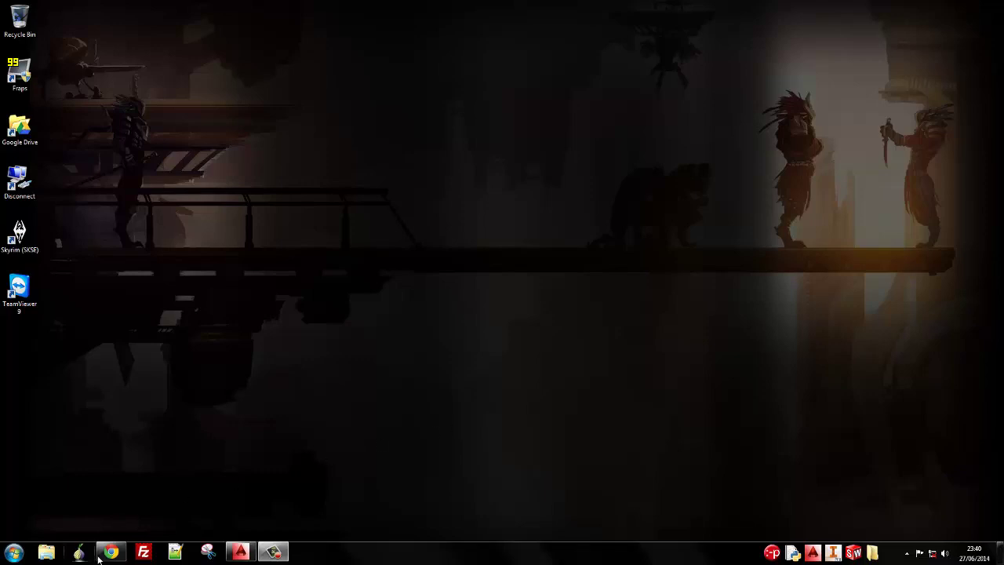
Switch to the browser and examine the pipe elbow exercise drawing alongside the image search results for 3D CAD exercises
{"action": "left_click", "coordinate": [291, 477]}
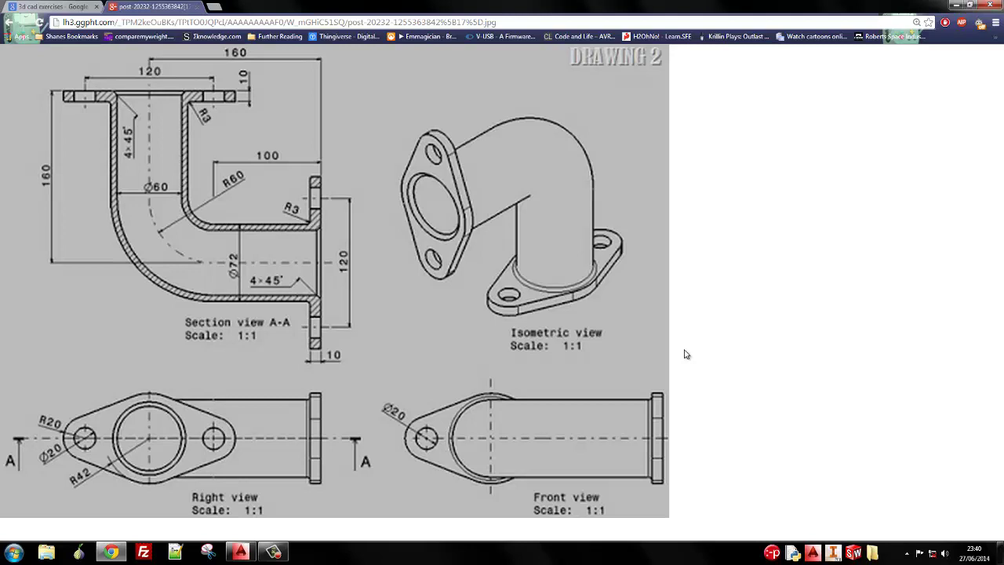
{"action": "left_click", "coordinate": [63, 6]}
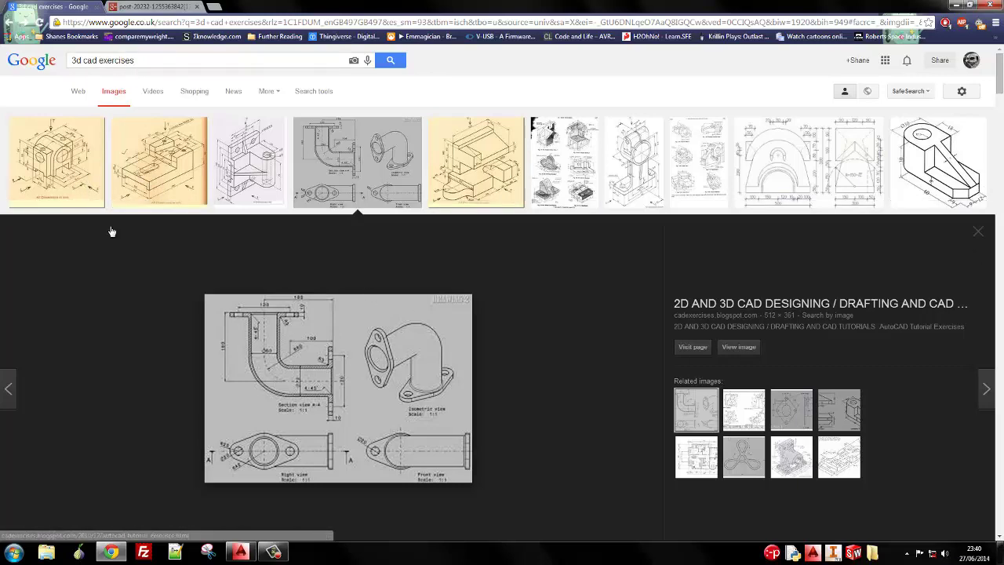
{"action": "scroll", "coordinate": [168, 228], "scroll_direction": "down", "scroll_amount": 4}
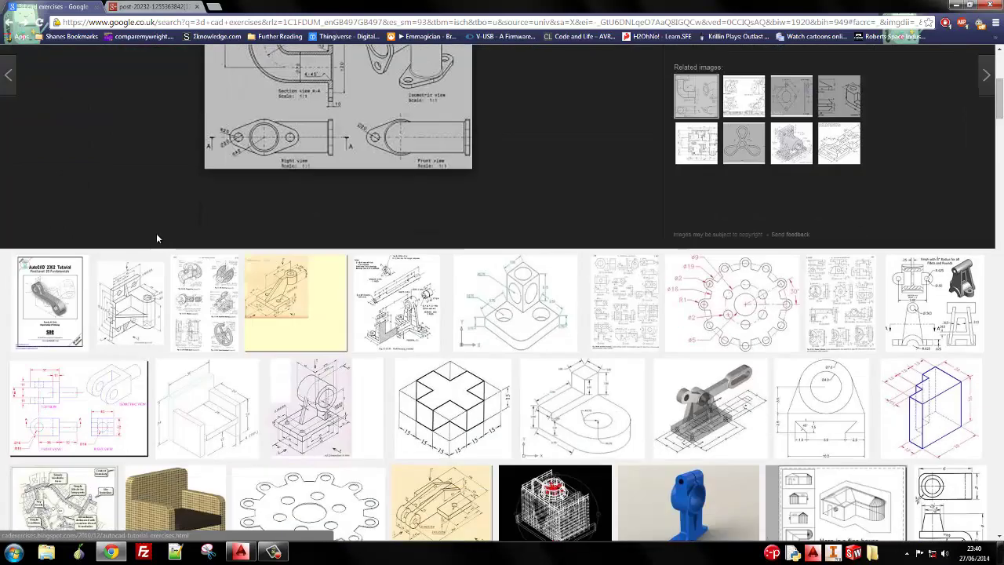
{"action": "scroll", "coordinate": [112, 192], "scroll_direction": "up", "scroll_amount": 3}
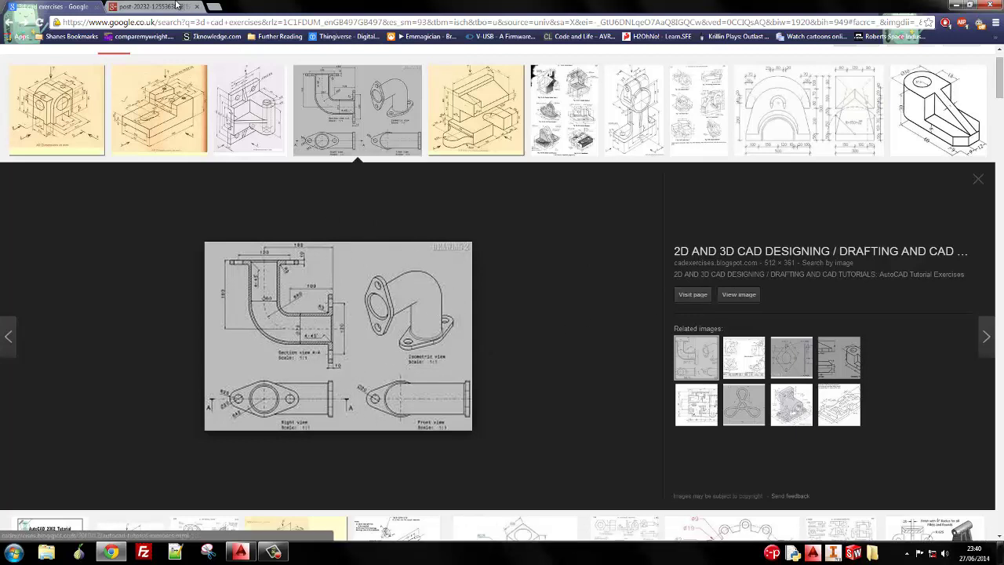
{"action": "left_click", "coordinate": [148, 11]}
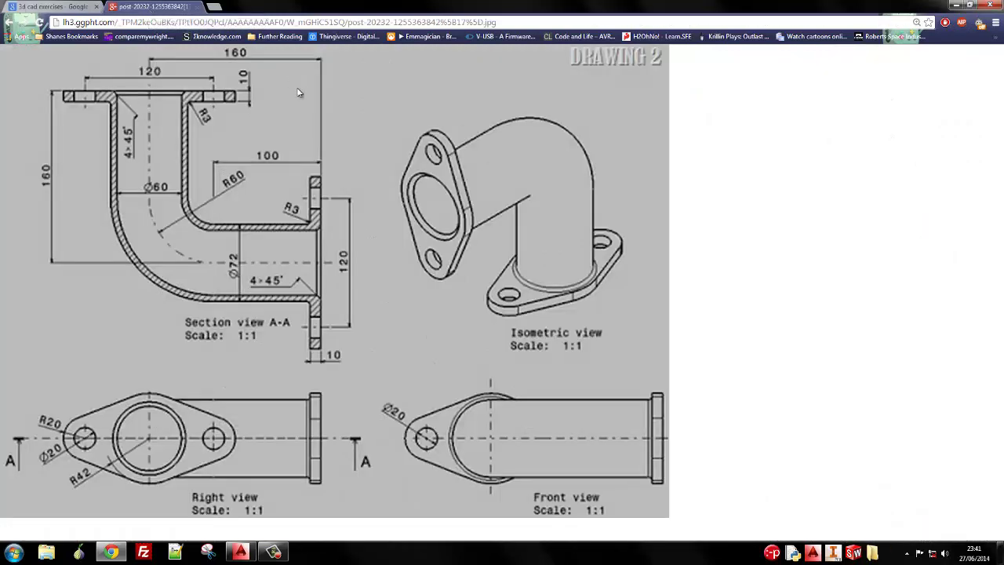
{"action": "left_click", "coordinate": [55, 7]}
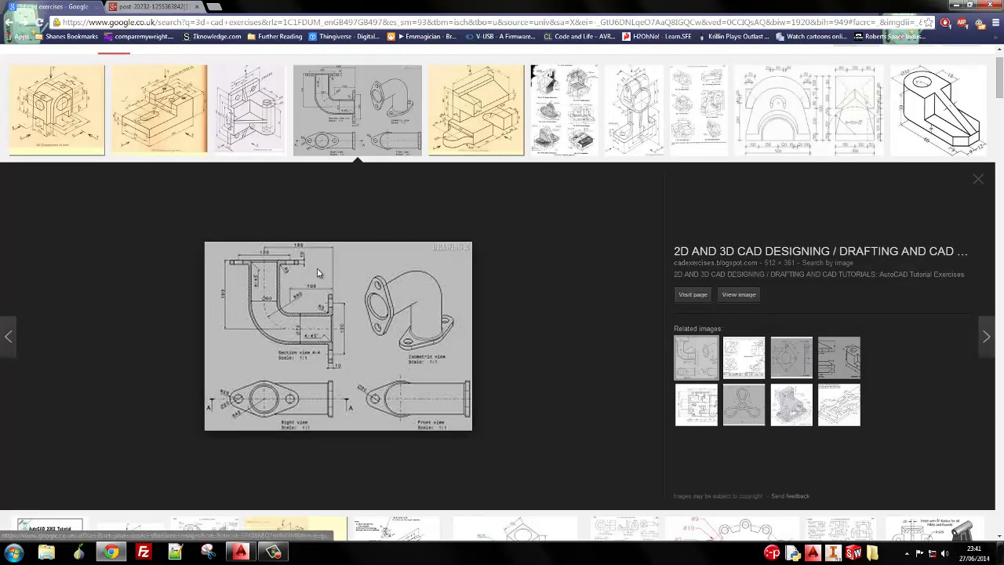
{"action": "left_click", "coordinate": [159, 6]}
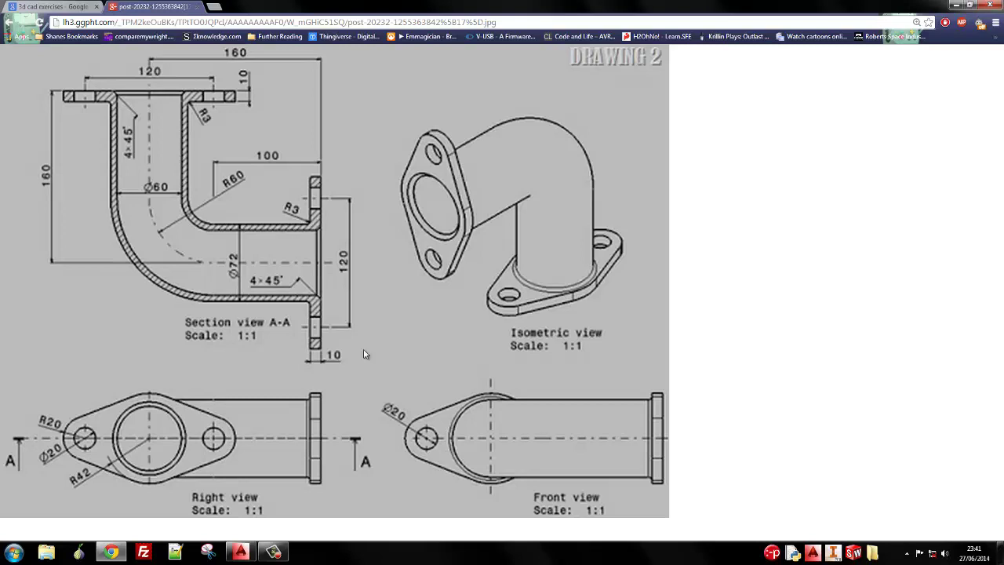
Switch to AutoCAD and change the workspace to 3D Basics
{"action": "left_click", "coordinate": [240, 552]}
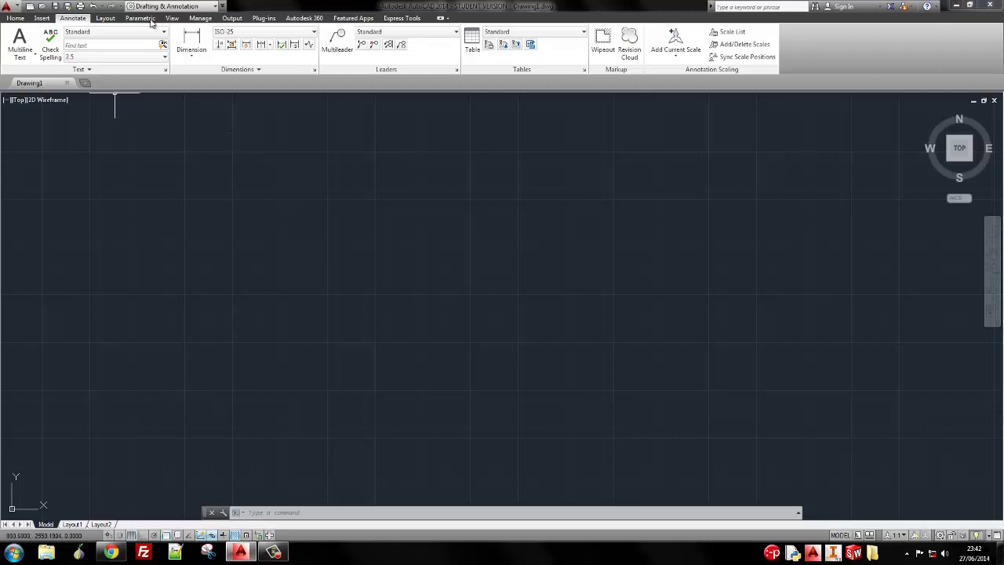
{"action": "left_click", "coordinate": [178, 6]}
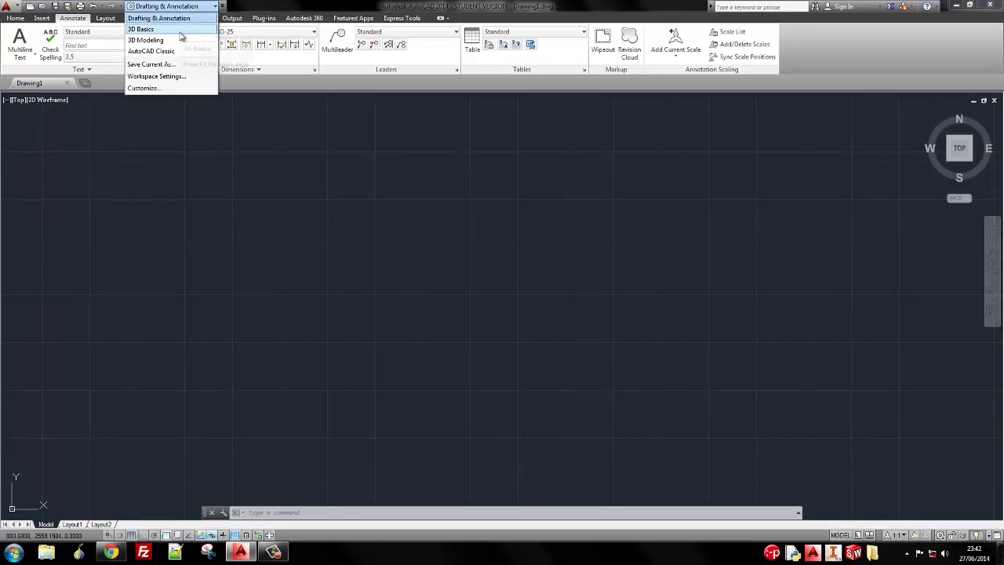
{"action": "left_click", "coordinate": [178, 30]}
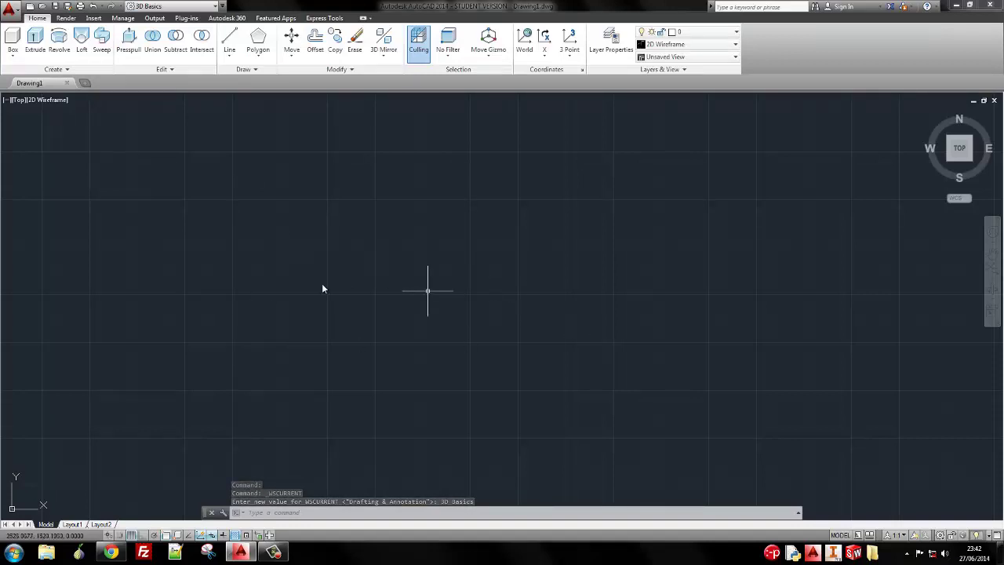
Draw a vertical line 160 units long upward with polar tracking on, following the elbow's centreline in the reference drawing
{"action": "left_click", "coordinate": [112, 552]}
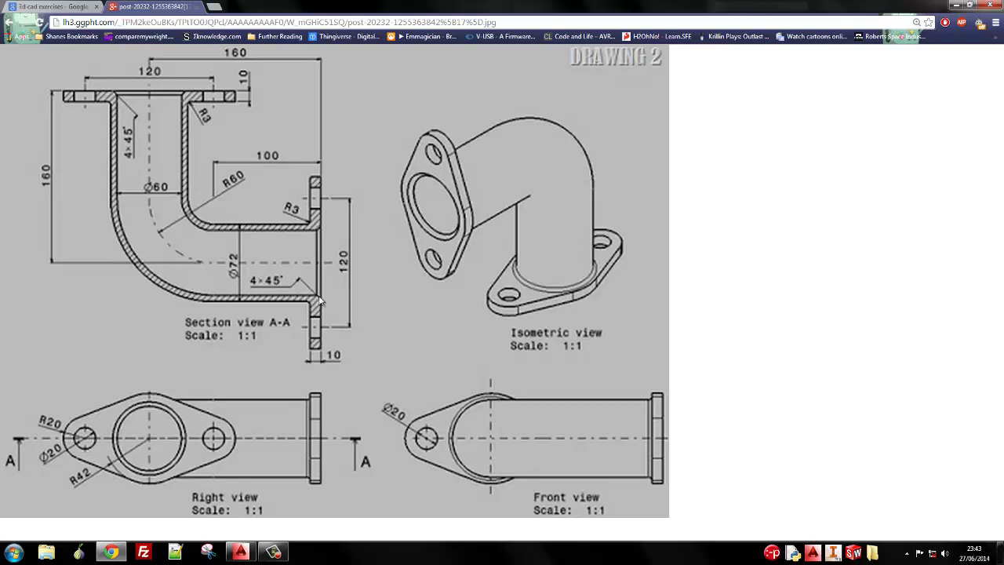
{"action": "key", "text": "alt+Tab"}
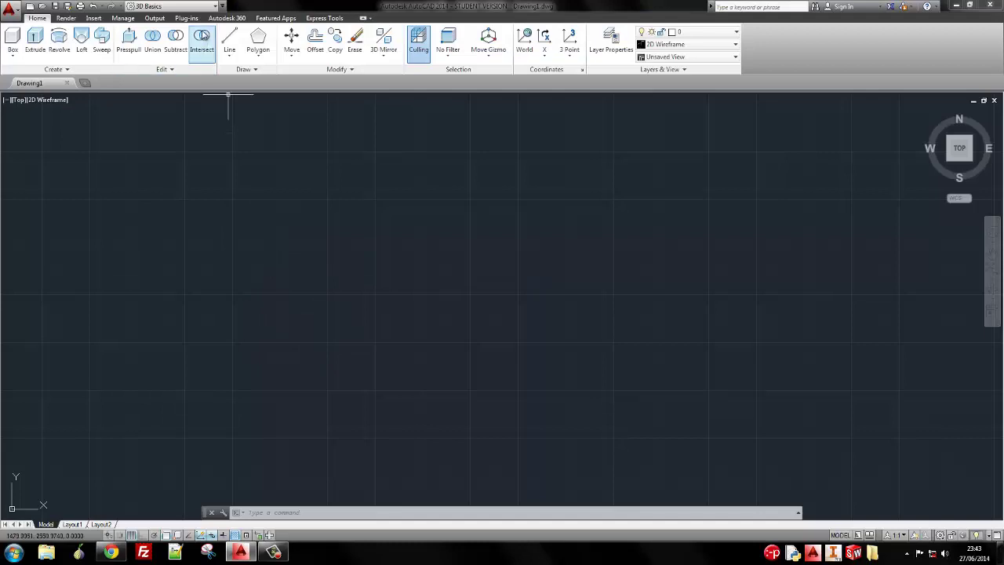
{"action": "left_click", "coordinate": [229, 40]}
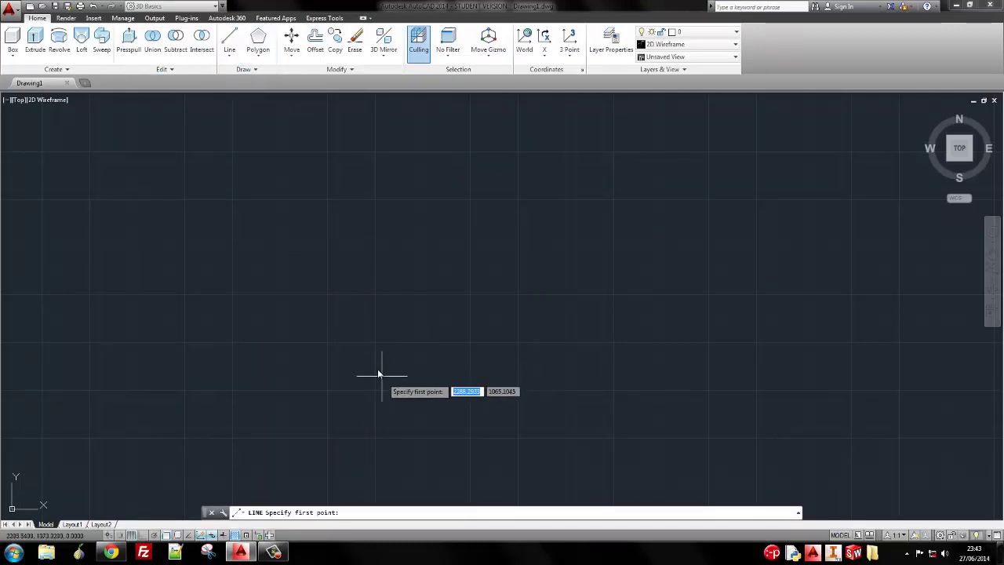
{"action": "left_click", "coordinate": [393, 364]}
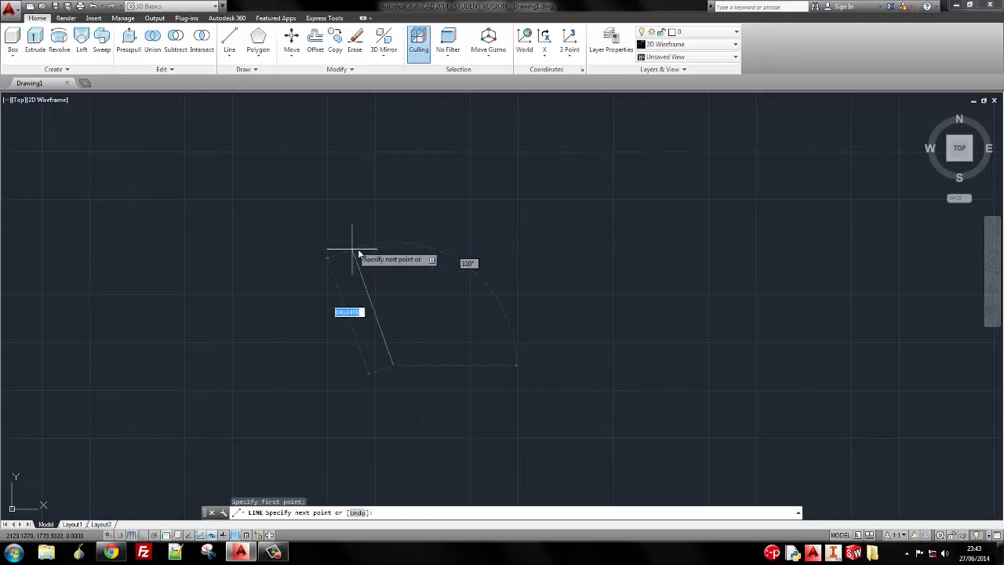
{"action": "left_click", "coordinate": [155, 534]}
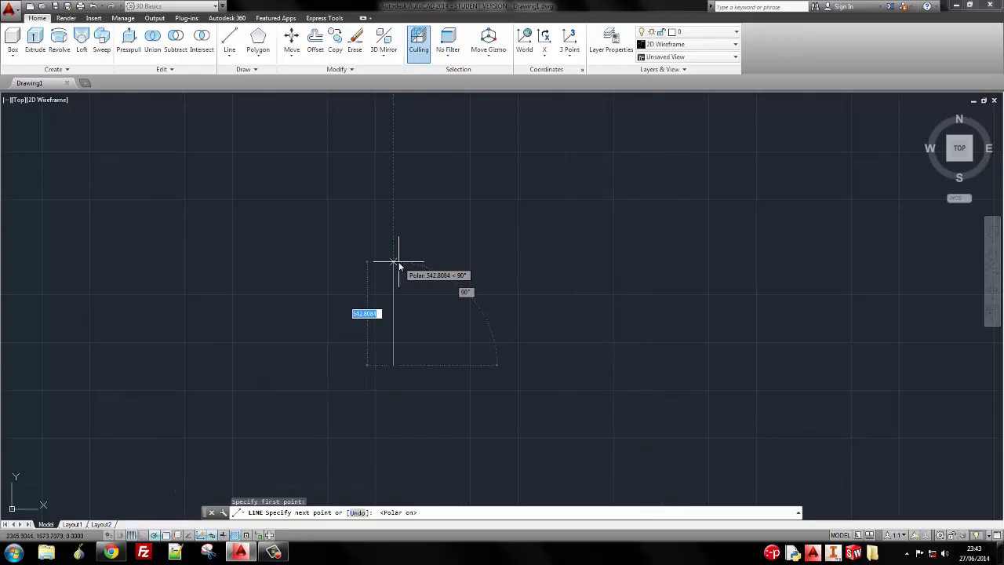
{"action": "key", "text": "alt+Tab"}
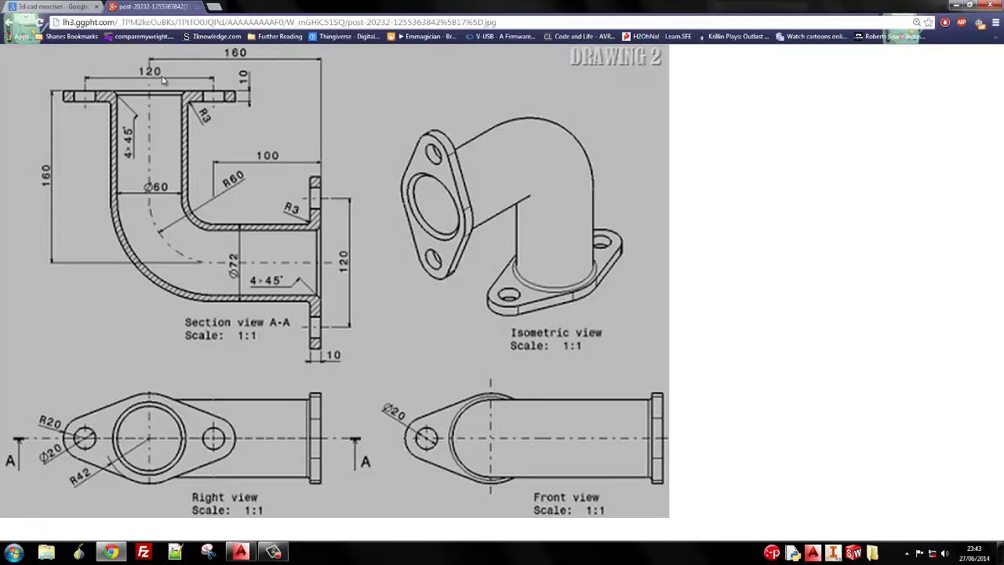
{"action": "key", "text": "alt+Tab"}
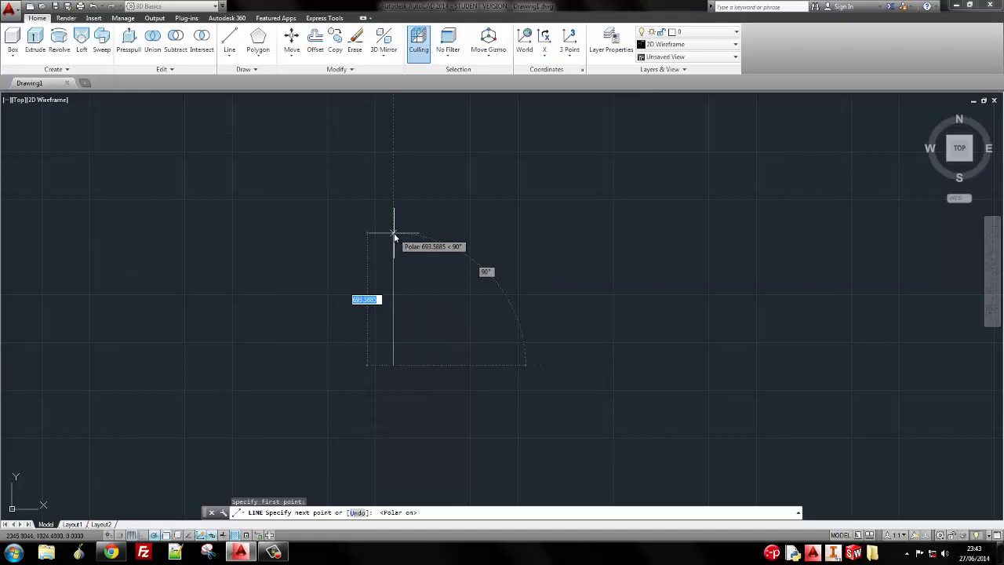
{"action": "type", "text": "160"}
{"action": "key", "text": "Return"}
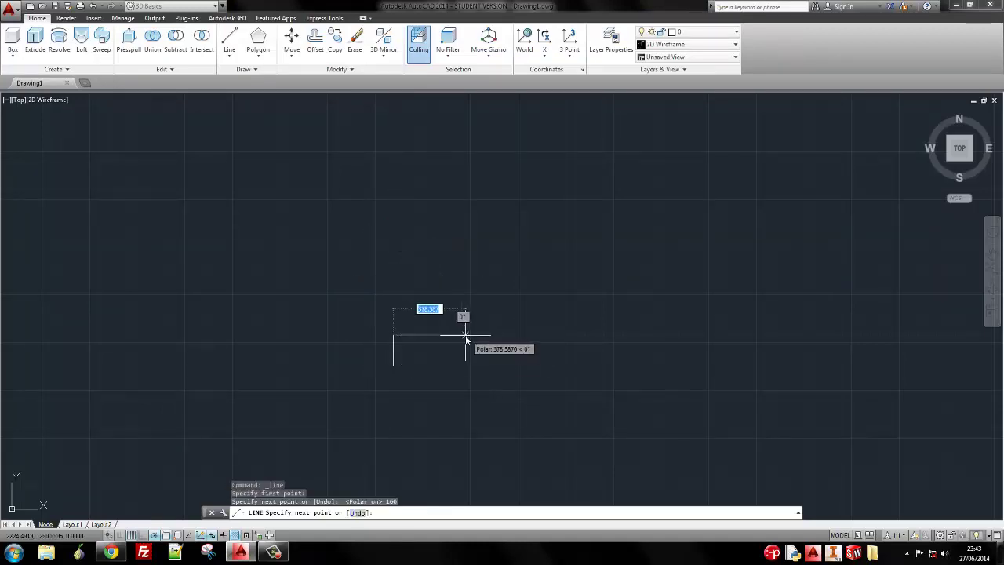
Draw a horizontal line 160 units long to the right from the vertical line's lower endpoint
{"action": "key", "text": "alt+Tab"}
{"action": "key", "text": "alt+Tab"}
{"action": "key", "text": "Escape"}
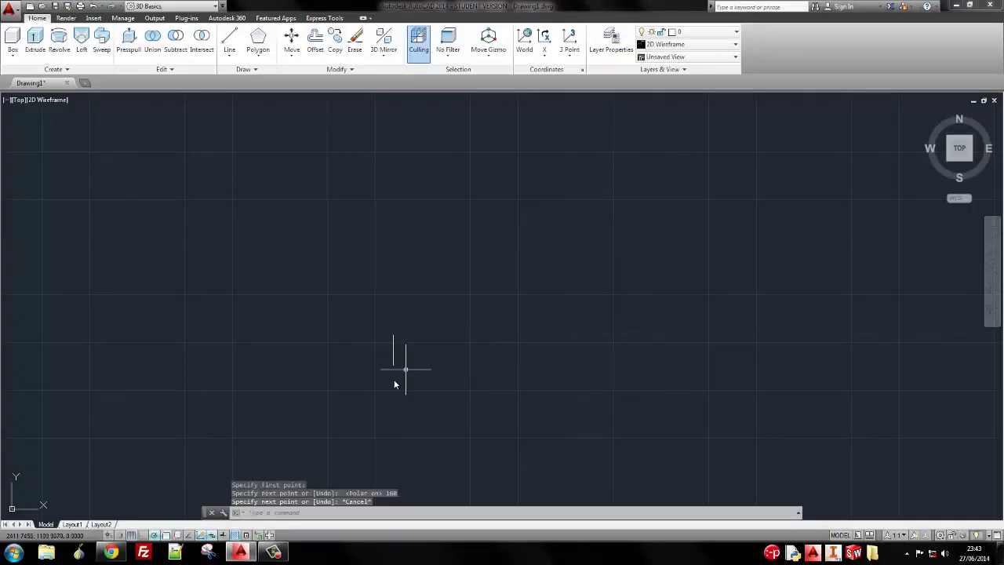
{"action": "key", "text": "Return"}
{"action": "left_click", "coordinate": [394, 364]}
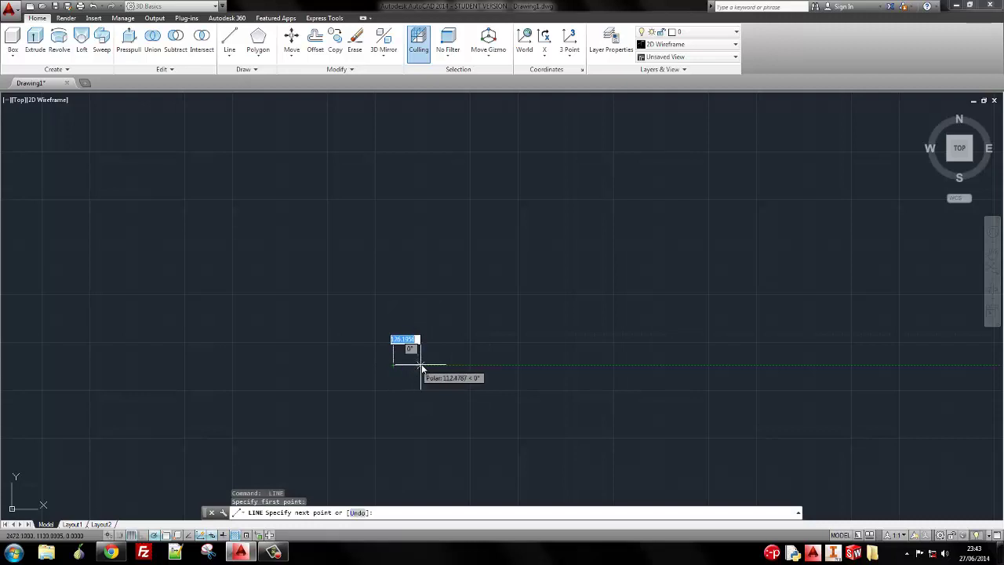
{"action": "type", "text": "160"}
{"action": "key", "text": "Return"}
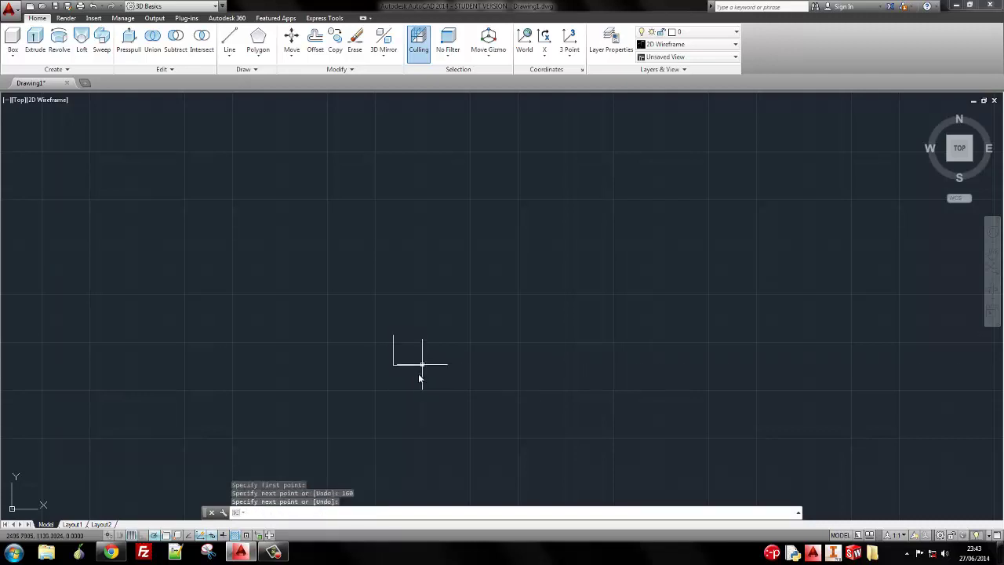
{"action": "scroll", "coordinate": [418, 370], "scroll_direction": "up", "scroll_amount": 3}
{"action": "scroll", "coordinate": [369, 321], "scroll_direction": "up", "scroll_amount": 3}
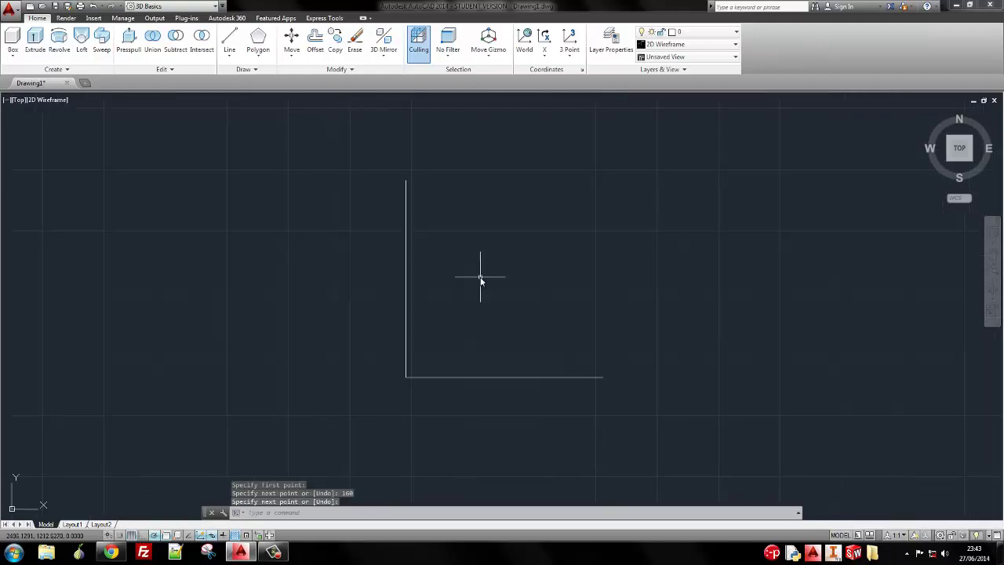
Fillet the corner between the vertical and horizontal lines with a radius of 60, matching the reference drawing's centreline bend
{"action": "key", "text": "alt+Tab"}
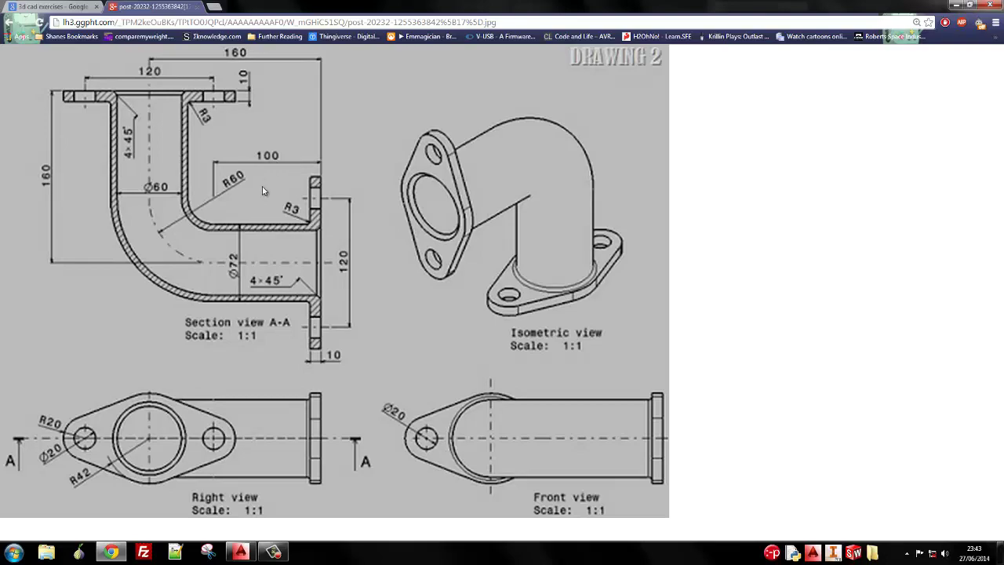
{"action": "key", "text": "alt+Tab"}
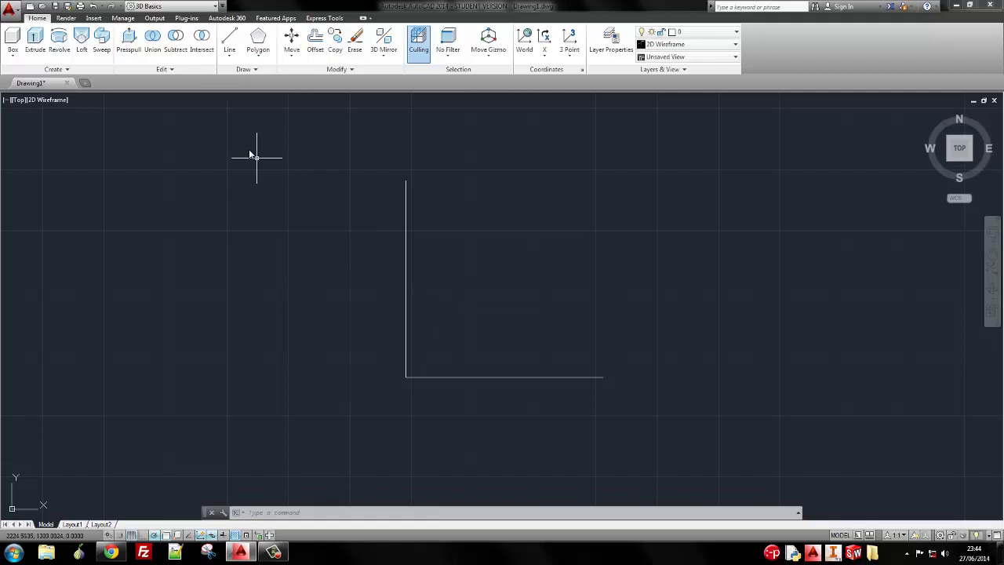
{"action": "left_click", "coordinate": [301, 54]}
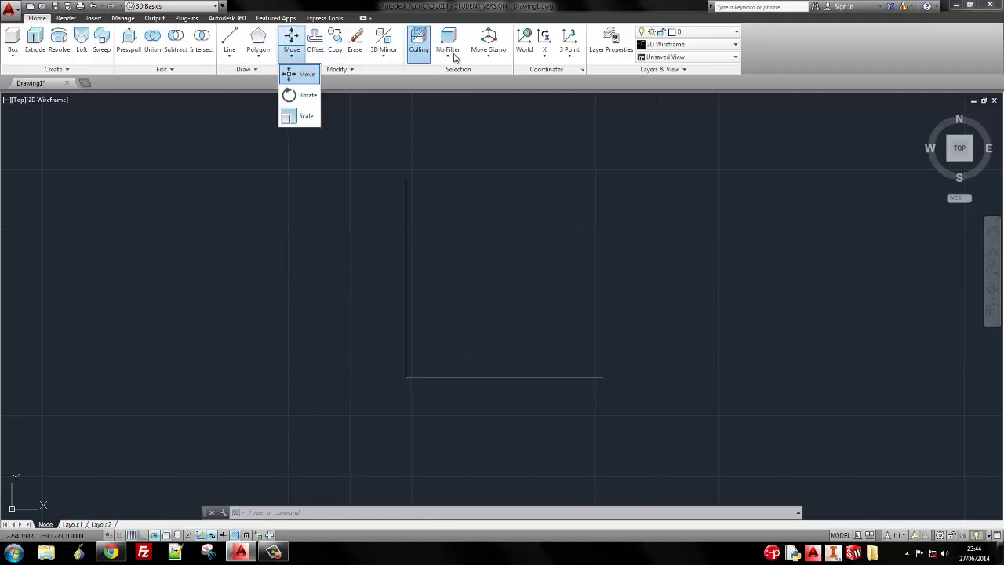
{"action": "left_click", "coordinate": [287, 58]}
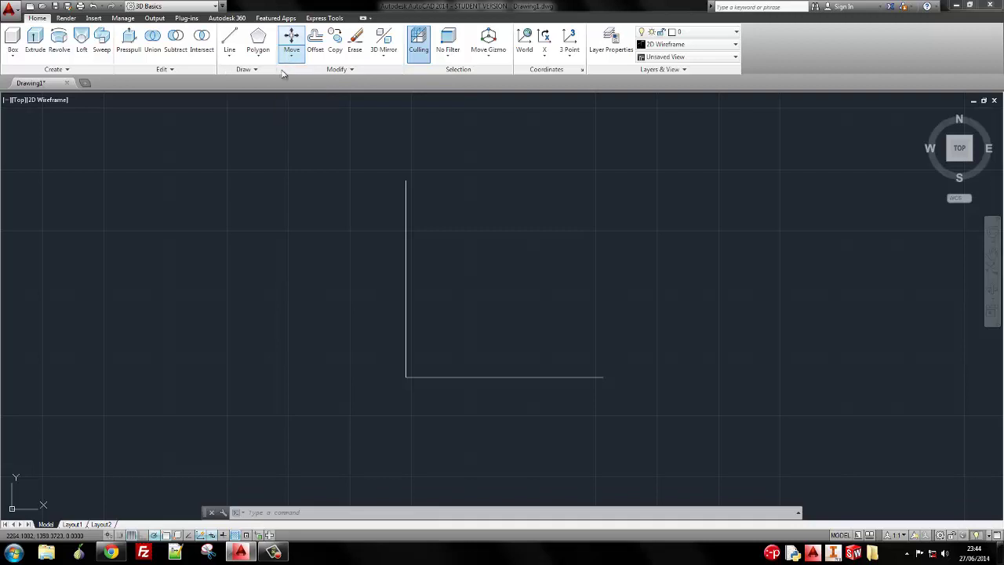
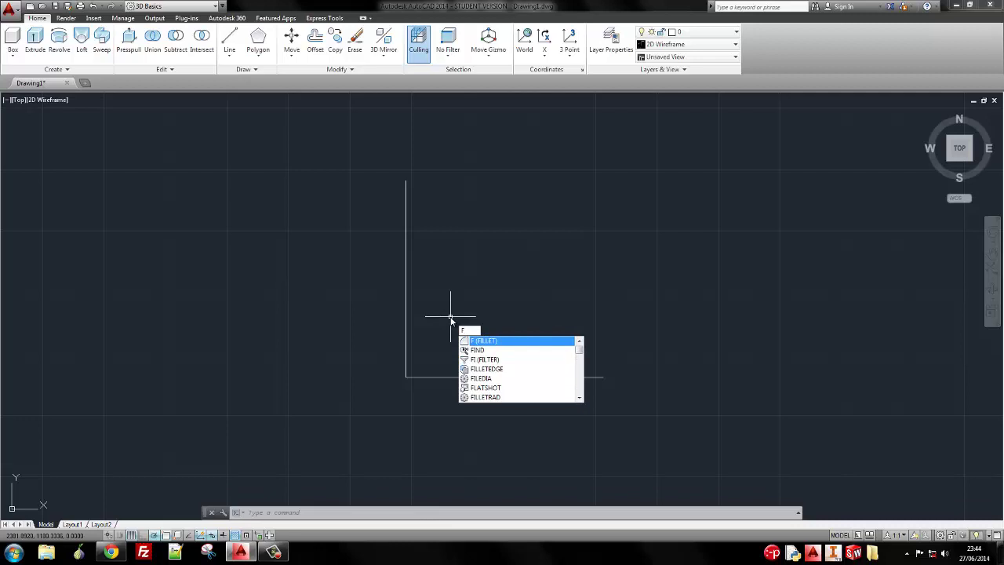
{"action": "type", "text": "I"}
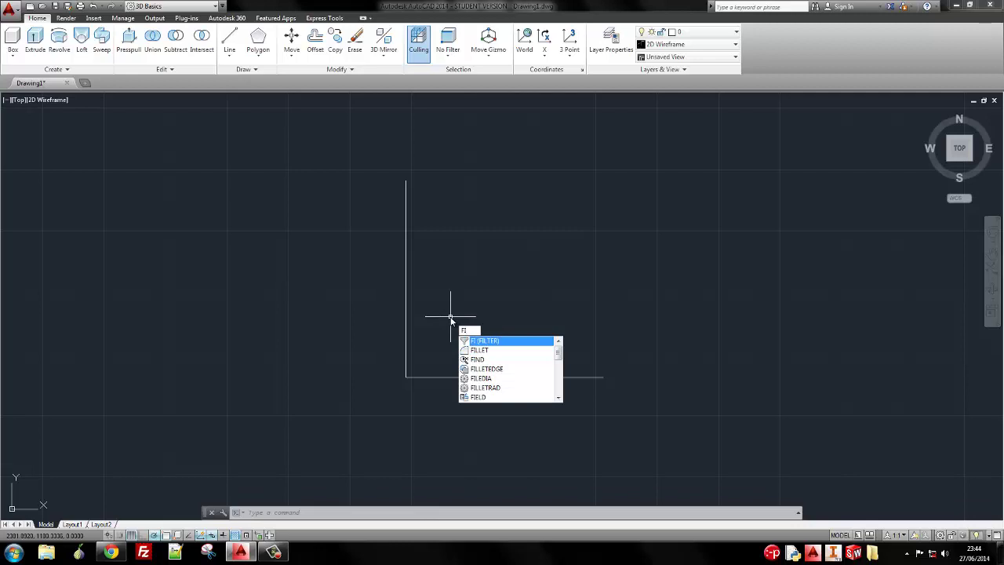
{"action": "type", "text": "L"}
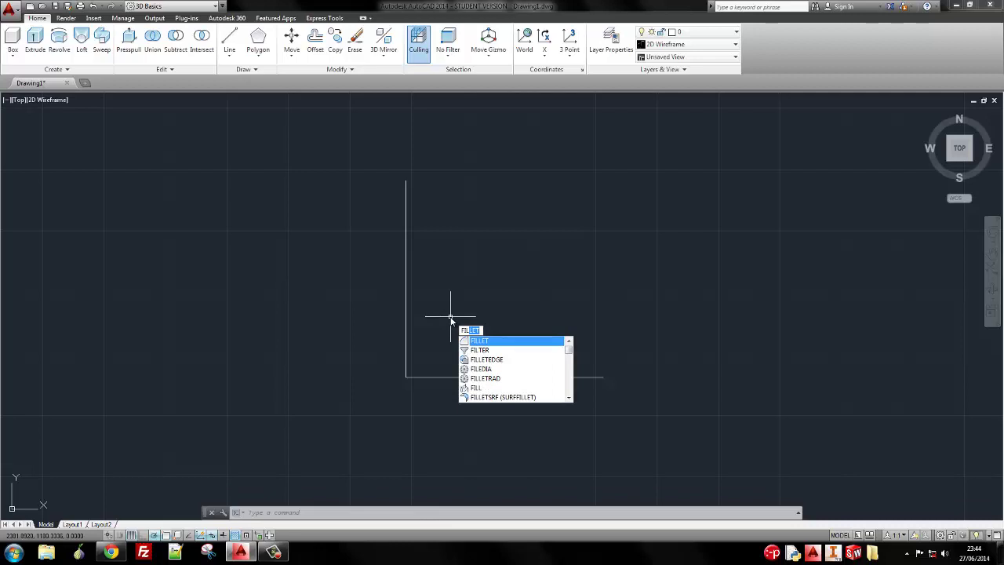
{"action": "key", "text": "BackSpace"}
{"action": "key", "text": "BackSpace"}
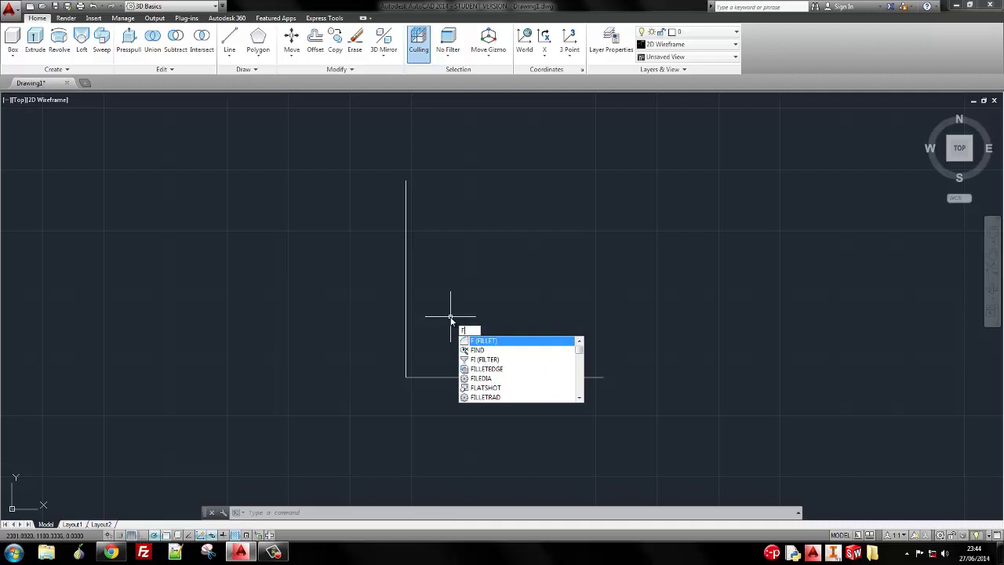
{"action": "key", "text": "Return"}
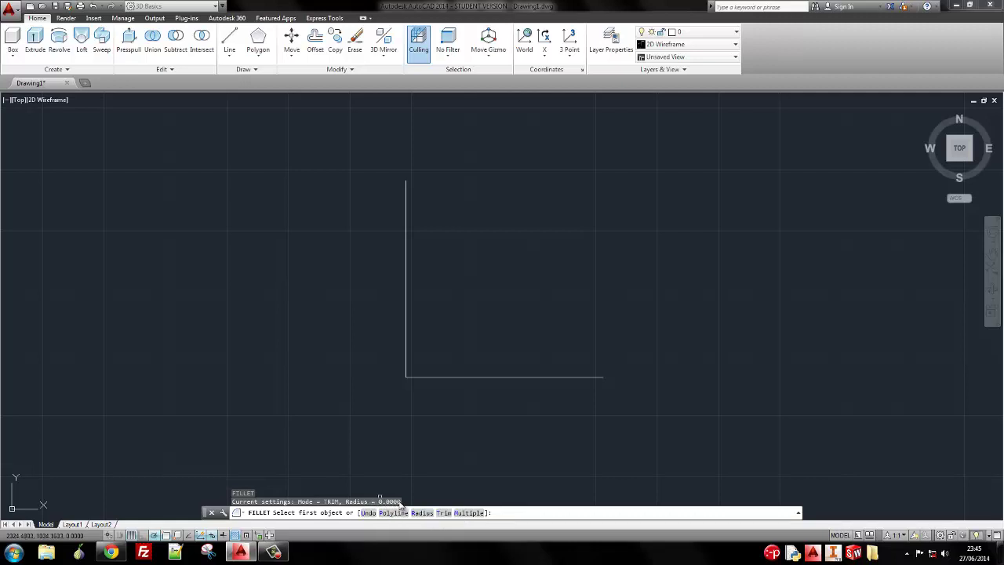
{"action": "left_click", "coordinate": [422, 514]}
{"action": "type", "text": "60"}
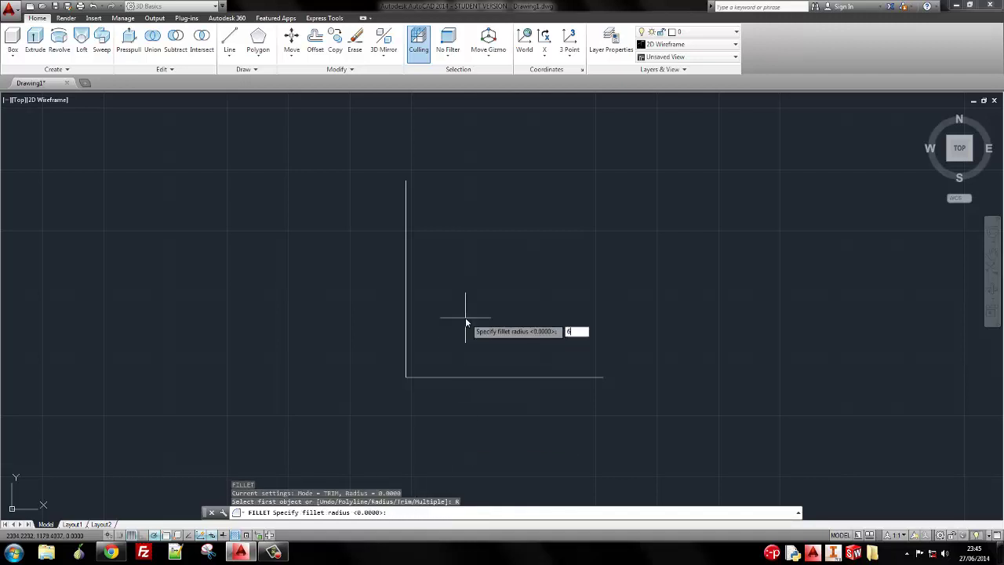
{"action": "key", "text": "Return"}
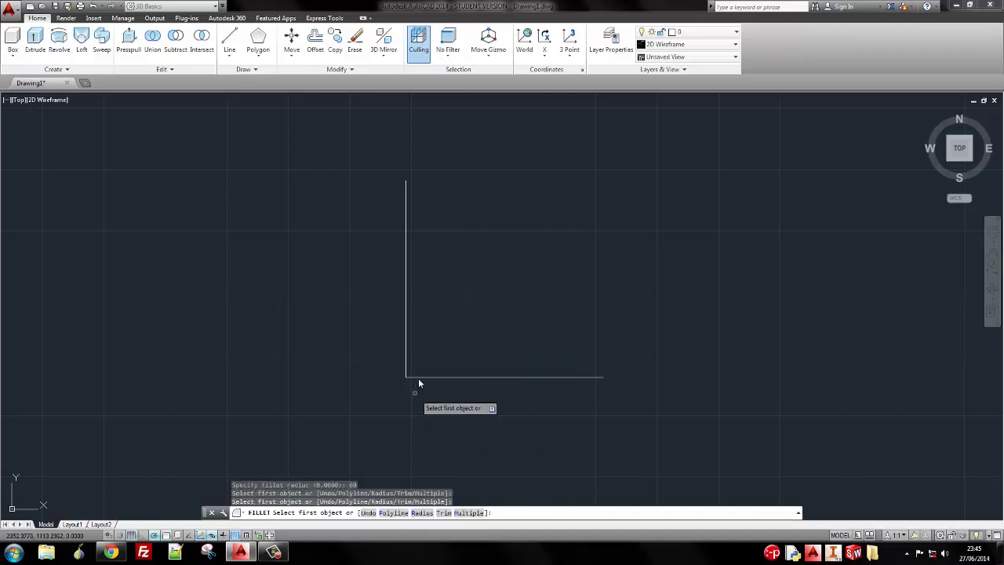
{"action": "left_click", "coordinate": [422, 376]}
{"action": "left_click", "coordinate": [410, 363]}
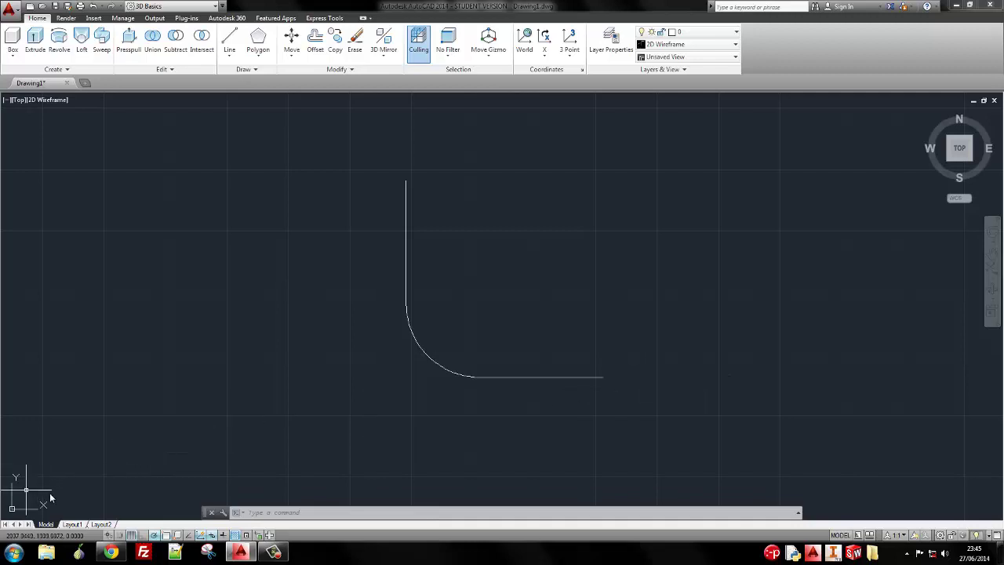
{"action": "mouse_move", "coordinate": [541, 409]}
{"action": "middle_mouse_down", "text": "shift"}
{"action": "mouse_move", "coordinate": [513, 361]}
{"action": "mouse_move", "coordinate": [459, 321]}
{"action": "mouse_move", "coordinate": [446, 325]}
{"action": "mouse_move", "coordinate": [481, 320]}
{"action": "middle_mouse_up", "text": "shift"}
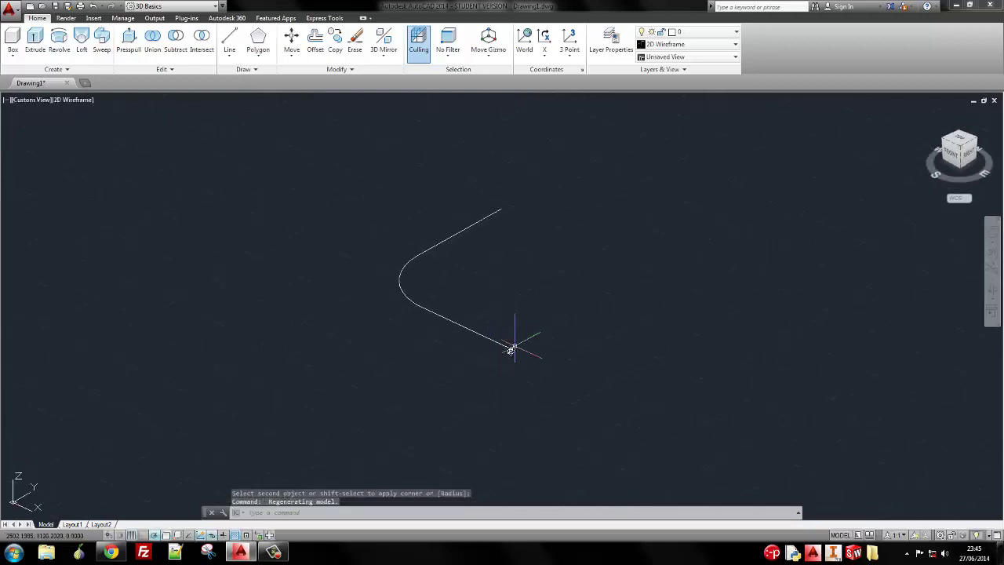
{"action": "left_click", "coordinate": [252, 63]}
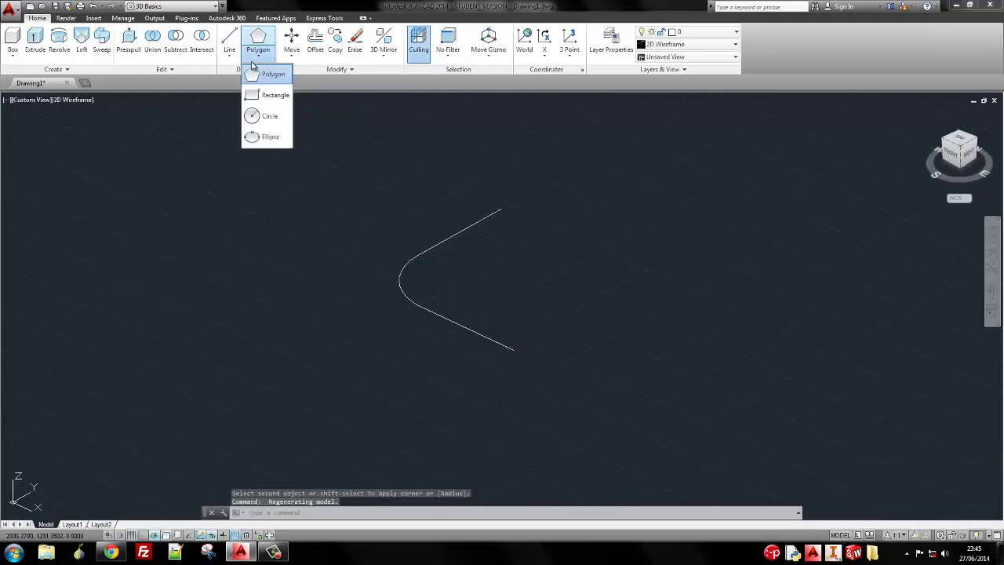
{"action": "left_click", "coordinate": [259, 116]}
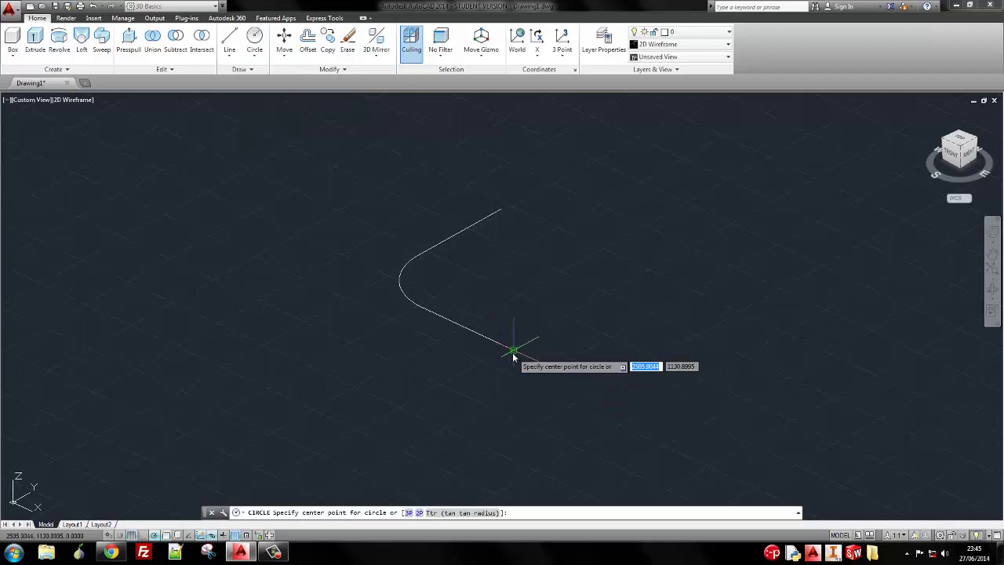
{"action": "left_click", "coordinate": [513, 353]}
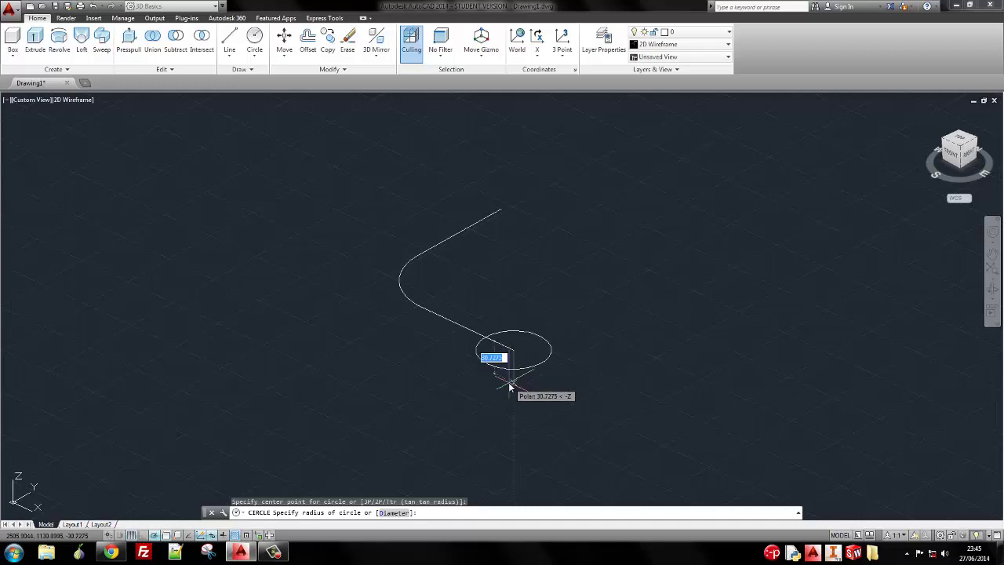
{"action": "key", "text": "Escape"}
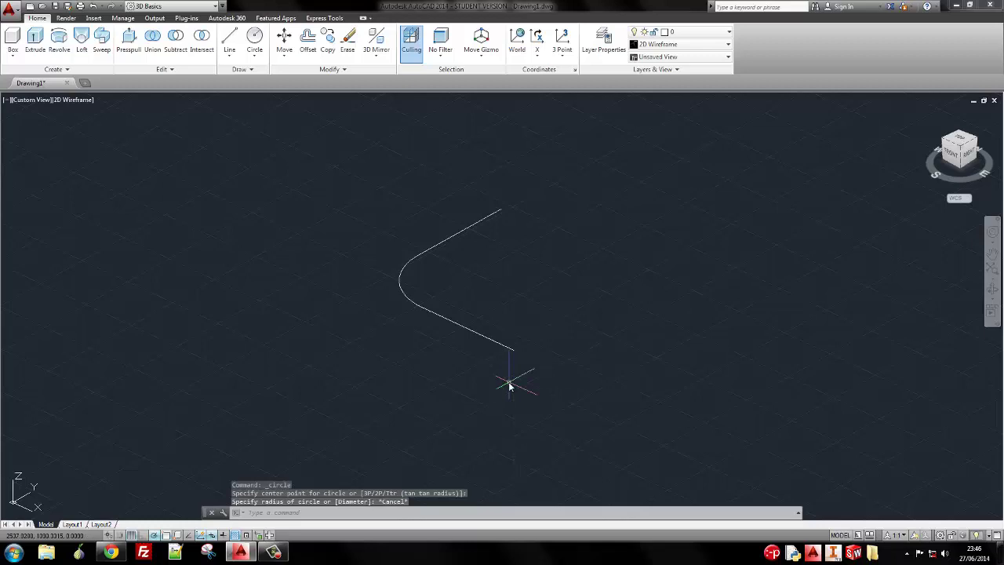
Rotate the UCS 90 degrees about its Y axis
{"action": "right_click", "coordinate": [27, 494]}
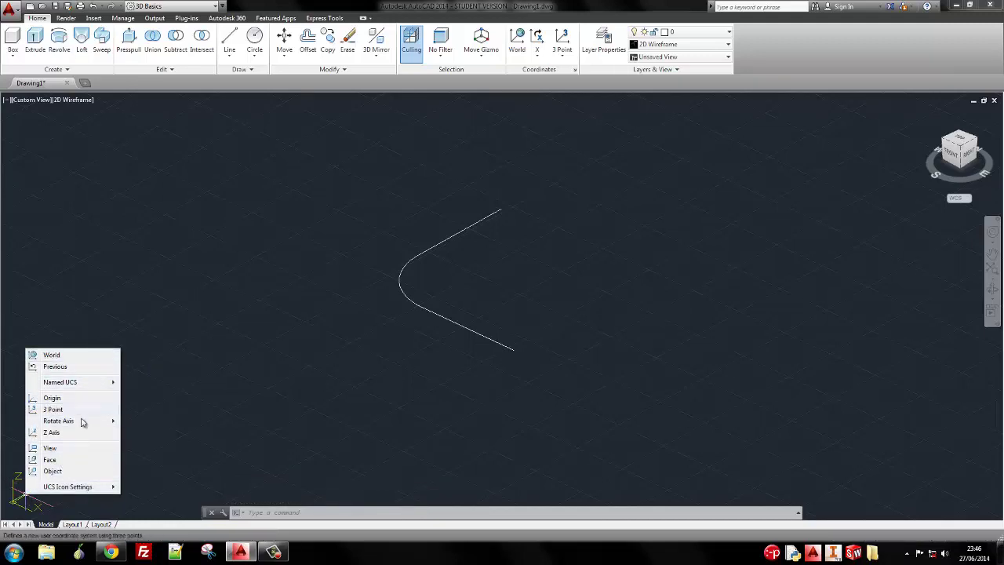
{"action": "mouse_move", "coordinate": [83, 423]}
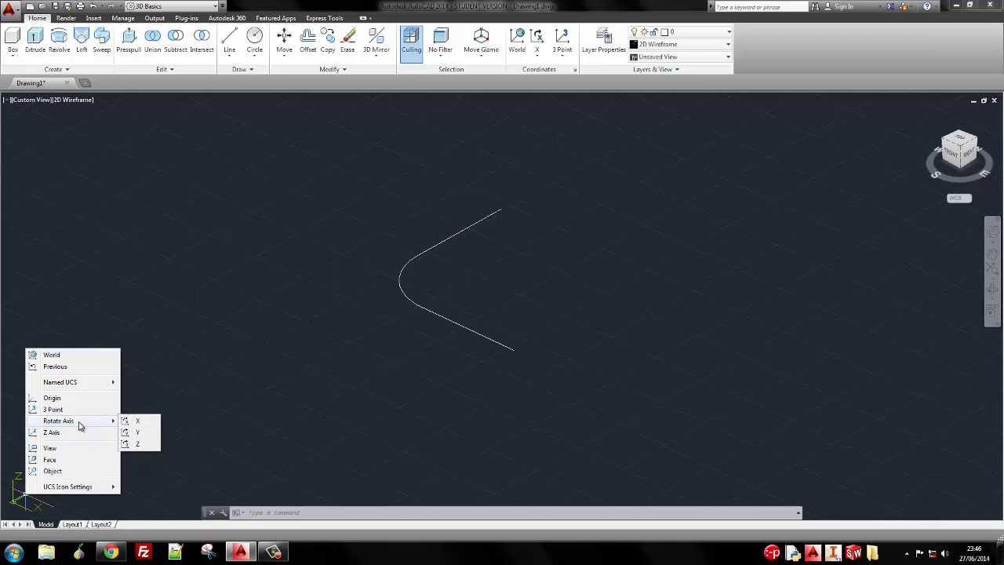
{"action": "left_click", "coordinate": [196, 348]}
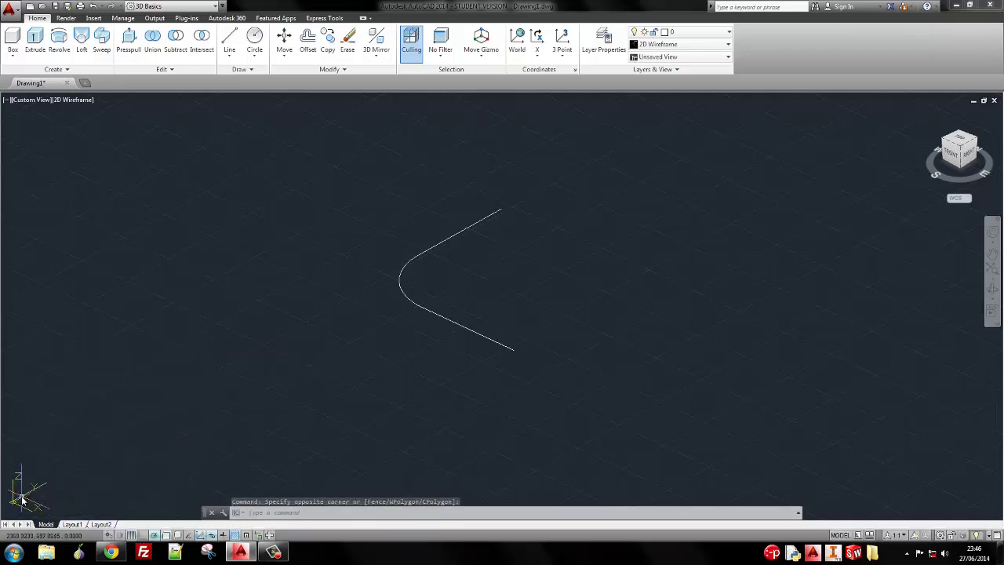
{"action": "right_click", "coordinate": [21, 499]}
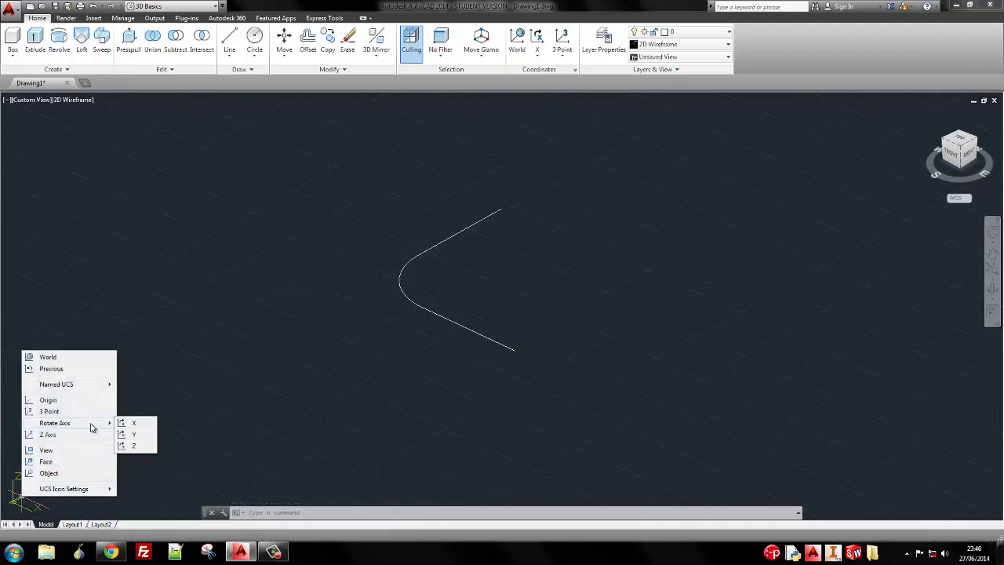
{"action": "left_click", "coordinate": [147, 435]}
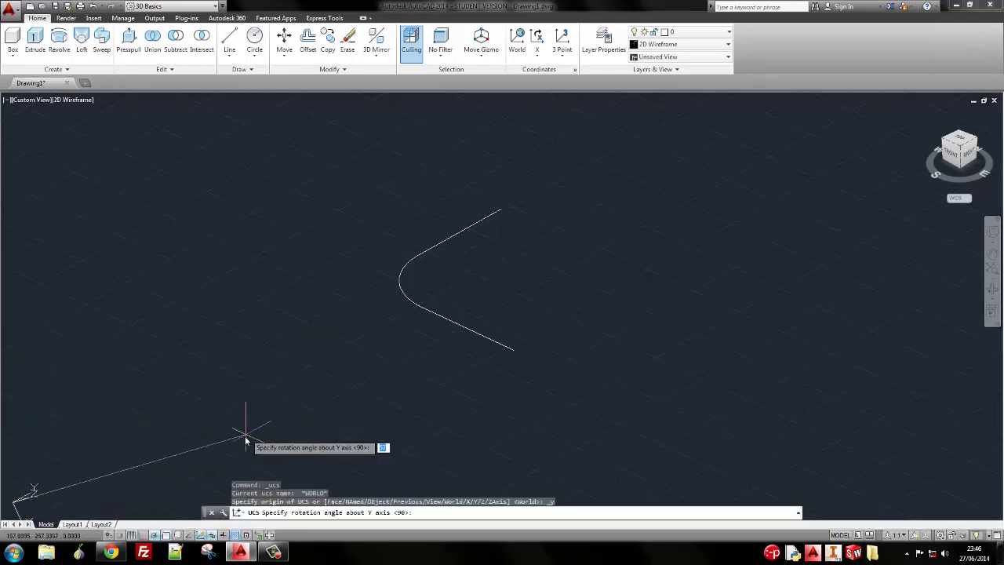
{"action": "left_click", "coordinate": [61, 235]}
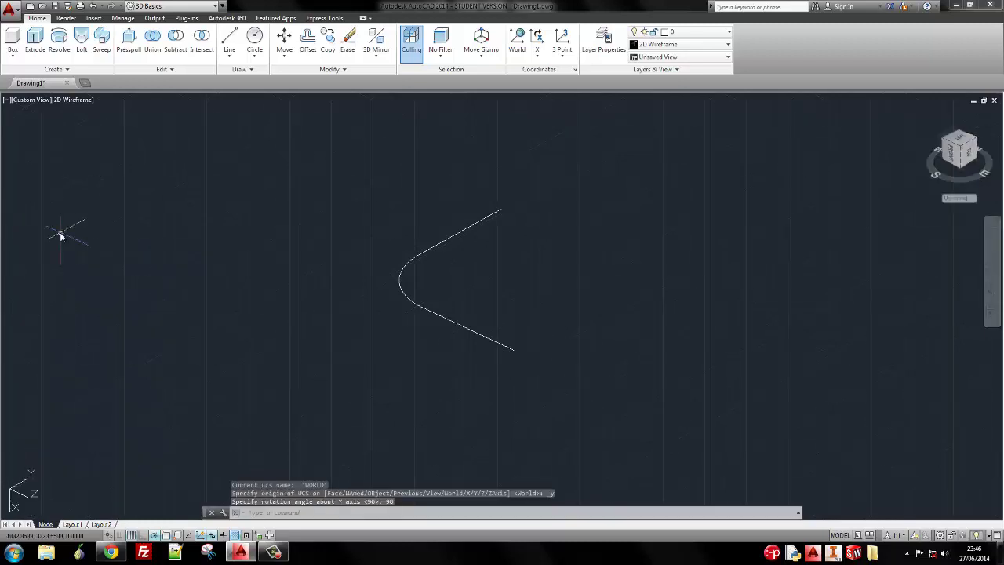
Move the UCS origin to the free endpoint of the centreline's horizontal line
{"action": "scroll", "coordinate": [298, 352], "scroll_direction": "down", "scroll_amount": 3}
{"action": "mouse_move", "coordinate": [298, 352]}
{"action": "middle_mouse_down"}
{"action": "mouse_move", "coordinate": [340, 290]}
{"action": "mouse_move", "coordinate": [273, 319]}
{"action": "middle_mouse_up"}
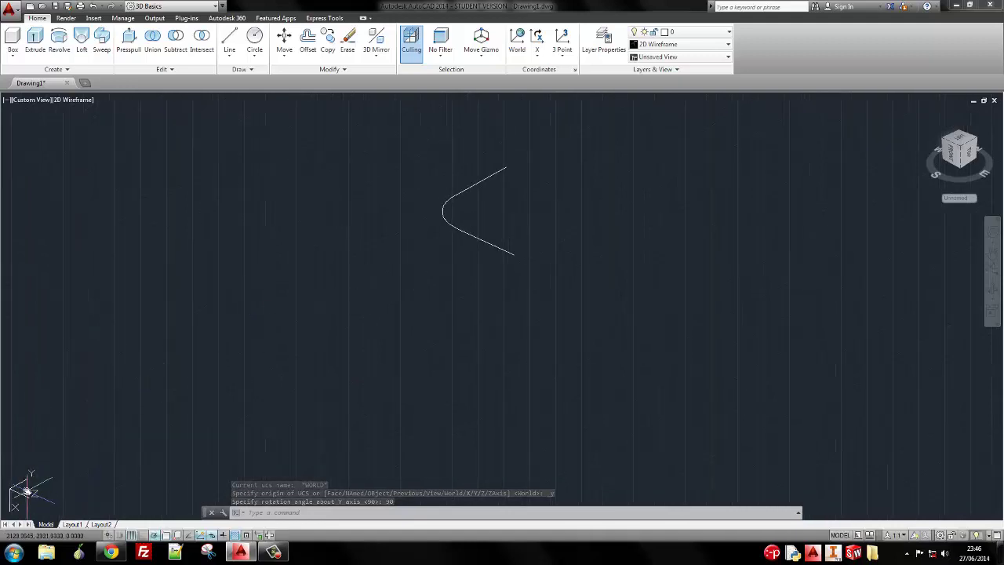
{"action": "left_click", "coordinate": [16, 493]}
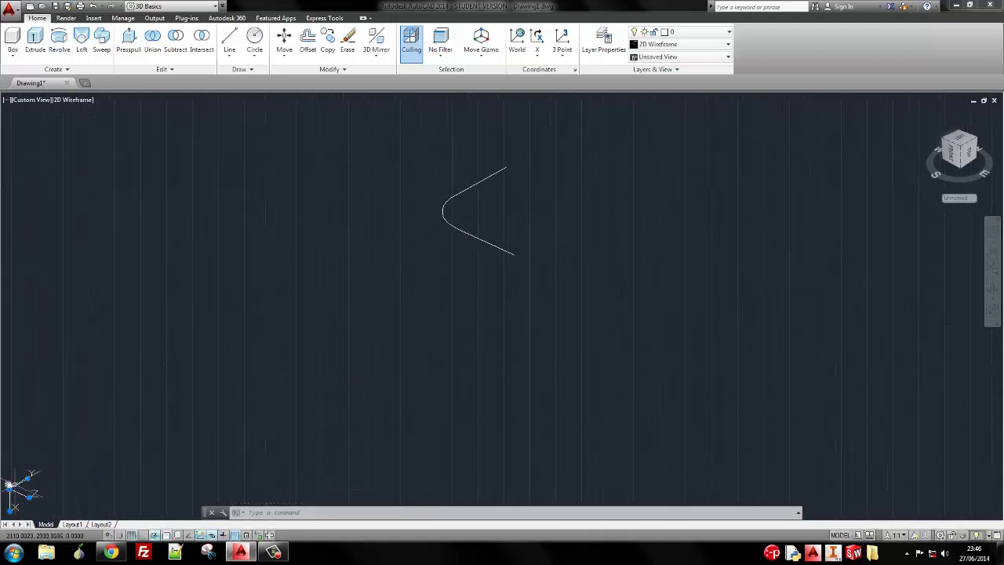
{"action": "left_click", "coordinate": [9, 489]}
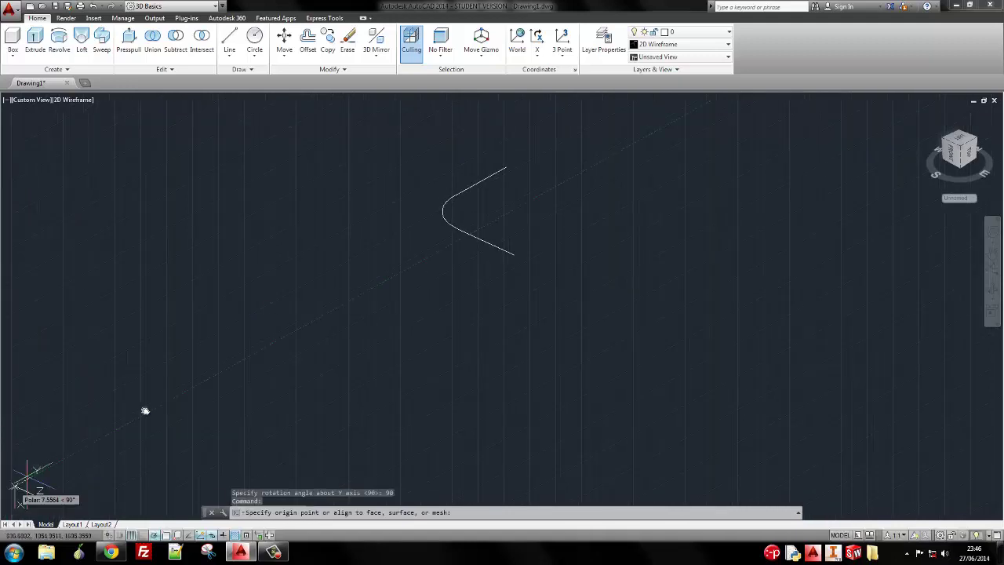
{"action": "left_click", "coordinate": [514, 256]}
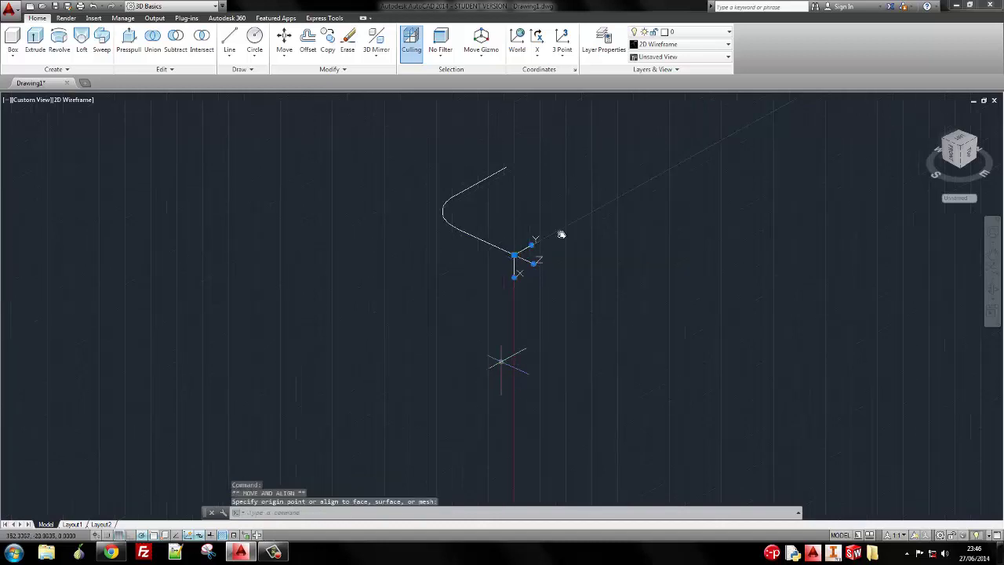
Draw a circle of diameter 72 centred on the horizontal line's free endpoint, matching the pipe's outer diameter in the reference drawing
{"action": "scroll", "coordinate": [549, 235], "scroll_direction": "up", "scroll_amount": 2}
{"action": "mouse_move", "coordinate": [479, 291]}
{"action": "middle_mouse_down", "text": "shift"}
{"action": "mouse_move", "coordinate": [501, 262]}
{"action": "mouse_move", "coordinate": [560, 251]}
{"action": "mouse_move", "coordinate": [607, 213]}
{"action": "mouse_move", "coordinate": [536, 228]}
{"action": "mouse_move", "coordinate": [490, 262]}
{"action": "mouse_move", "coordinate": [486, 287]}
{"action": "middle_mouse_up", "text": "shift"}
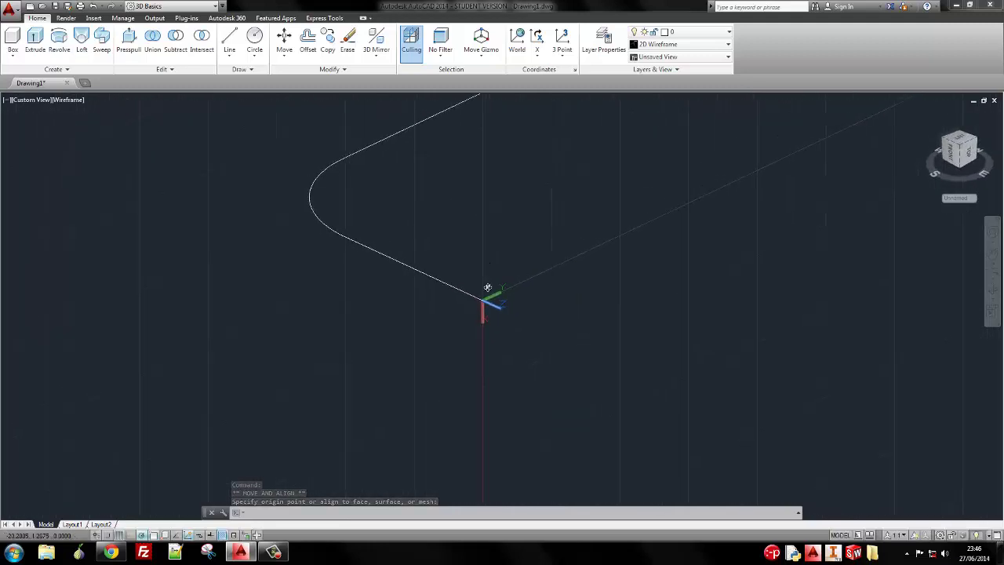
{"action": "scroll", "coordinate": [484, 302], "scroll_direction": "up", "scroll_amount": 4}
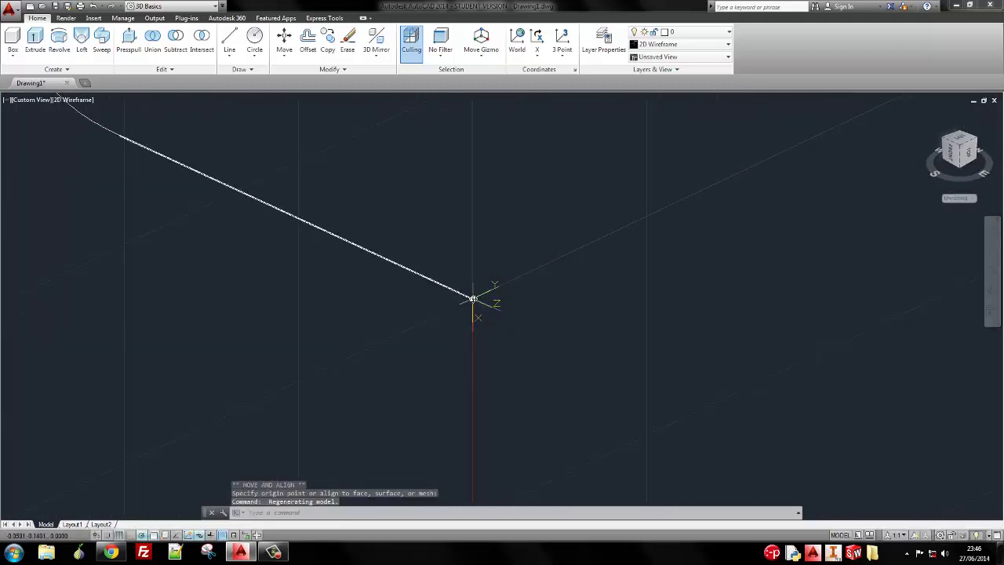
{"action": "scroll", "coordinate": [475, 298], "scroll_direction": "down", "scroll_amount": 4}
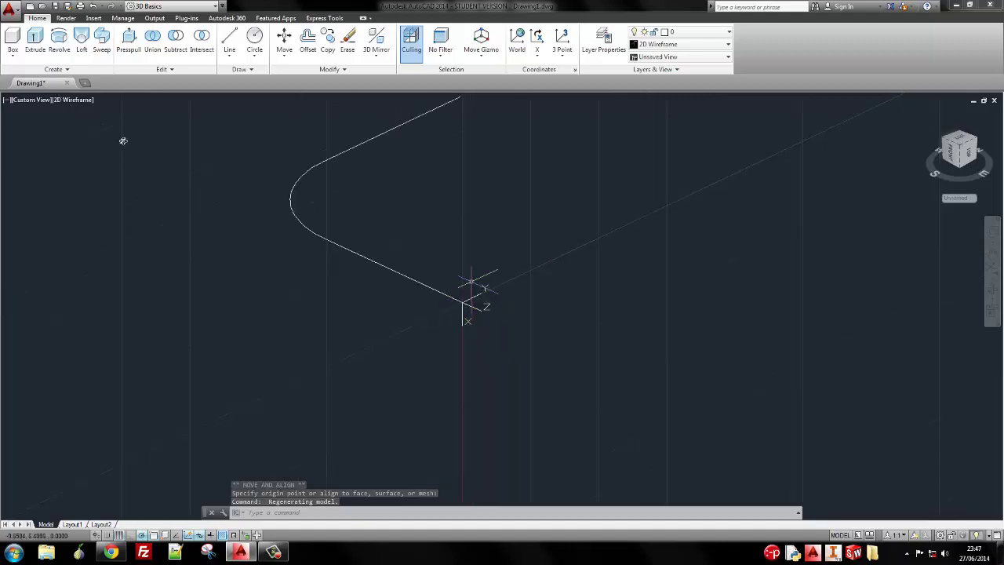
{"action": "left_click", "coordinate": [253, 38]}
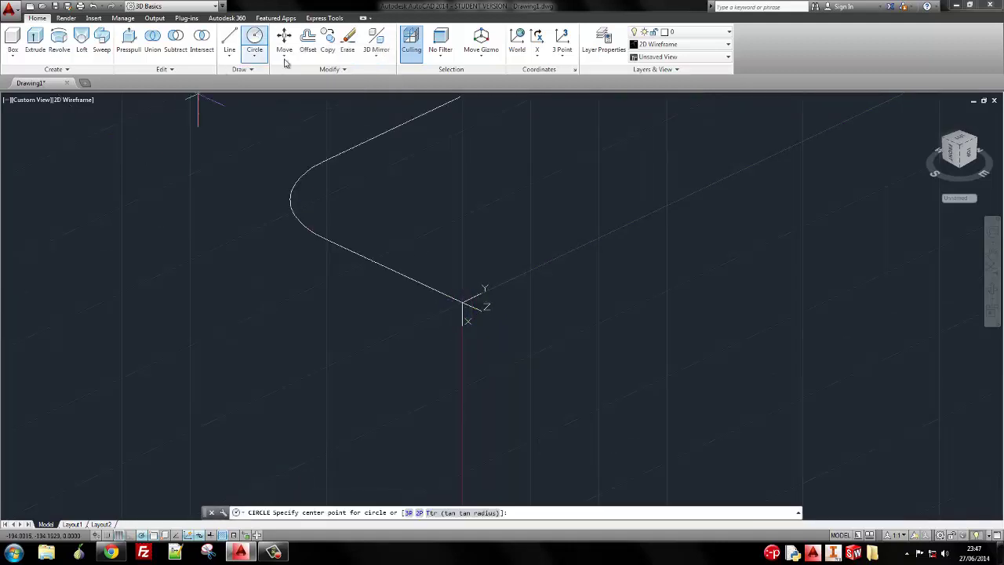
{"action": "left_click", "coordinate": [462, 303]}
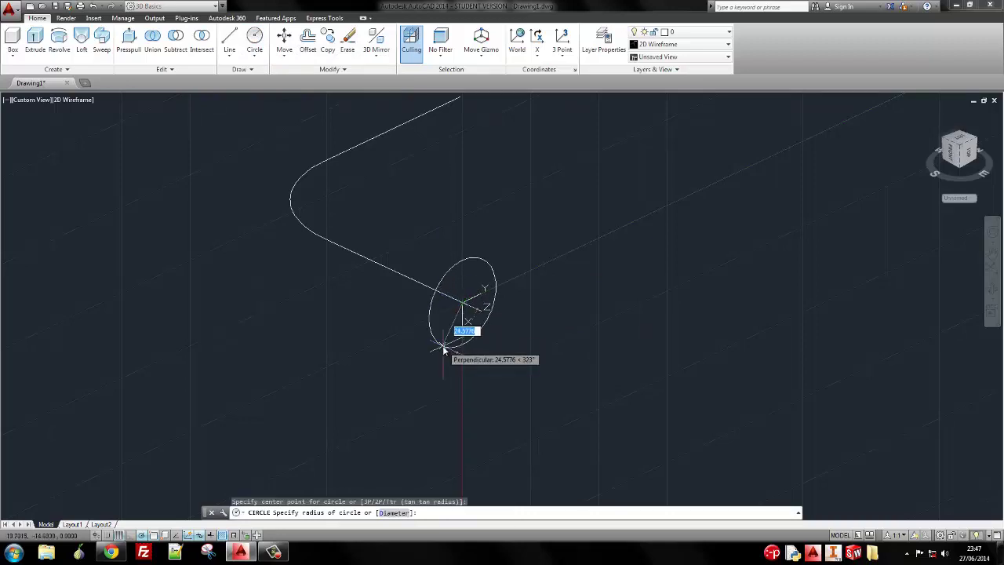
{"action": "key", "text": "alt+Tab"}
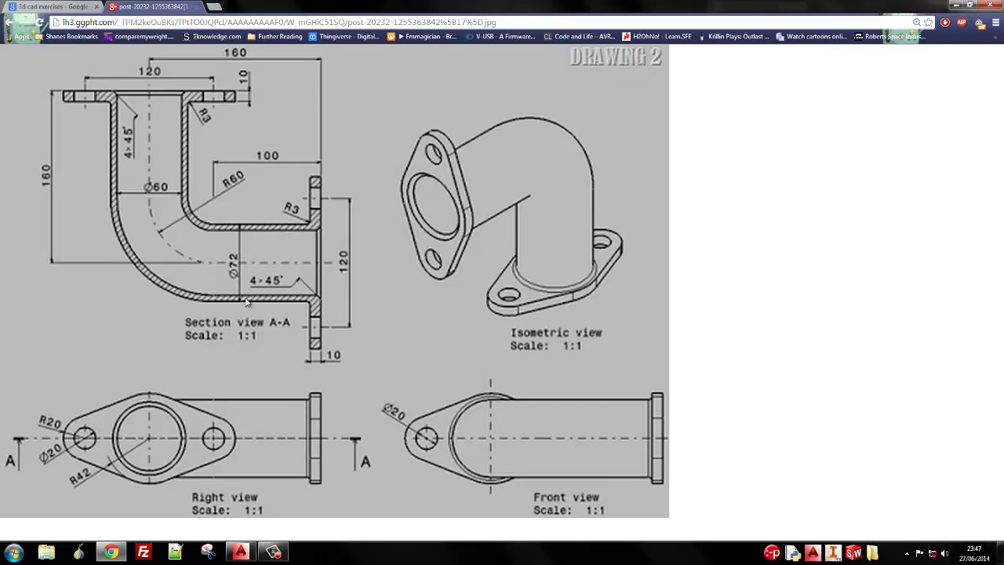
{"action": "key", "text": "alt+Tab"}
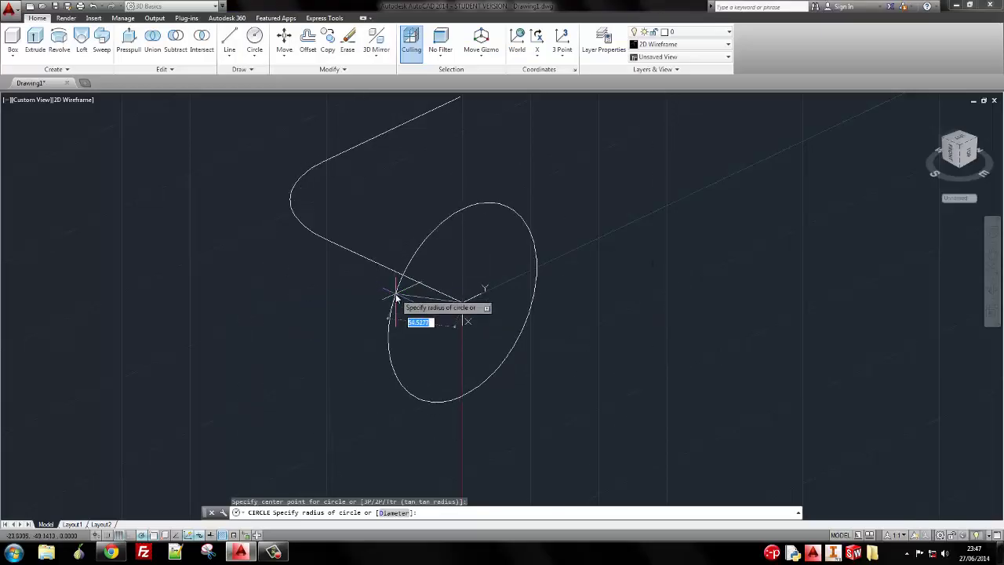
{"action": "type", "text": "d"}
{"action": "key", "text": "Return"}
{"action": "type", "text": "72"}
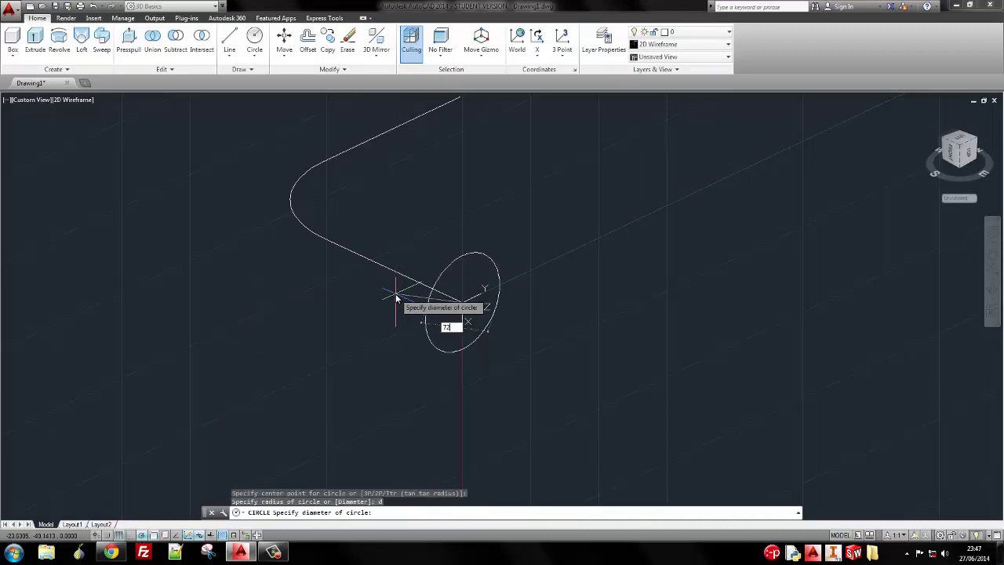
{"action": "key", "text": "Return"}
Try to sweep the 72-diameter circle along the centreline's horizontal segment, and undo the sweep
{"action": "scroll", "coordinate": [436, 242], "scroll_direction": "down", "scroll_amount": 2}
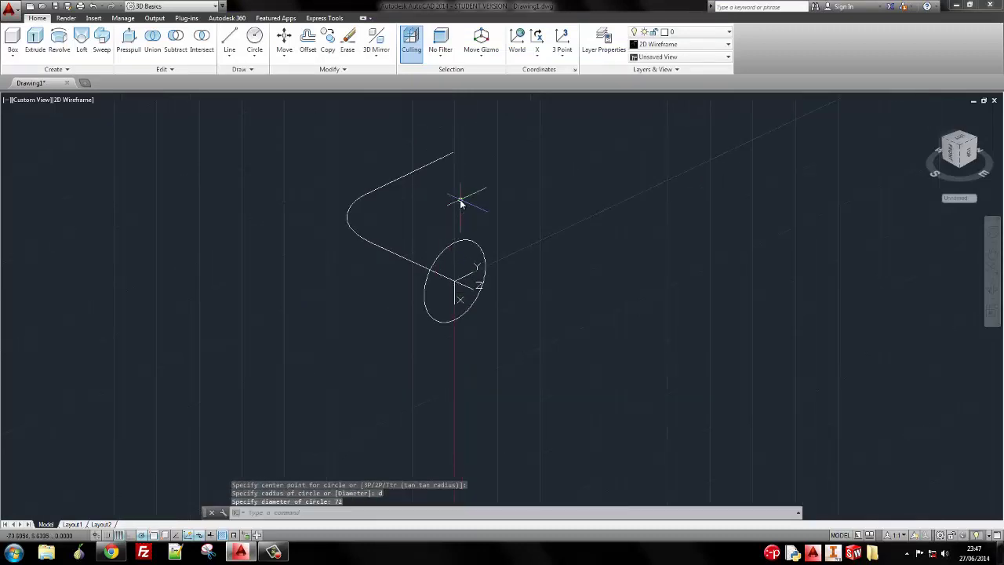
{"action": "middle_click_drag", "start_coordinate": [459, 202], "coordinate": [420, 247]}
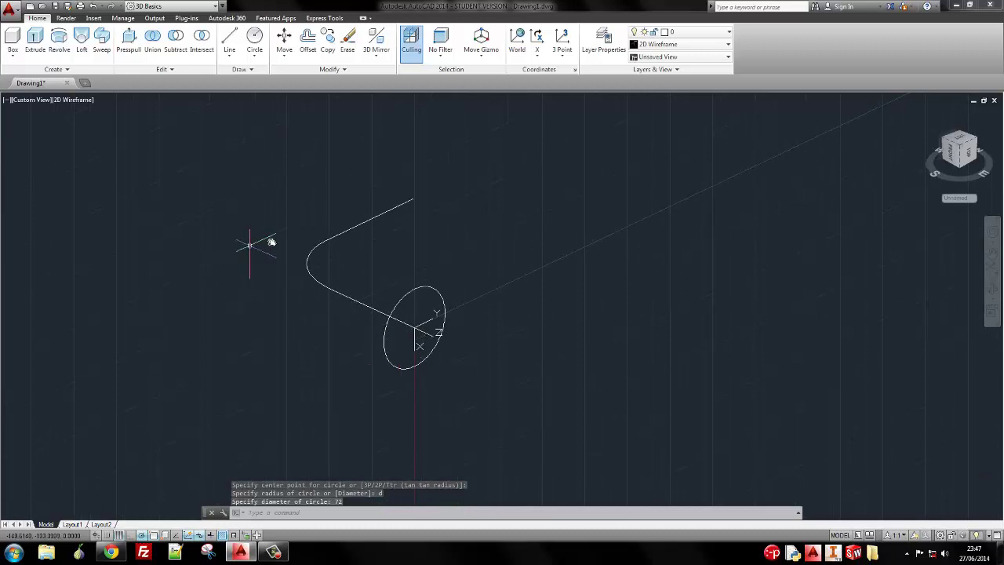
{"action": "left_click", "coordinate": [101, 45]}
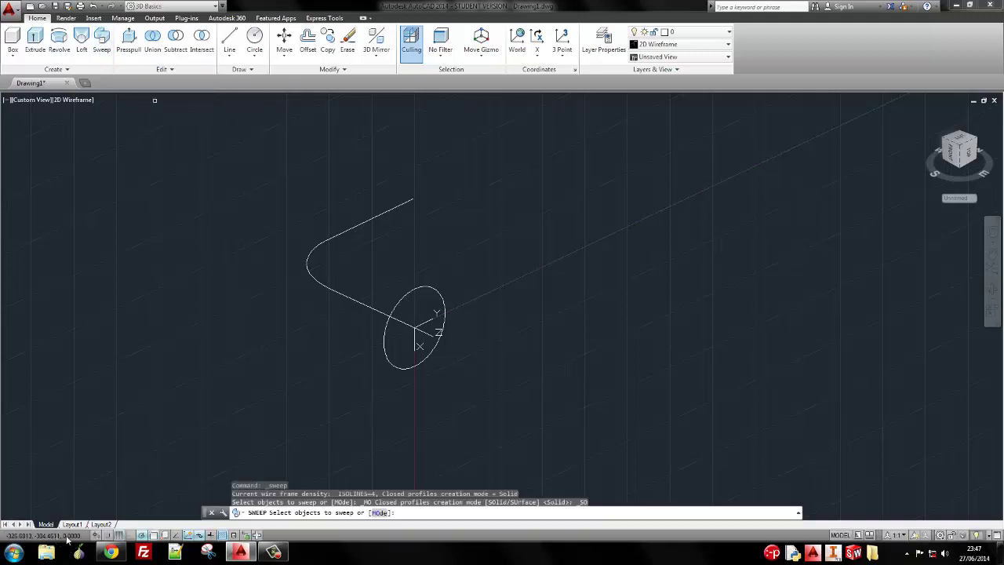
{"action": "left_click", "coordinate": [396, 349]}
{"action": "left_click", "coordinate": [373, 371]}
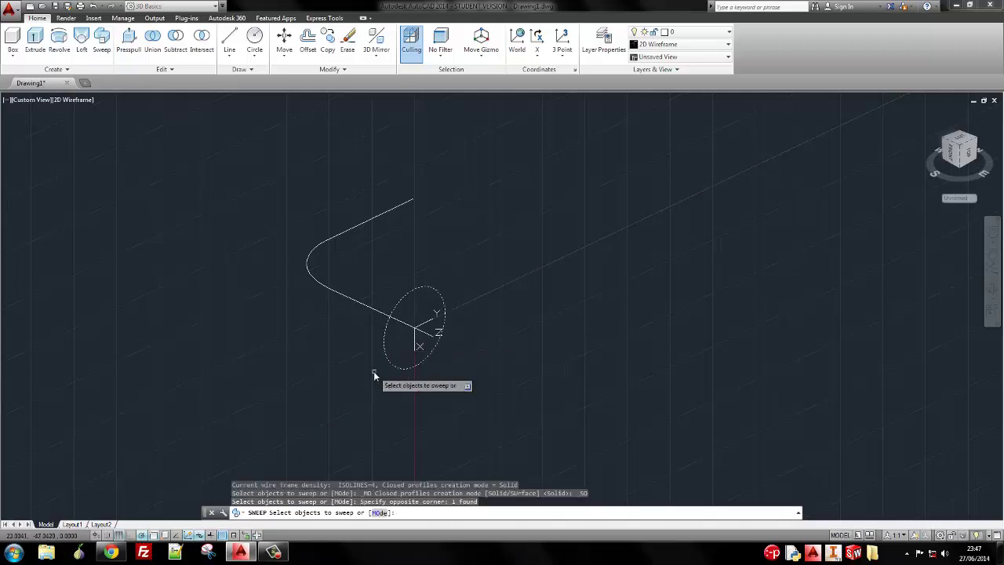
{"action": "key", "text": "Return"}
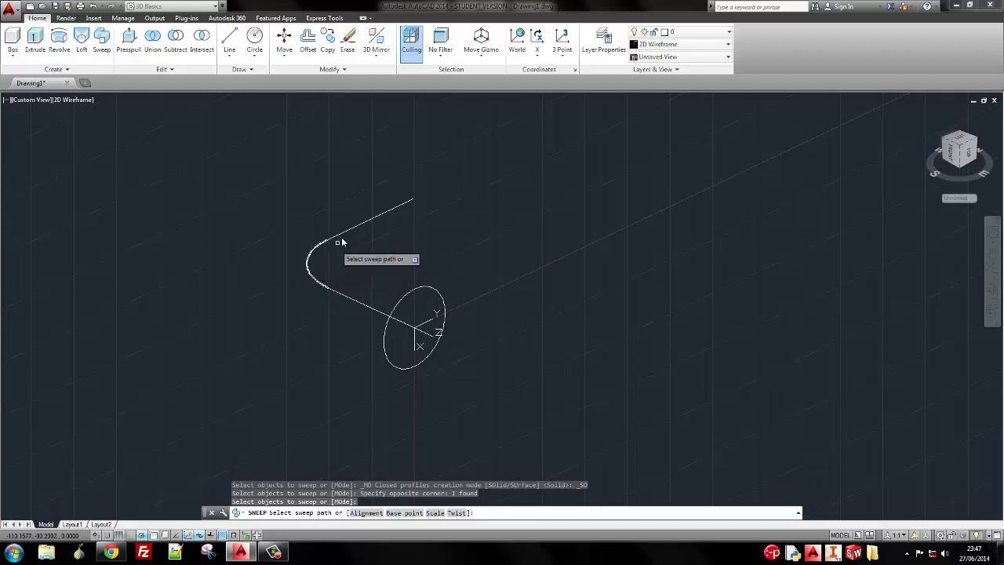
{"action": "left_click", "coordinate": [349, 301]}
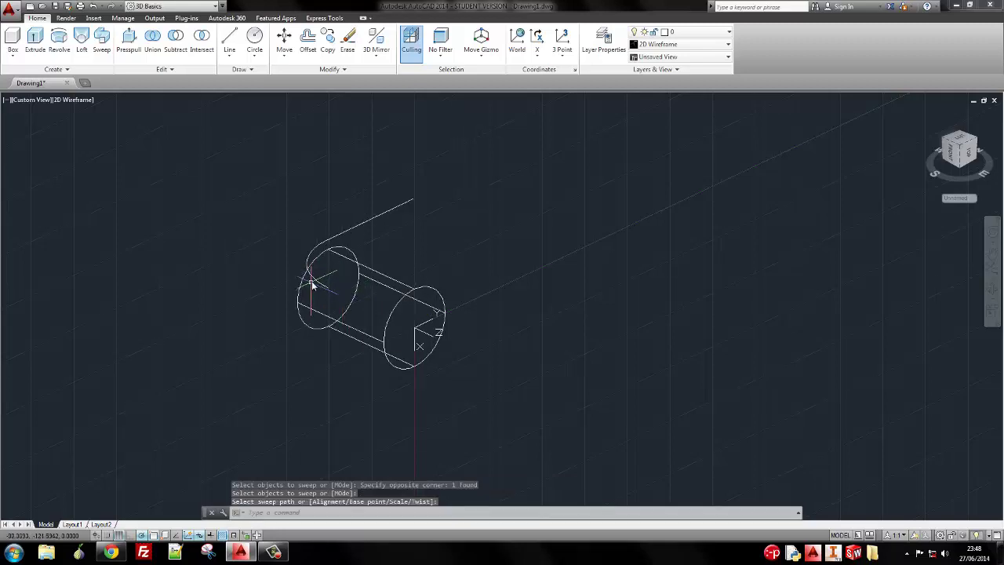
{"action": "left_click", "coordinate": [316, 284]}
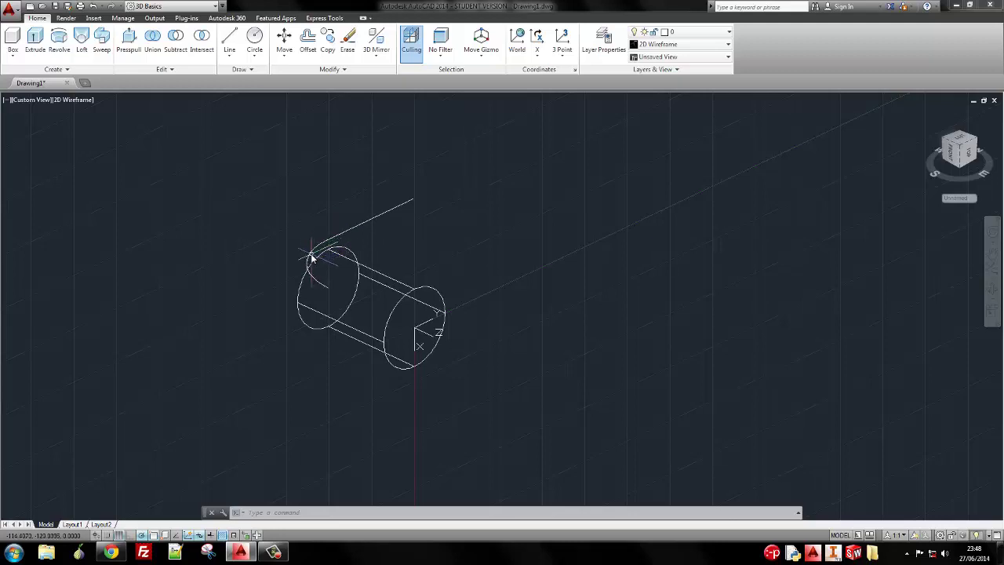
{"action": "left_click", "coordinate": [96, 7]}
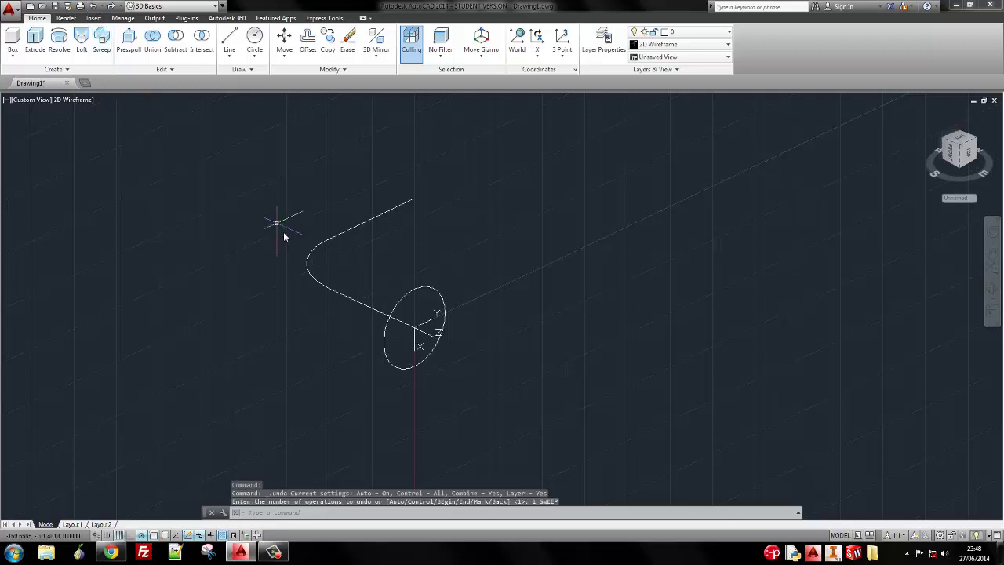
Restore the world coordinate system (WCS) and show the centreline path from the top with north facing up
{"action": "left_click", "coordinate": [961, 144]}
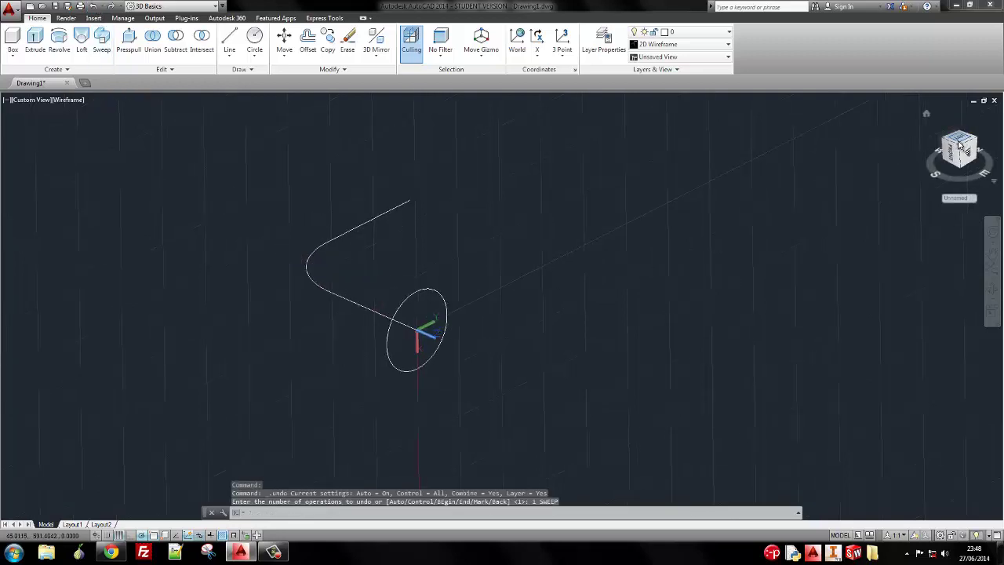
{"action": "left_click", "coordinate": [966, 202]}
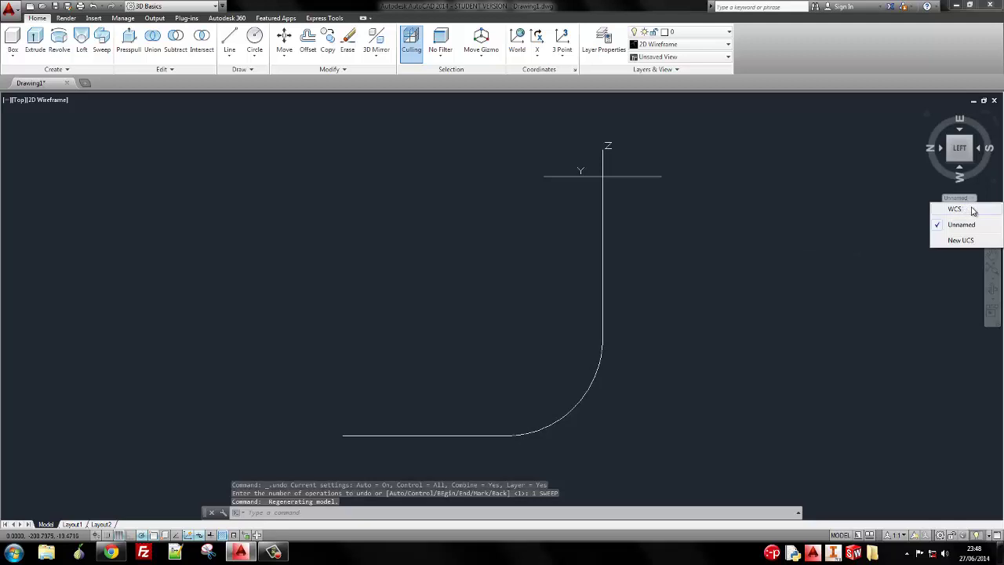
{"action": "left_click", "coordinate": [970, 209]}
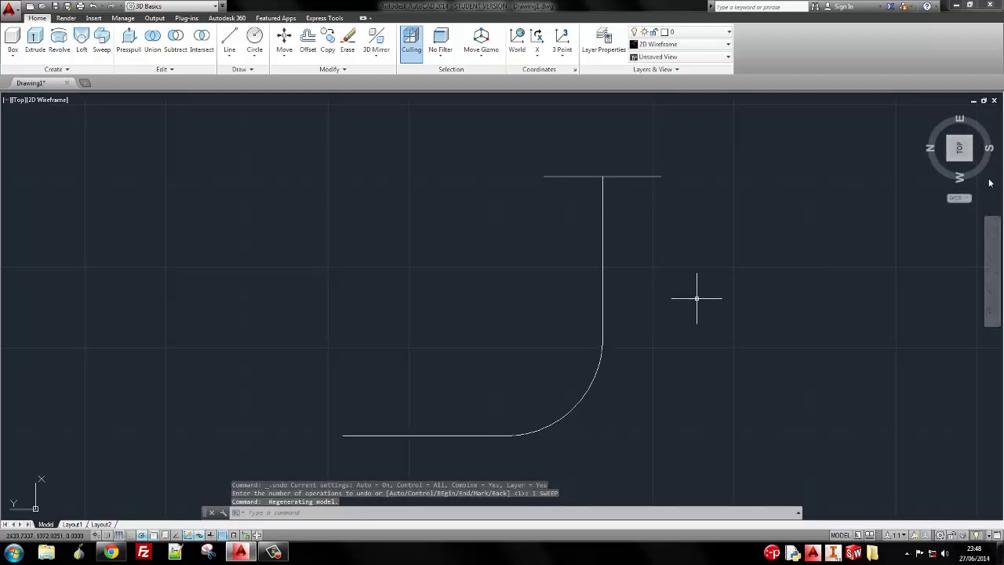
{"action": "left_click", "coordinate": [996, 122]}
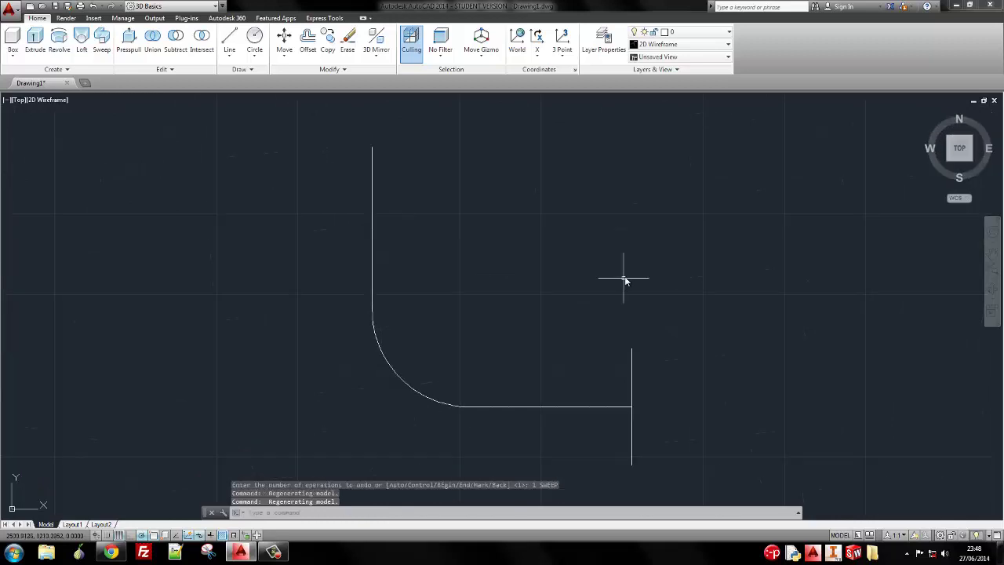
Start a polyline with a straight segment from the centreline's free horizontal endpoint to the start of the fillet arc
{"action": "left_click", "coordinate": [229, 51]}
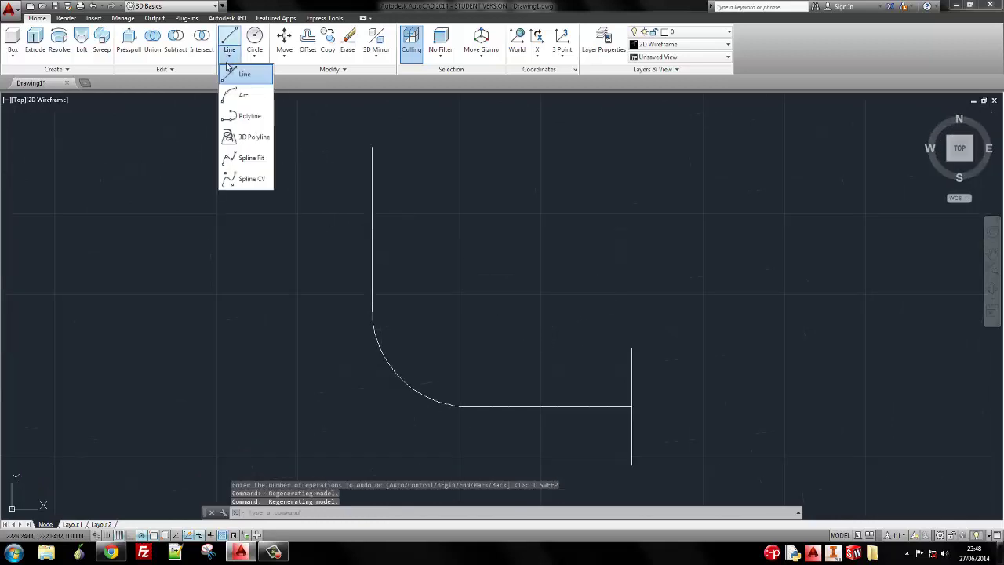
{"action": "left_click", "coordinate": [248, 116]}
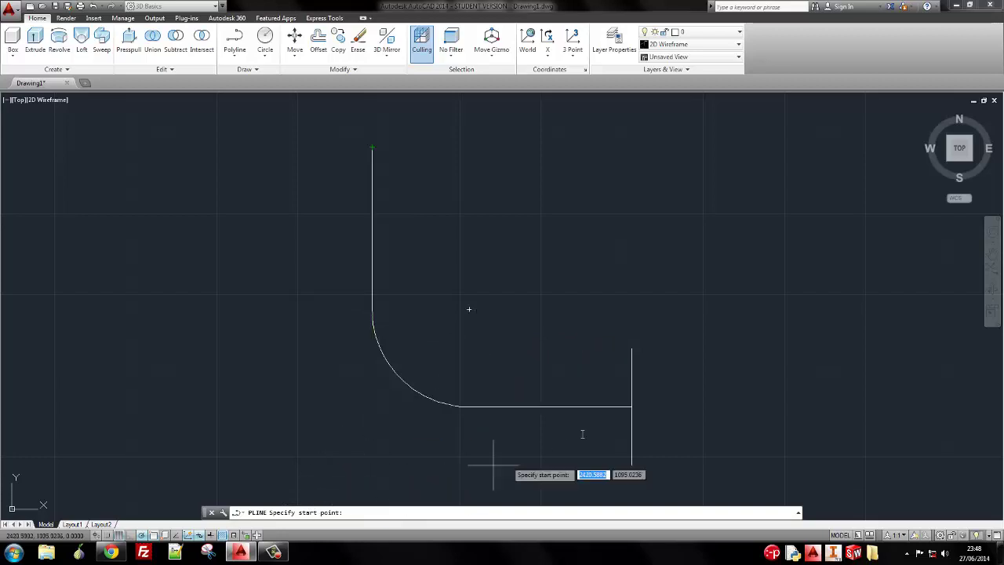
{"action": "left_click", "coordinate": [631, 406]}
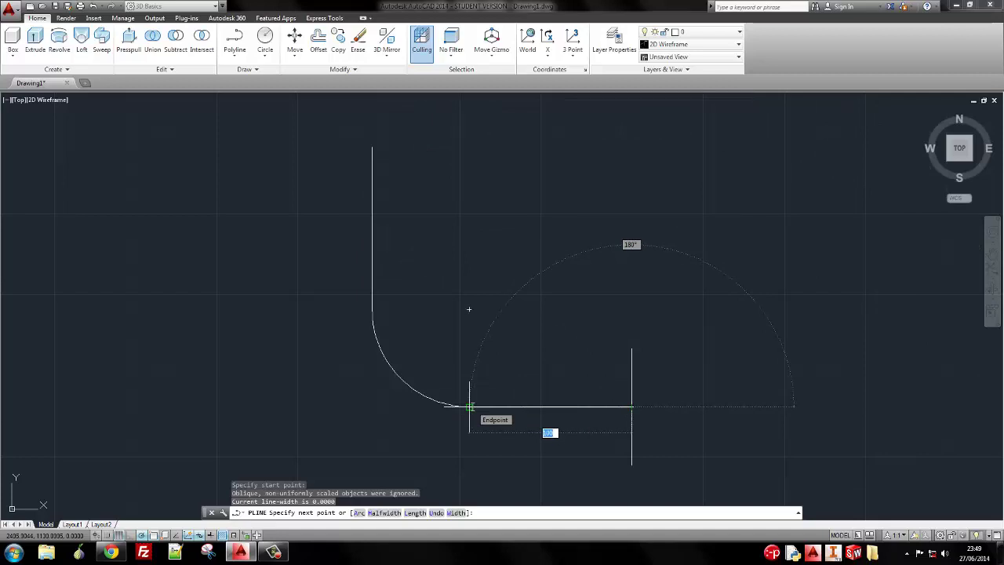
{"action": "left_click", "coordinate": [470, 406]}
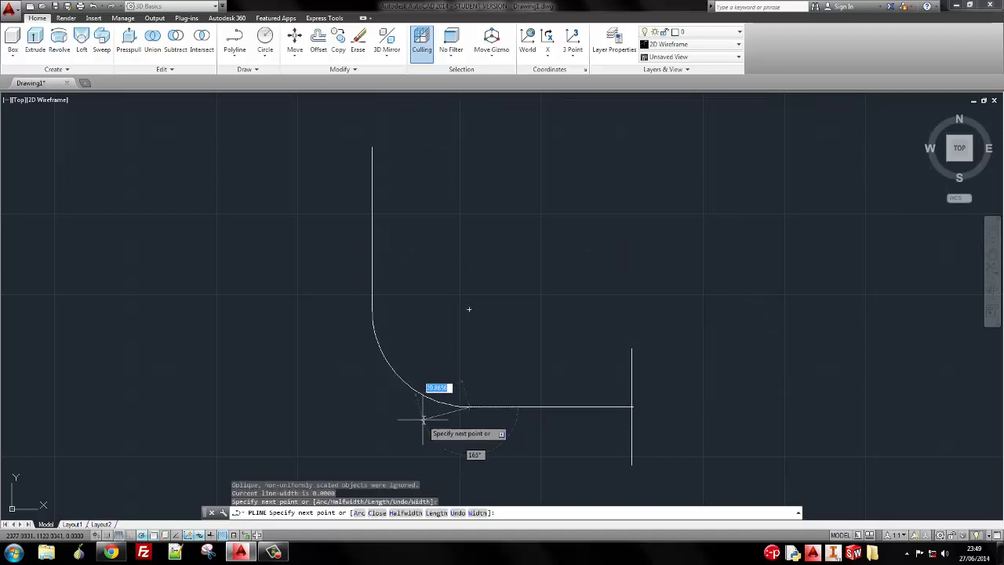
Add a radius 60 arc to the polyline, ending at the lower endpoint of the centreline's vertical line
{"action": "left_click", "coordinate": [372, 309]}
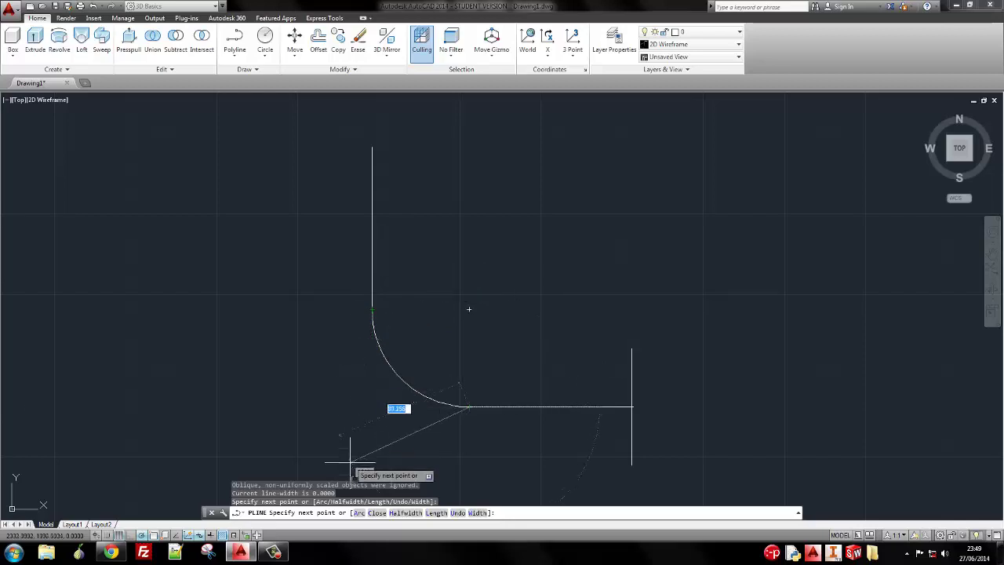
{"action": "left_click", "coordinate": [358, 513]}
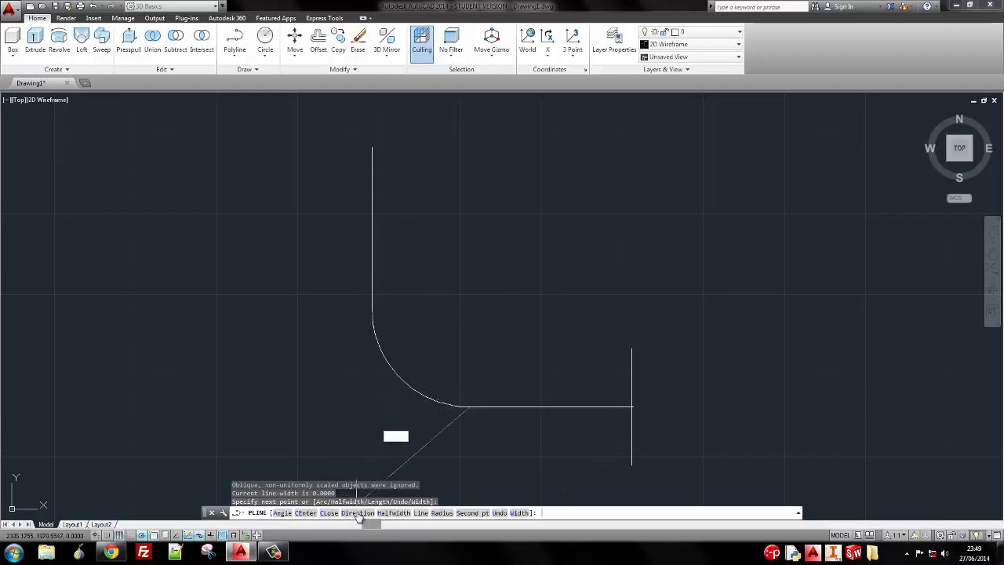
{"action": "left_click", "coordinate": [463, 406]}
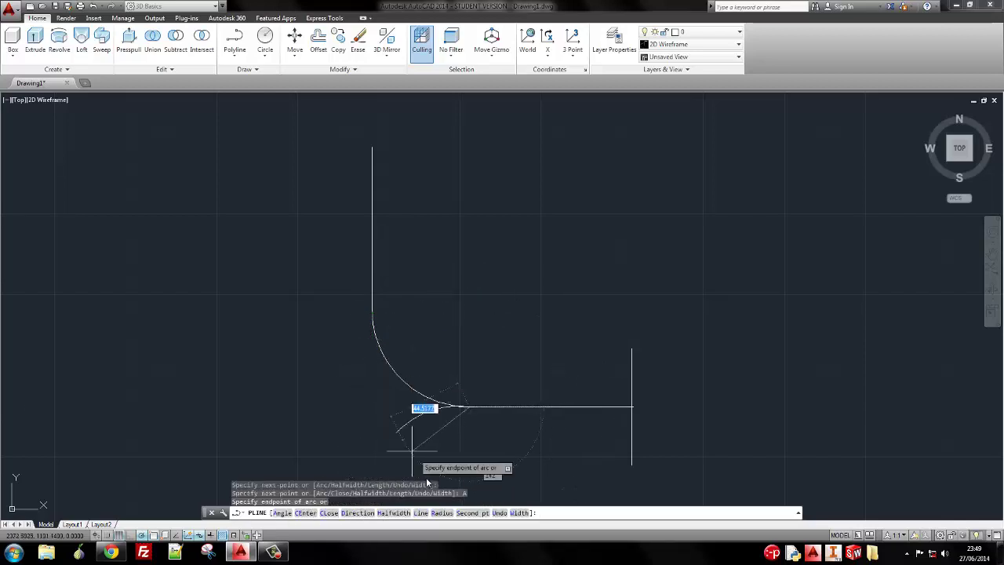
{"action": "left_click", "coordinate": [444, 514]}
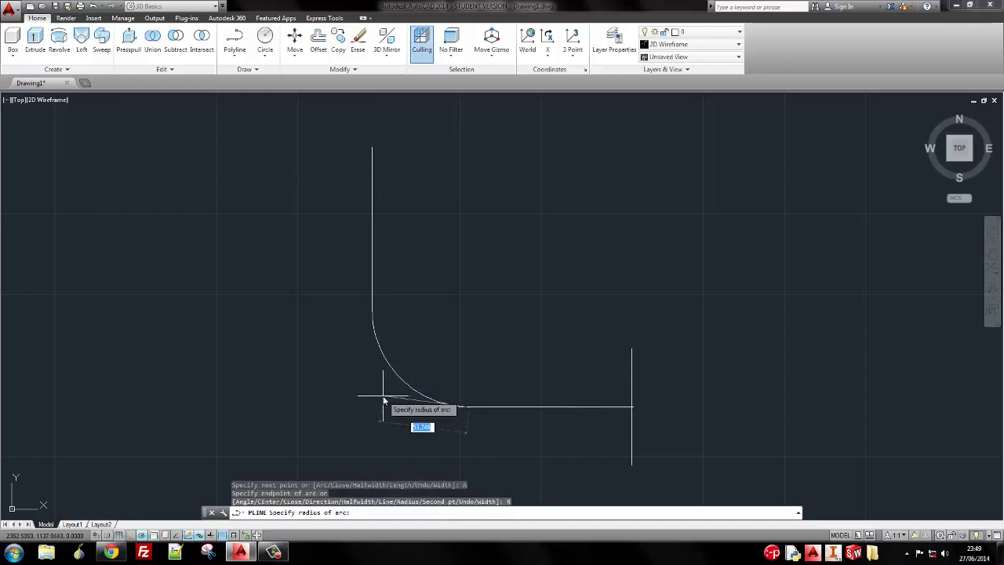
{"action": "type", "text": "60"}
{"action": "key", "text": "Return"}
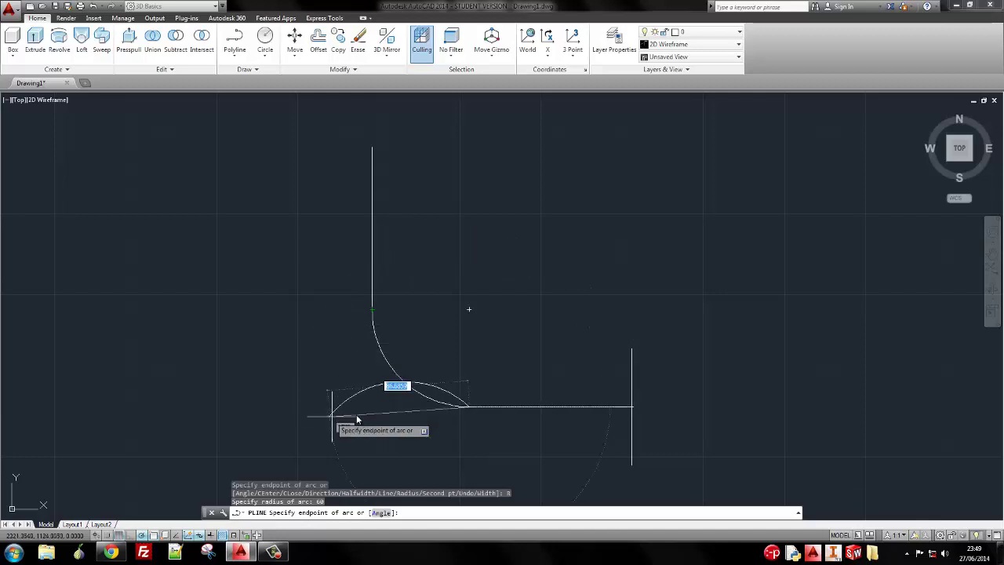
{"action": "left_click", "coordinate": [374, 308]}
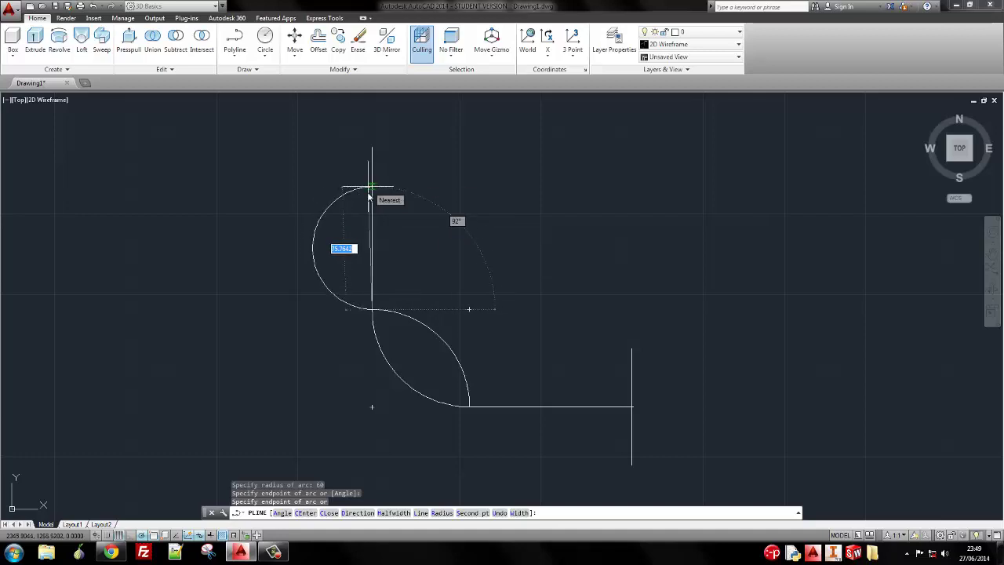
Add a straight polyline segment up to the vertical line's upper endpoint and finish the polyline
{"action": "type", "text": "l"}
{"action": "key", "text": "Return"}
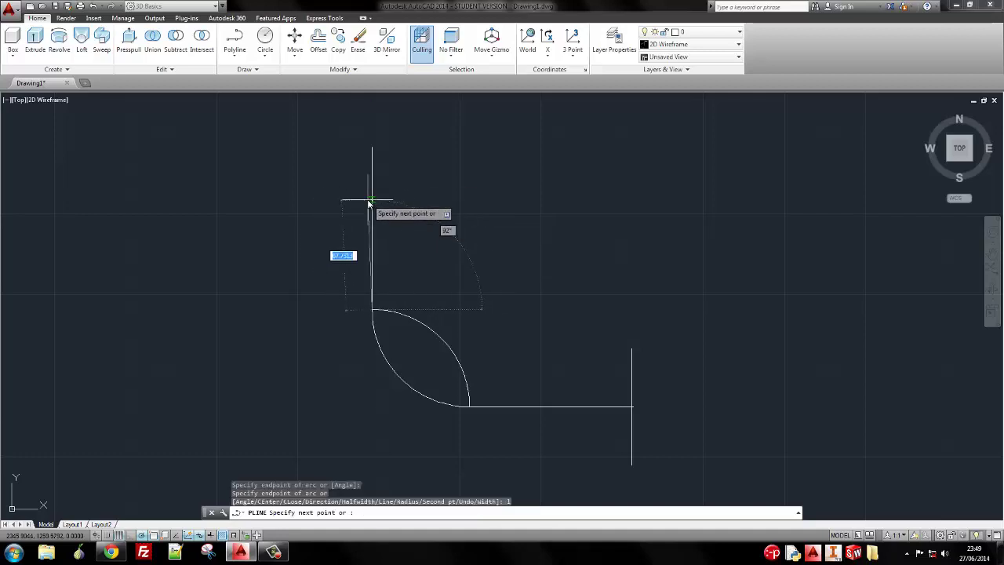
{"action": "left_click", "coordinate": [372, 148]}
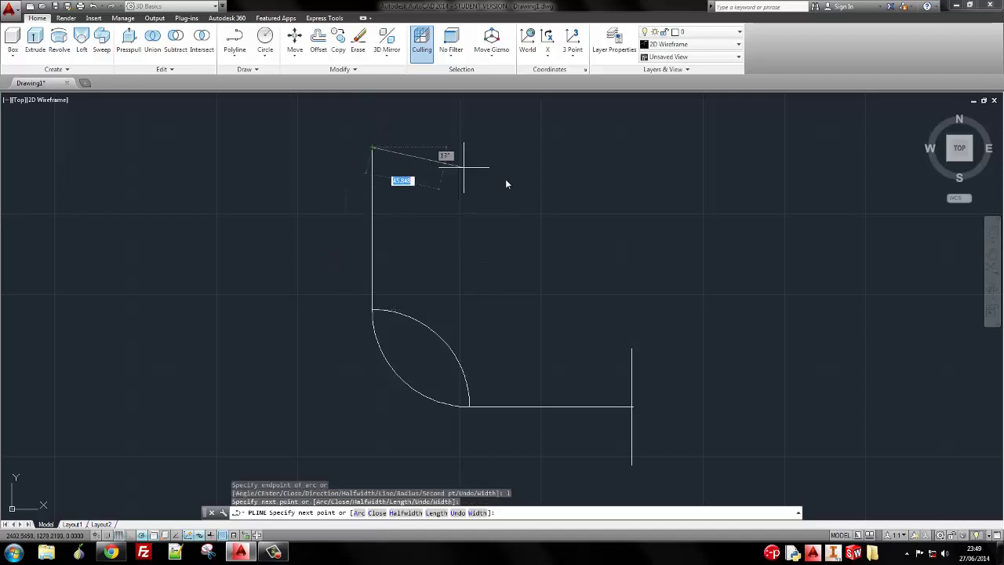
{"action": "key", "text": "Return"}
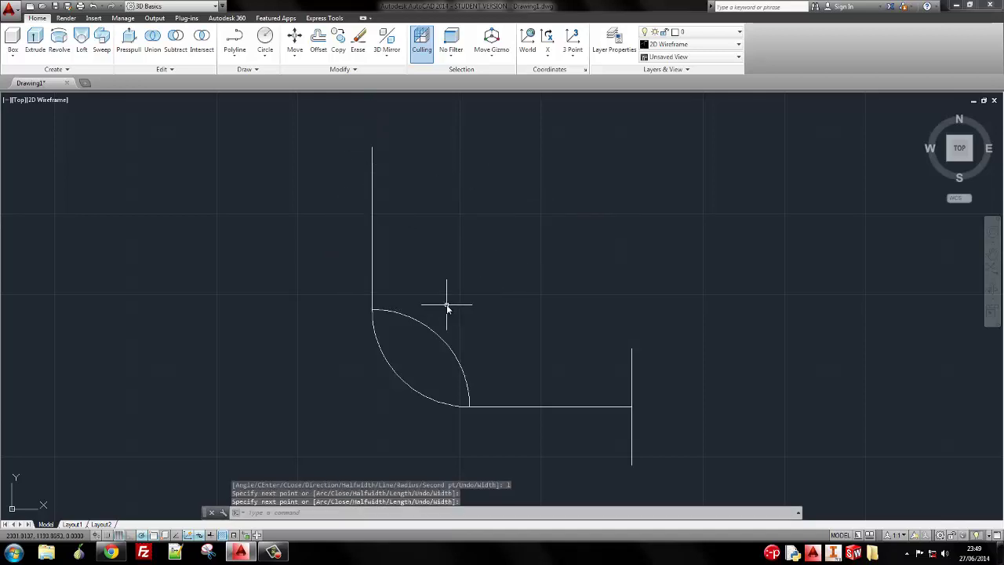
Stretch the midpoint of the polyline's arc onto the original fillet arc so that the bend curves the other way
{"action": "left_click", "coordinate": [446, 308]}
{"action": "left_click", "coordinate": [418, 334]}
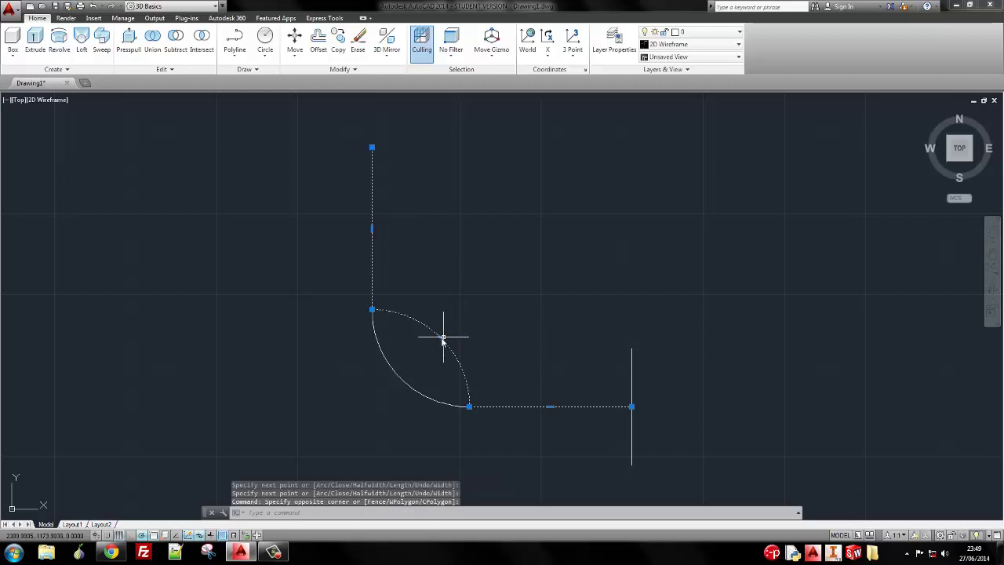
{"action": "left_click", "coordinate": [443, 338]}
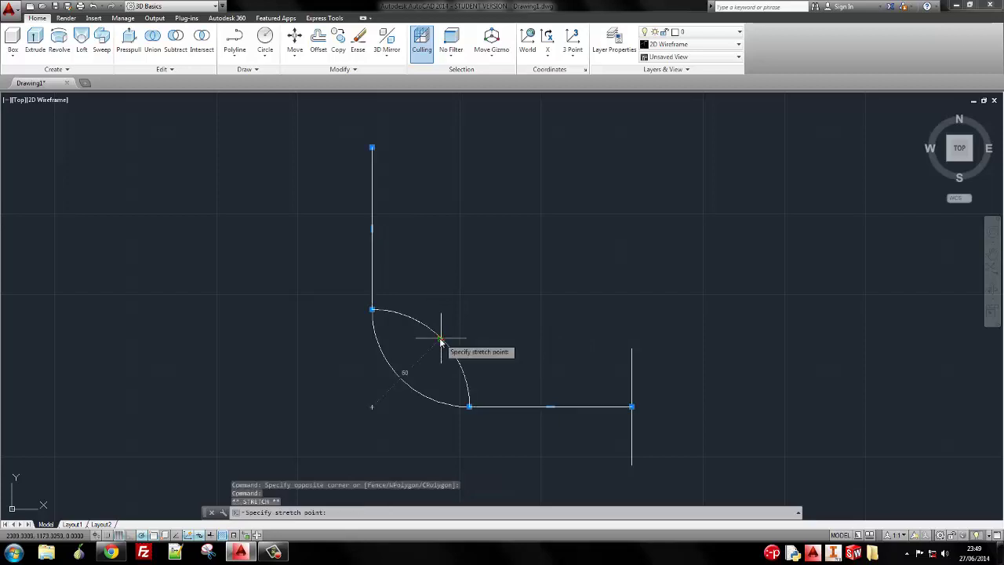
{"action": "left_click", "coordinate": [401, 379]}
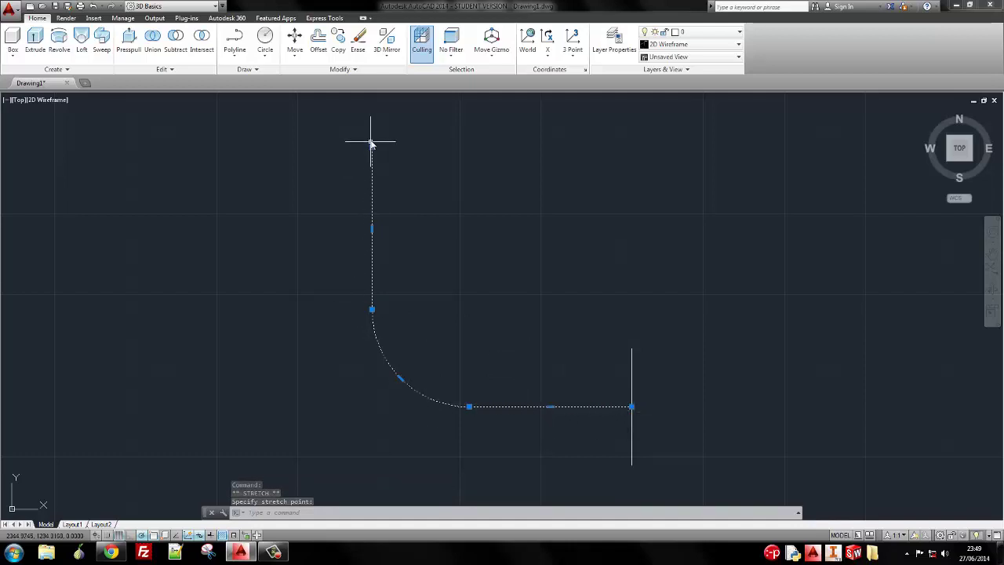
{"action": "key", "text": "Escape"}
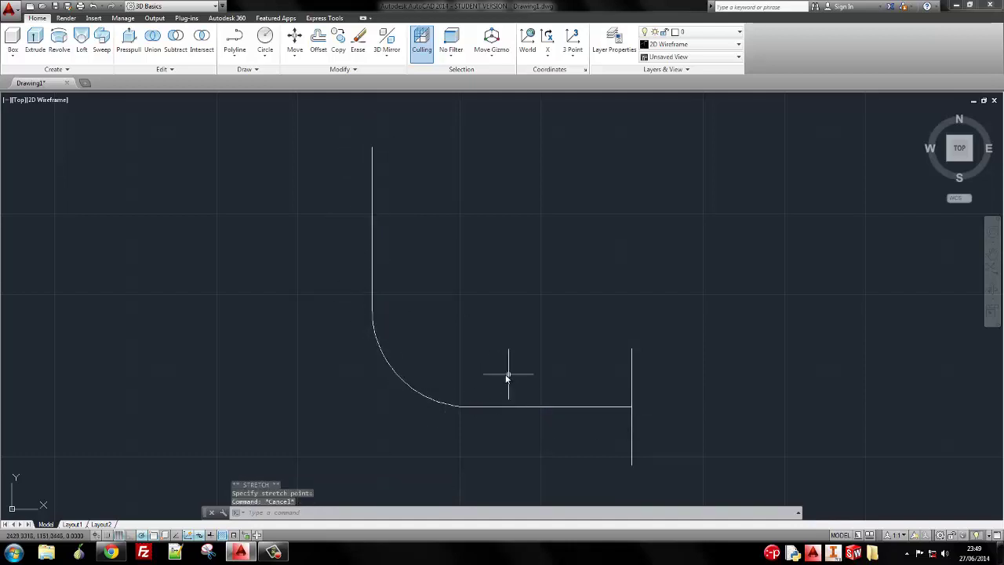
Sweep the 72-diameter circle along the whole centreline polyline as a solid
{"action": "middle_click_drag", "start_coordinate": [493, 337], "coordinate": [449, 264], "text": "shift"}
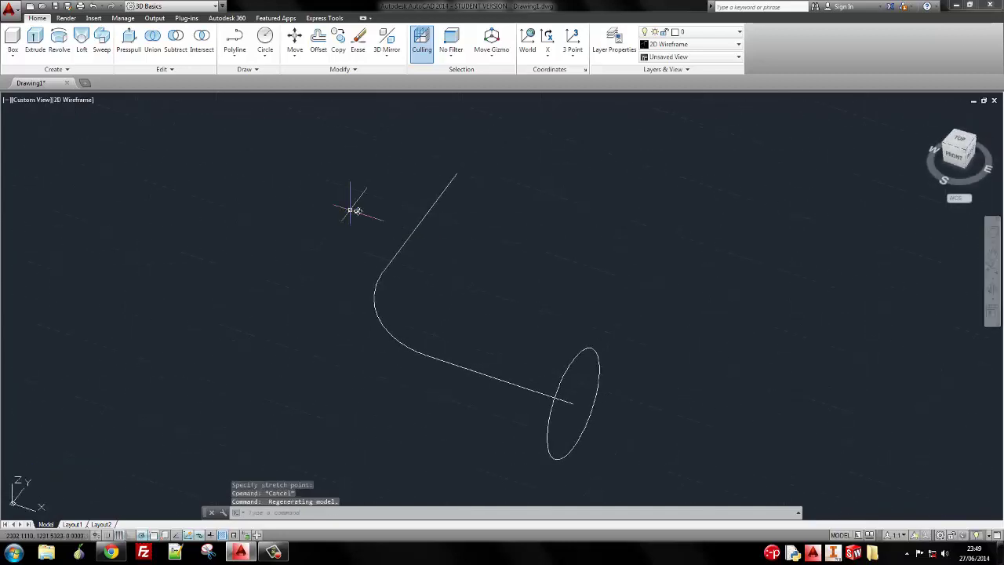
{"action": "left_click", "coordinate": [101, 39]}
{"action": "left_click", "coordinate": [575, 369]}
{"action": "left_click", "coordinate": [555, 366]}
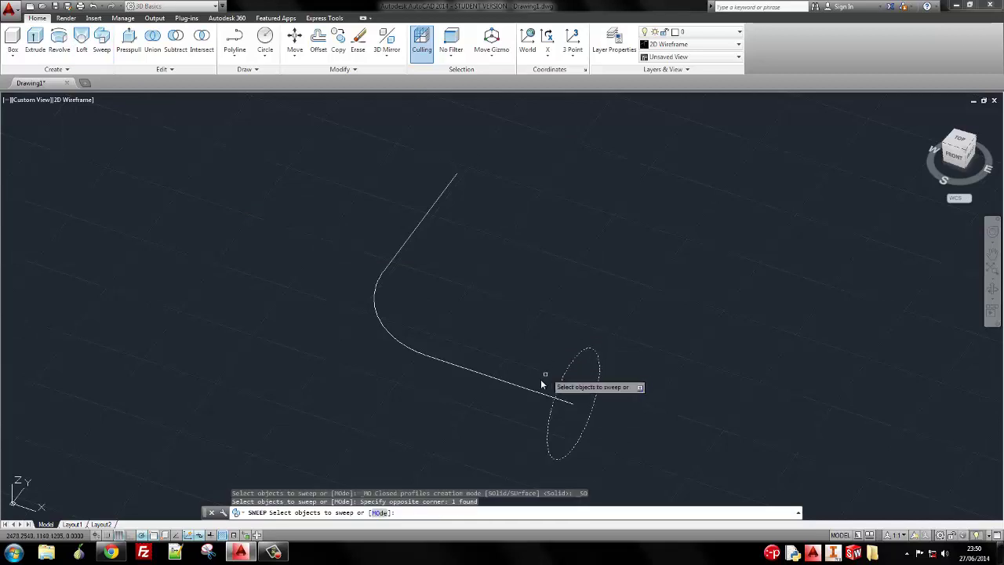
{"action": "key", "text": "Return"}
{"action": "left_click", "coordinate": [526, 390]}
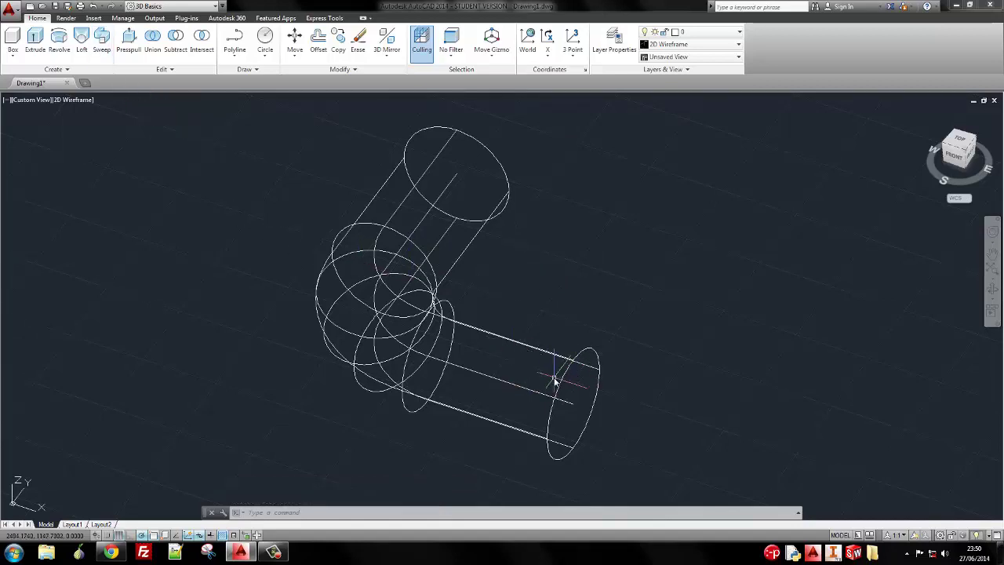
Erase the leftover centreline segments inside the swept pipe
{"action": "left_click", "coordinate": [490, 367]}
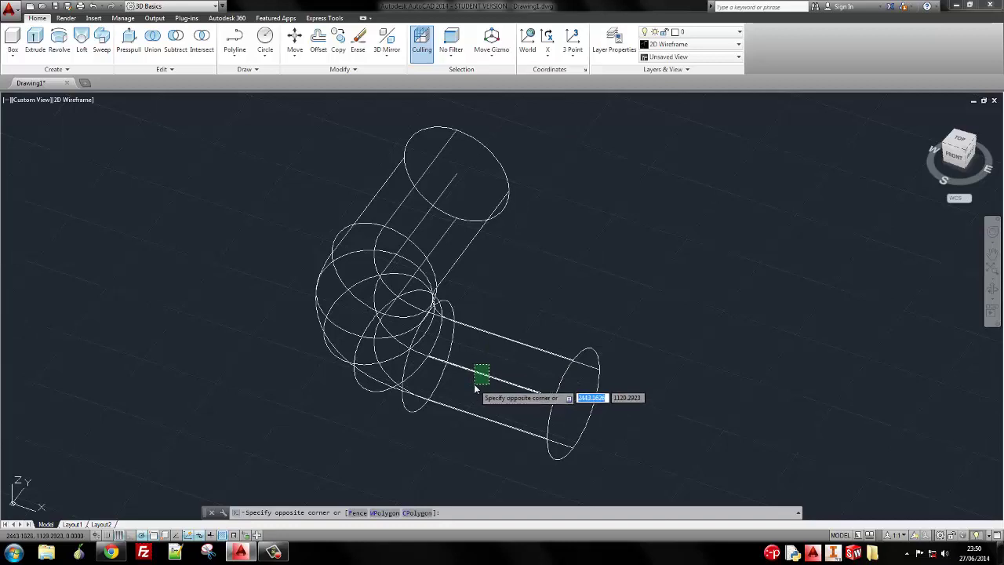
{"action": "left_click", "coordinate": [472, 389]}
{"action": "key", "text": "Delete"}
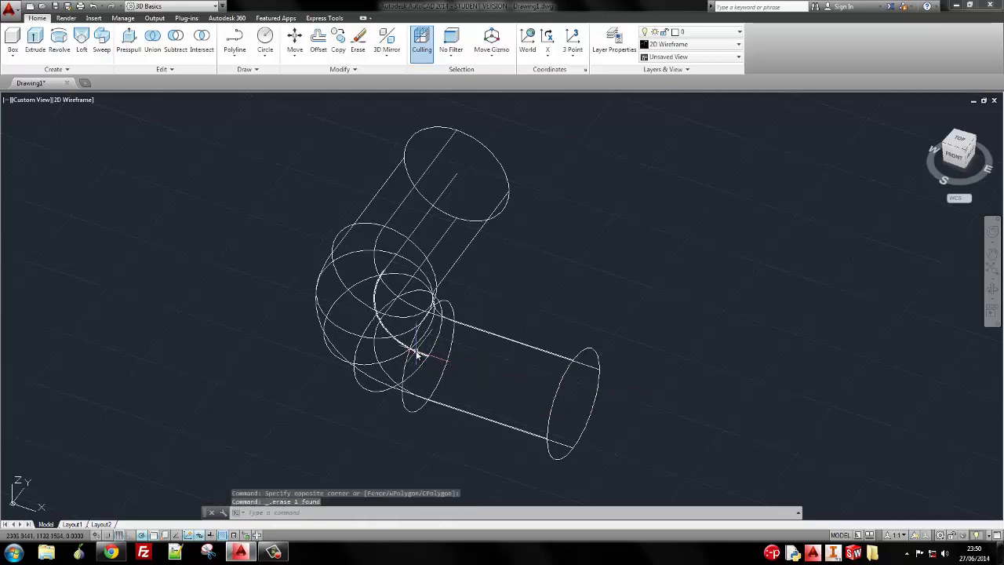
{"action": "left_click", "coordinate": [414, 235]}
{"action": "key", "text": "Escape"}
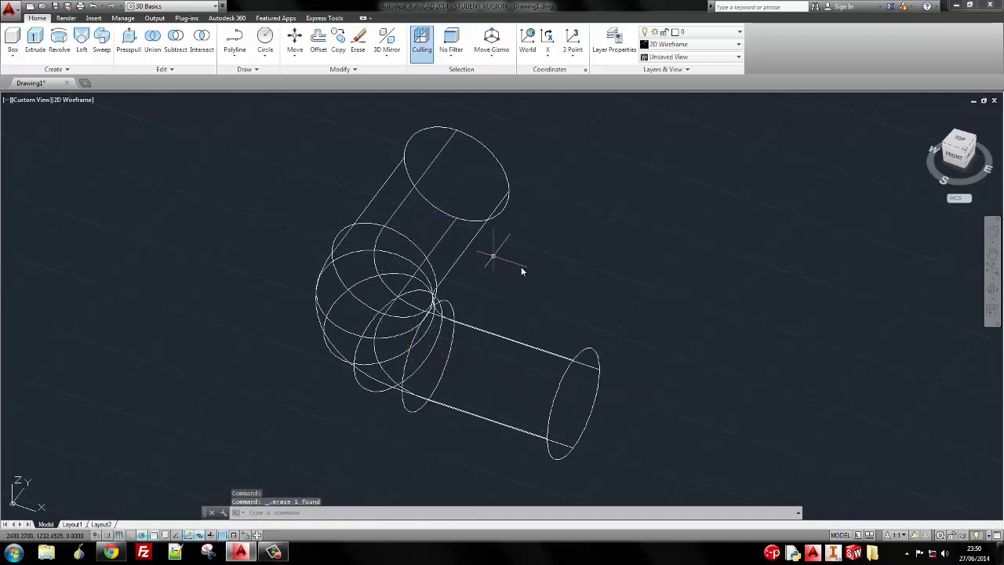
Inspect the swept pipe from the right side in the Conceptual visual style
{"action": "middle_click_drag", "start_coordinate": [589, 305], "coordinate": [431, 293], "text": "shift"}
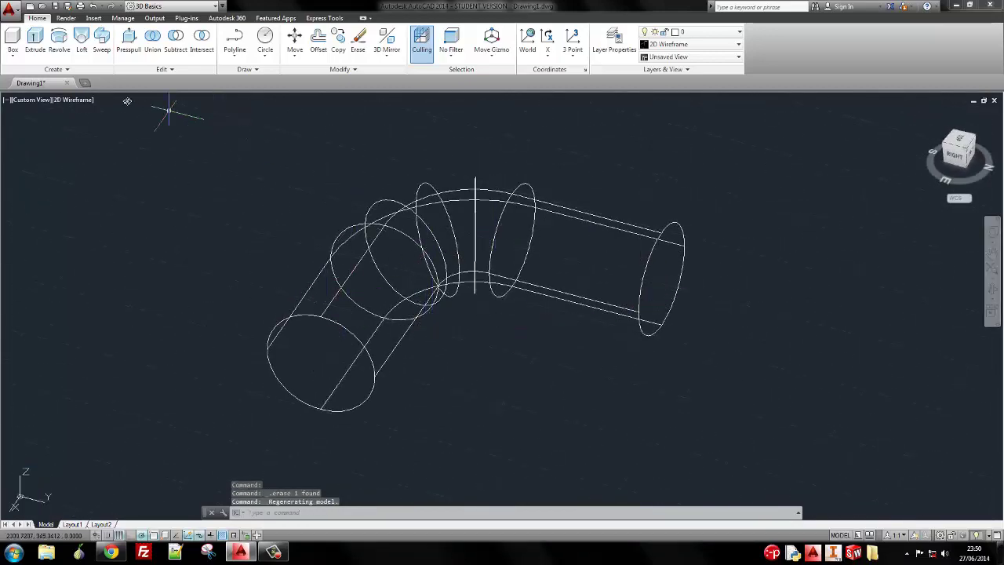
{"action": "left_click", "coordinate": [86, 100]}
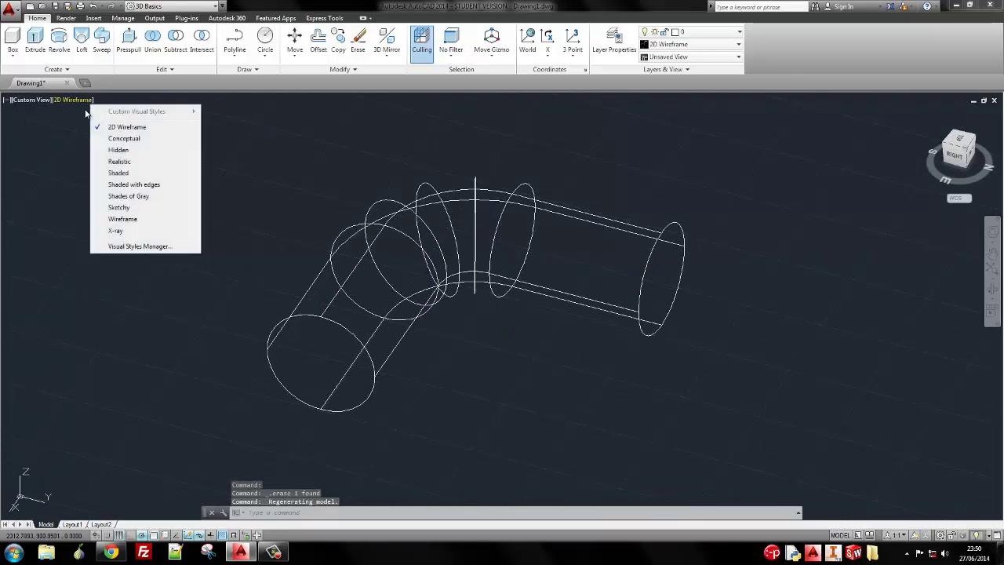
{"action": "left_click", "coordinate": [121, 139]}
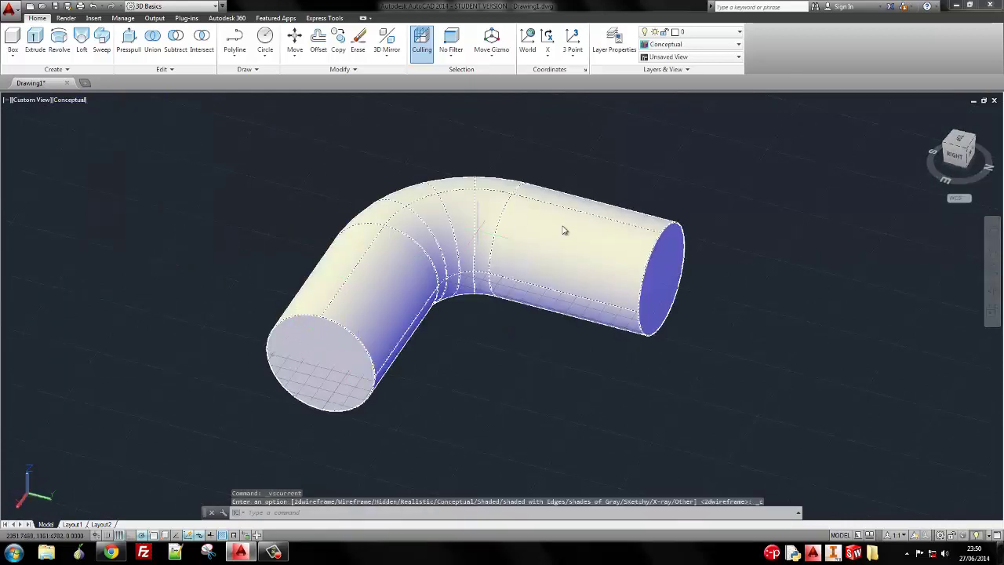
Restore the 2D Wireframe visual style and show the pipe in the SE Isometric view
{"action": "left_click", "coordinate": [71, 100]}
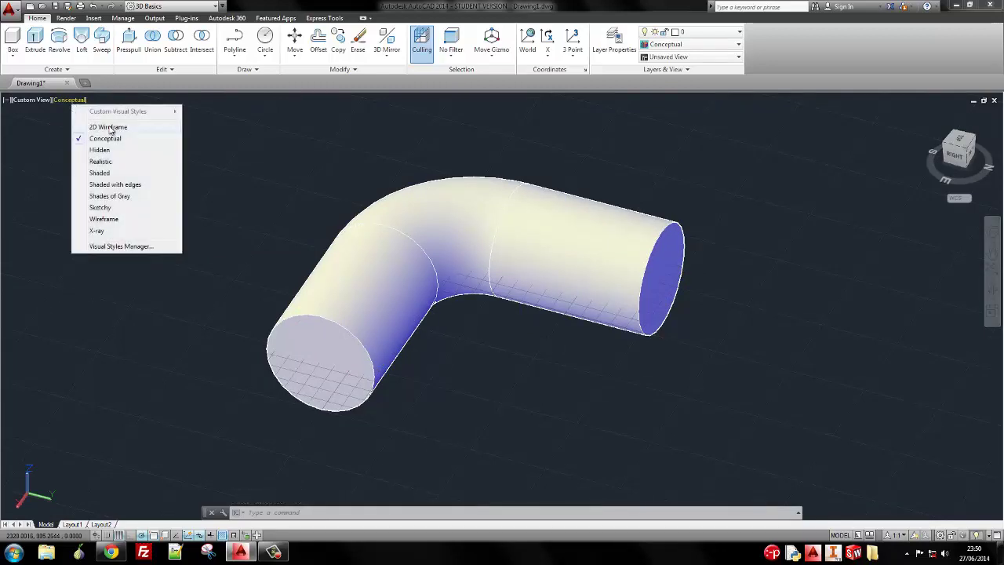
{"action": "left_click", "coordinate": [108, 127]}
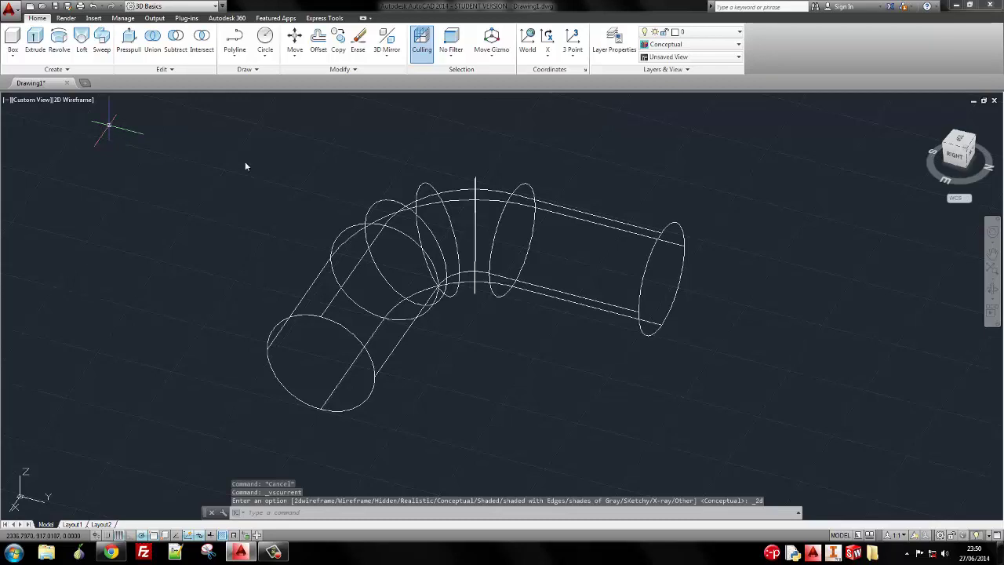
{"action": "left_click", "coordinate": [947, 149]}
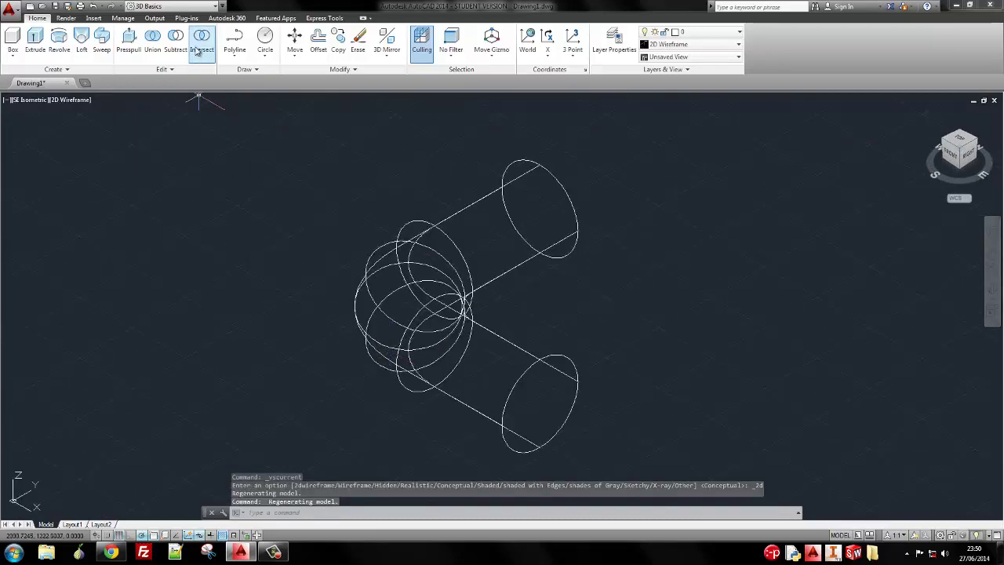
{"action": "left_click", "coordinate": [164, 69]}
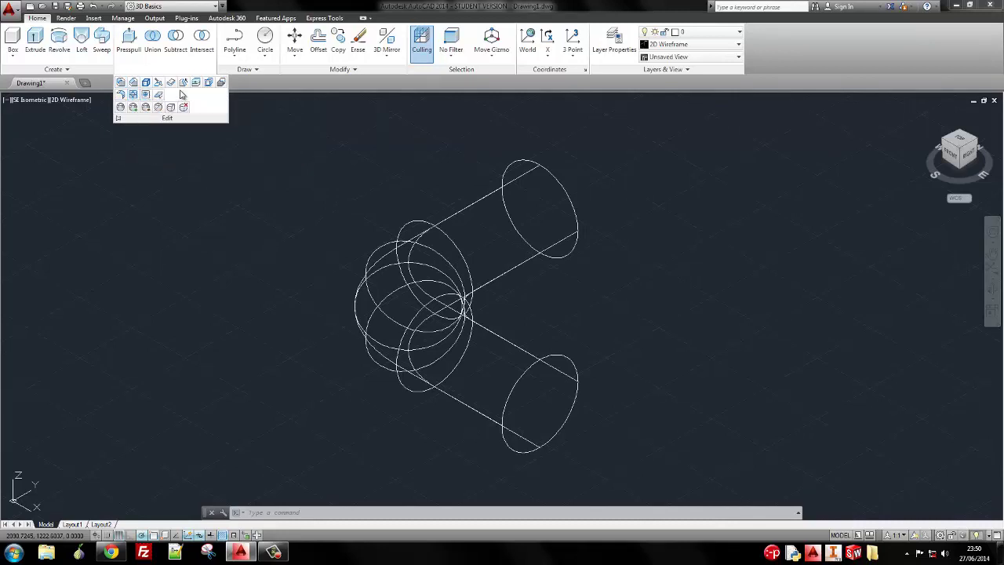
{"action": "left_click", "coordinate": [238, 198]}
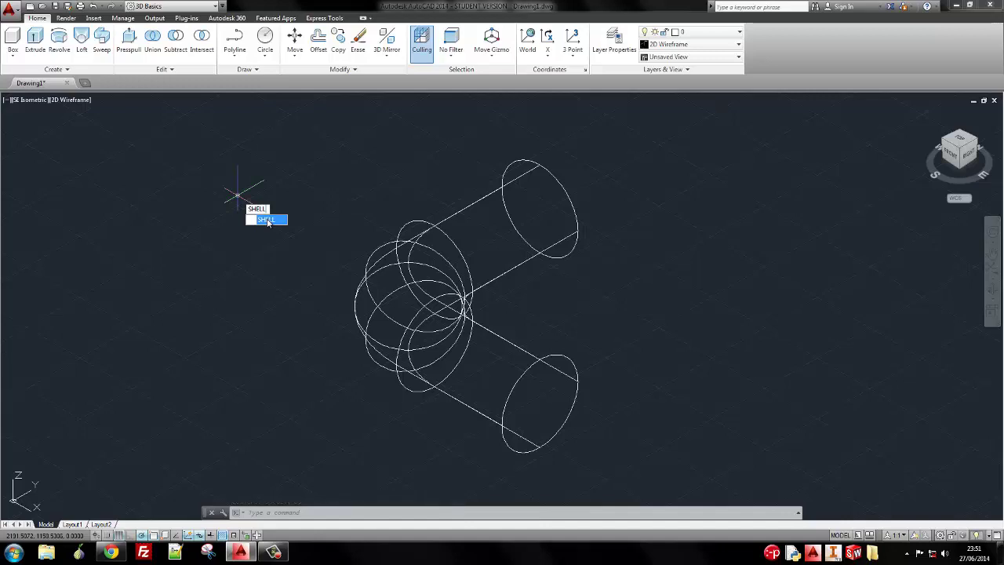
{"action": "left_click", "coordinate": [267, 220]}
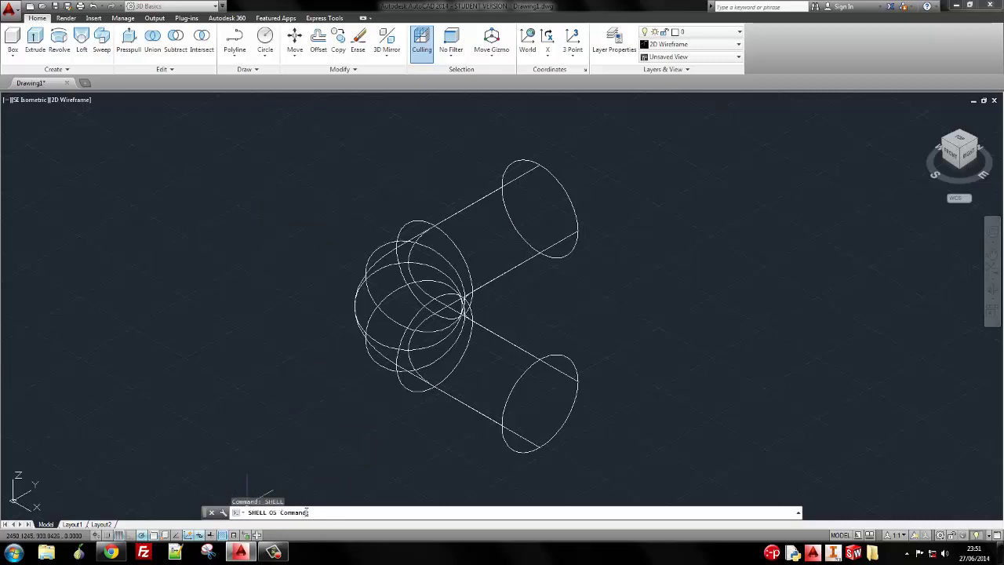
{"action": "key", "text": "Escape"}
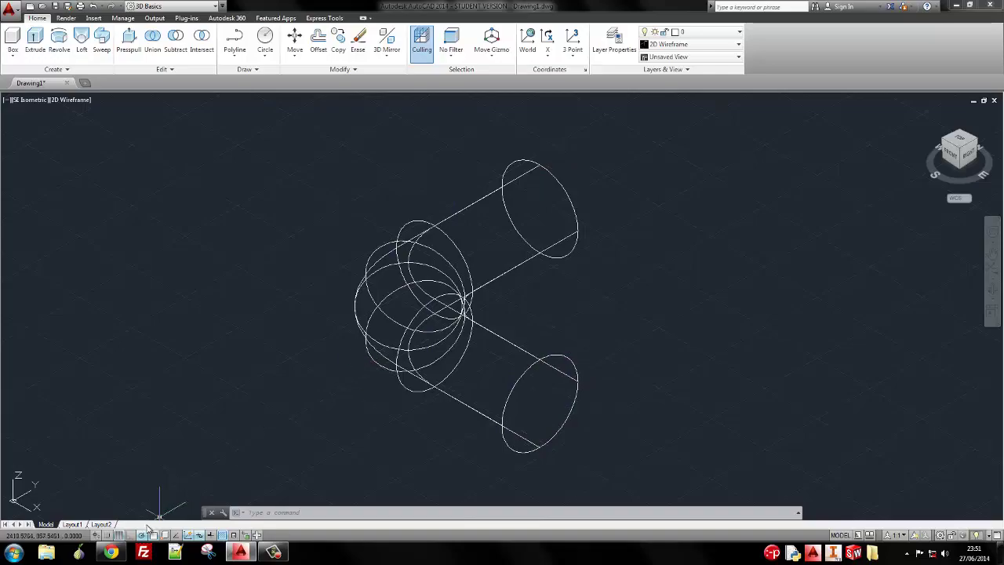
Check the pipe's section view and diameters on the reference drawing in Chrome, and return to the AutoCAD model
{"action": "left_click", "coordinate": [112, 552]}
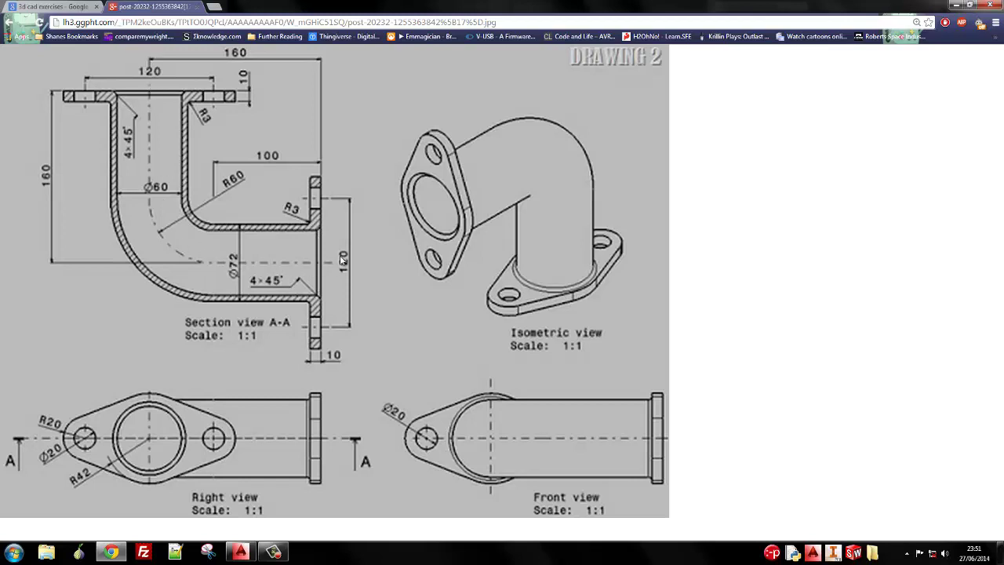
{"action": "key", "text": "alt+Tab"}
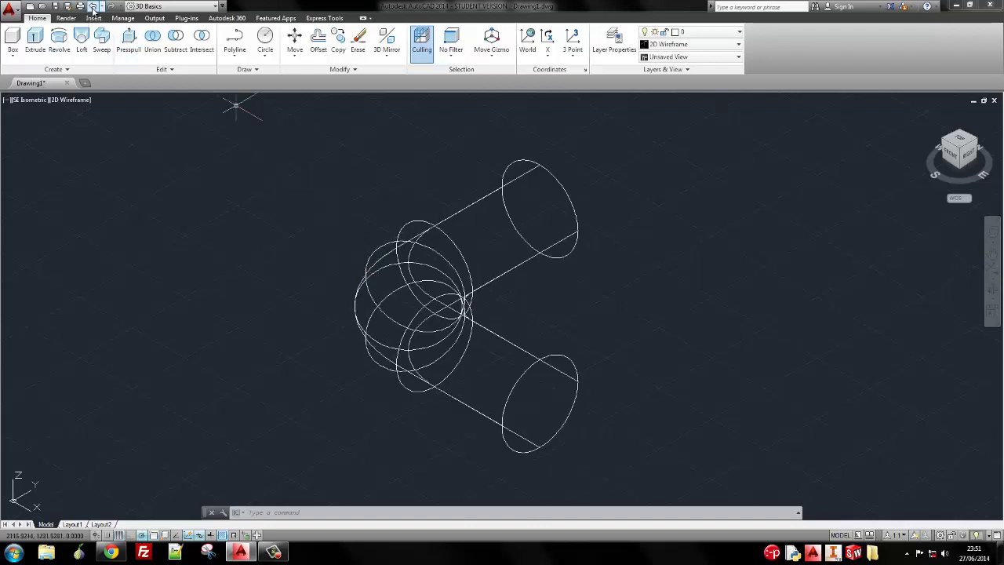
Undo the recent view and visual style changes and the erasure of the centreline segments inside the swept pipe
{"action": "left_click", "coordinate": [93, 7]}
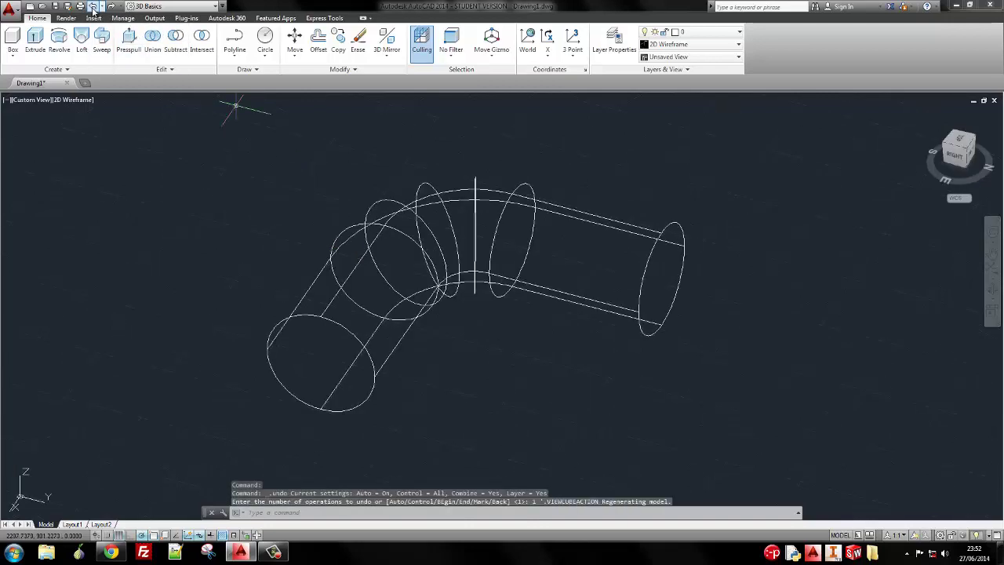
{"action": "left_click", "coordinate": [92, 6]}
{"action": "left_click", "coordinate": [92, 6]}
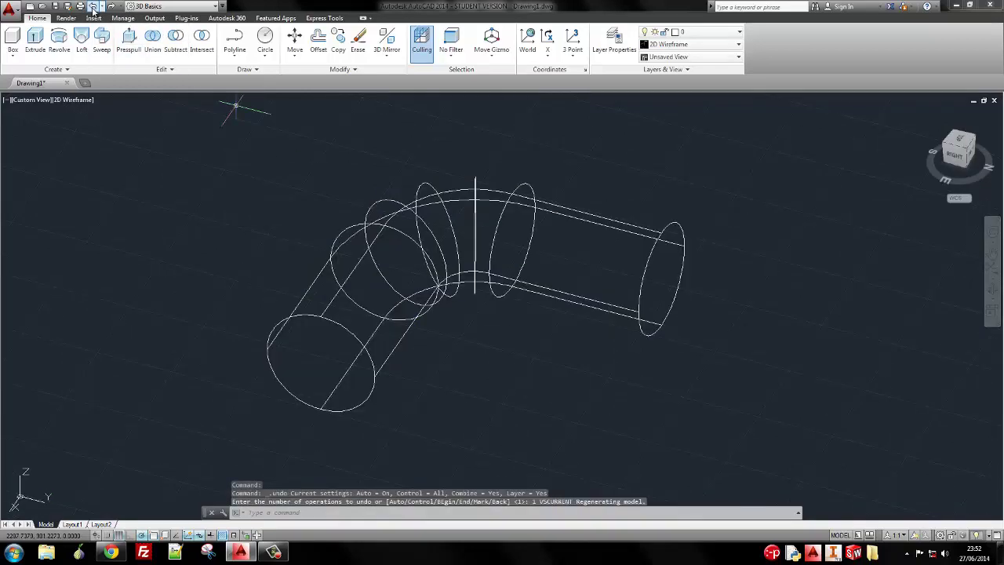
{"action": "left_click", "coordinate": [93, 6]}
{"action": "left_click", "coordinate": [93, 6]}
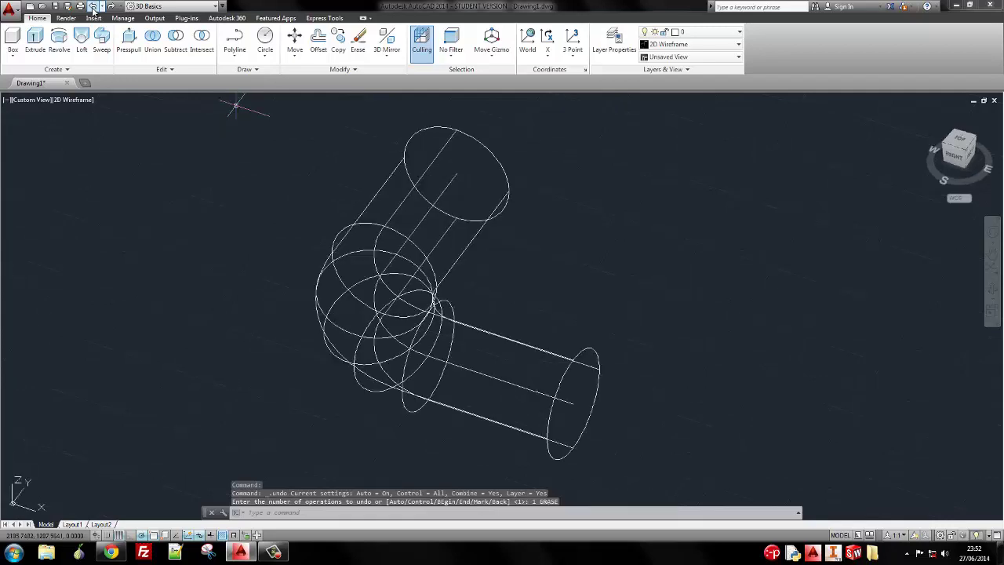
{"action": "left_click", "coordinate": [235, 39]}
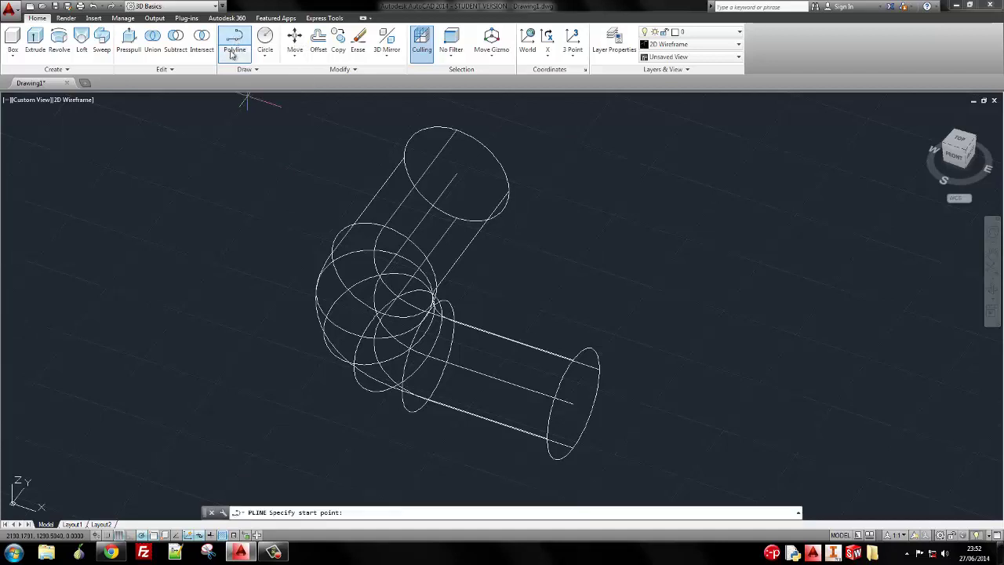
{"action": "left_click", "coordinate": [575, 406]}
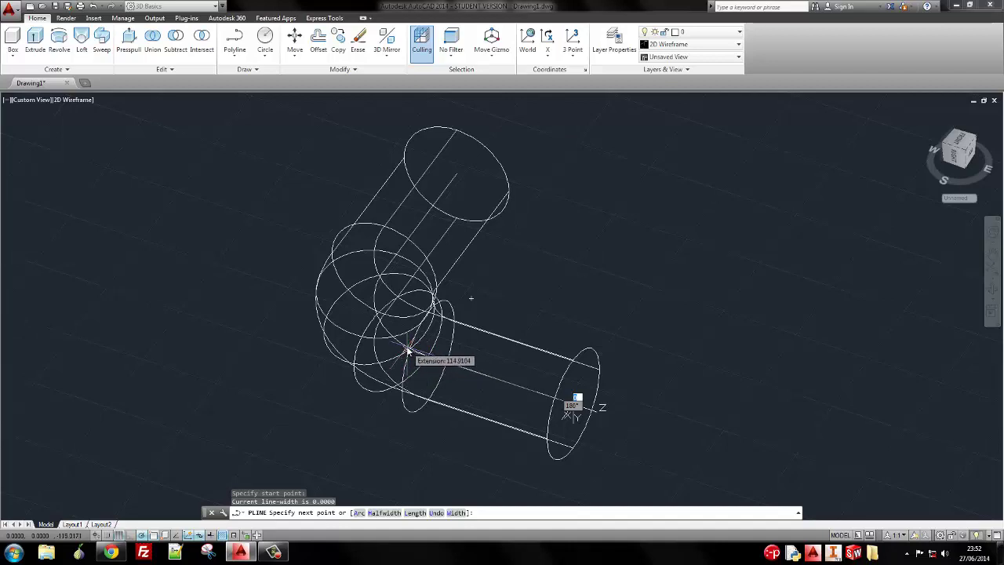
{"action": "middle_click_drag", "start_coordinate": [475, 352], "coordinate": [639, 345], "text": "shift"}
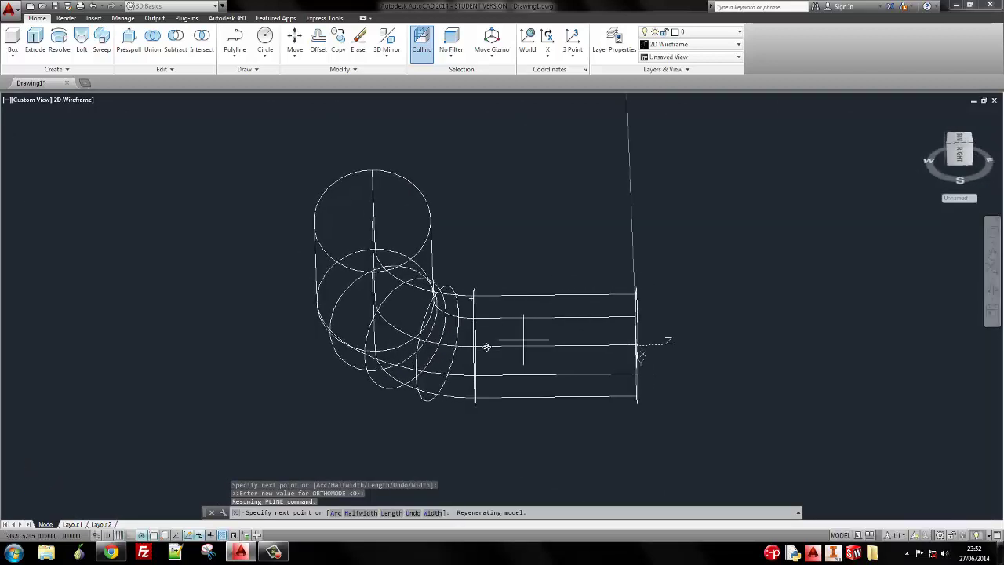
{"action": "key", "text": "Escape"}
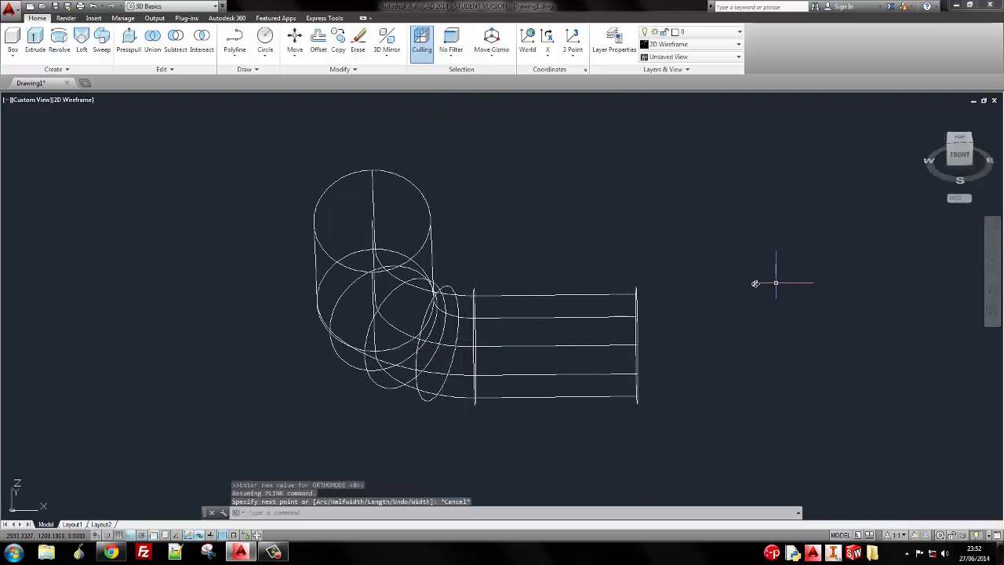
In the Top view, start a polyline with a straight segment from the horizontal leg's open-end centre to the start of the bend
{"action": "middle_click_drag", "start_coordinate": [764, 283], "coordinate": [679, 322], "text": "shift"}
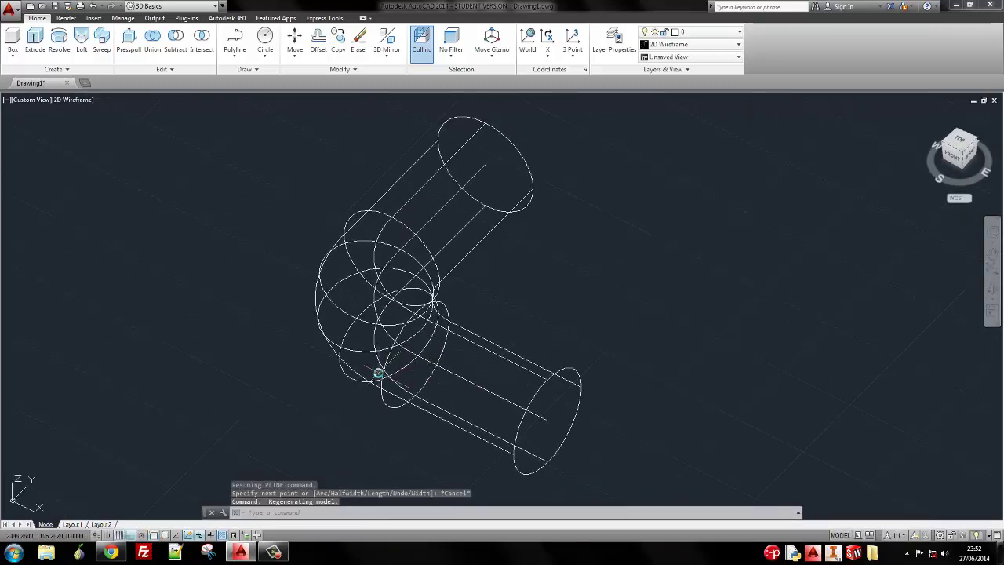
{"action": "middle_click_drag", "start_coordinate": [510, 408], "coordinate": [572, 412], "text": "shift"}
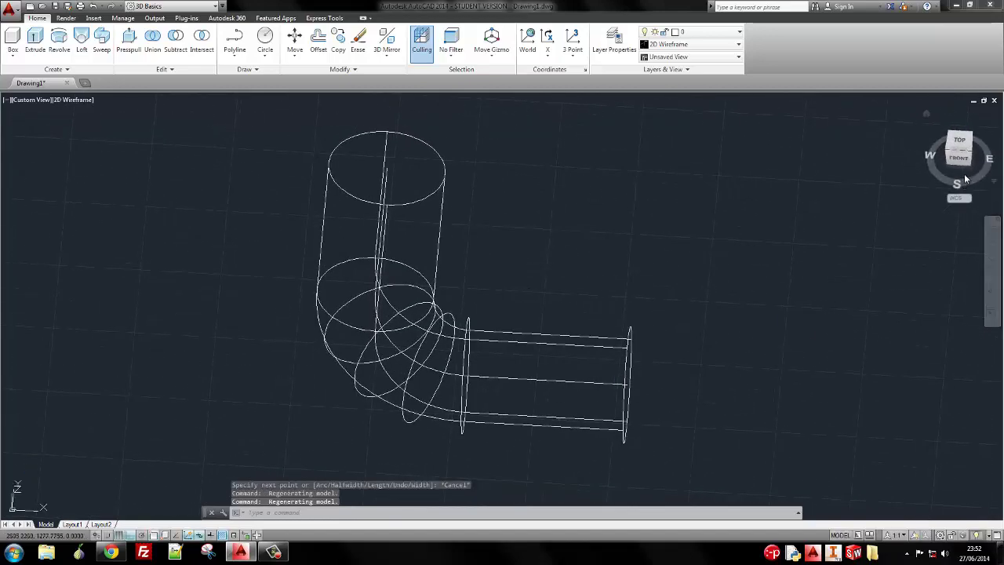
{"action": "left_click", "coordinate": [959, 140]}
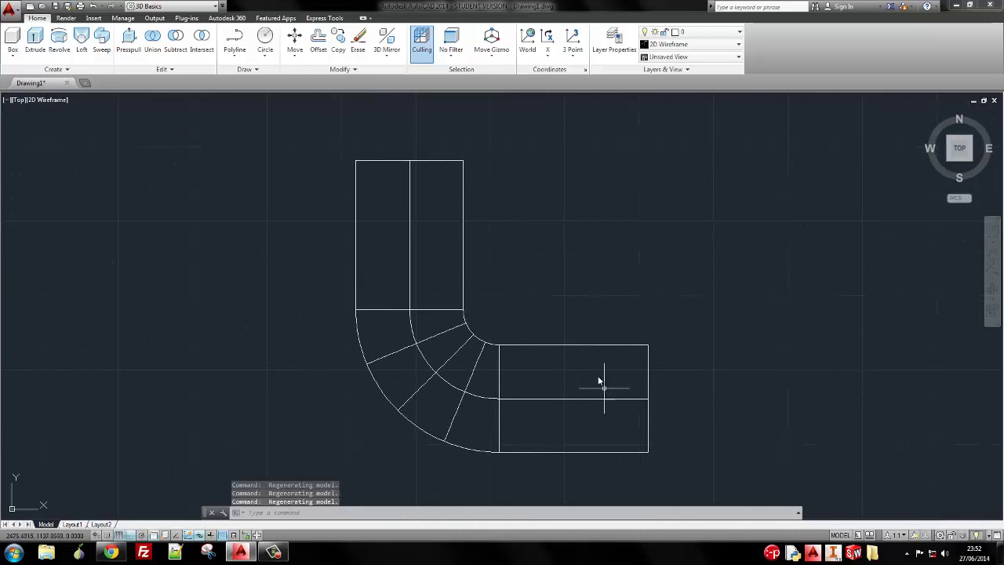
{"action": "type", "text": "PL"}
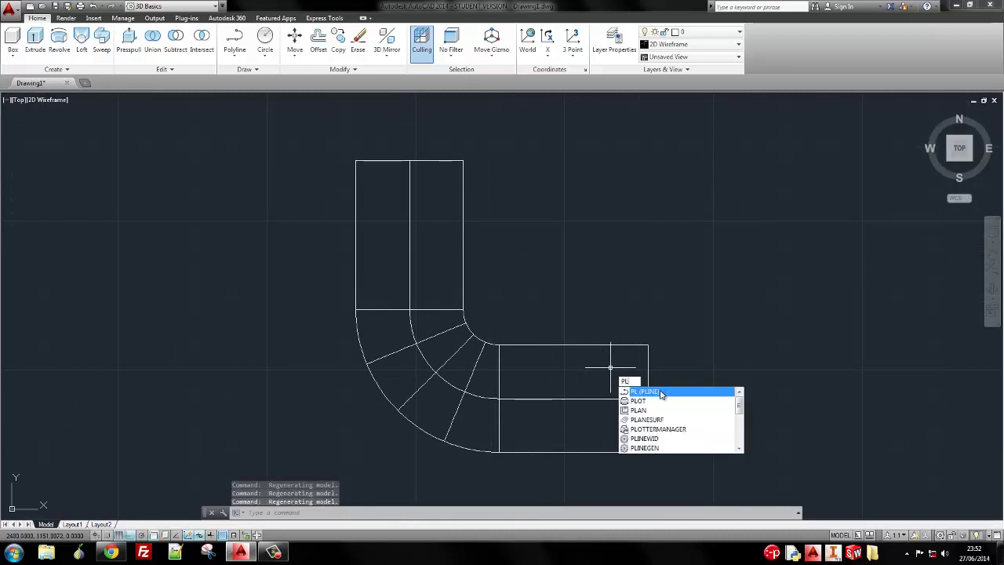
{"action": "left_click", "coordinate": [661, 391]}
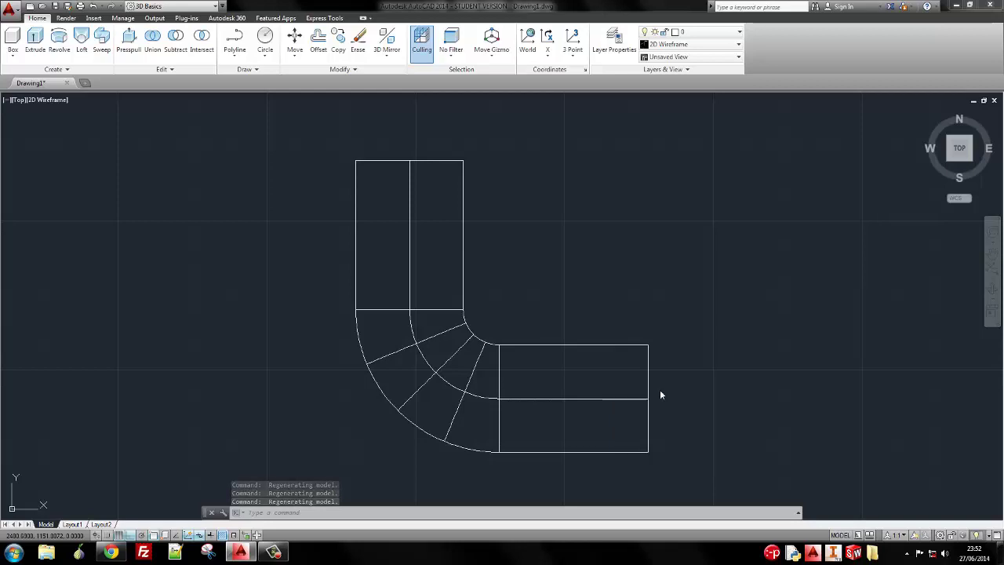
{"action": "left_click", "coordinate": [651, 405]}
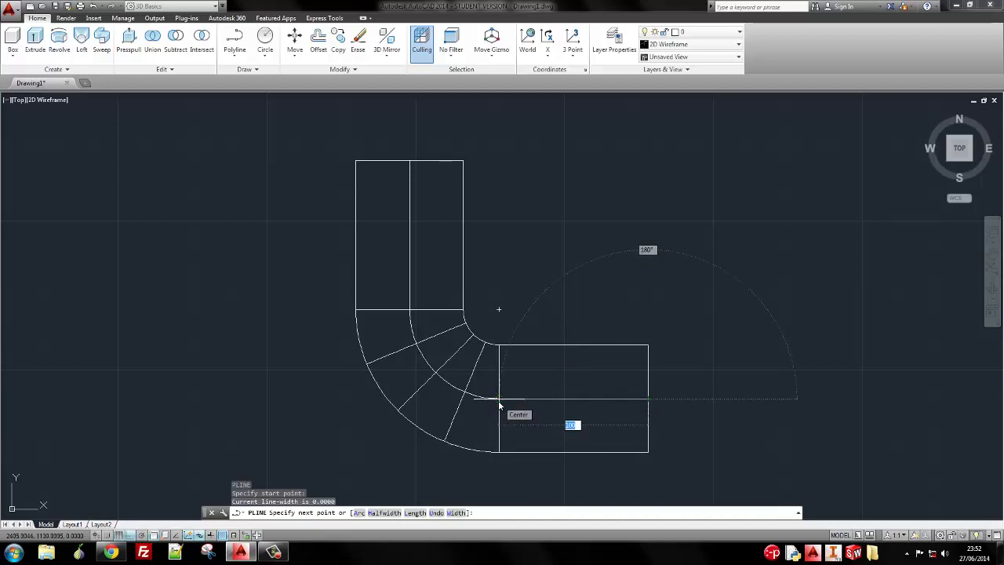
{"action": "left_click", "coordinate": [499, 403]}
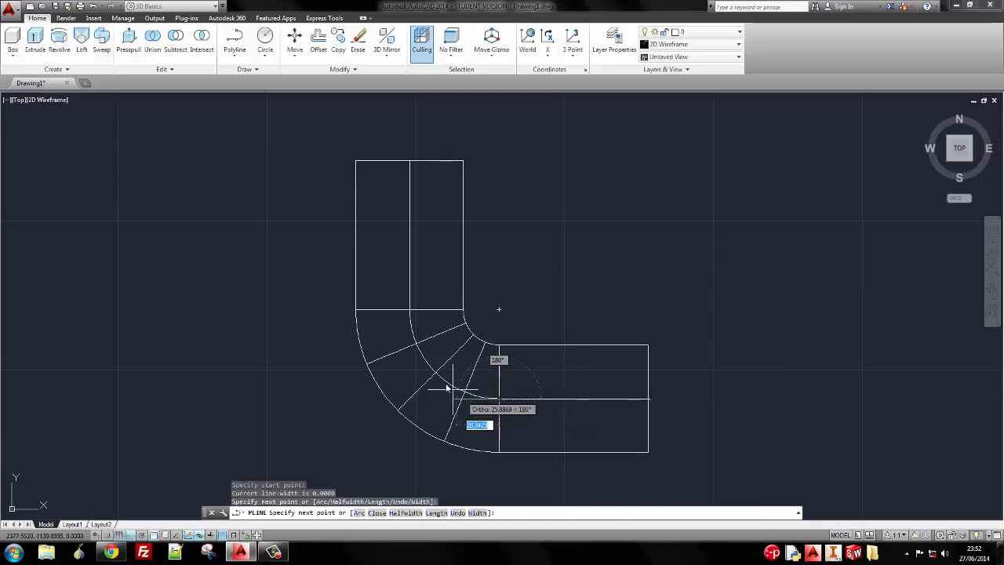
Add an arc segment of radius 60 to the polyline, ending at the centre of the vertical leg where the bend meets it
{"action": "type", "text": "a"}
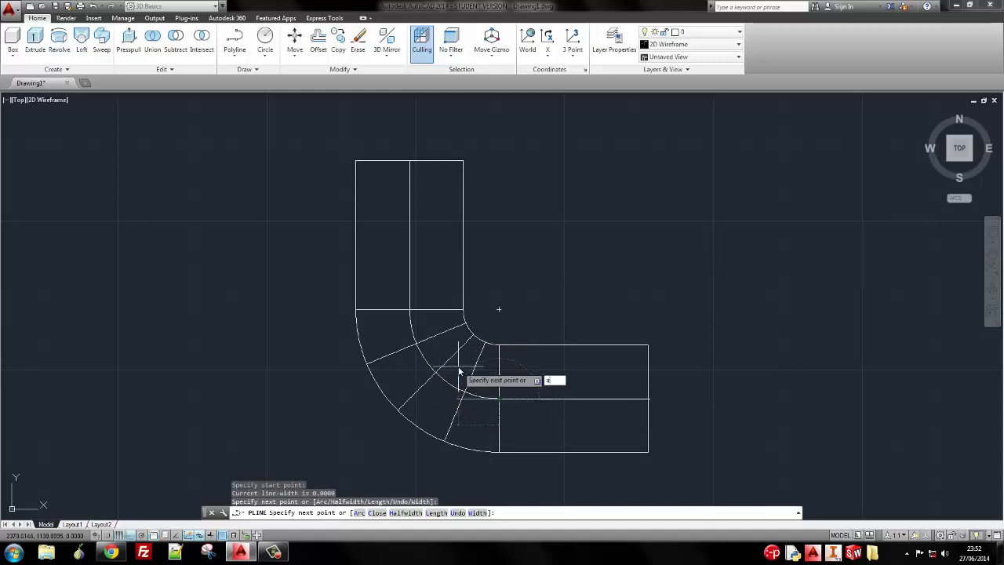
{"action": "key", "text": "Return"}
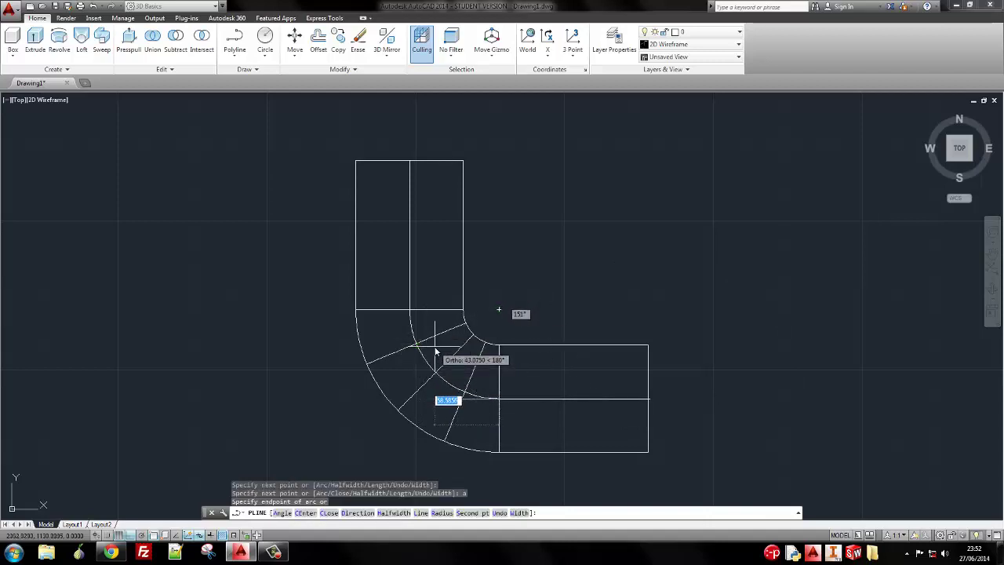
{"action": "type", "text": "r"}
{"action": "key", "text": "Return"}
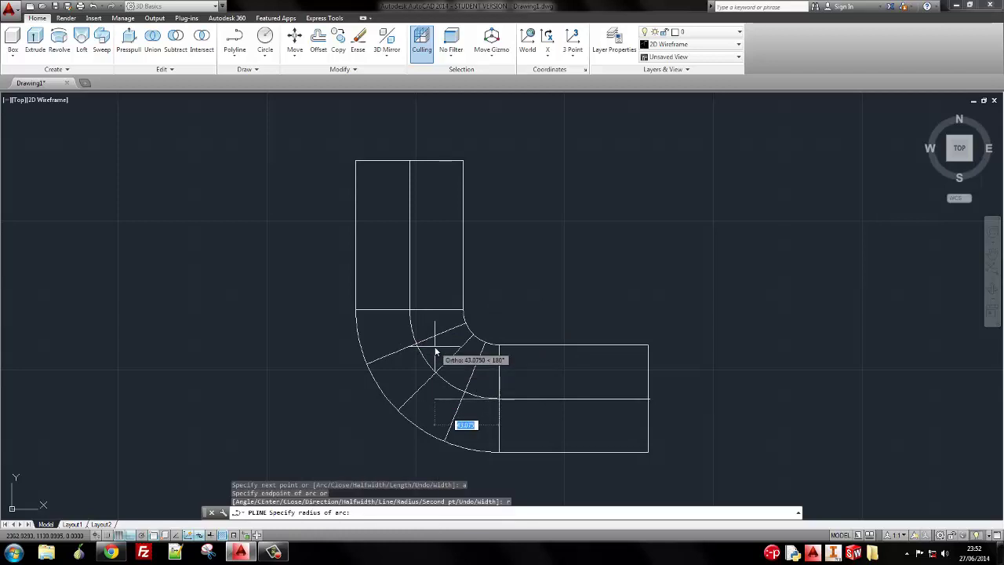
{"action": "type", "text": "60"}
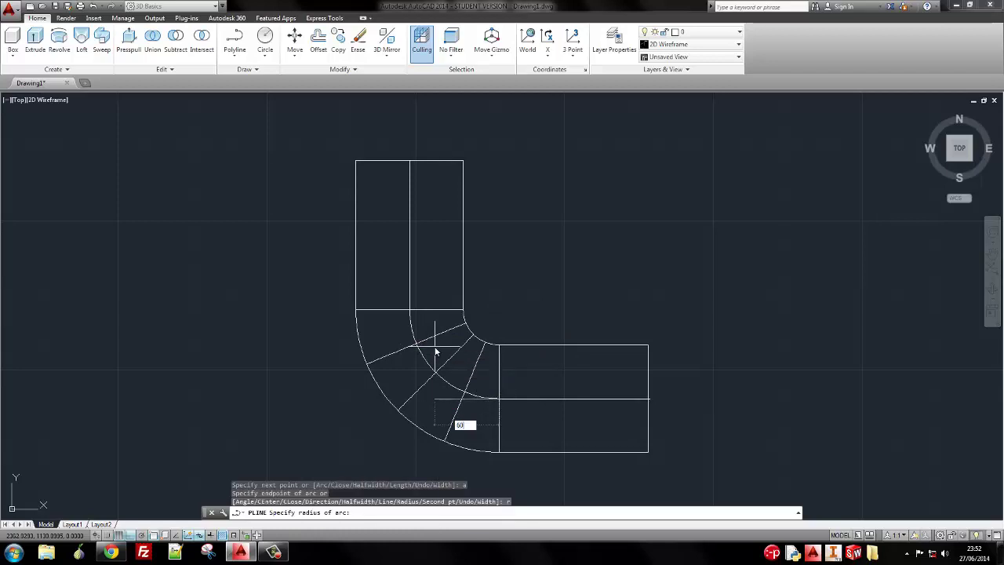
{"action": "key", "text": "Return"}
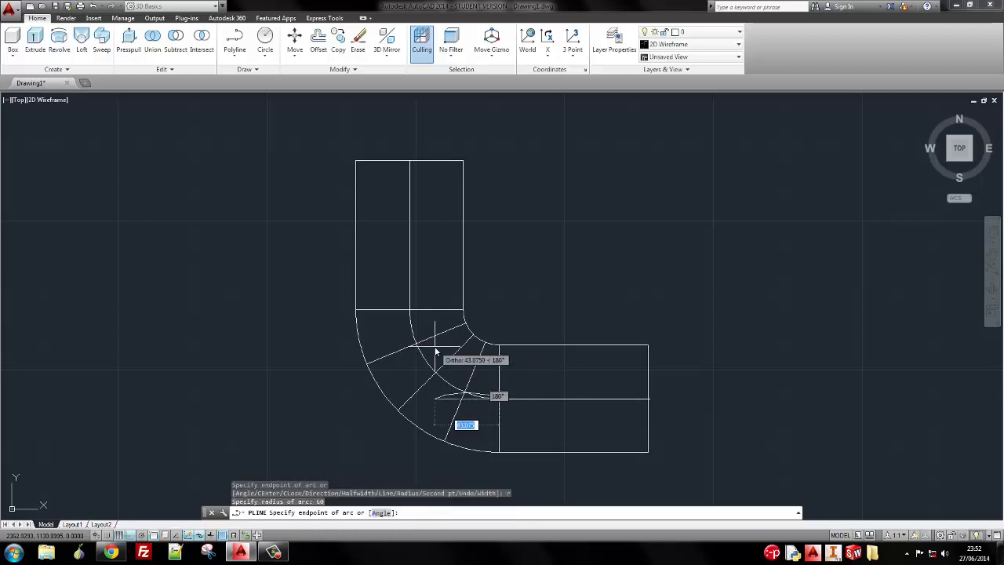
{"action": "left_click", "coordinate": [410, 311]}
Continue the polyline with a straight segment to the centre of the vertical leg's open end and finish it
{"action": "type", "text": "l"}
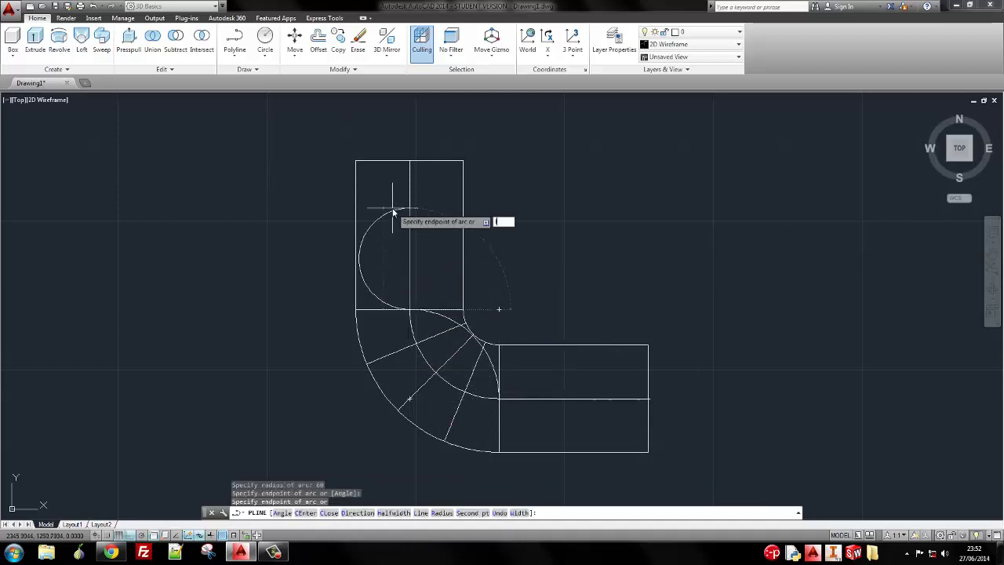
{"action": "key", "text": "Return"}
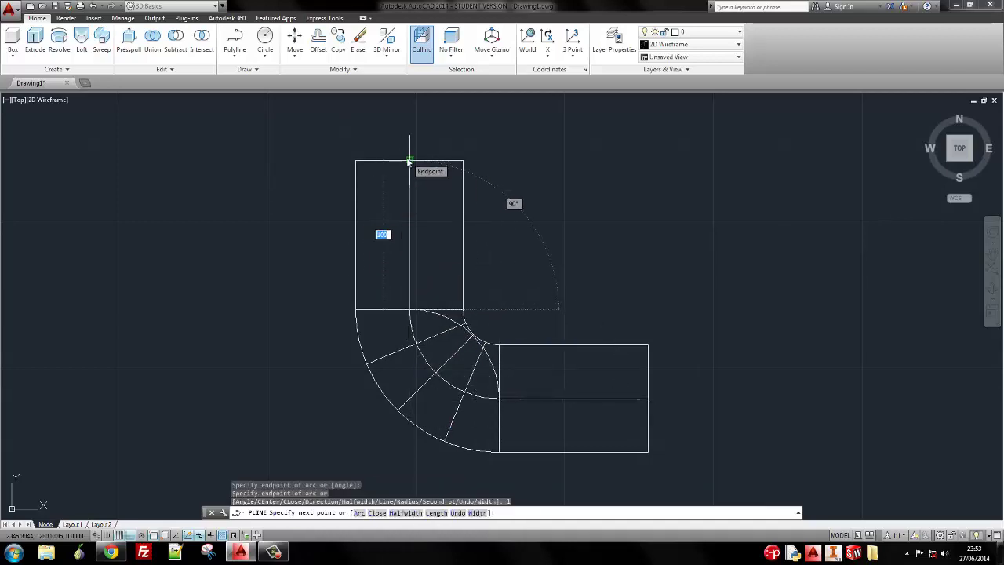
{"action": "left_click", "coordinate": [409, 161]}
{"action": "key", "text": "Return"}
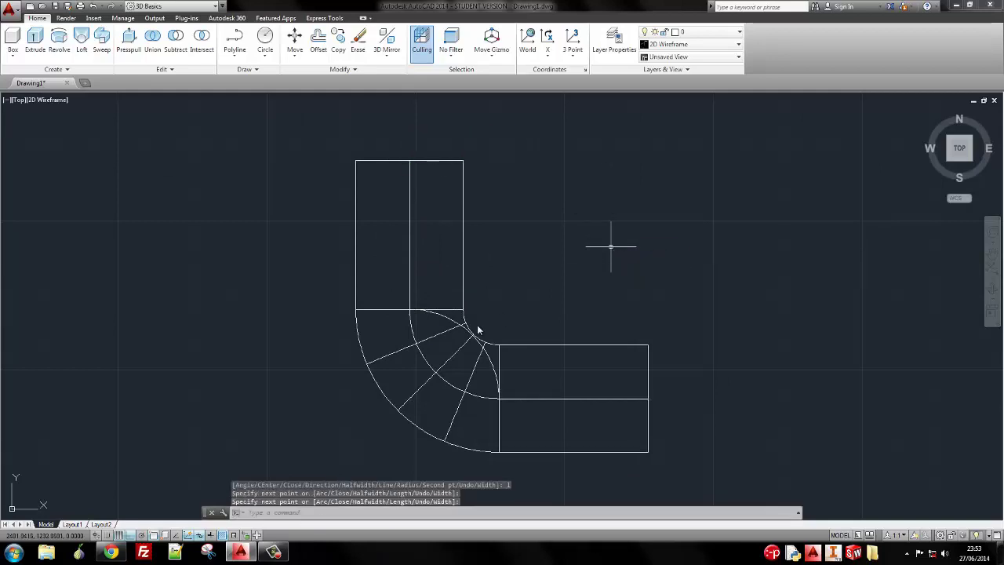
Stretch the midpoint of the new polyline's arc onto the middle of the pipe bend's centreline so that it follows the bend
{"action": "left_click", "coordinate": [453, 318]}
{"action": "left_click", "coordinate": [436, 325]}
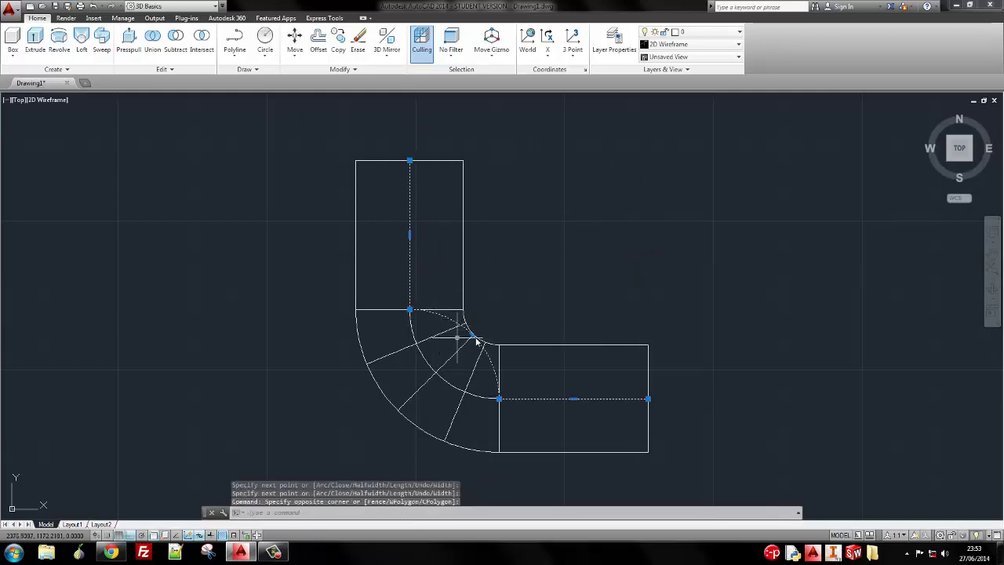
{"action": "left_click", "coordinate": [471, 335]}
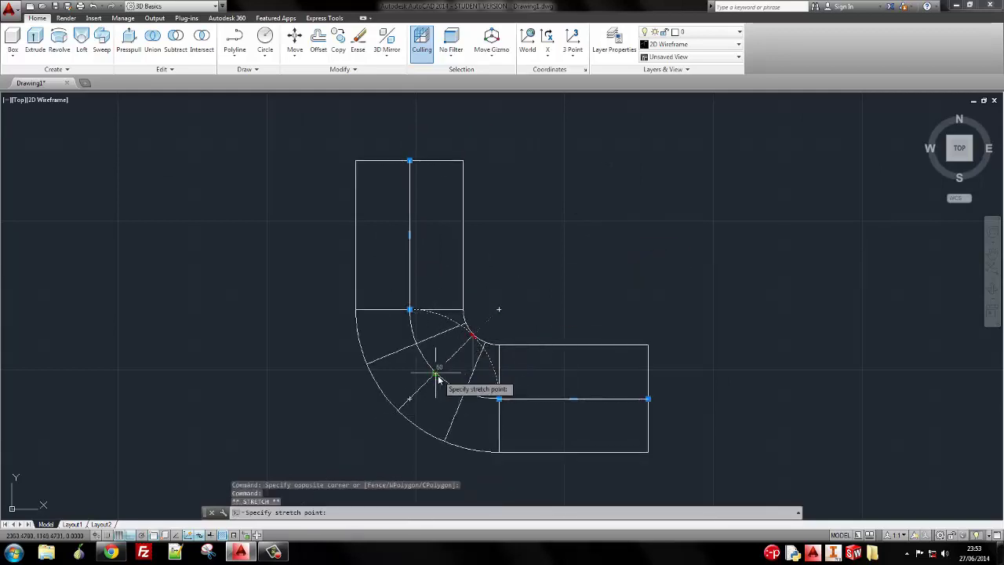
{"action": "left_click", "coordinate": [438, 376]}
{"action": "key", "text": "Escape"}
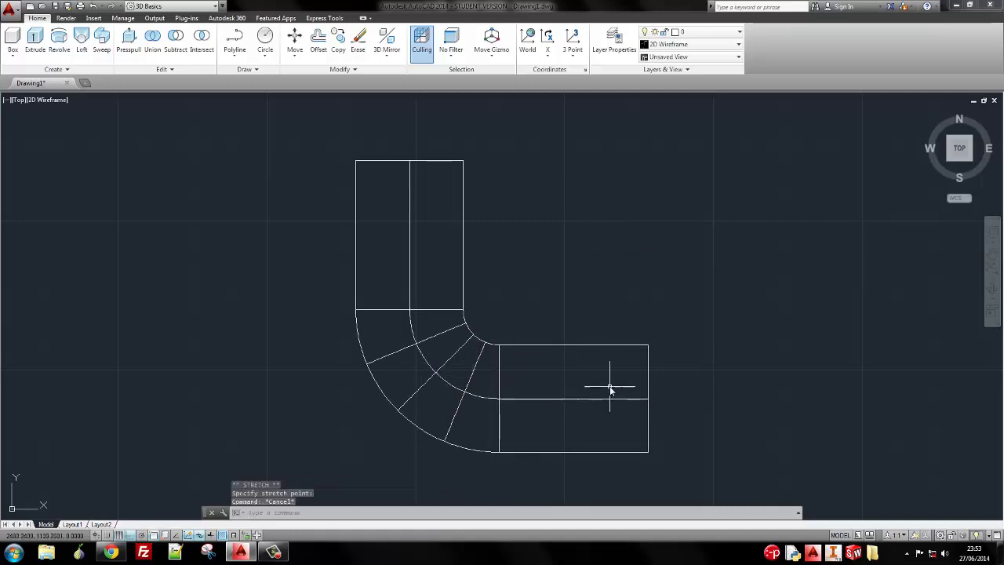
Draw a 60-diameter circle centred on the horizontal leg's open end, checking the inner diameter on the reference drawing in Chrome before returning to AutoCAD
{"action": "middle_click_drag", "start_coordinate": [594, 410], "coordinate": [474, 305], "text": "shift"}
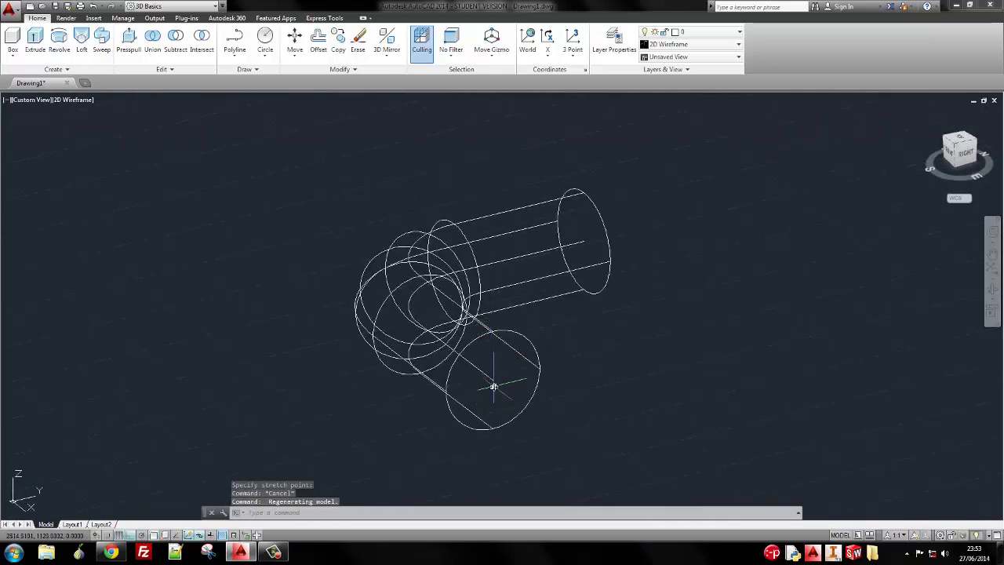
{"action": "left_click", "coordinate": [491, 329]}
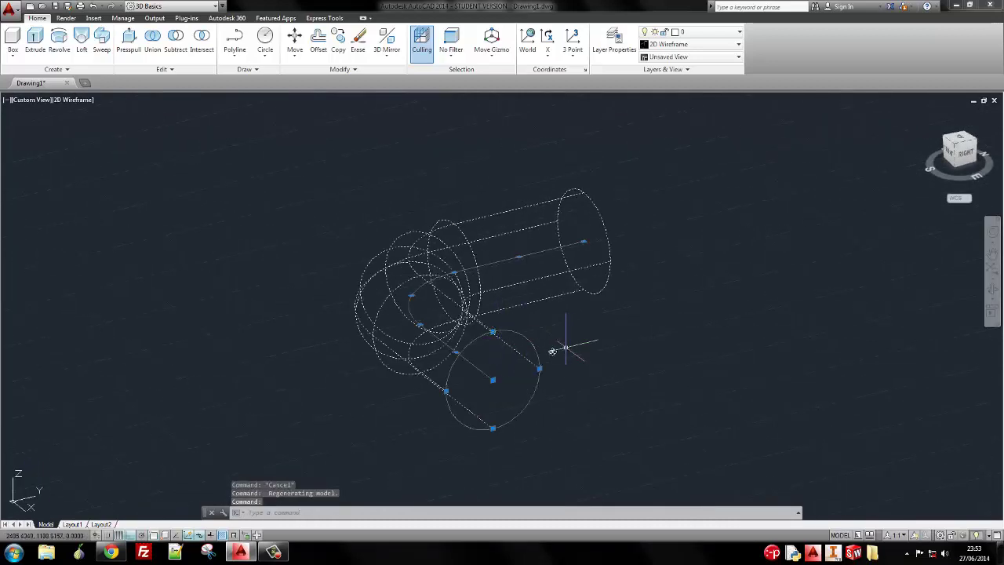
{"action": "key", "text": "Escape"}
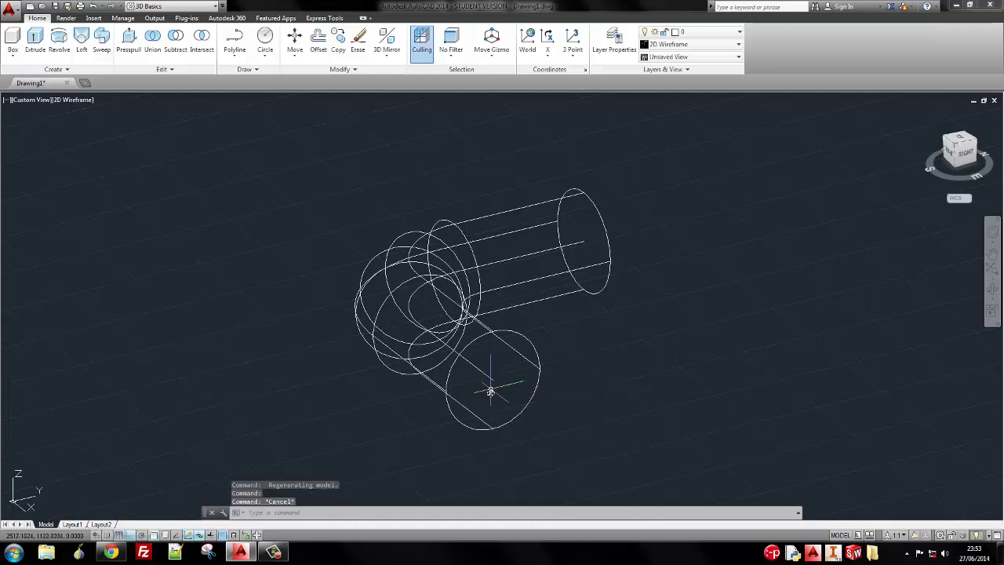
{"action": "type", "text": "c"}
{"action": "key", "text": "Return"}
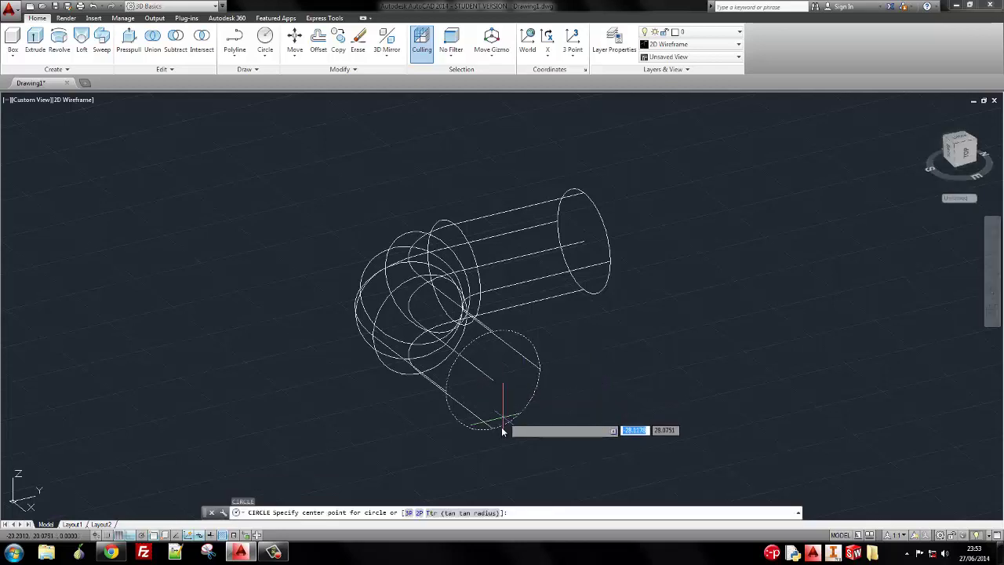
{"action": "left_click", "coordinate": [493, 384]}
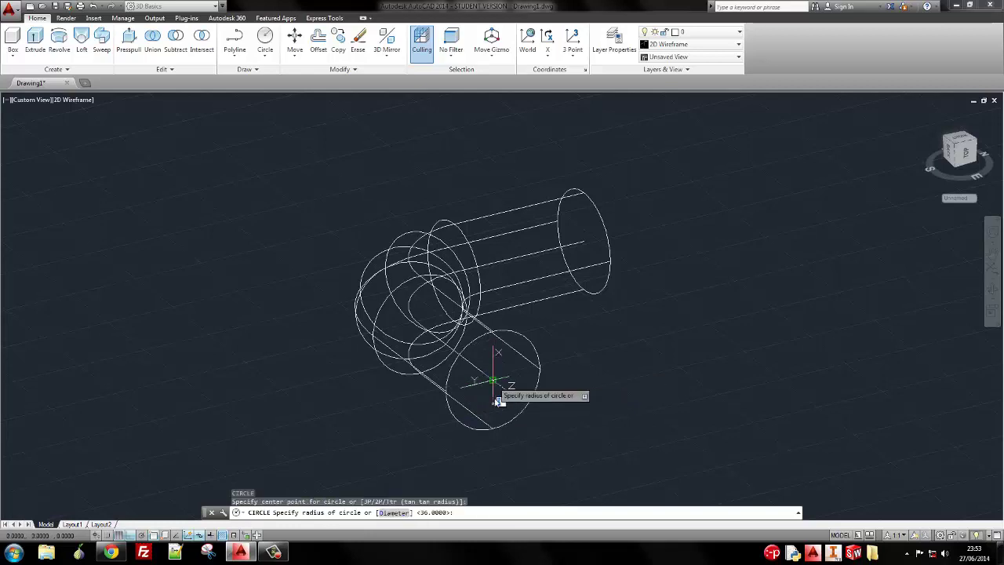
{"action": "key", "text": "alt+Tab"}
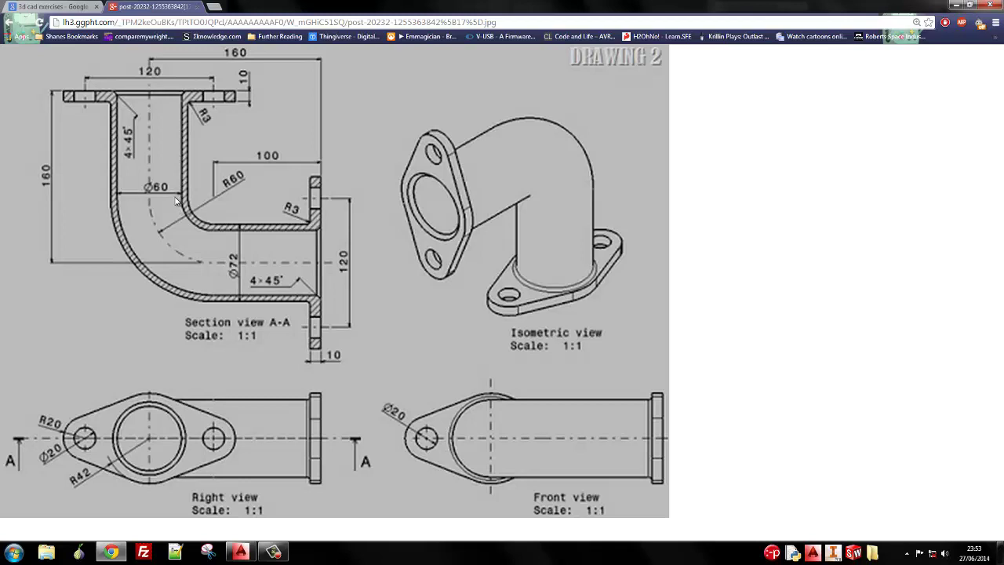
{"action": "key", "text": "alt+Tab"}
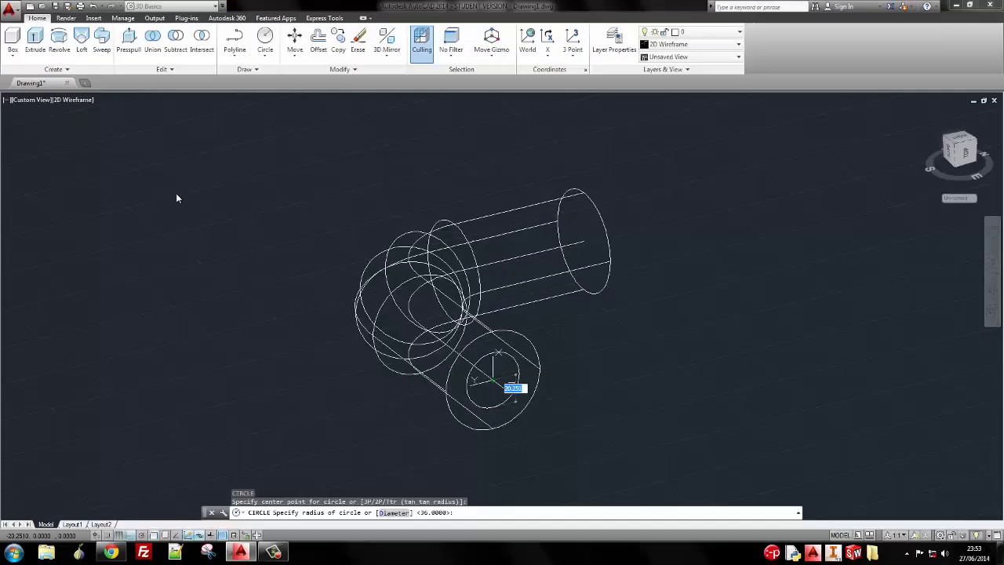
{"action": "type", "text": "d"}
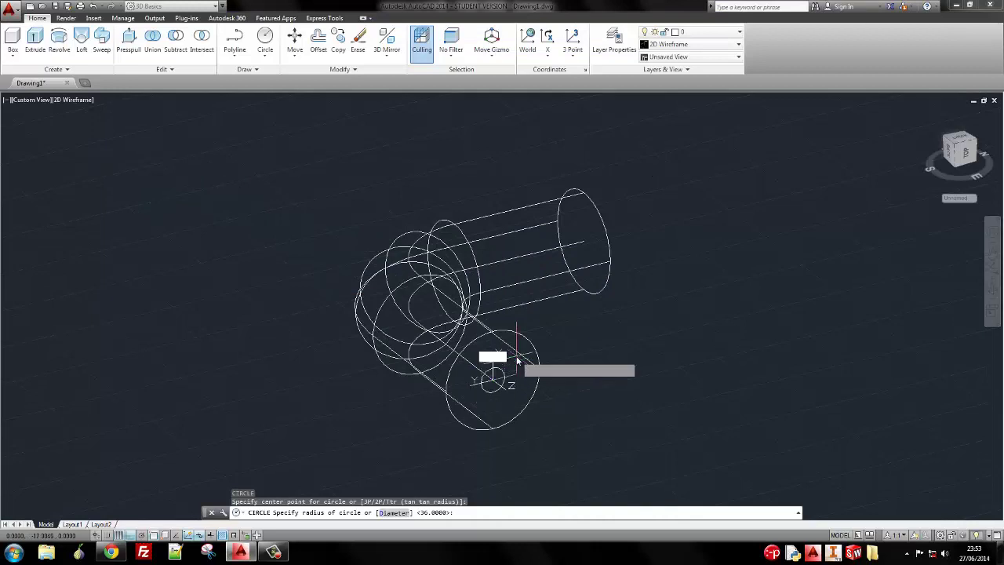
{"action": "key", "text": "Return"}
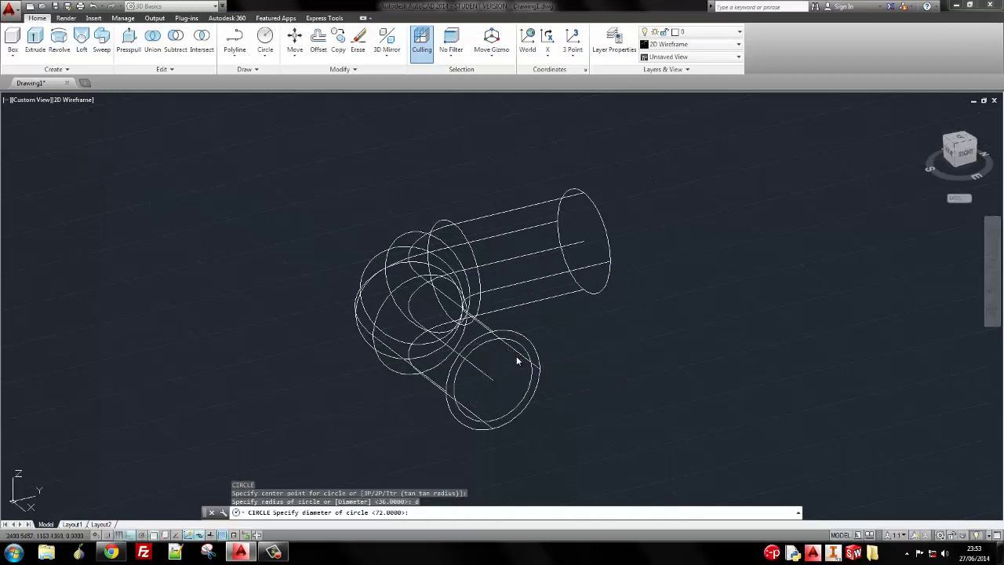
{"action": "type", "text": "60"}
{"action": "key", "text": "Return"}
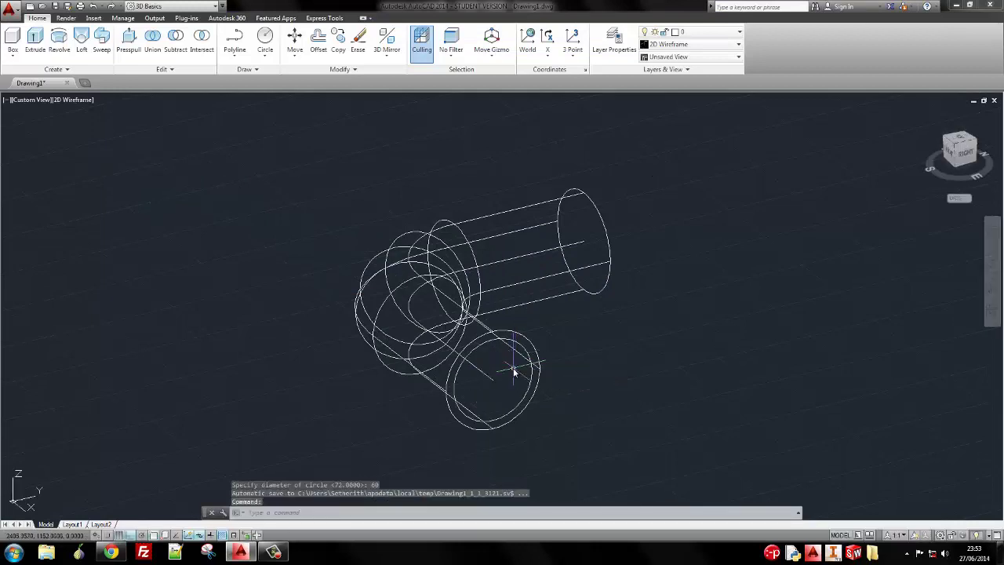
Sweep the 60-diameter circle at the horizontal leg's open end along the centreline polyline
{"action": "left_click", "coordinate": [102, 45]}
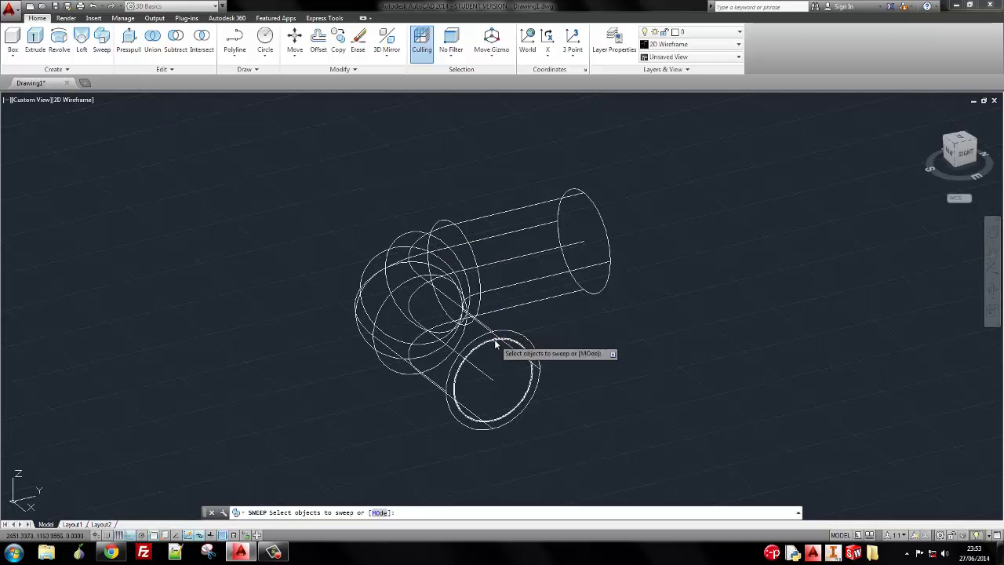
{"action": "left_click", "coordinate": [495, 349]}
{"action": "key", "text": "Return"}
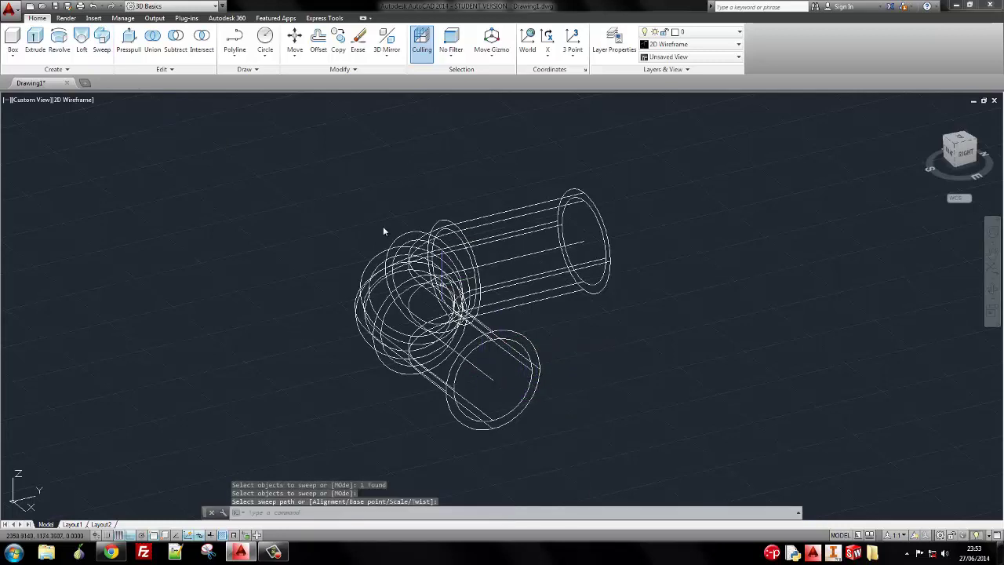
Check the swept pipe in the Conceptual visual style and return the display to 2D Wireframe
{"action": "left_click", "coordinate": [80, 101]}
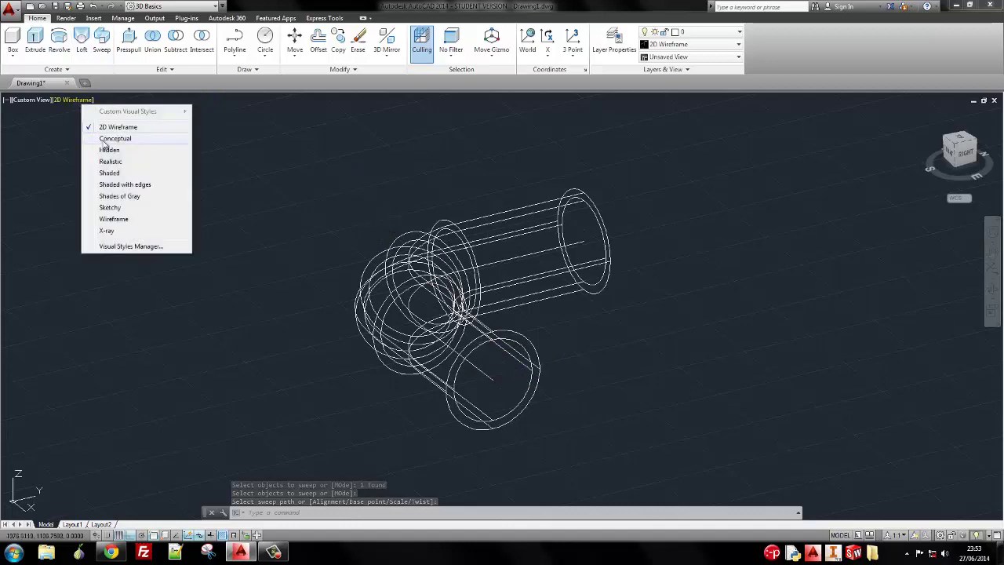
{"action": "left_click", "coordinate": [114, 138]}
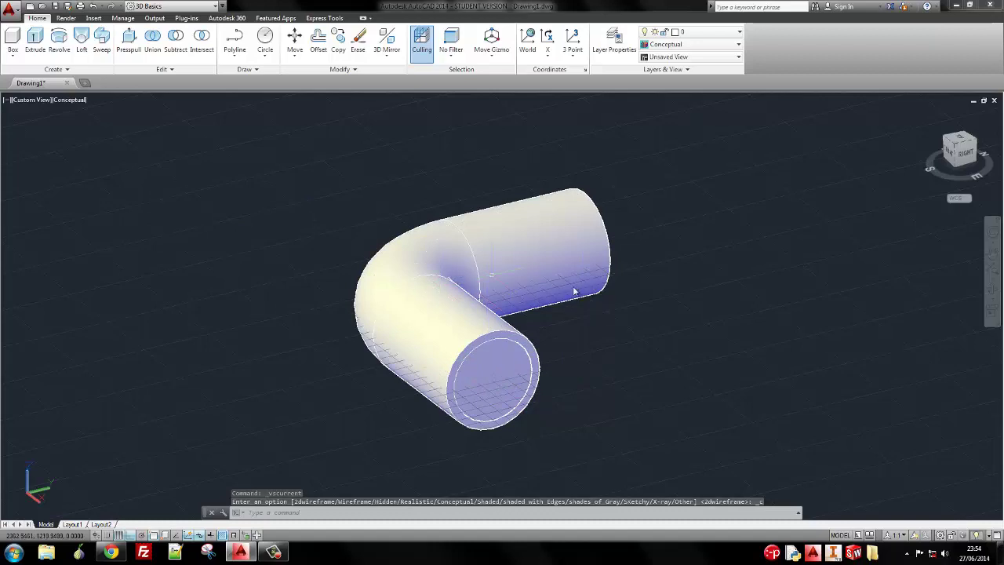
{"action": "left_click", "coordinate": [69, 100]}
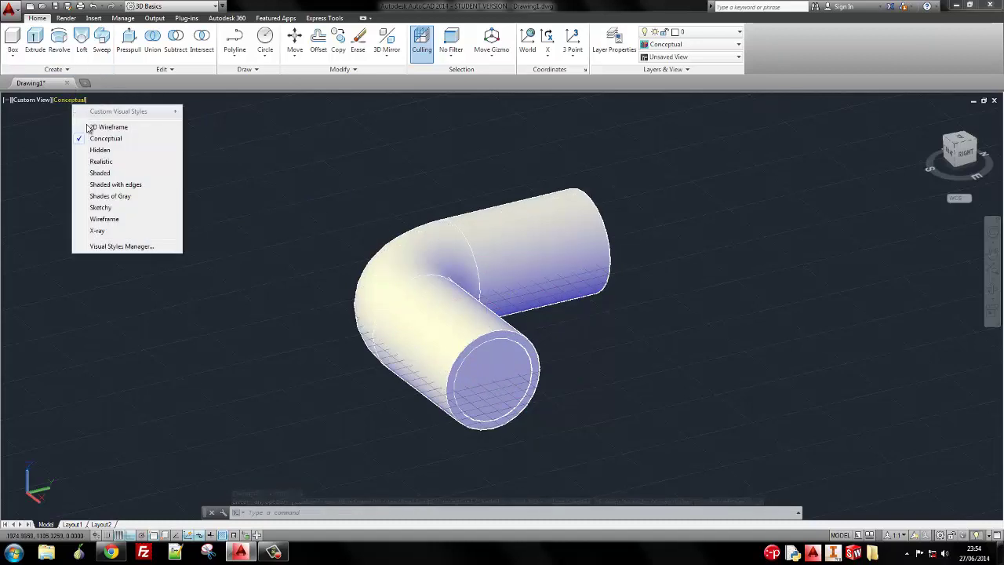
{"action": "left_click", "coordinate": [113, 125]}
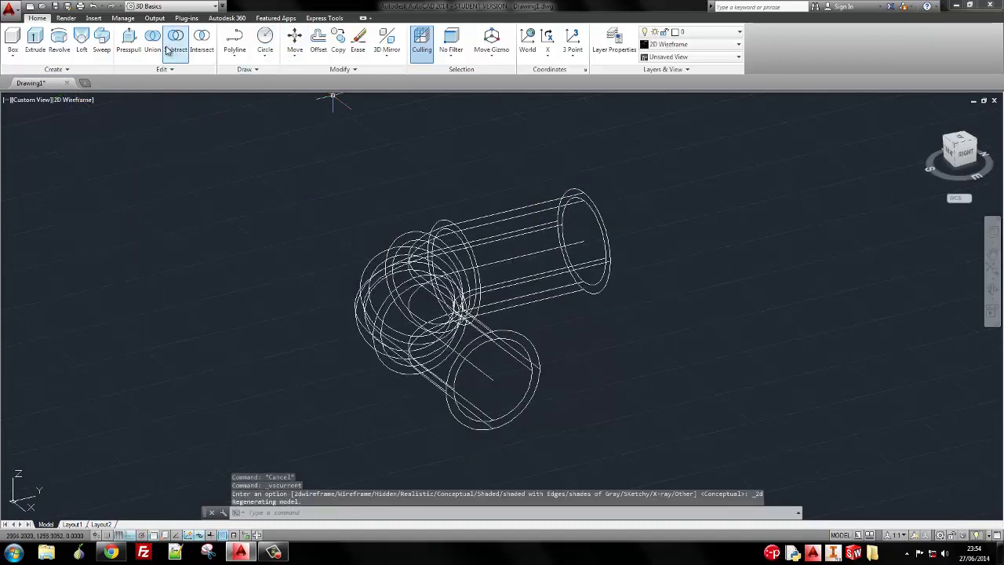
Subtract the inner 60-diameter sweep from the outer 72-diameter pipe to hollow out the elbow
{"action": "left_click", "coordinate": [176, 37]}
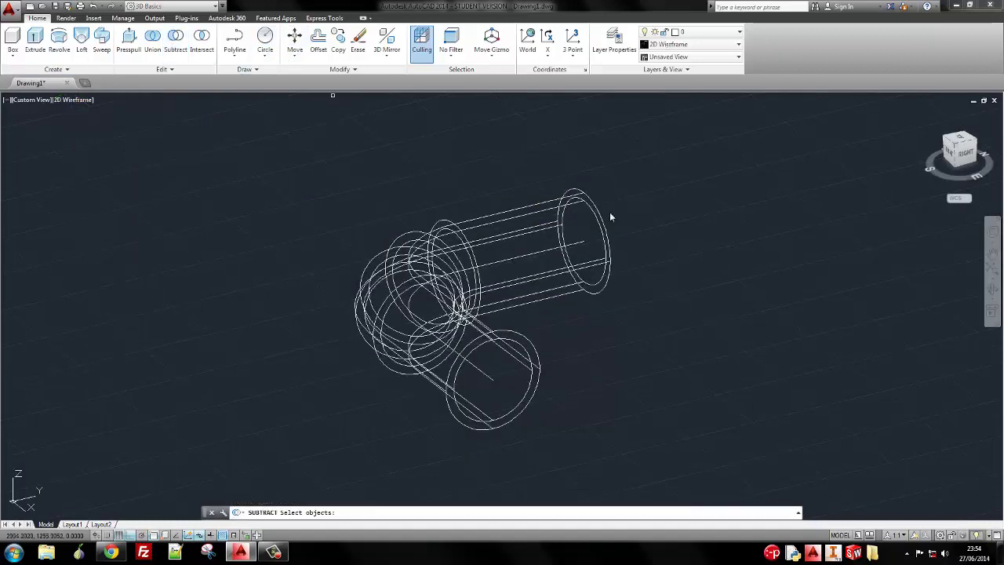
{"action": "left_click", "coordinate": [573, 190]}
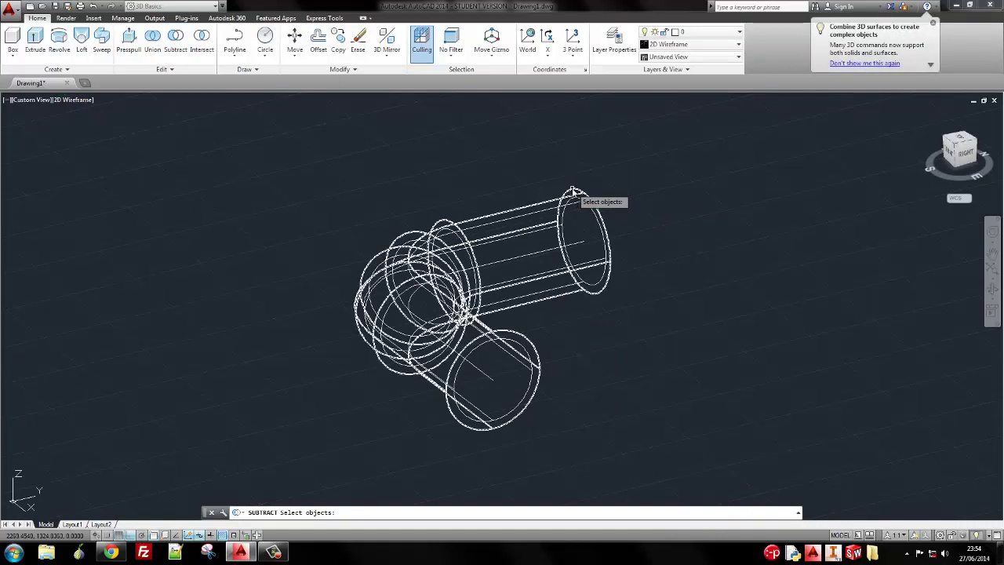
{"action": "left_click", "coordinate": [573, 191]}
{"action": "key", "text": "Return"}
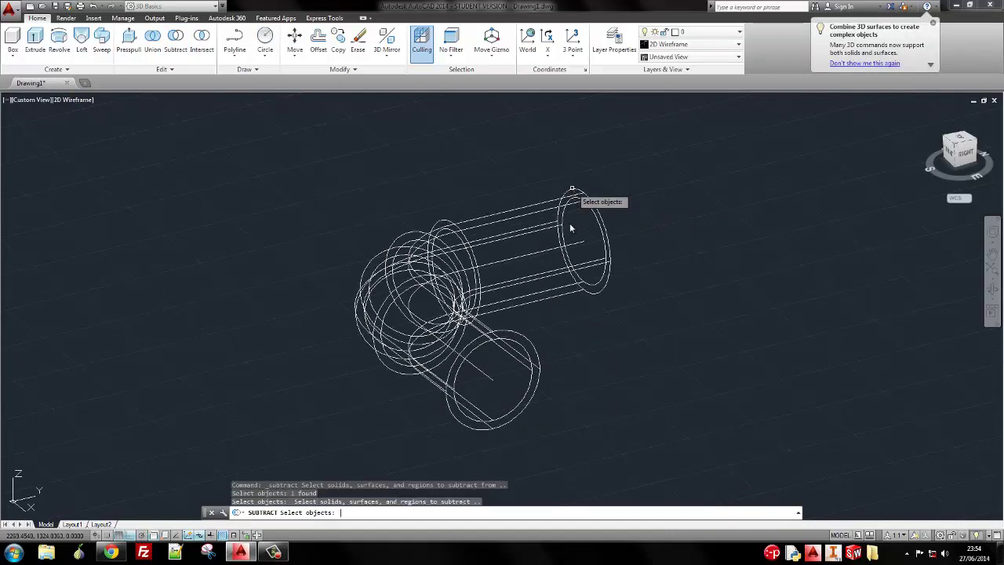
{"action": "left_click", "coordinate": [513, 341]}
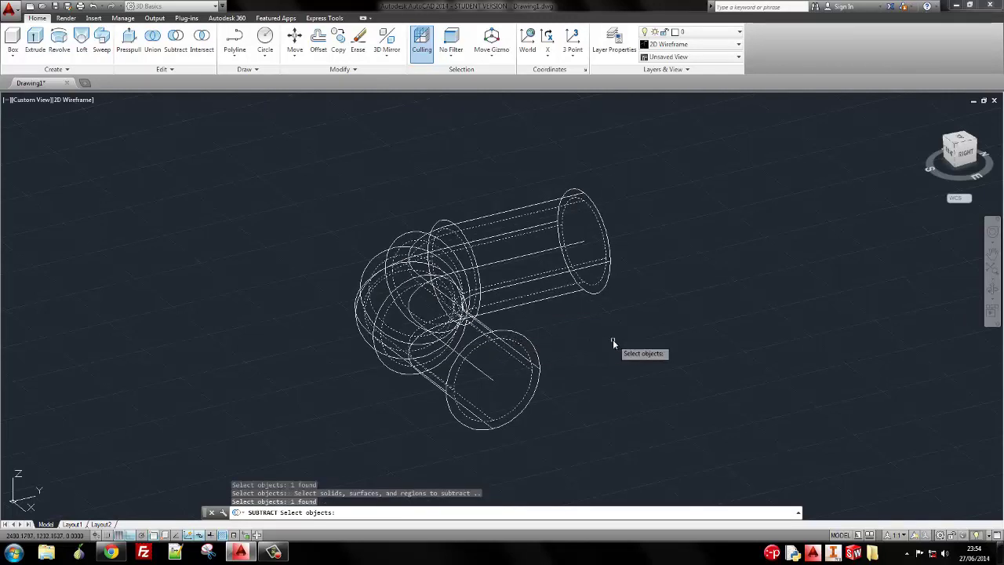
{"action": "key", "text": "Return"}
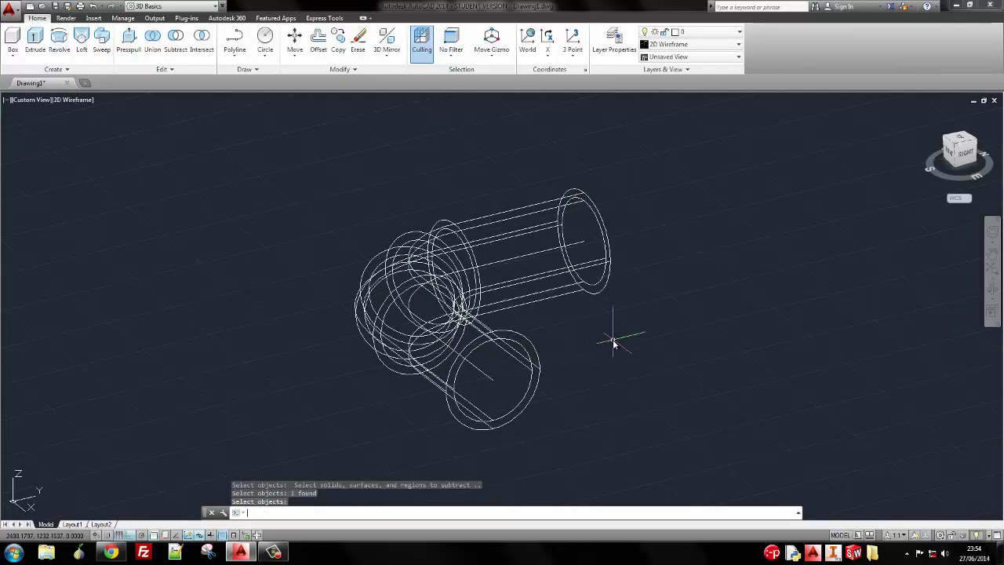
Inspect the hollowed pipe's wall and both open ends in the Conceptual visual style, finishing in the SE Isometric view
{"action": "left_click", "coordinate": [78, 100]}
{"action": "left_click", "coordinate": [106, 139]}
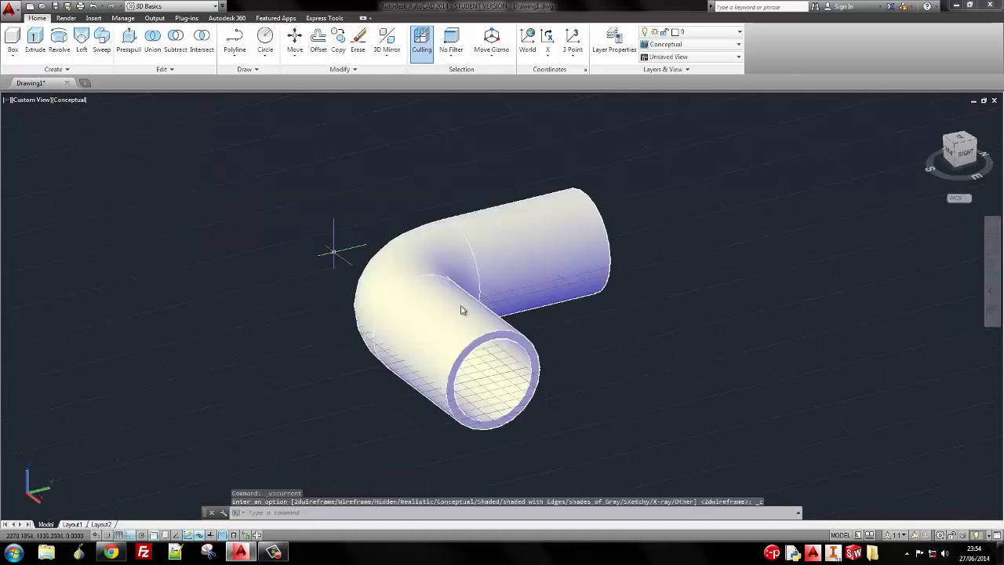
{"action": "middle_click_drag", "start_coordinate": [538, 354], "coordinate": [204, 199], "text": "shift"}
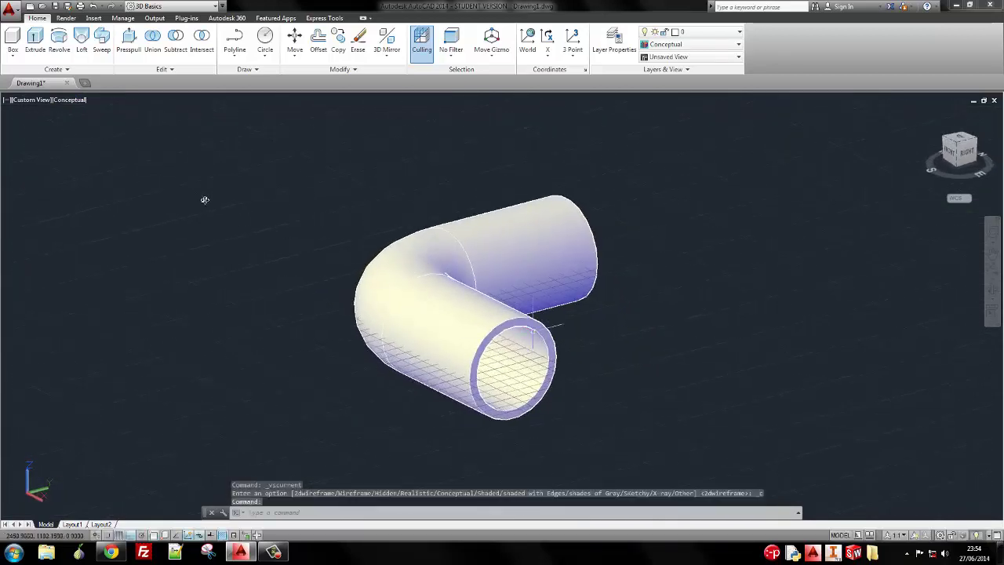
{"action": "left_click", "coordinate": [70, 101]}
{"action": "left_click", "coordinate": [244, 117]}
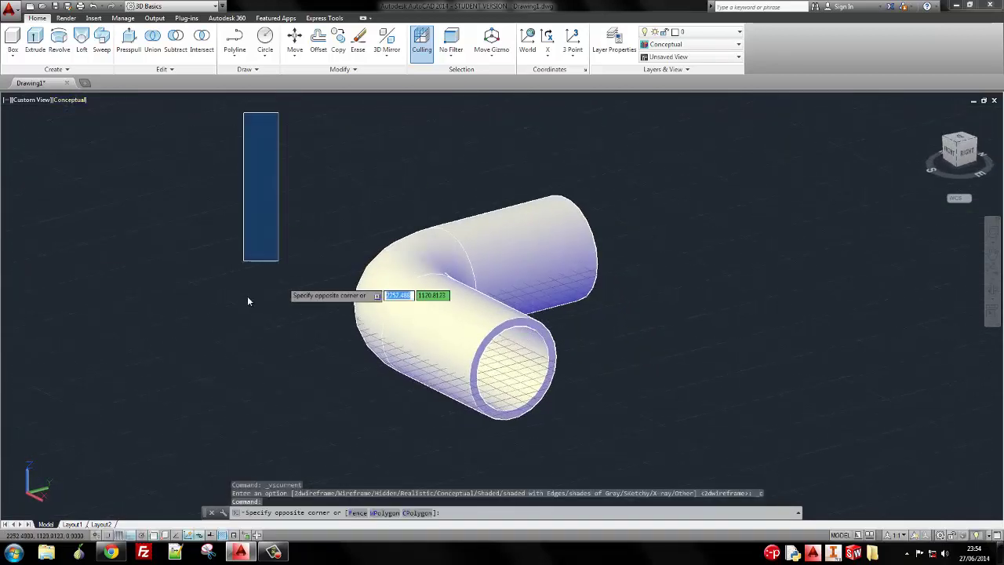
{"action": "left_click", "coordinate": [246, 294]}
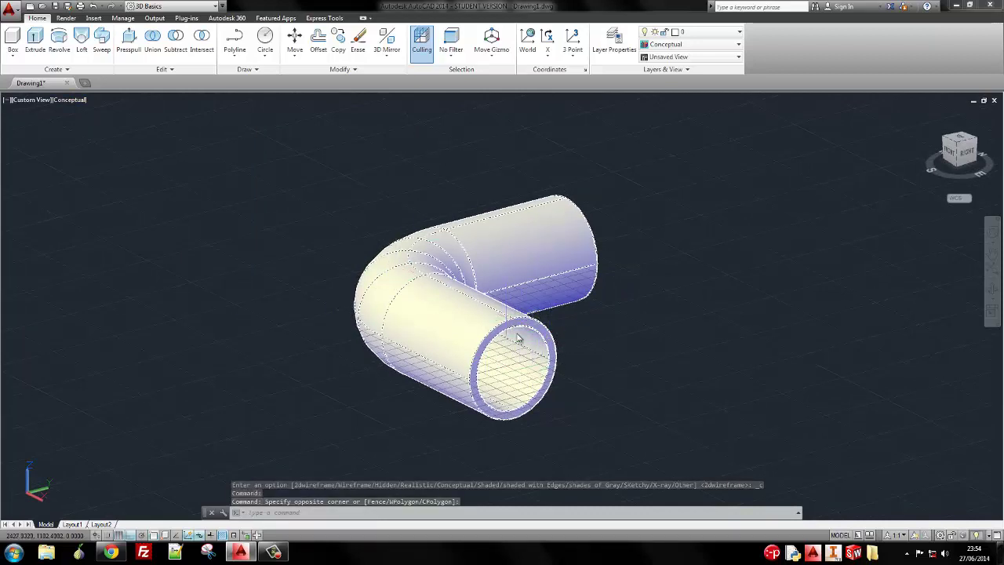
{"action": "scroll", "coordinate": [537, 334], "scroll_direction": "up", "scroll_amount": 6}
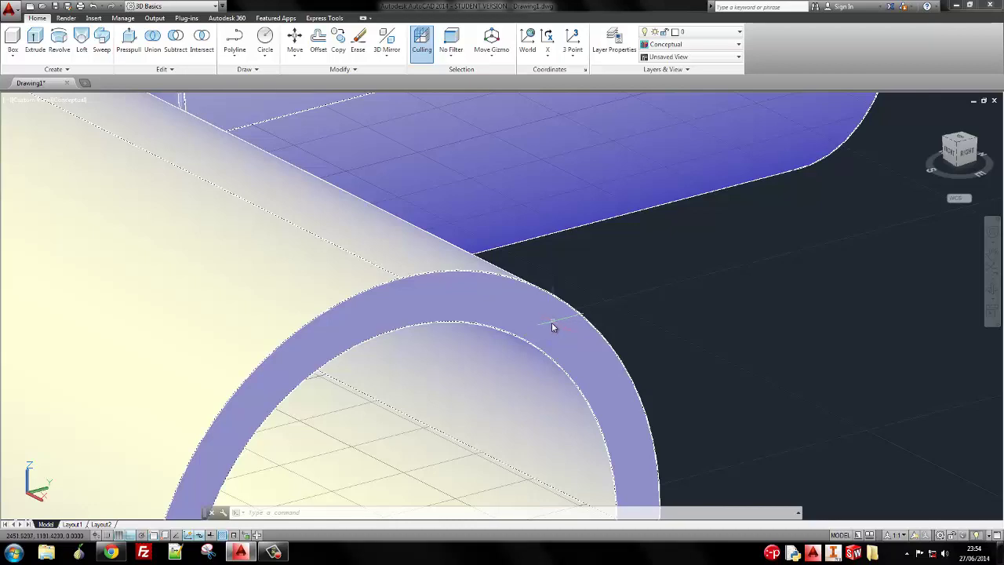
{"action": "scroll", "coordinate": [551, 323], "scroll_direction": "down", "scroll_amount": 8}
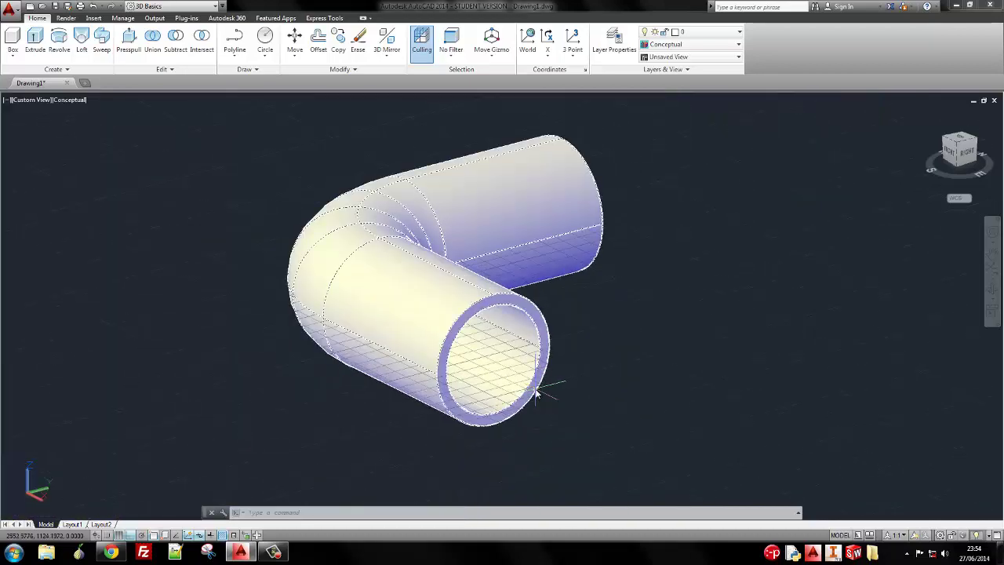
{"action": "middle_click_drag", "start_coordinate": [638, 336], "coordinate": [486, 343], "text": "shift"}
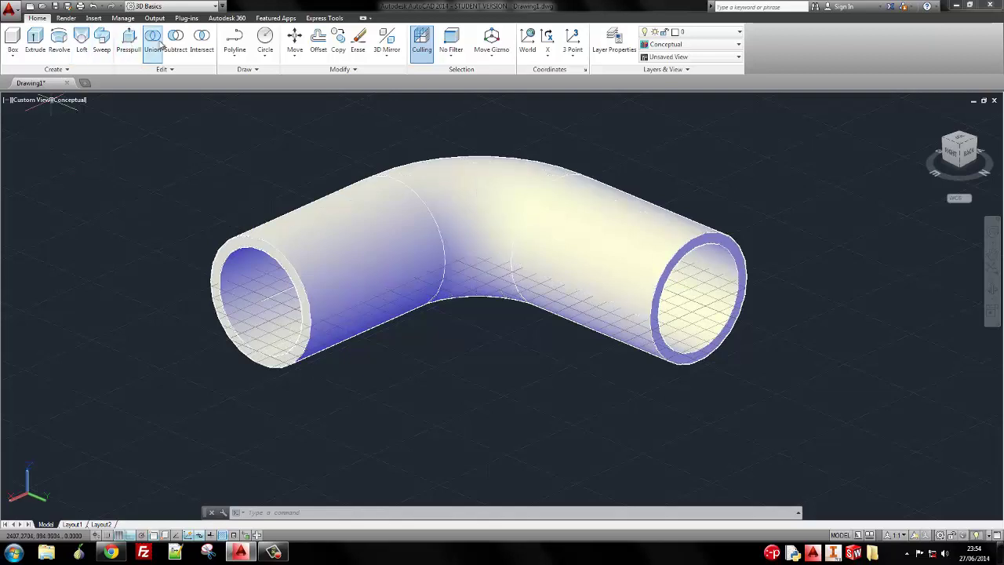
{"action": "left_click", "coordinate": [947, 144]}
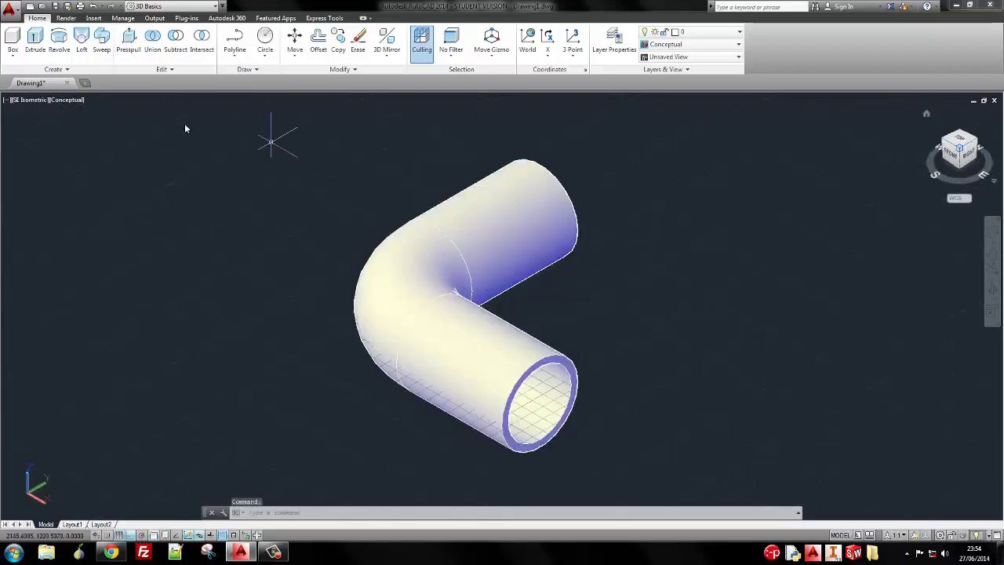
Return to the 2D Wireframe visual style and erase the centreline polyline inside the pipe
{"action": "left_click", "coordinate": [66, 101]}
{"action": "left_click", "coordinate": [78, 128]}
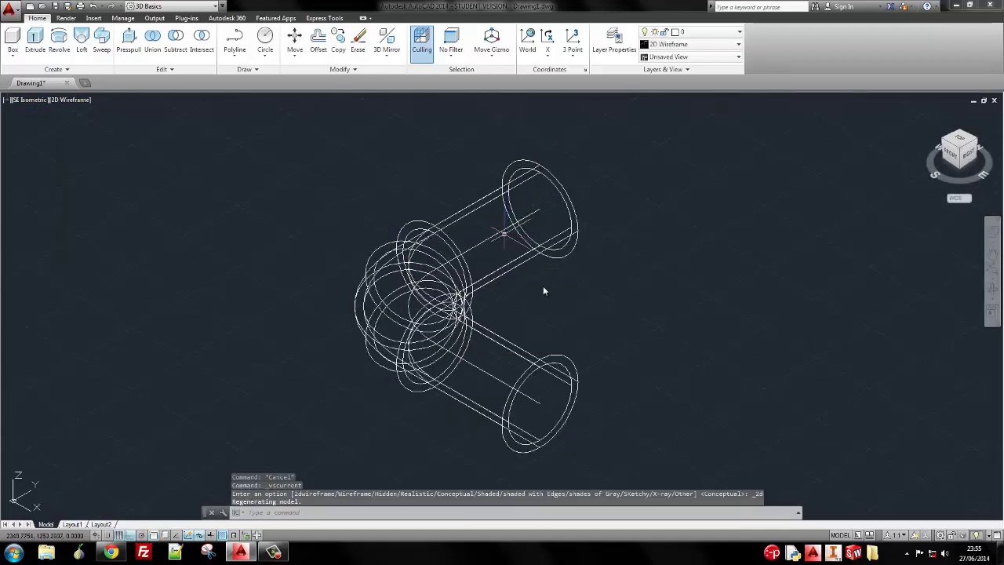
{"action": "left_click", "coordinate": [498, 230]}
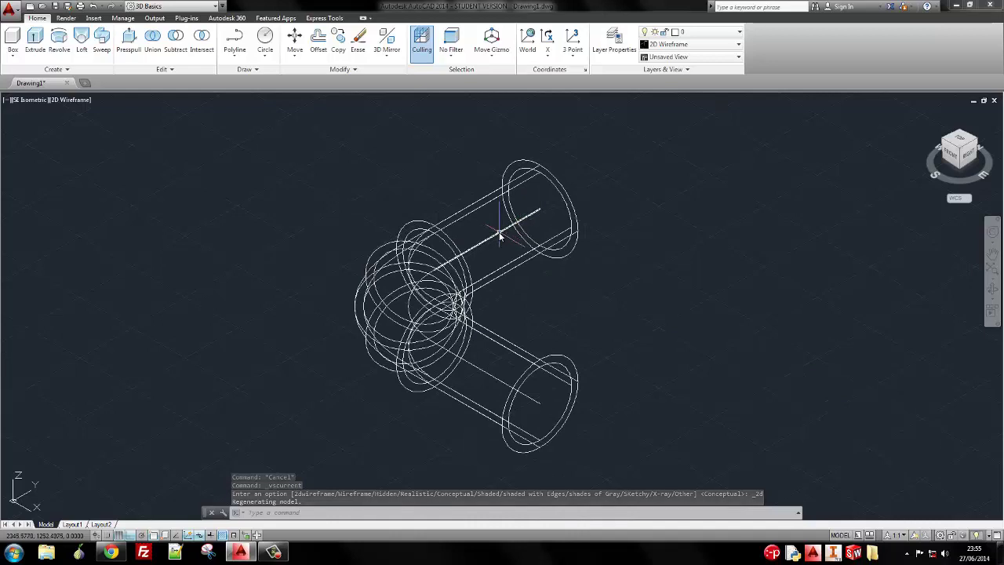
{"action": "key", "text": "Delete"}
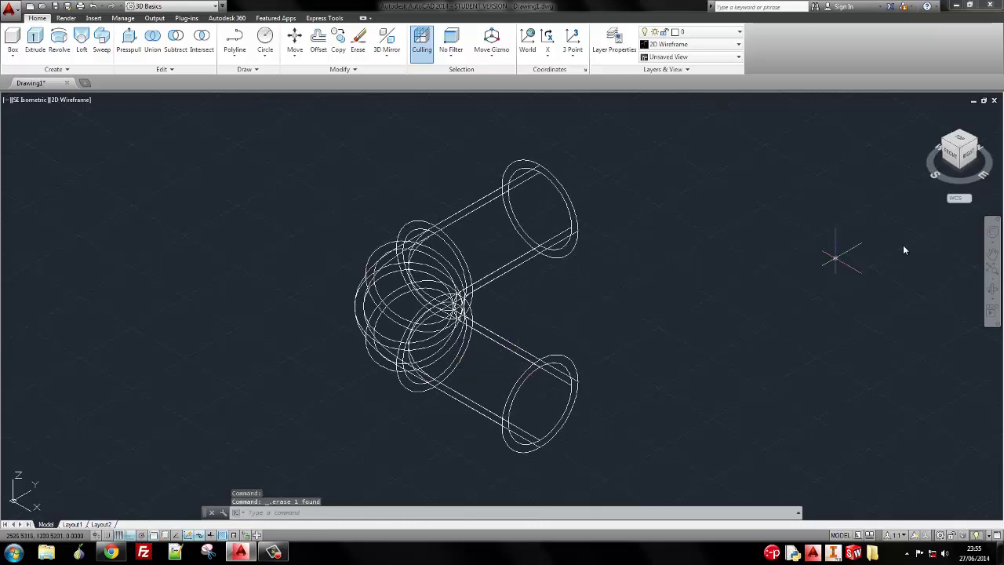
Review the flange dimensions on the reference drawing in Chrome and return to AutoCAD
{"action": "mouse_move", "coordinate": [578, 324]}
{"action": "middle_mouse_down", "text": "shift"}
{"action": "mouse_move", "coordinate": [583, 313]}
{"action": "mouse_move", "coordinate": [538, 385]}
{"action": "middle_mouse_up", "text": "shift"}
{"action": "key", "text": "alt+Tab"}
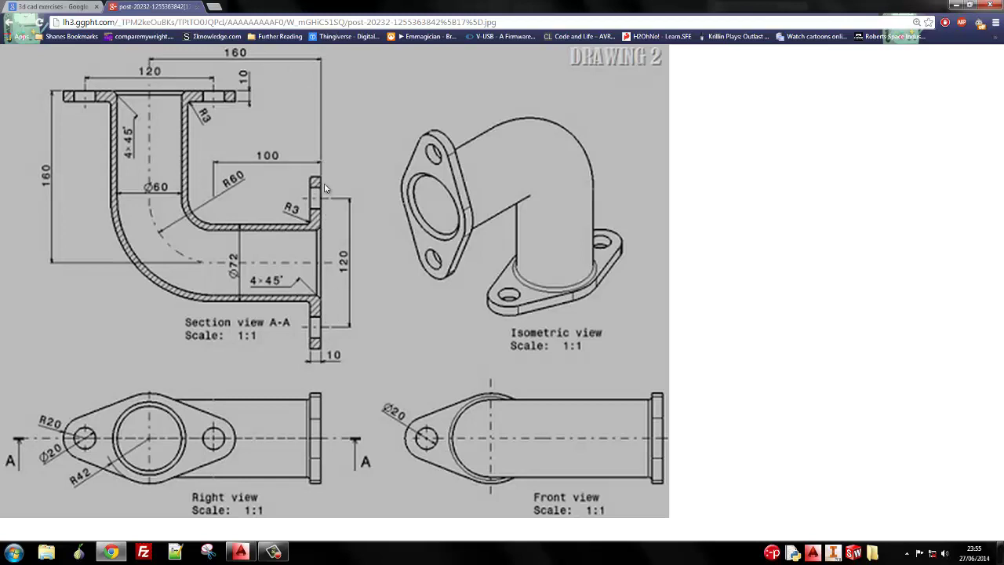
{"action": "key", "text": "alt+Tab"}
{"action": "scroll", "coordinate": [632, 347], "scroll_direction": "up", "scroll_amount": 6}
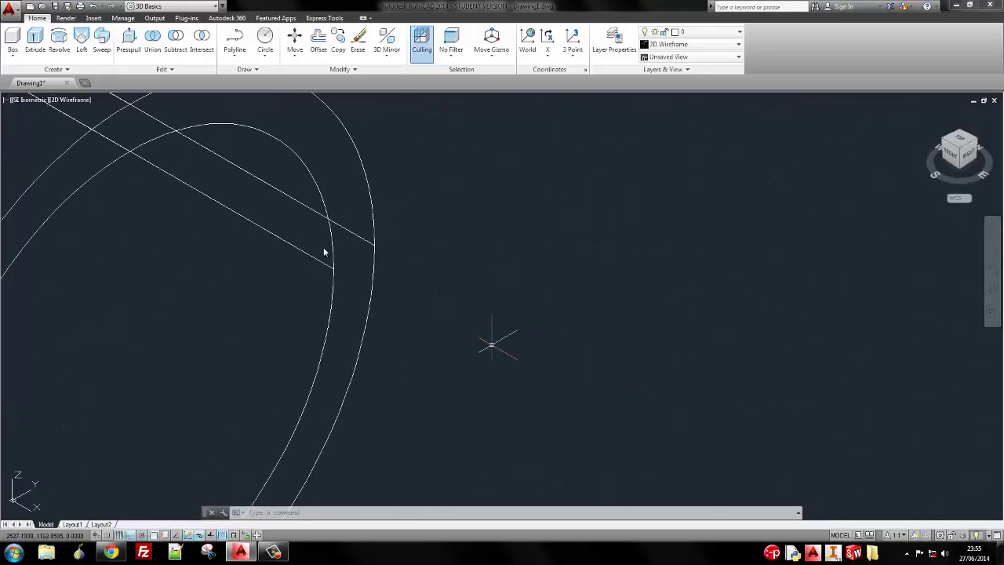
{"action": "mouse_move", "coordinate": [343, 179]}
{"action": "middle_mouse_down"}
{"action": "mouse_move", "coordinate": [458, 240]}
{"action": "mouse_move", "coordinate": [516, 232]}
{"action": "middle_mouse_up"}
{"action": "type", "text": "l"}
{"action": "key", "text": "Return"}
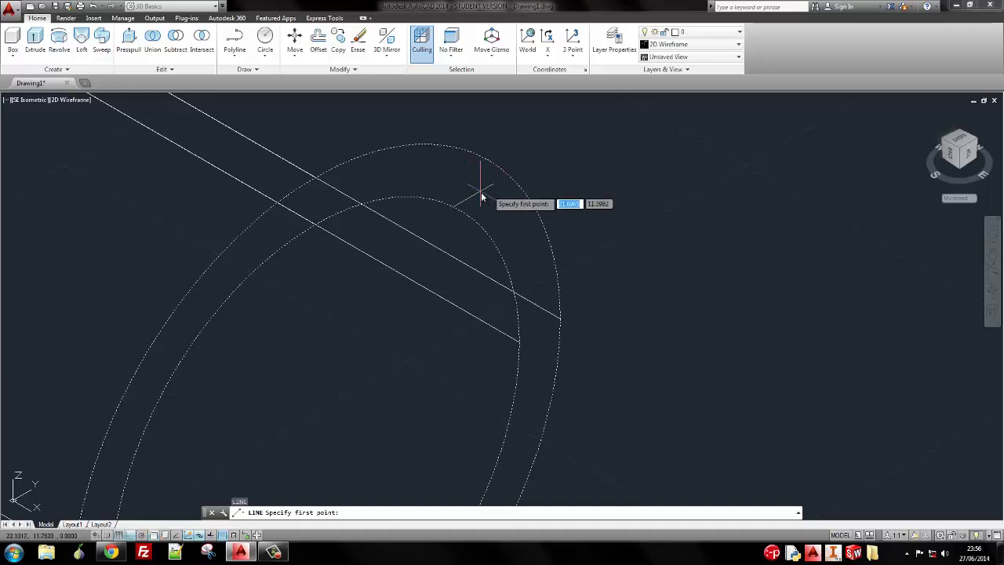
{"action": "key", "text": "Escape"}
Draw a circle of radius 42 centred on the pipe's open end, checking the flange radius on the reference drawing in Chrome
{"action": "key", "text": "alt+Tab"}
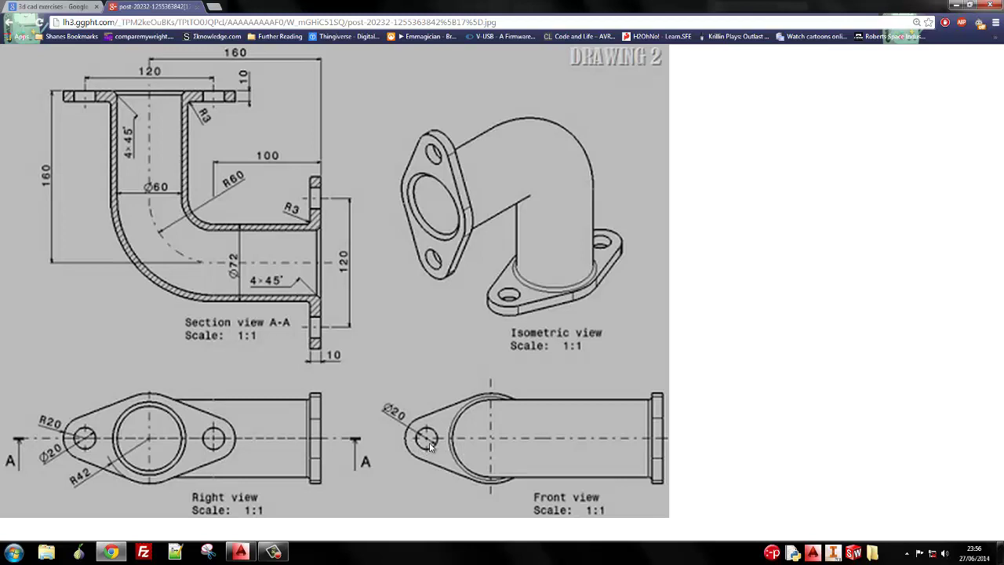
{"action": "key", "text": "alt+Tab"}
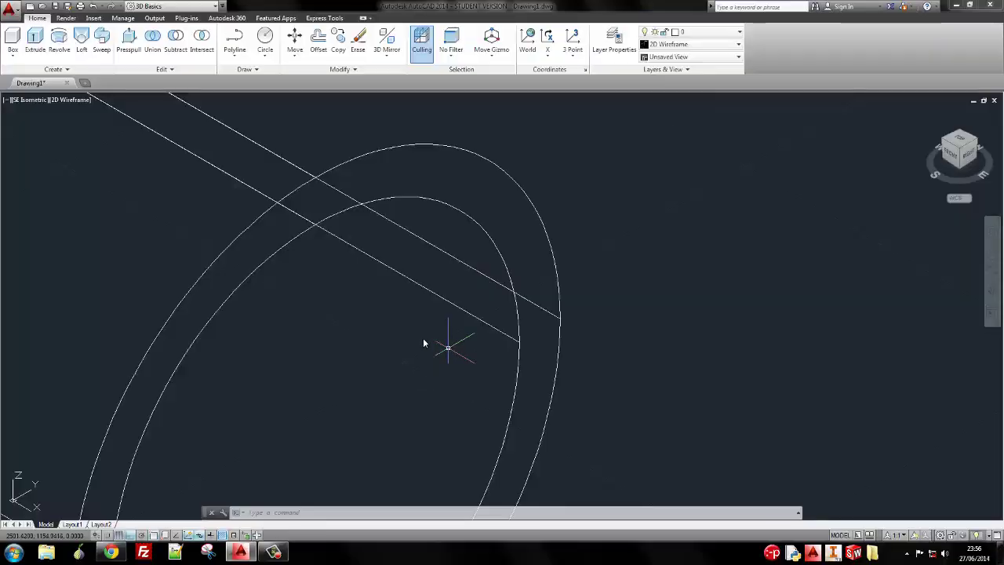
{"action": "scroll", "coordinate": [423, 342], "scroll_direction": "down", "scroll_amount": 6}
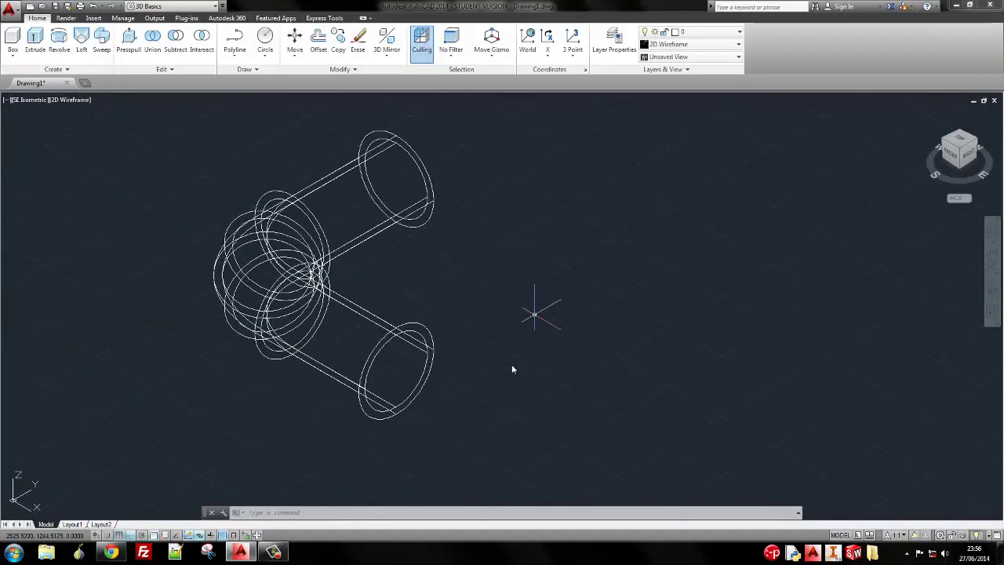
{"action": "middle_click_drag", "start_coordinate": [512, 368], "coordinate": [576, 287]}
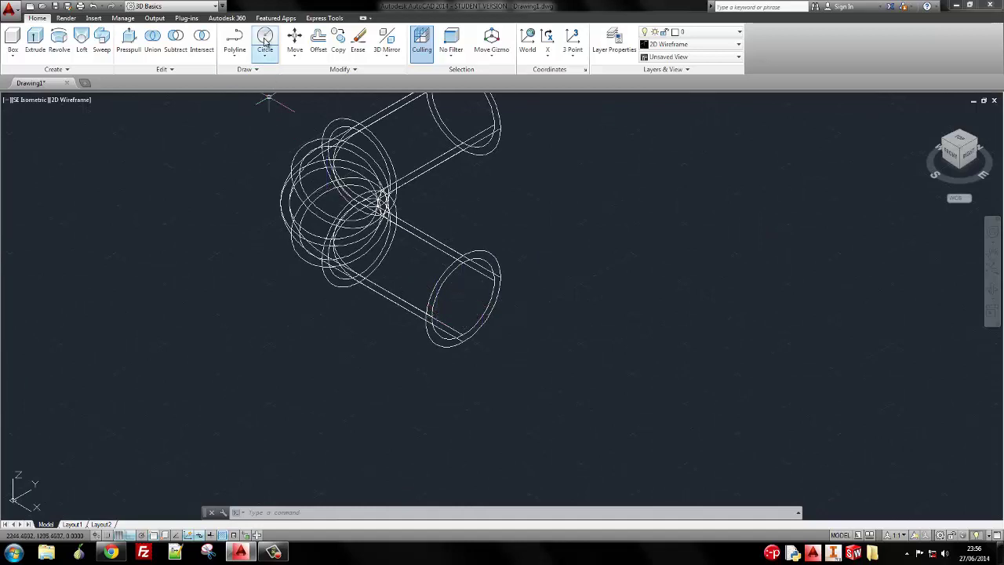
{"action": "left_click", "coordinate": [265, 40]}
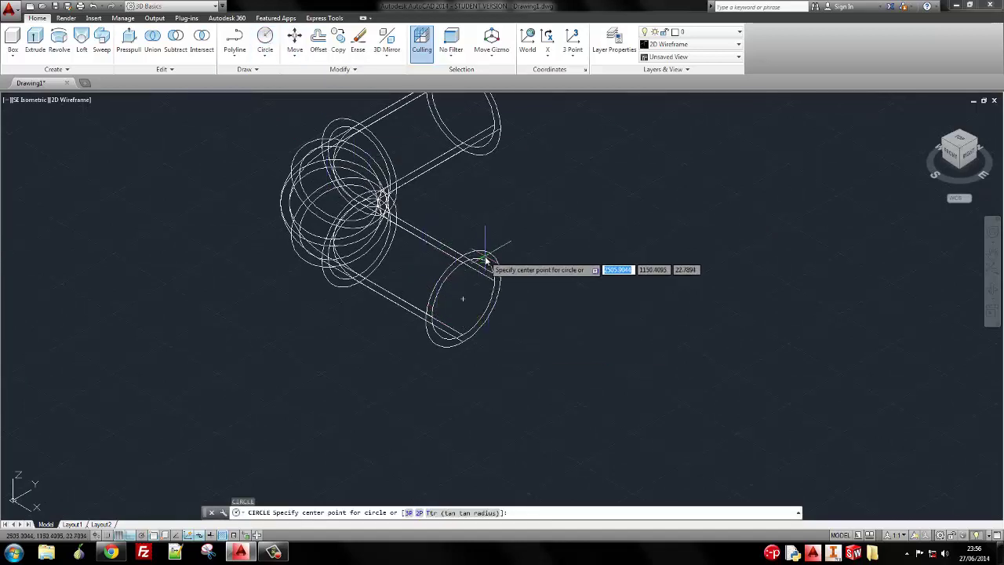
{"action": "scroll", "coordinate": [490, 265], "scroll_direction": "up", "scroll_amount": 2}
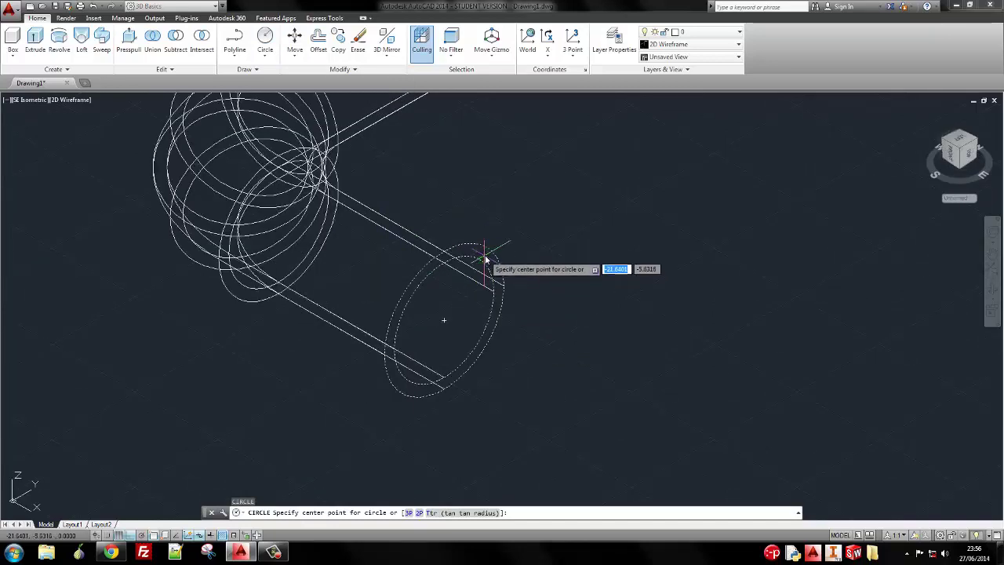
{"action": "scroll", "coordinate": [486, 258], "scroll_direction": "up", "scroll_amount": 2}
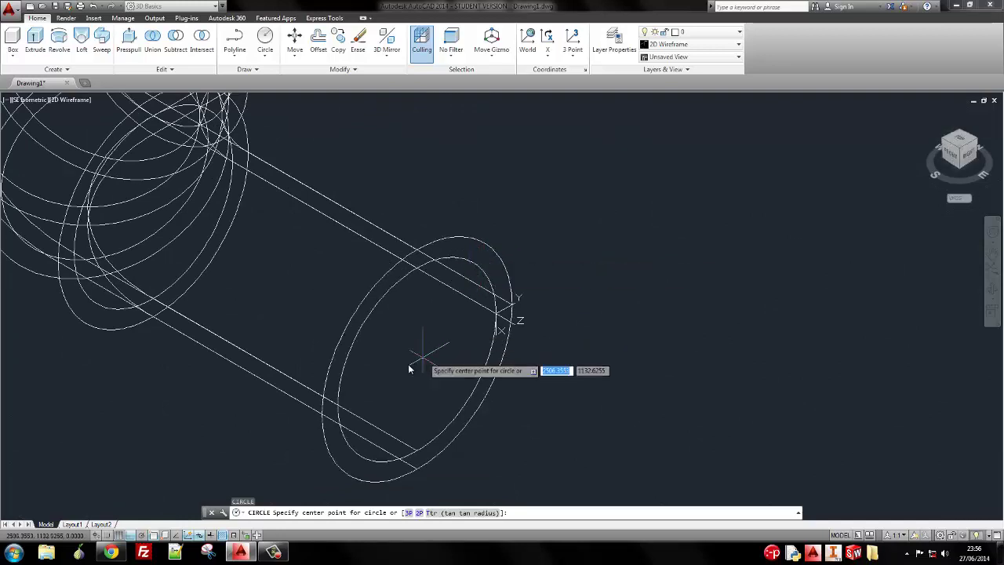
{"action": "right_click", "coordinate": [471, 251], "text": "shift"}
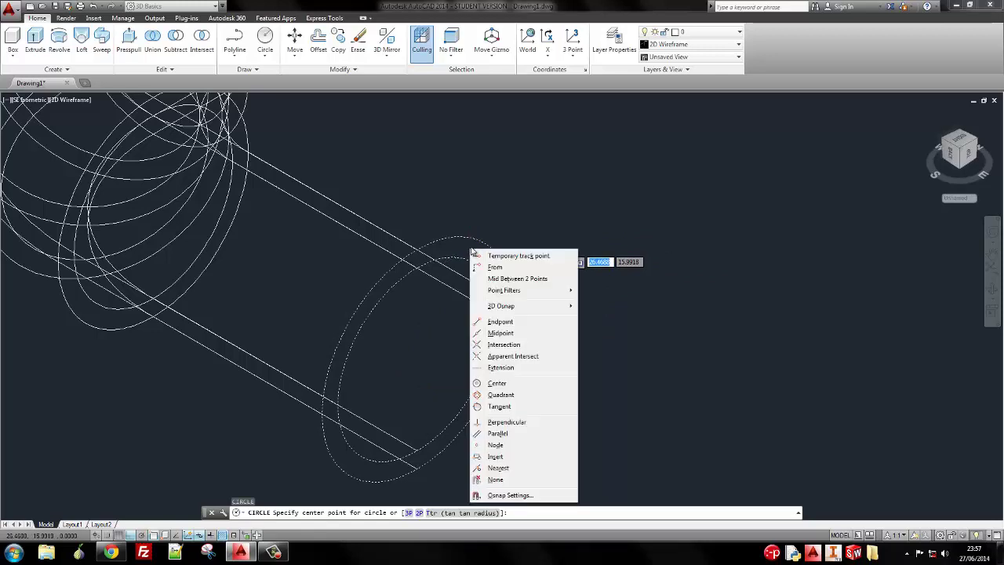
{"action": "left_click", "coordinate": [524, 384]}
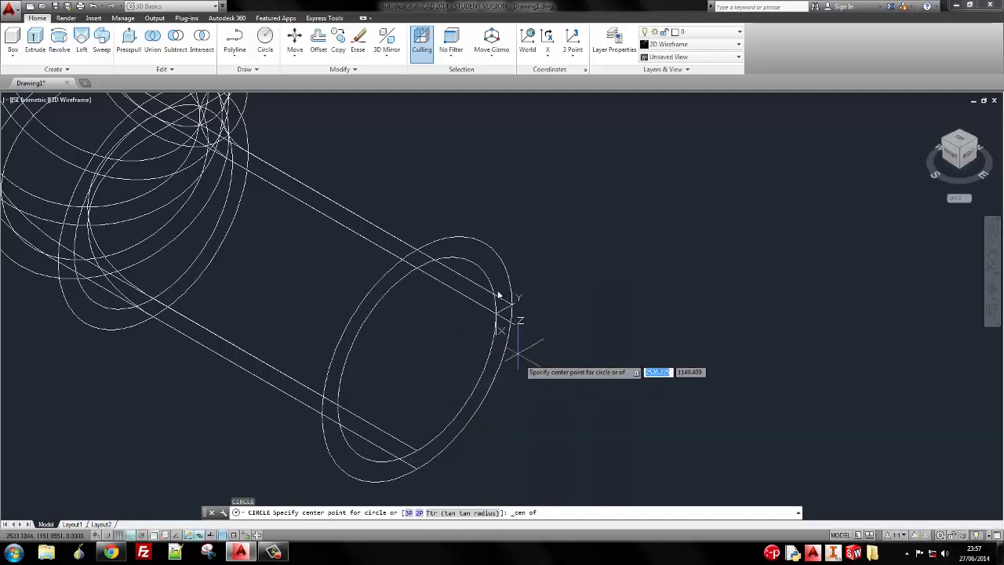
{"action": "left_click", "coordinate": [475, 249]}
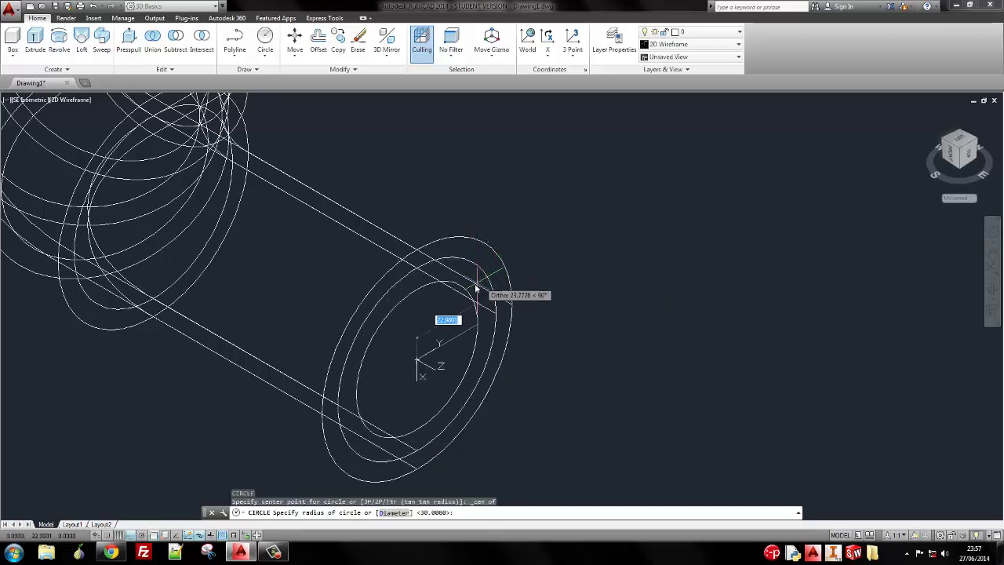
{"action": "key", "text": "alt+Tab"}
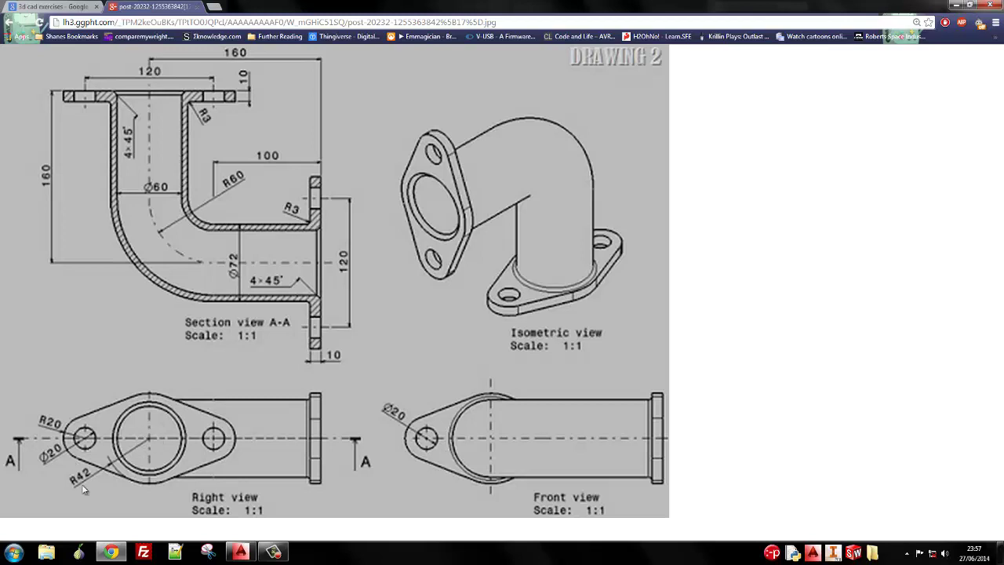
{"action": "key", "text": "alt+Tab"}
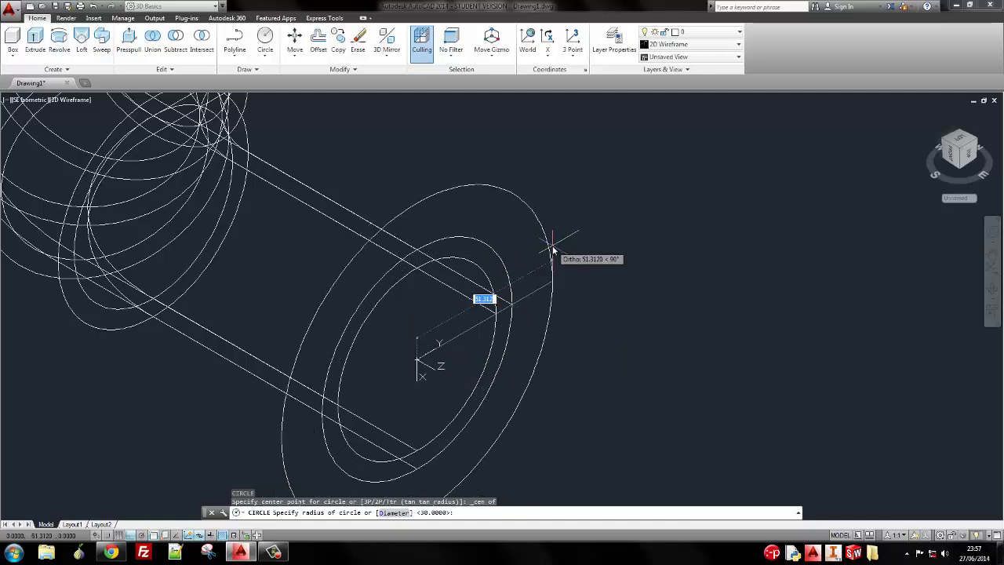
{"action": "type", "text": "42"}
{"action": "key", "text": "Return"}
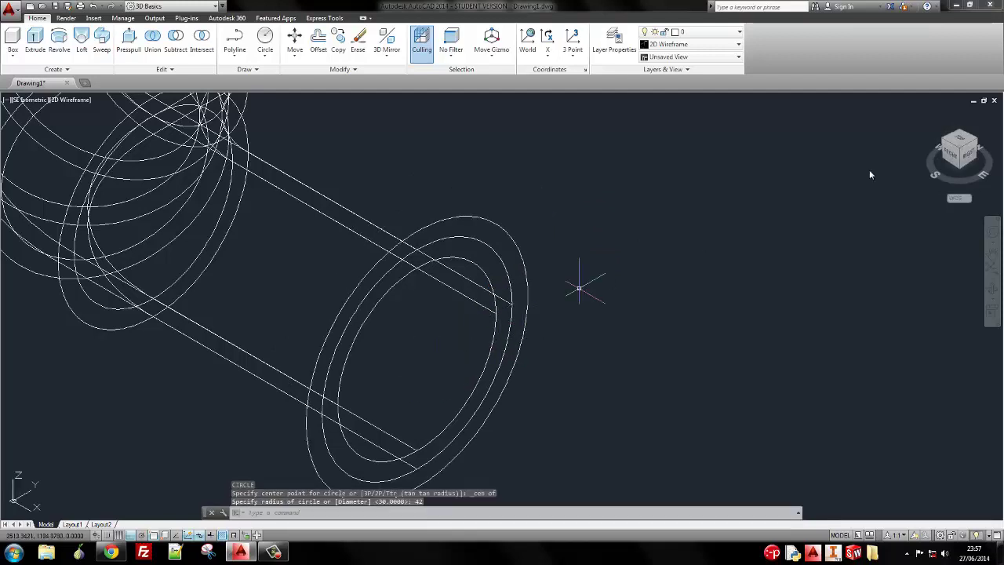
Orbit the model to face the pipe end carrying the flange circle and switch to the Conceptual visual style
{"action": "left_click", "coordinate": [969, 157]}
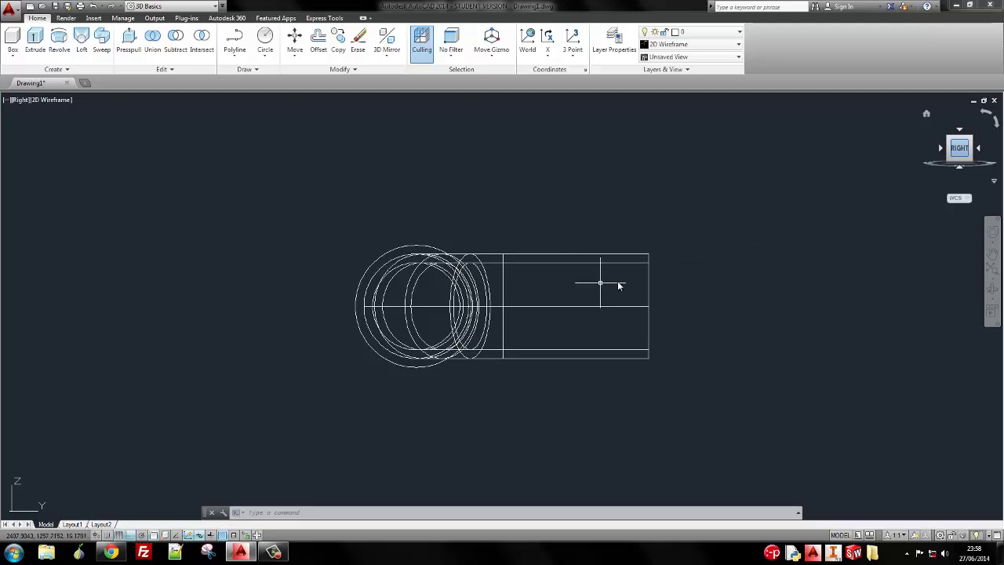
{"action": "middle_click_drag", "start_coordinate": [630, 243], "coordinate": [514, 384], "text": "shift"}
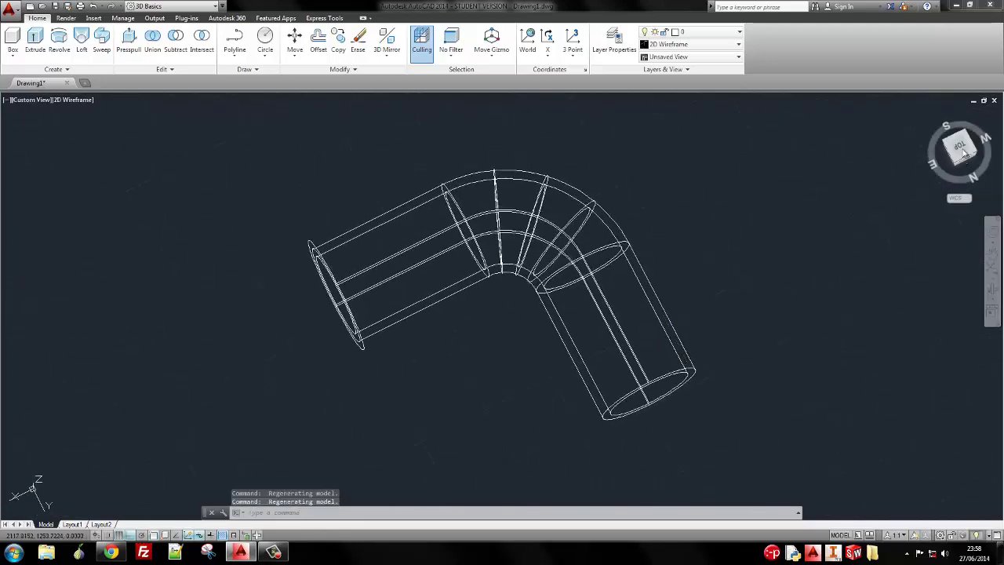
{"action": "left_click", "coordinate": [947, 165]}
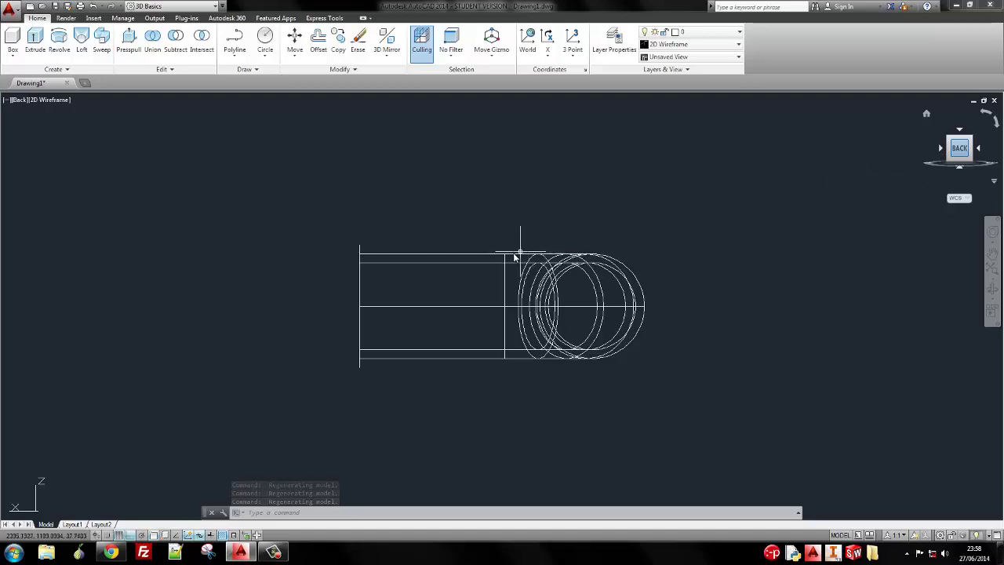
{"action": "middle_click_drag", "start_coordinate": [514, 255], "coordinate": [610, 268], "text": "shift"}
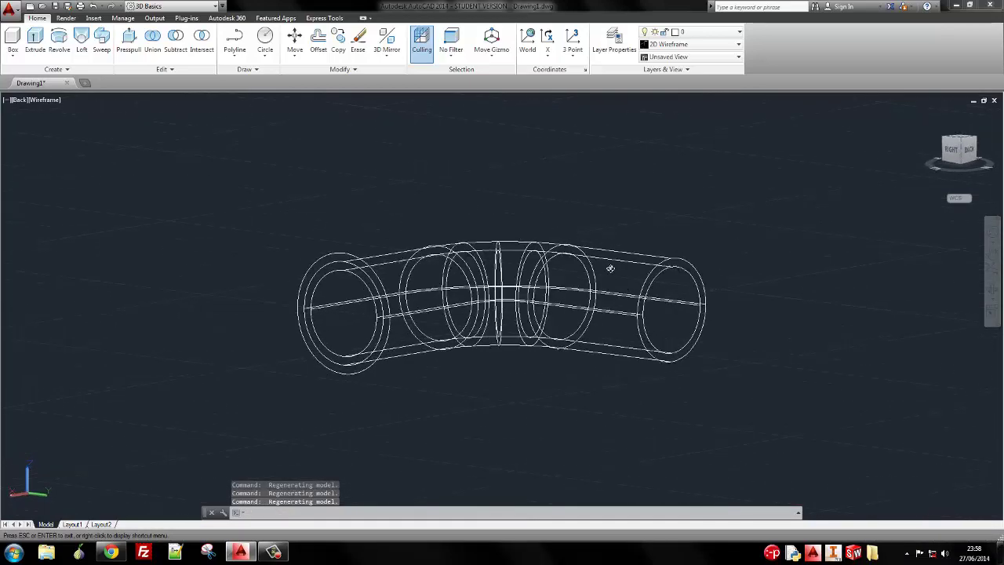
{"action": "left_click", "coordinate": [956, 149]}
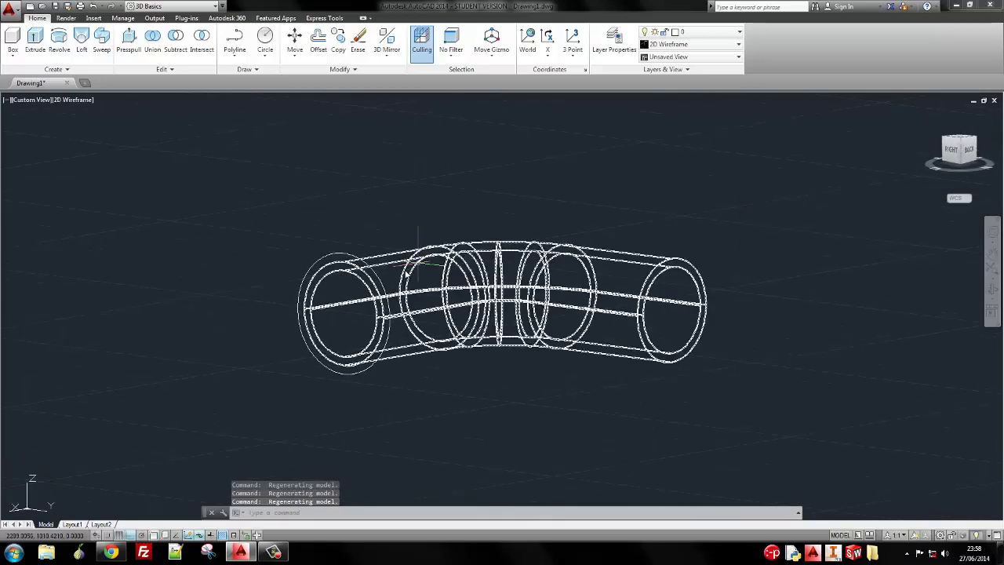
{"action": "middle_click_drag", "start_coordinate": [549, 266], "coordinate": [448, 292], "text": "shift"}
{"action": "scroll", "coordinate": [362, 365], "scroll_direction": "up", "scroll_amount": 2}
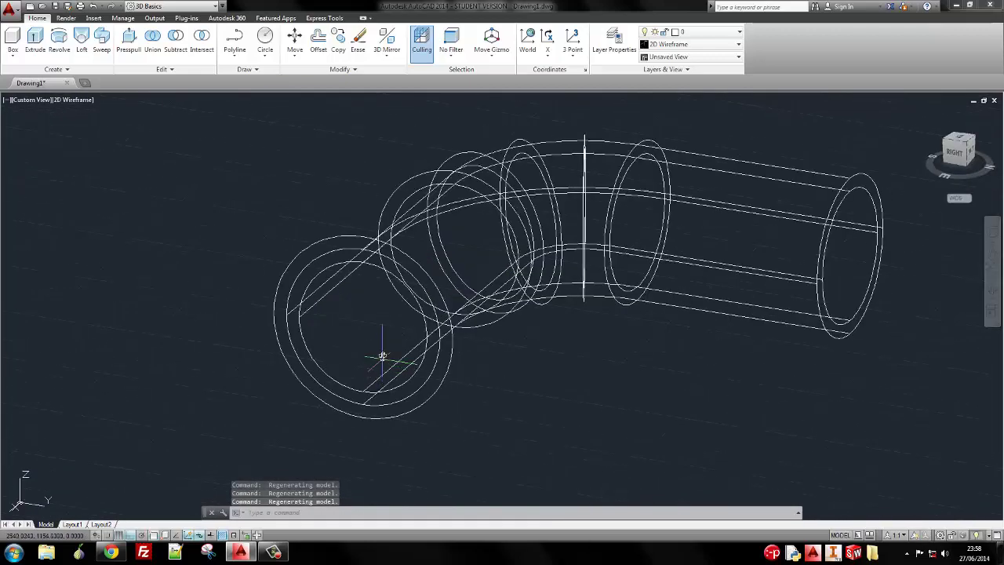
{"action": "middle_click_drag", "start_coordinate": [381, 354], "coordinate": [426, 329]}
{"action": "left_click", "coordinate": [66, 100]}
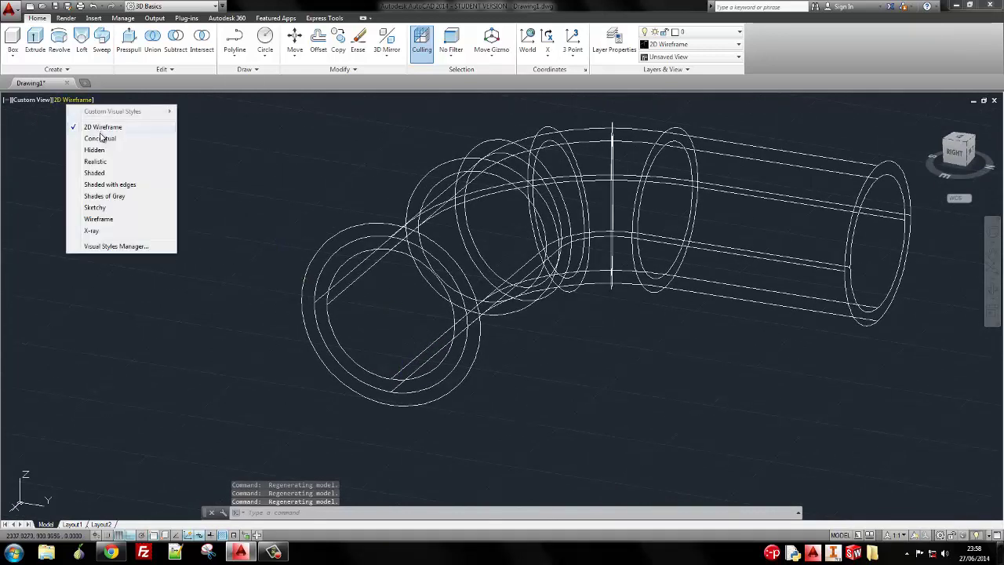
{"action": "left_click", "coordinate": [98, 138]}
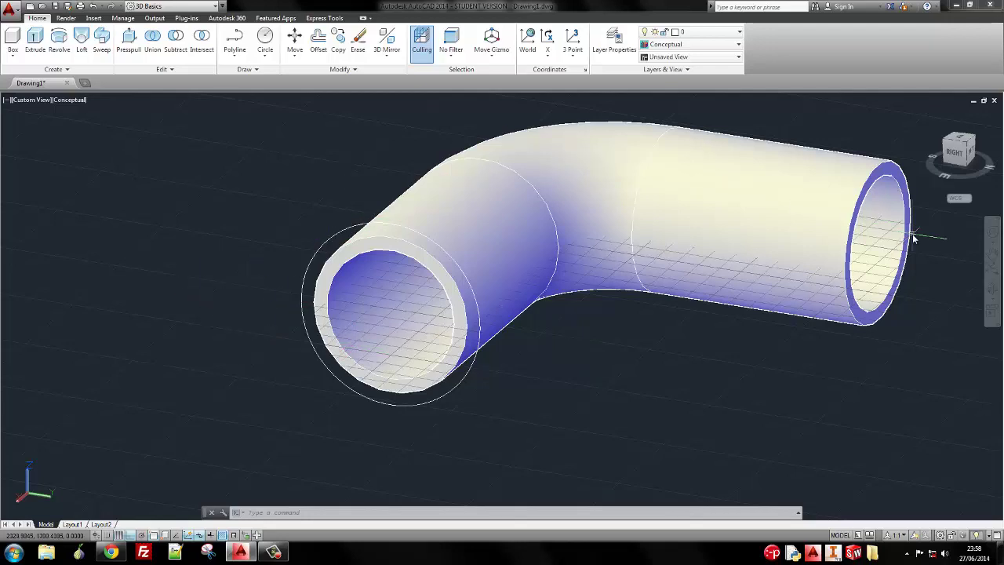
Draw a circle of radius 20 centred on the same pipe end, checking the flange dimensions on the reference drawing in Chrome
{"action": "key", "text": "alt+Tab"}
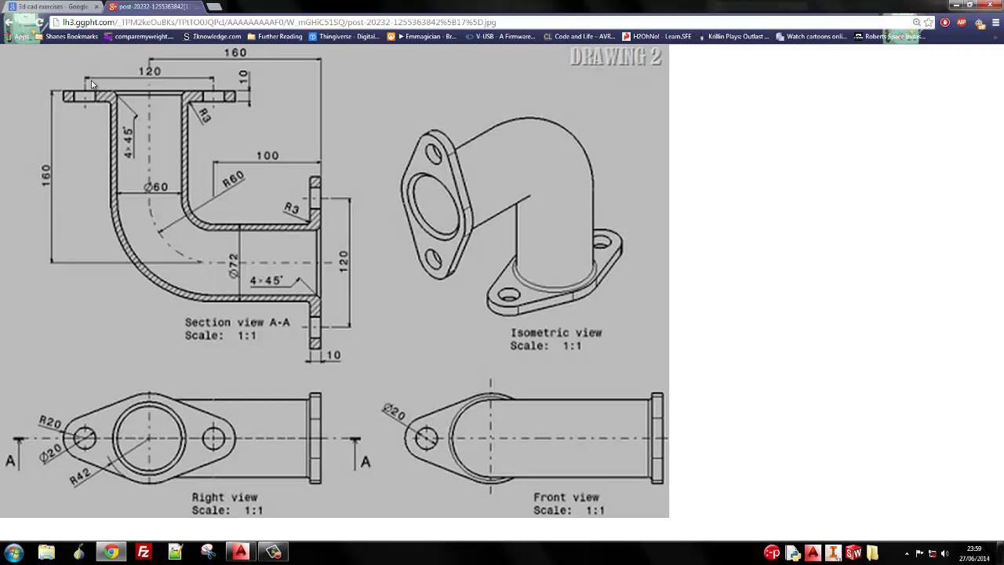
{"action": "key", "text": "alt+Tab"}
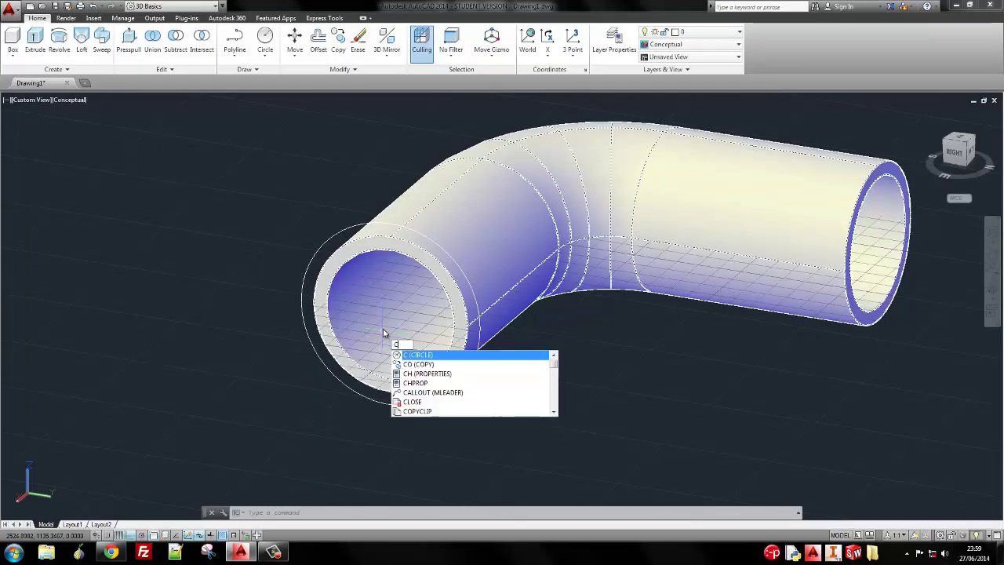
{"action": "key", "text": "Return"}
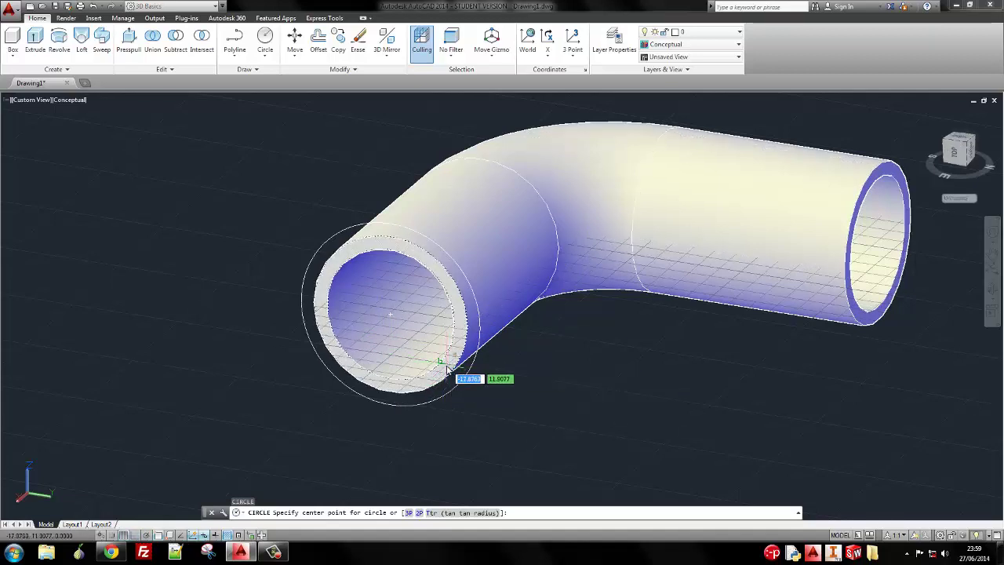
{"action": "right_click", "coordinate": [449, 366], "text": "shift"}
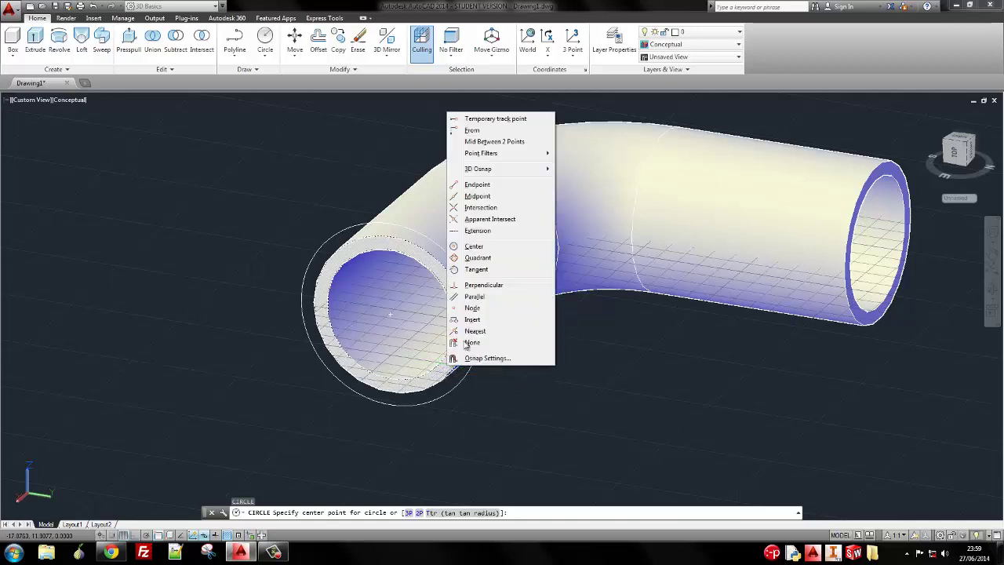
{"action": "left_click", "coordinate": [473, 246]}
{"action": "left_click", "coordinate": [461, 313]}
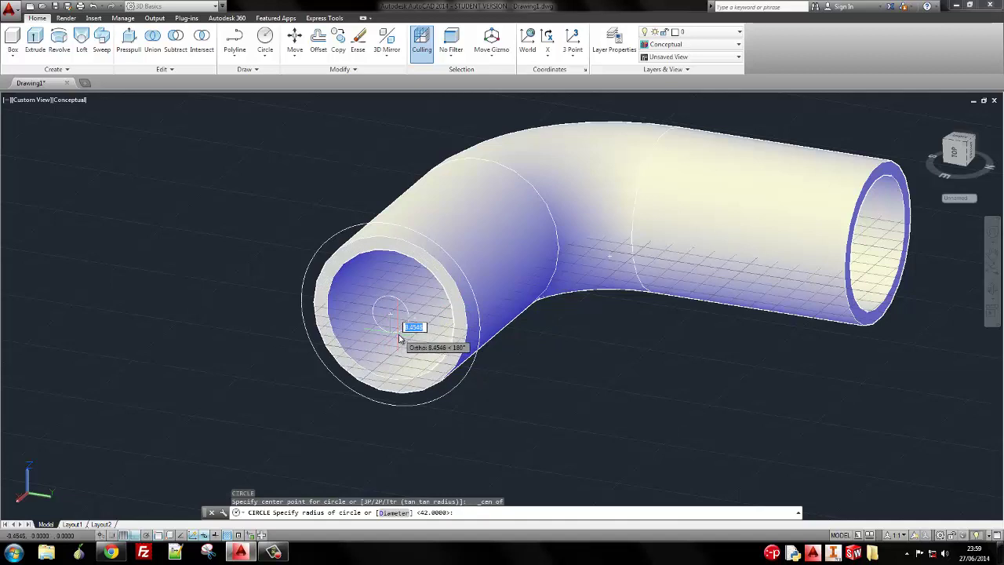
{"action": "key", "text": "alt+Tab"}
{"action": "key", "text": "alt+Tab"}
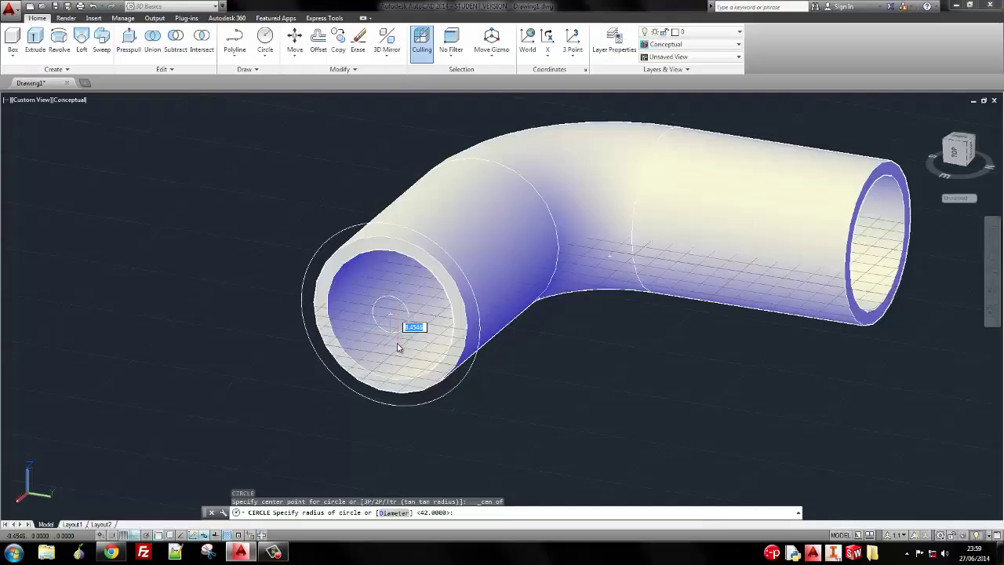
{"action": "type", "text": "2"}
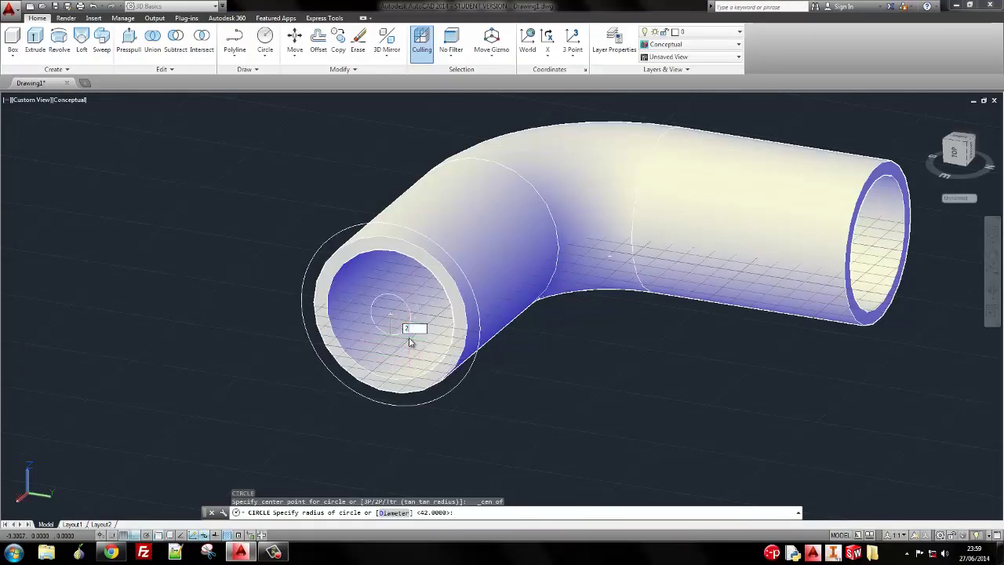
{"action": "type", "text": "0"}
{"action": "key", "text": "Return"}
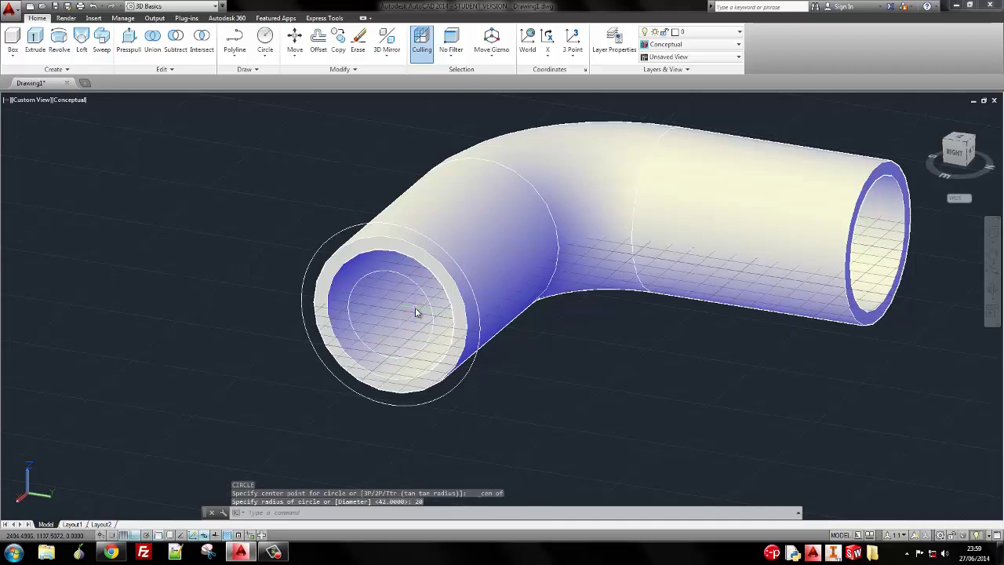
Move the radius 20 circle 60 units sideways from the pipe centre, away from the other leg, checking the hole spacing on the reference drawing in Chrome
{"action": "key", "text": "alt+Tab"}
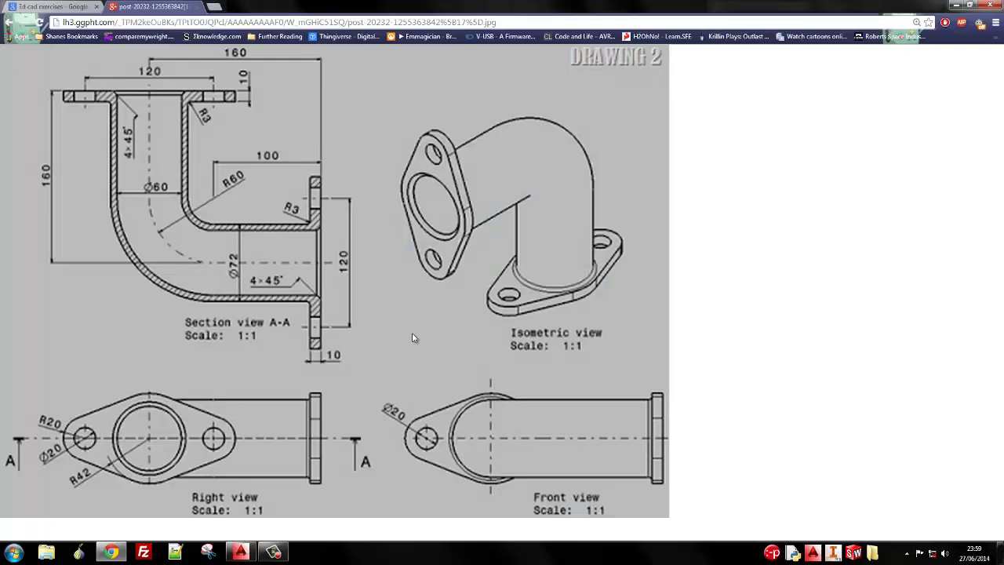
{"action": "key", "text": "alt+Tab"}
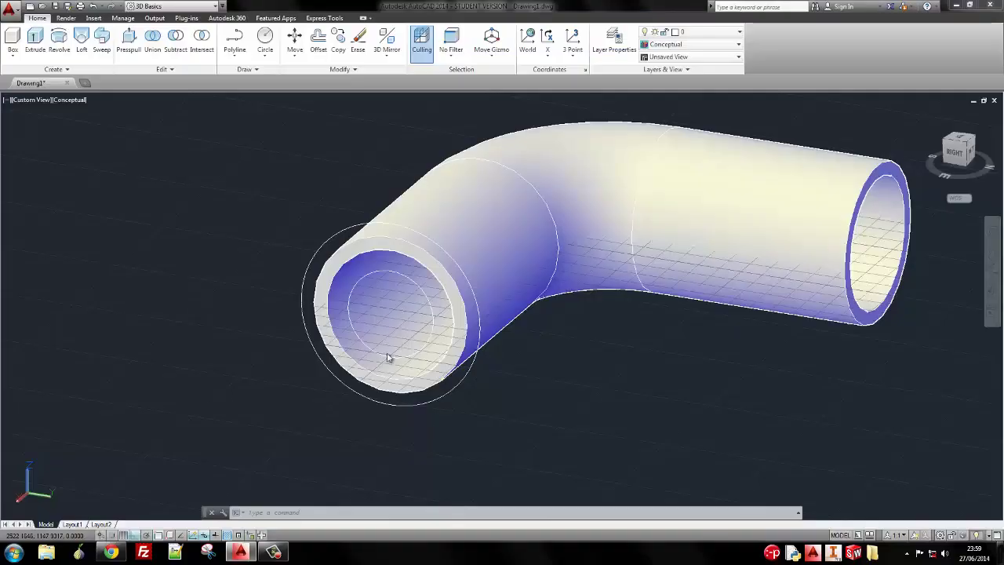
{"action": "left_click", "coordinate": [386, 302]}
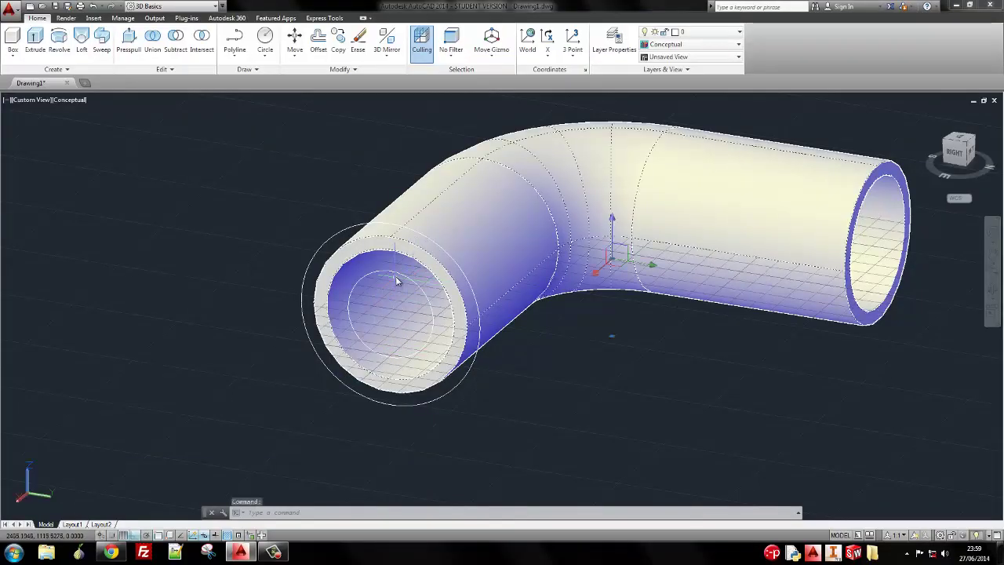
{"action": "key", "text": "Escape"}
{"action": "left_click", "coordinate": [395, 276]}
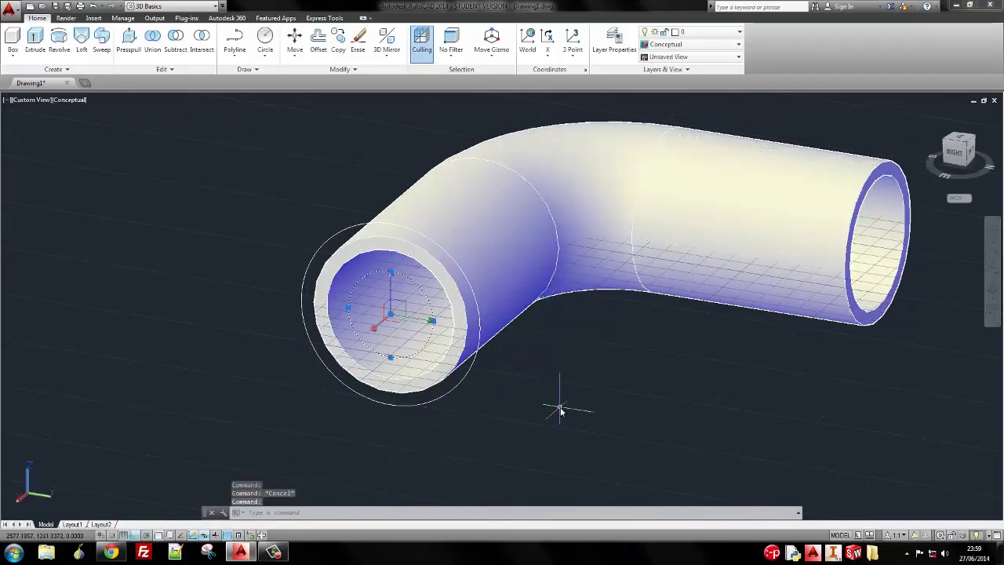
{"action": "type", "text": "M"}
{"action": "key", "text": "Return"}
{"action": "left_click", "coordinate": [355, 168]}
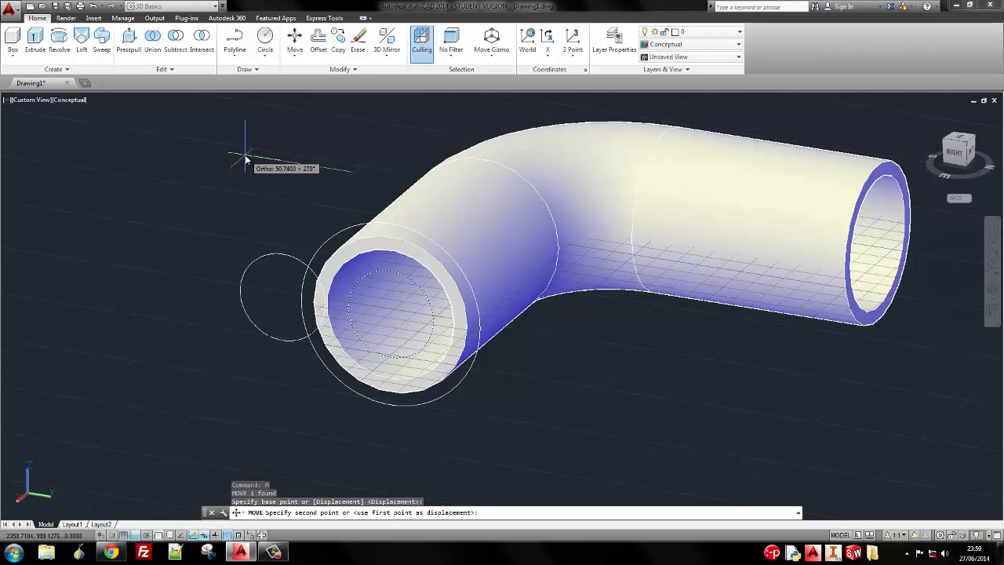
{"action": "key", "text": "alt+Tab"}
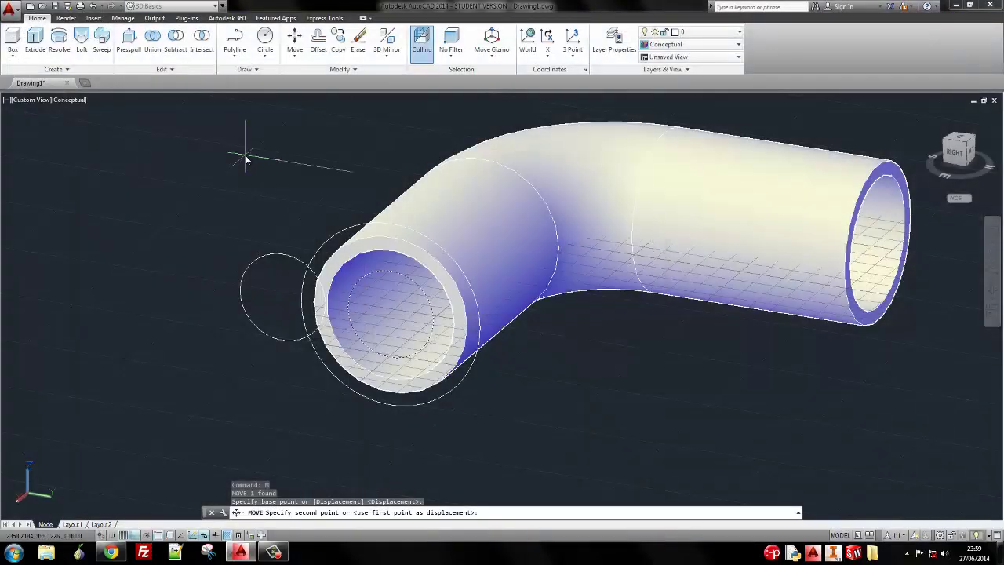
{"action": "type", "text": "60"}
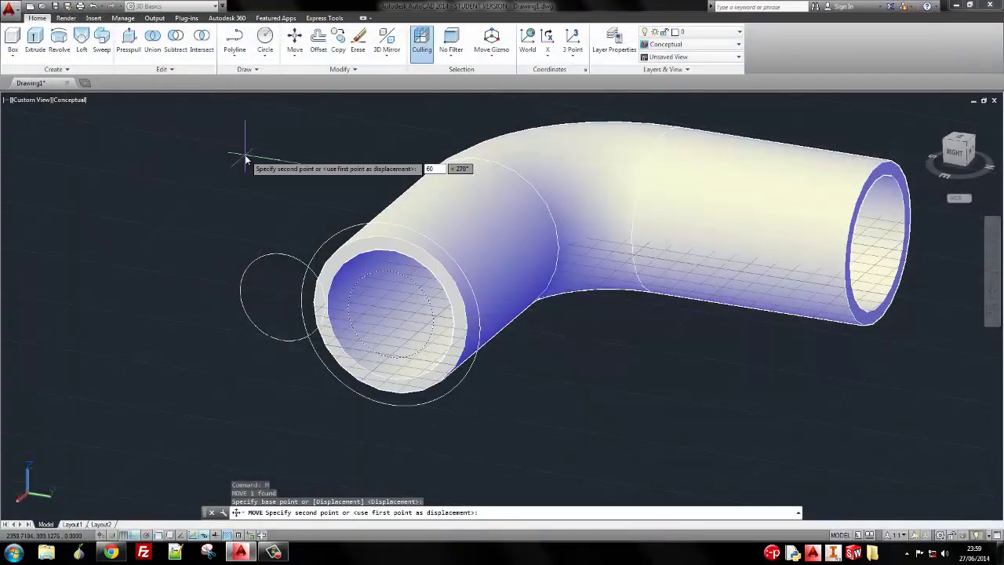
{"action": "key", "text": "Return"}
Copy the moved circle 120 units straight across to the opposite side of the pipe end
{"action": "left_click", "coordinate": [264, 250]}
{"action": "left_click", "coordinate": [228, 260]}
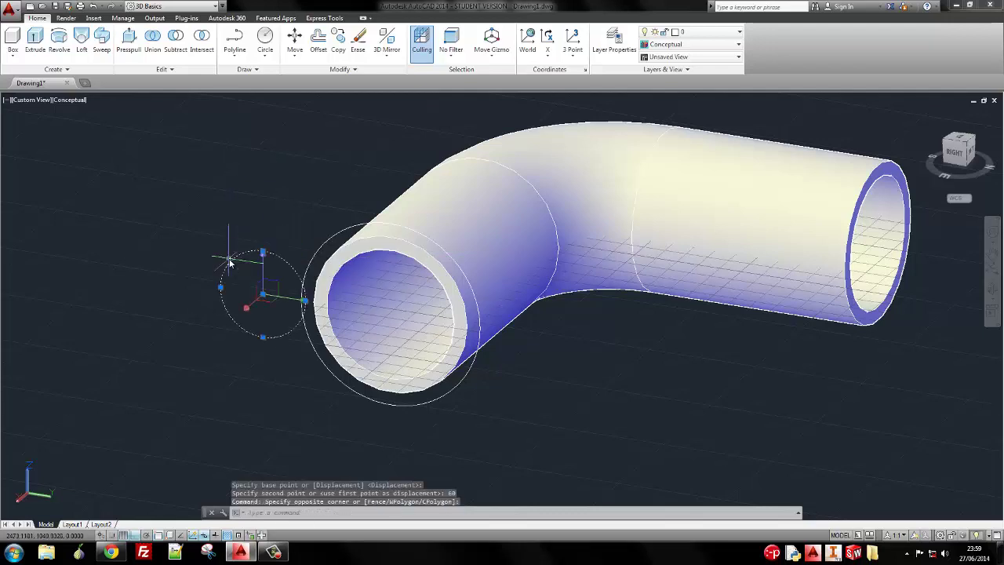
{"action": "type", "text": "CO"}
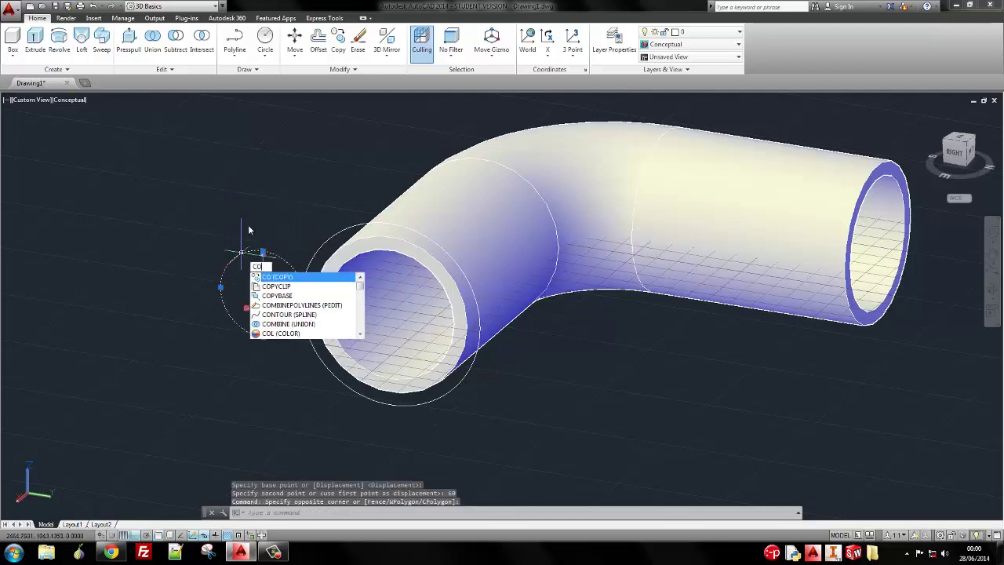
{"action": "key", "text": "Return"}
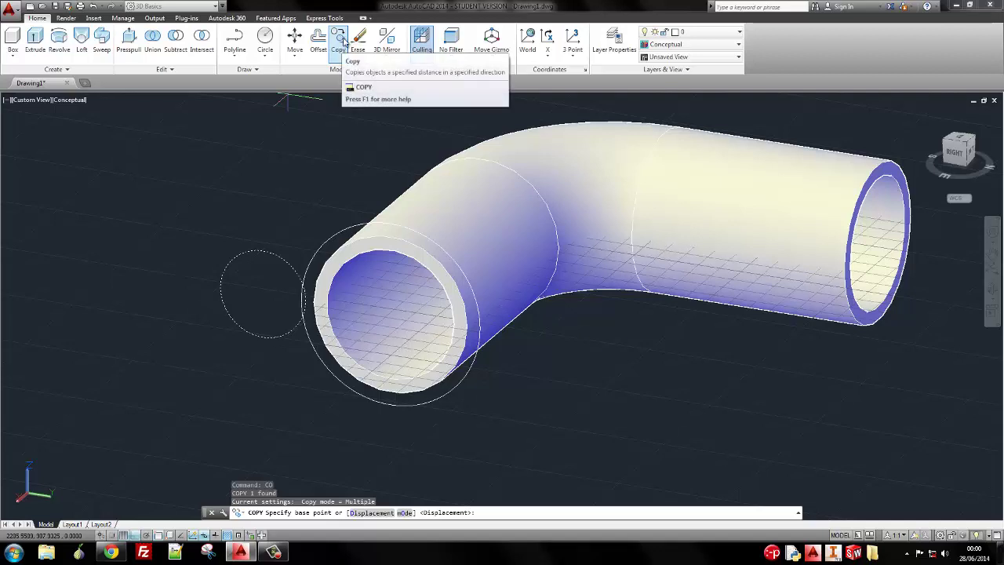
{"action": "left_click", "coordinate": [161, 404]}
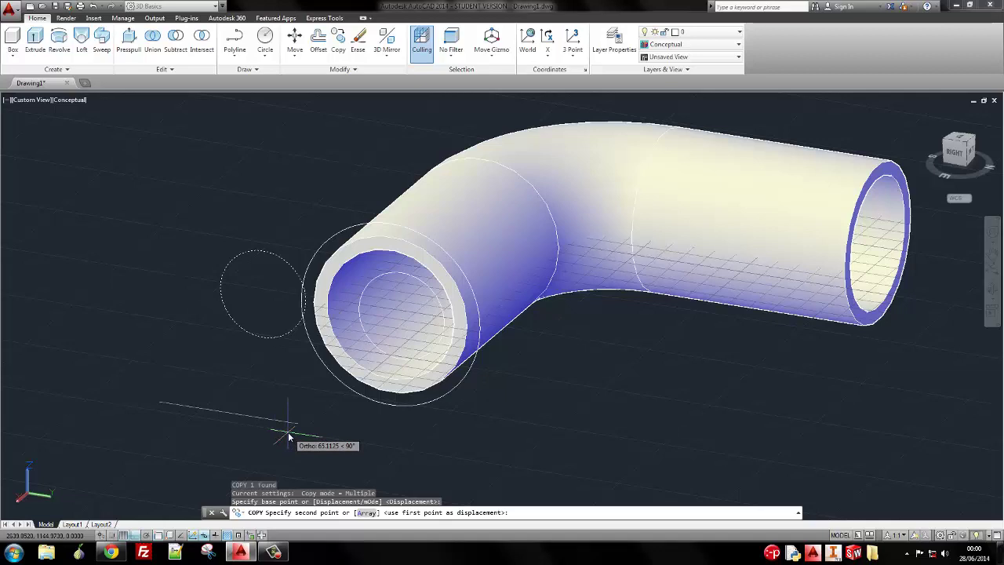
{"action": "type", "text": "120"}
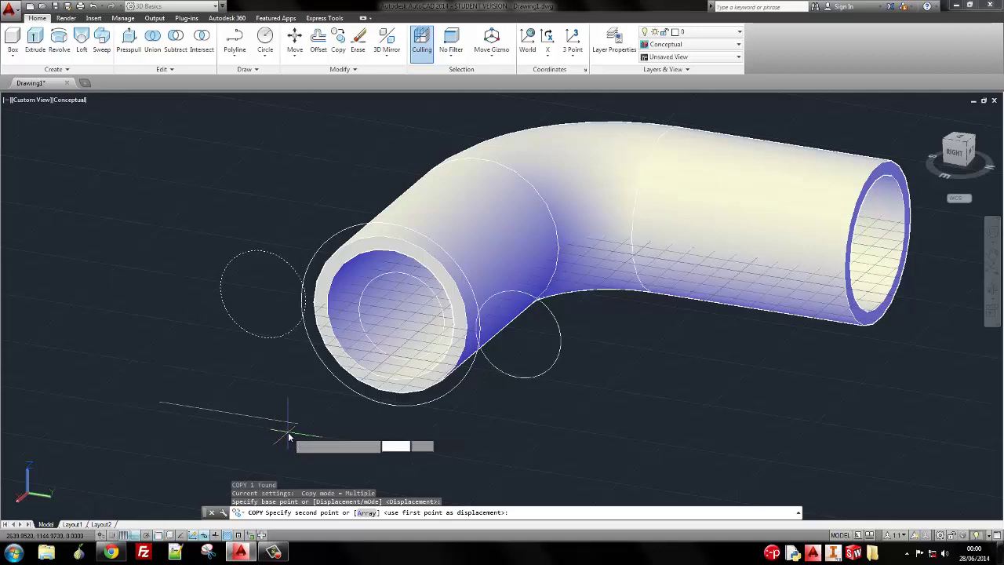
{"action": "key", "text": "Return"}
{"action": "key", "text": "Return"}
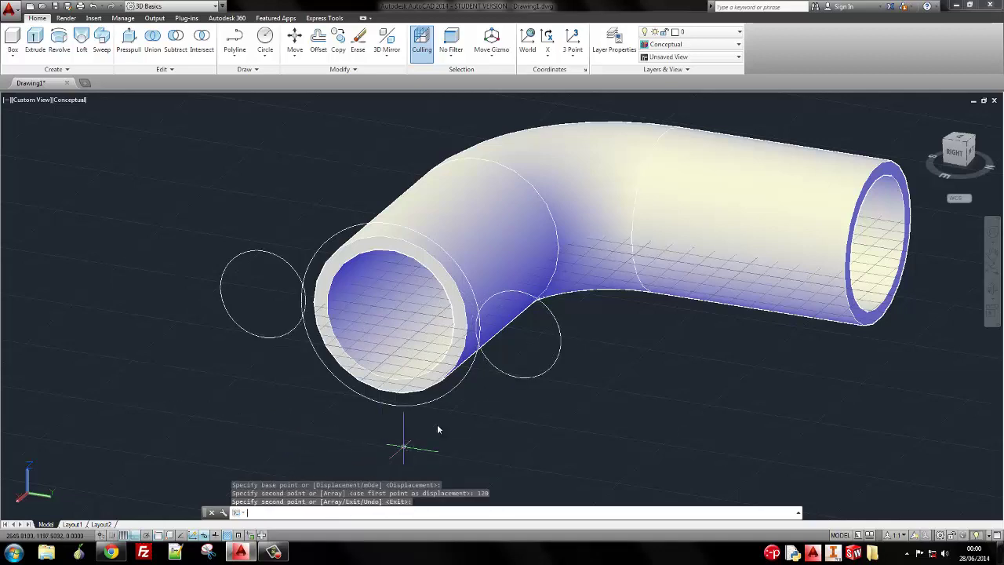
View the flange circles from the Right view and compare them with the flange outline on the reference drawing in Chrome
{"action": "key", "text": "alt+Tab"}
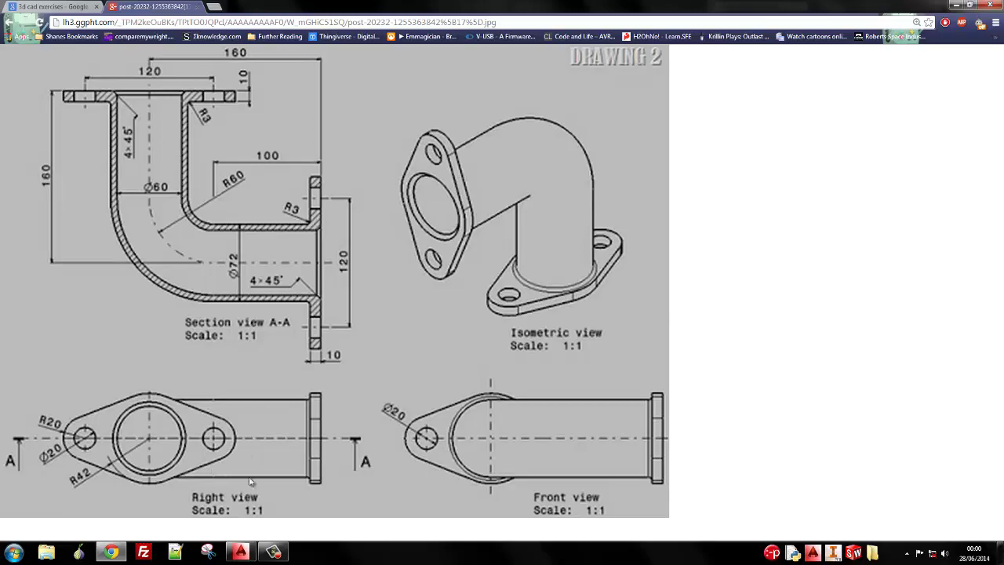
{"action": "key", "text": "alt+Tab"}
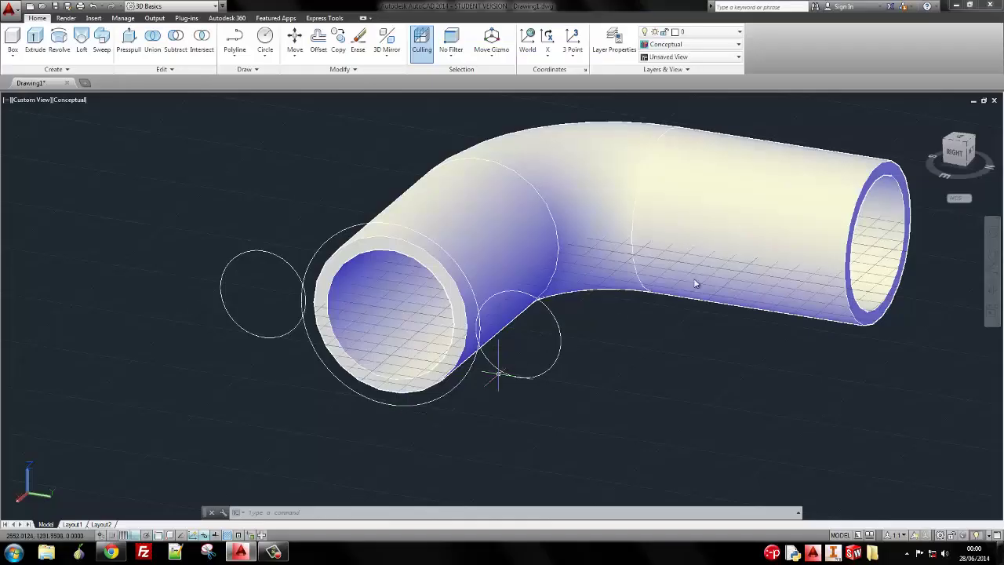
{"action": "left_click", "coordinate": [955, 155]}
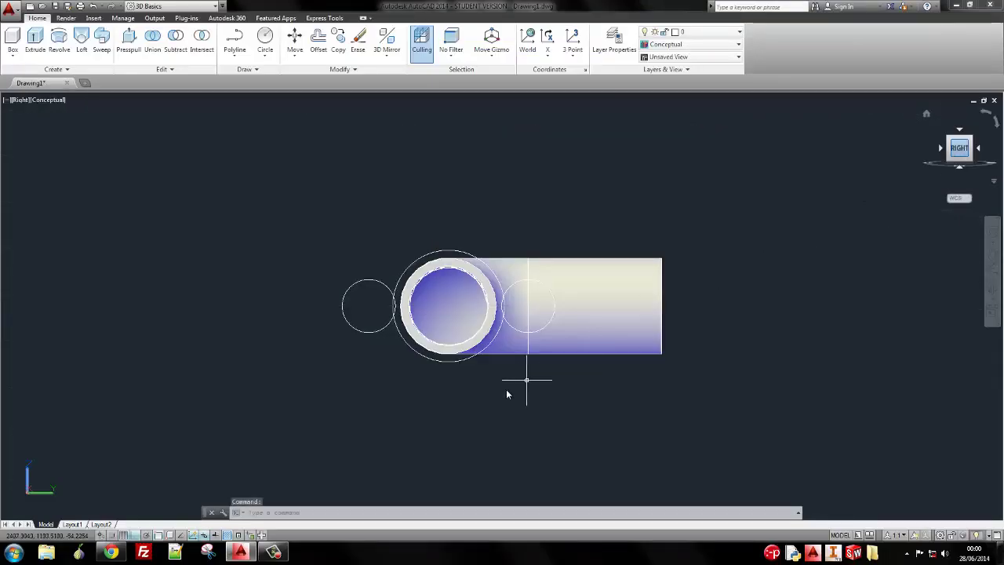
{"action": "key", "text": "alt+Tab"}
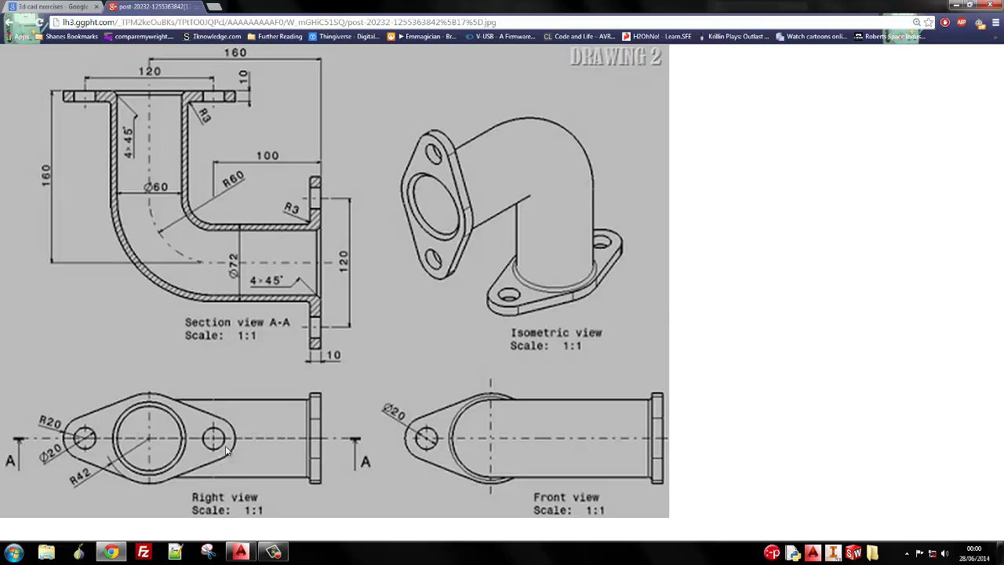
{"action": "key", "text": "alt+Tab"}
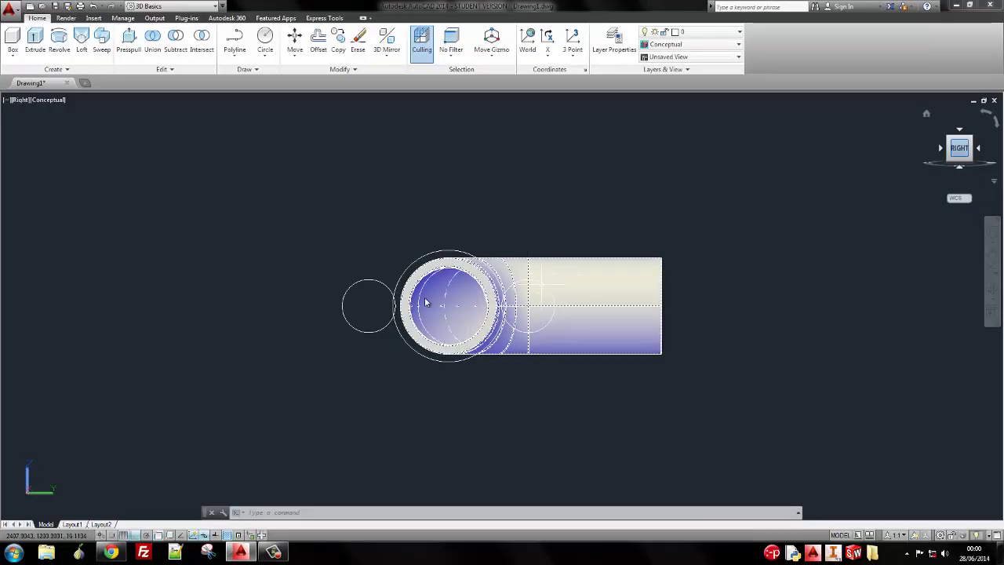
{"action": "scroll", "coordinate": [497, 285], "scroll_direction": "up", "scroll_amount": 2}
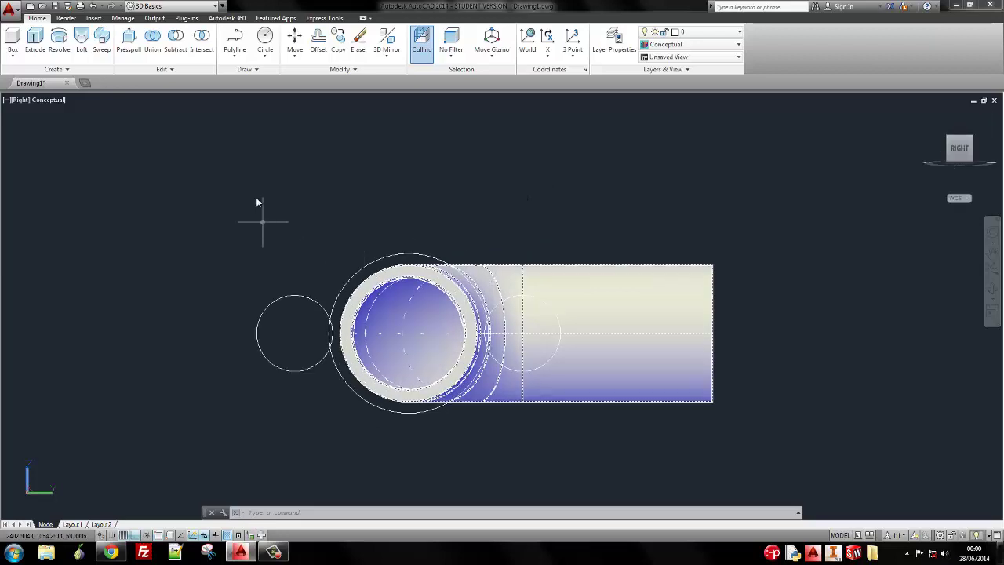
{"action": "left_click", "coordinate": [236, 53]}
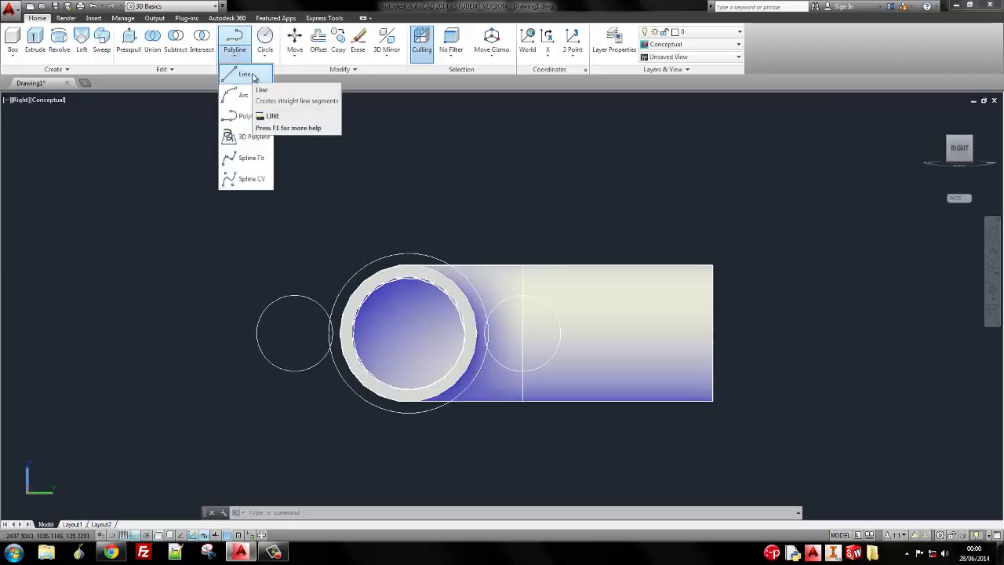
{"action": "left_click", "coordinate": [253, 76]}
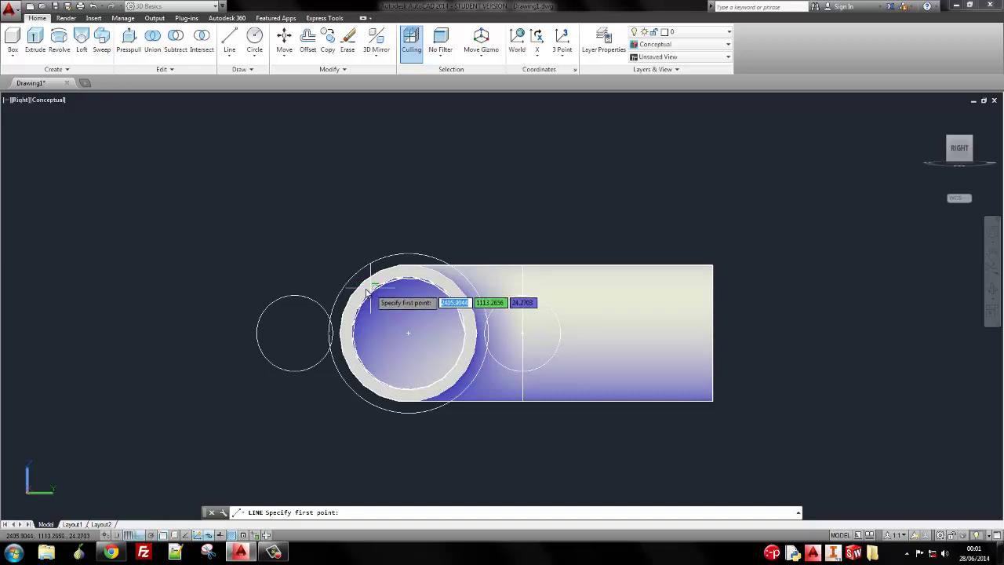
{"action": "key", "text": "Escape"}
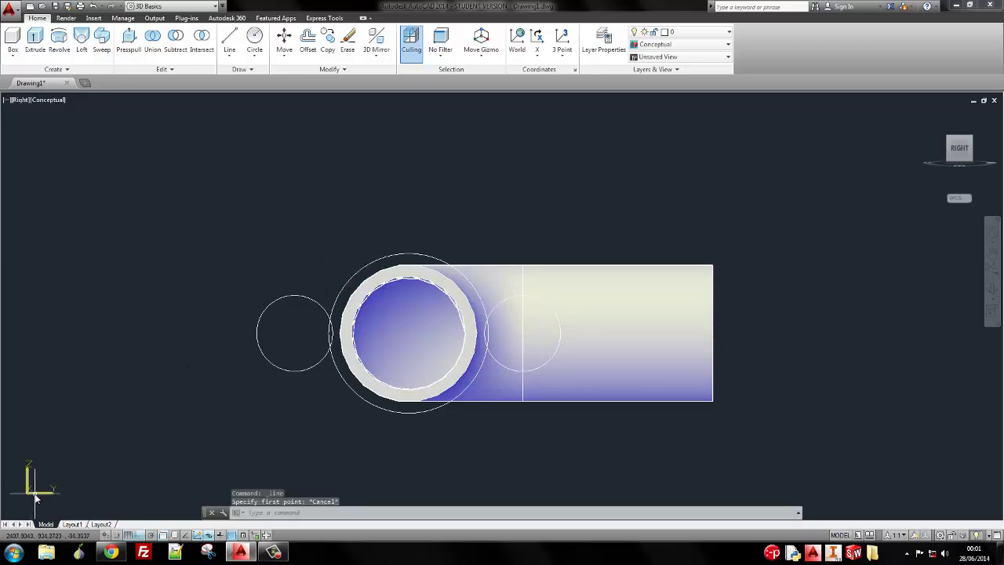
Align the UCS to the annular end face of the pipe and accept the proposed orientation
{"action": "right_click", "coordinate": [35, 496]}
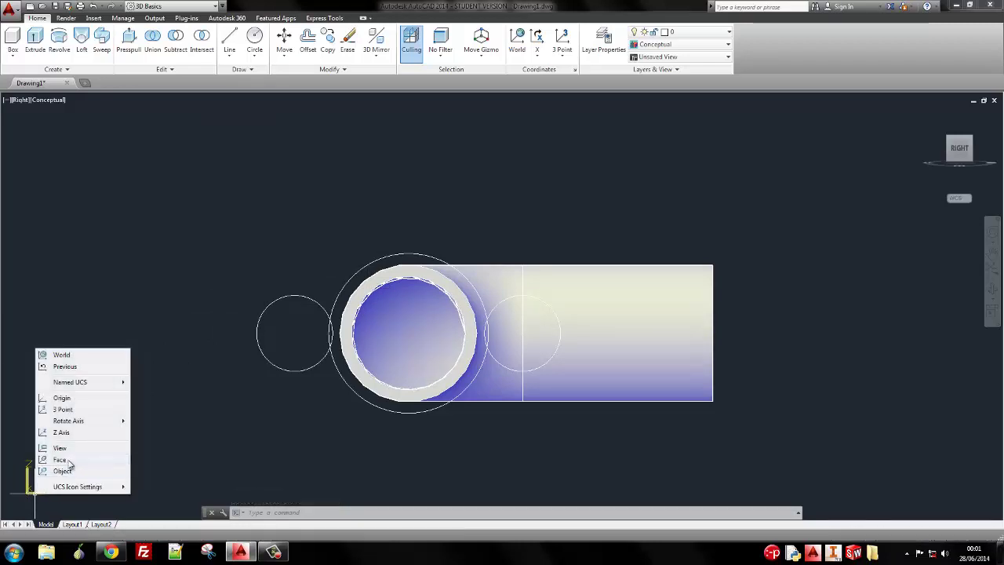
{"action": "left_click", "coordinate": [62, 459]}
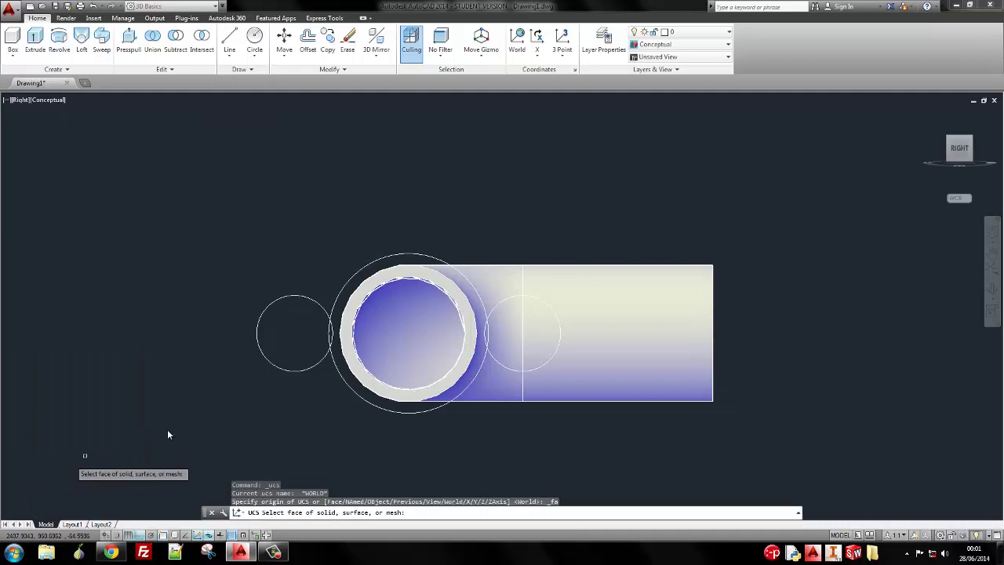
{"action": "left_click", "coordinate": [413, 279]}
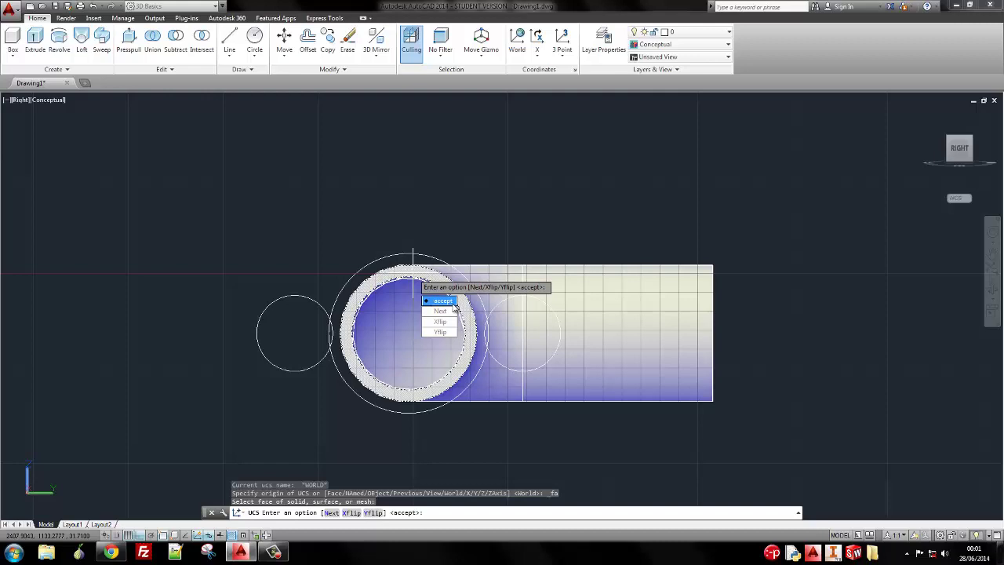
{"action": "left_click", "coordinate": [447, 302]}
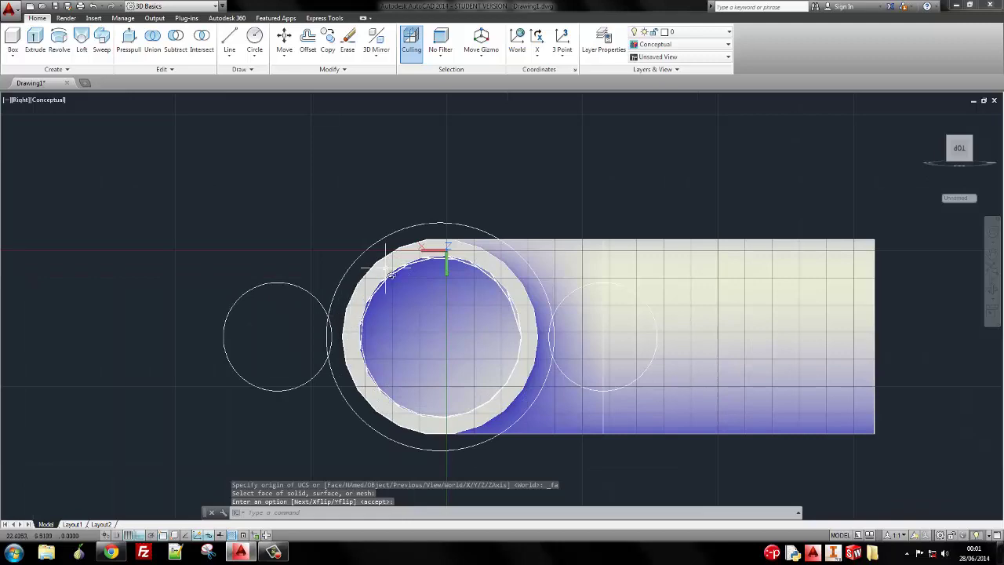
Inspect the UCS on the pipe end from an angle and return to a straight-on view of the flange circles
{"action": "middle_click_drag", "start_coordinate": [392, 276], "coordinate": [438, 311], "text": "shift"}
{"action": "scroll", "coordinate": [468, 306], "scroll_direction": "down", "scroll_amount": 5}
{"action": "scroll", "coordinate": [443, 309], "scroll_direction": "up", "scroll_amount": 2}
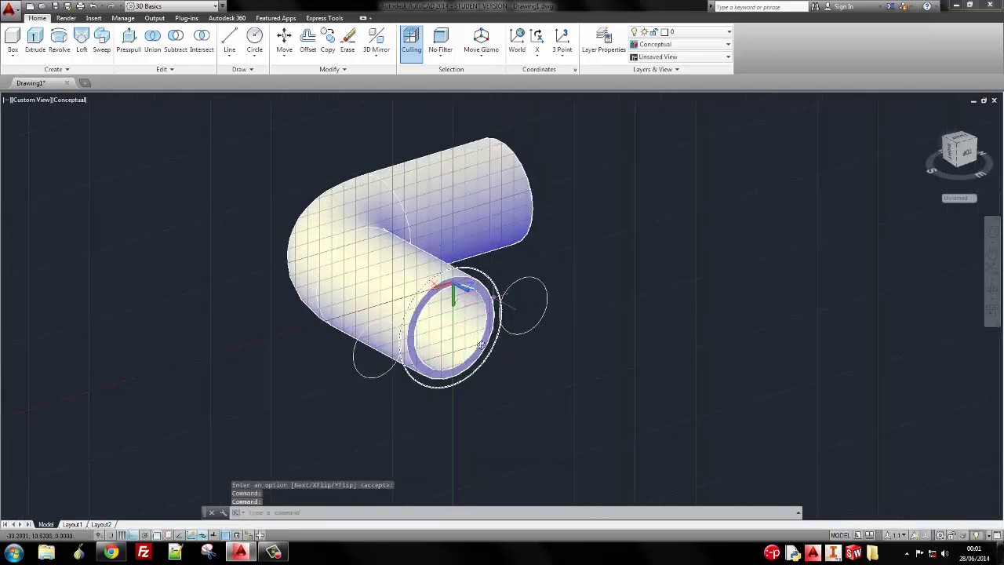
{"action": "scroll", "coordinate": [444, 347], "scroll_direction": "up", "scroll_amount": 2}
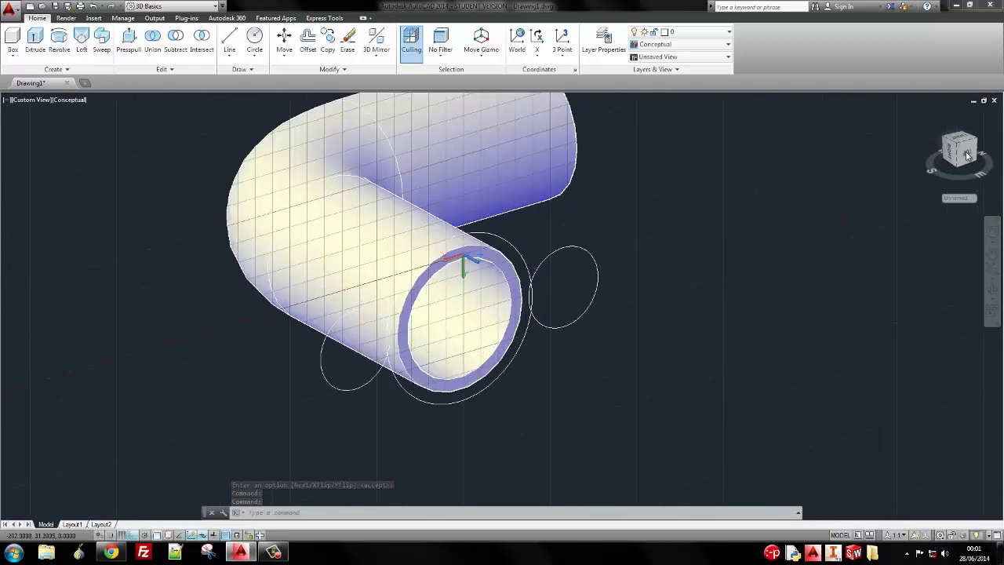
{"action": "left_click", "coordinate": [966, 156]}
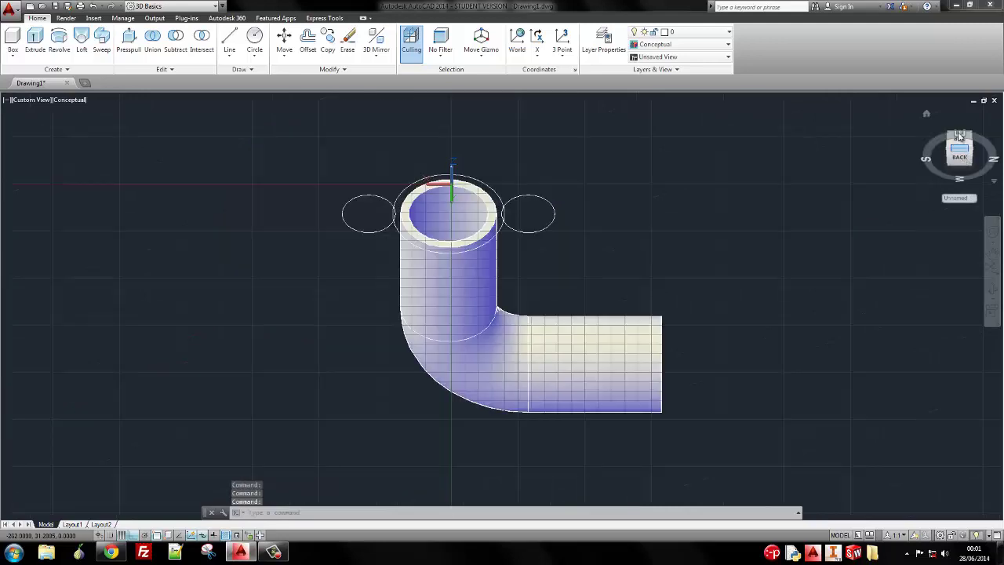
{"action": "left_click", "coordinate": [956, 147]}
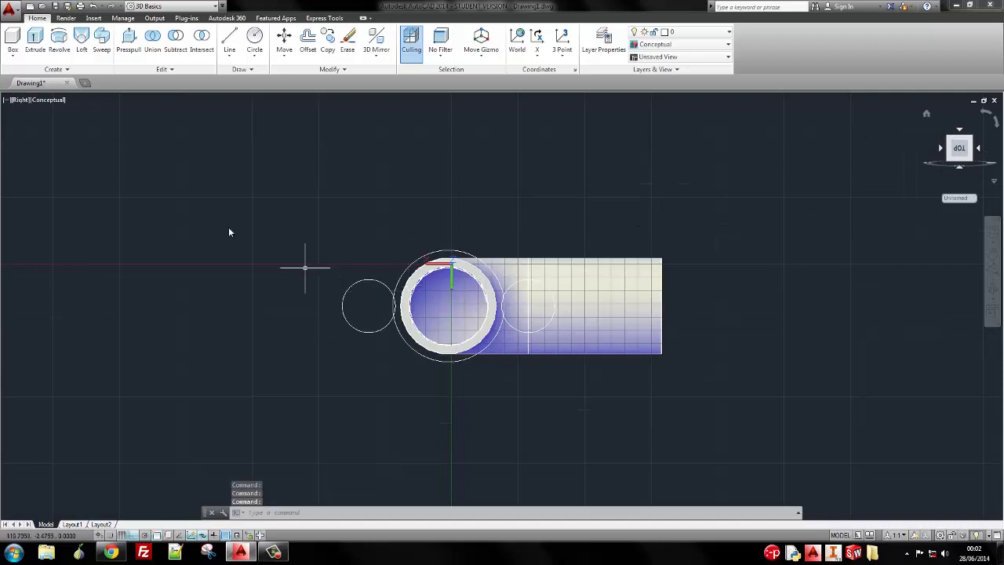
{"action": "scroll", "coordinate": [304, 267], "scroll_direction": "up", "scroll_amount": 2}
{"action": "middle_click_drag", "start_coordinate": [392, 253], "coordinate": [309, 230]}
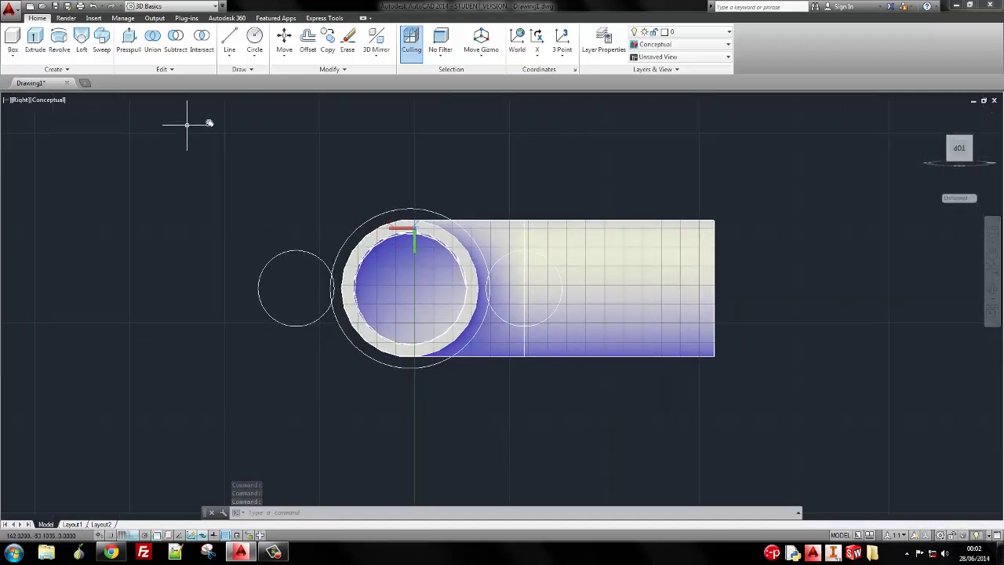
Draw a line tangent to the upper side of the free-standing small circle and the upper side of the large flange circle
{"action": "type", "text": "l"}
{"action": "key", "text": "Return"}
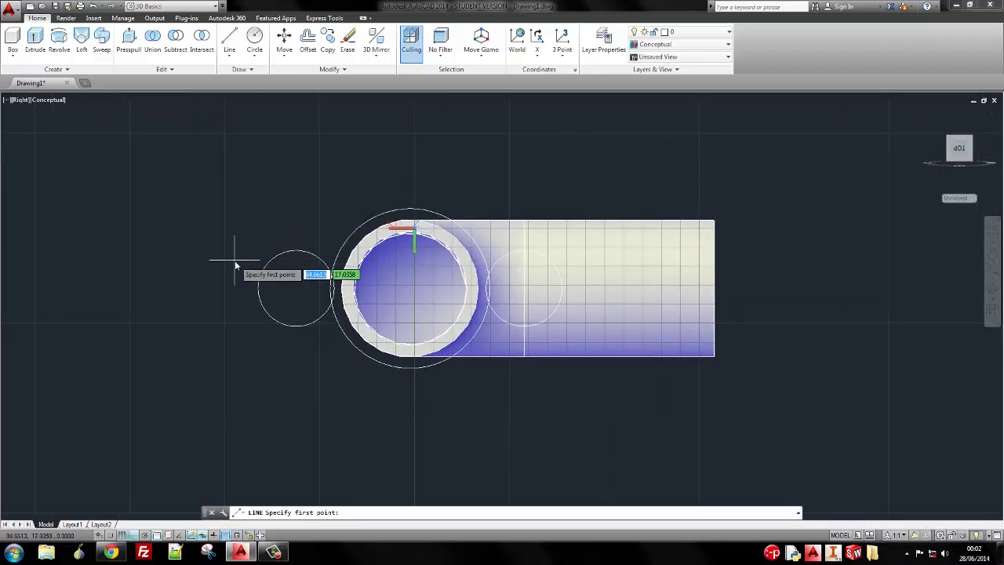
{"action": "right_click", "coordinate": [236, 266], "text": "shift"}
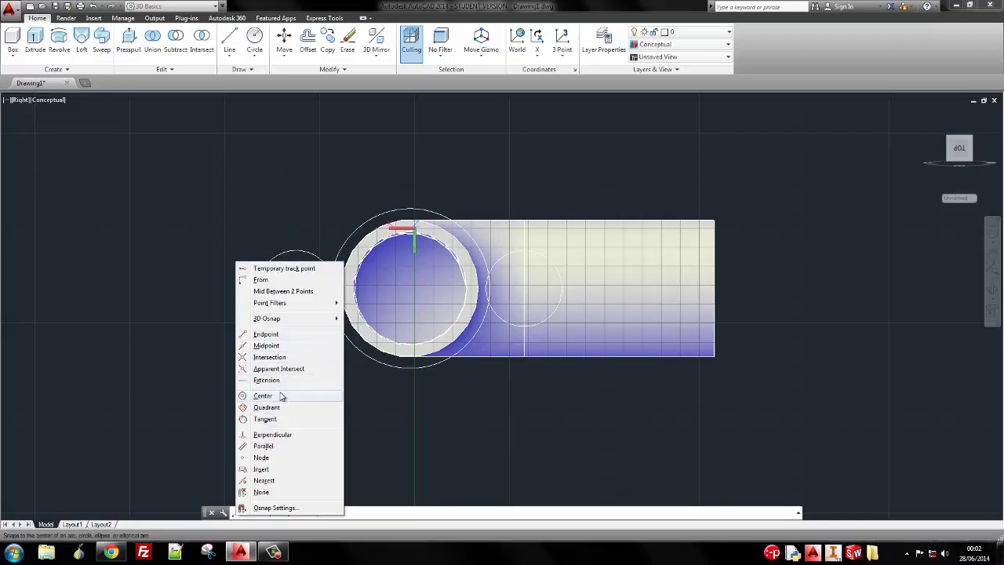
{"action": "left_click", "coordinate": [267, 419]}
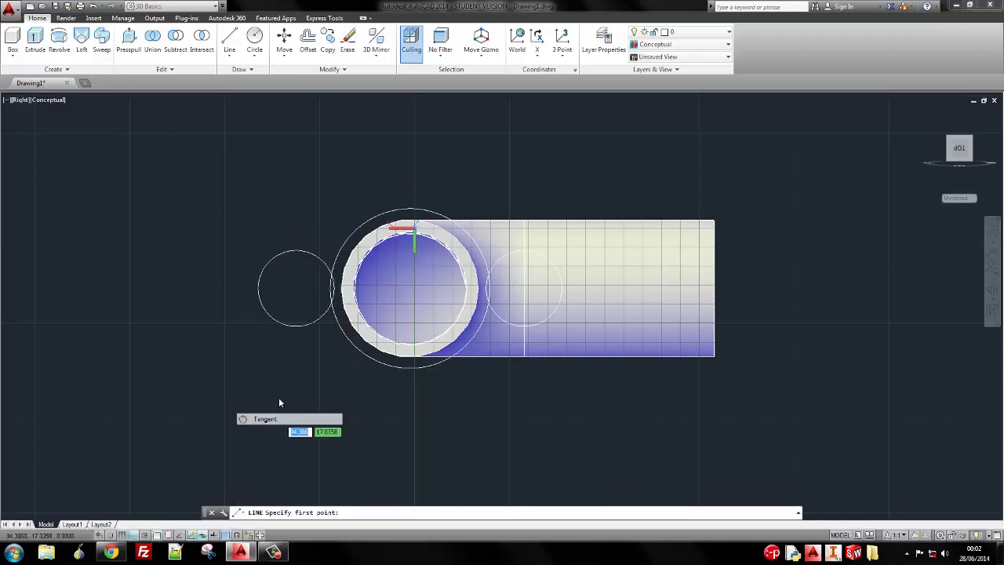
{"action": "left_click", "coordinate": [274, 259]}
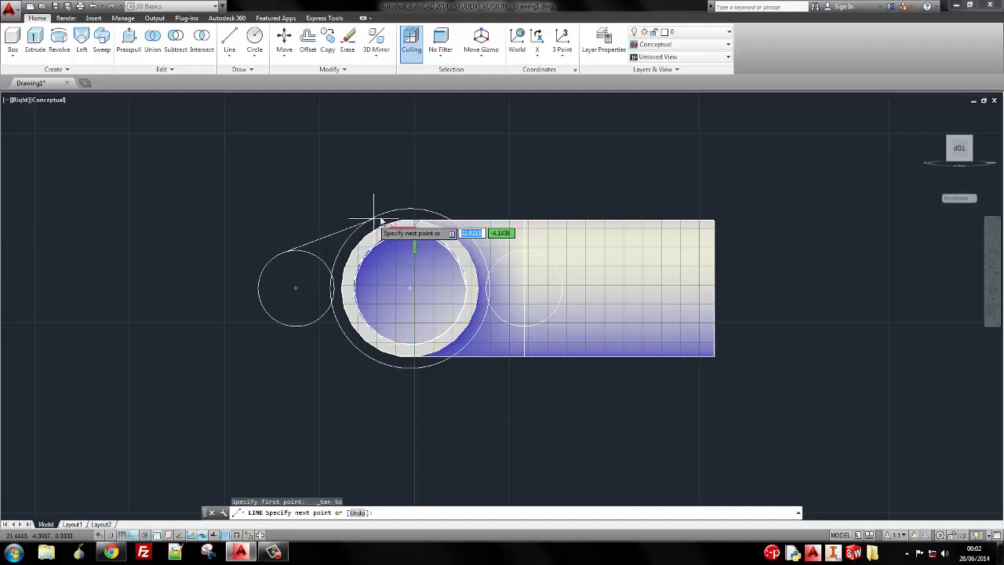
{"action": "right_click", "coordinate": [391, 215], "text": "shift"}
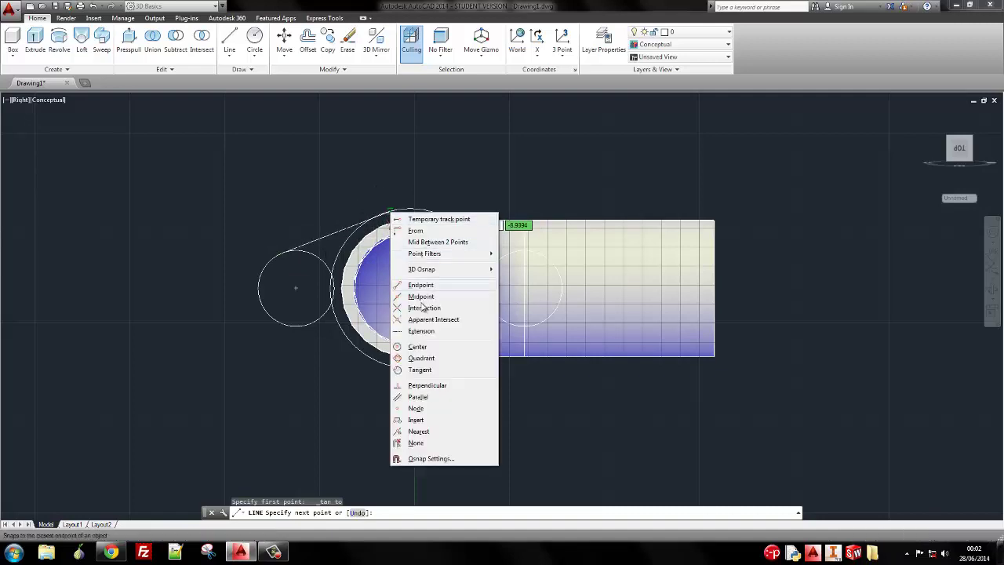
{"action": "left_click", "coordinate": [416, 365]}
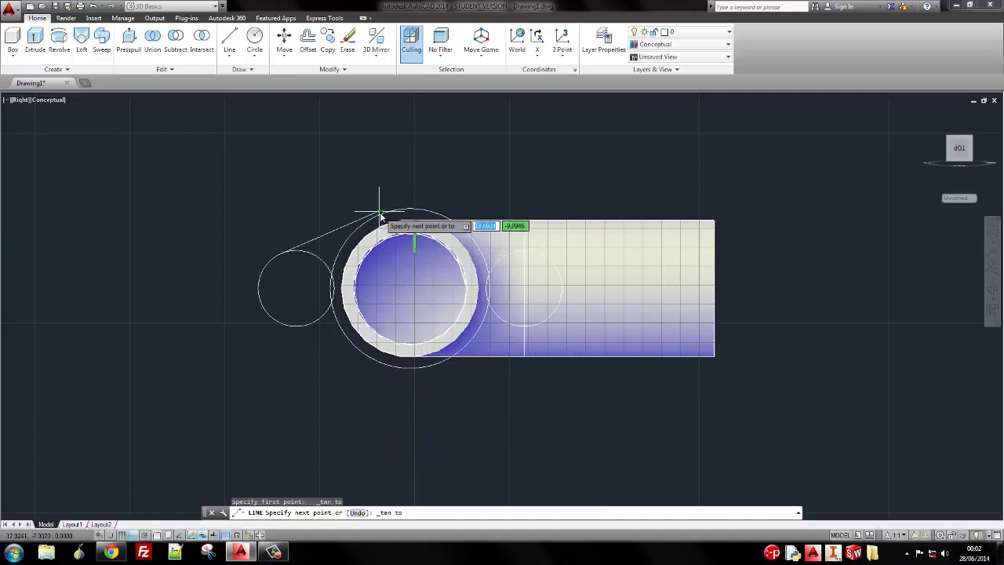
{"action": "left_click", "coordinate": [385, 205]}
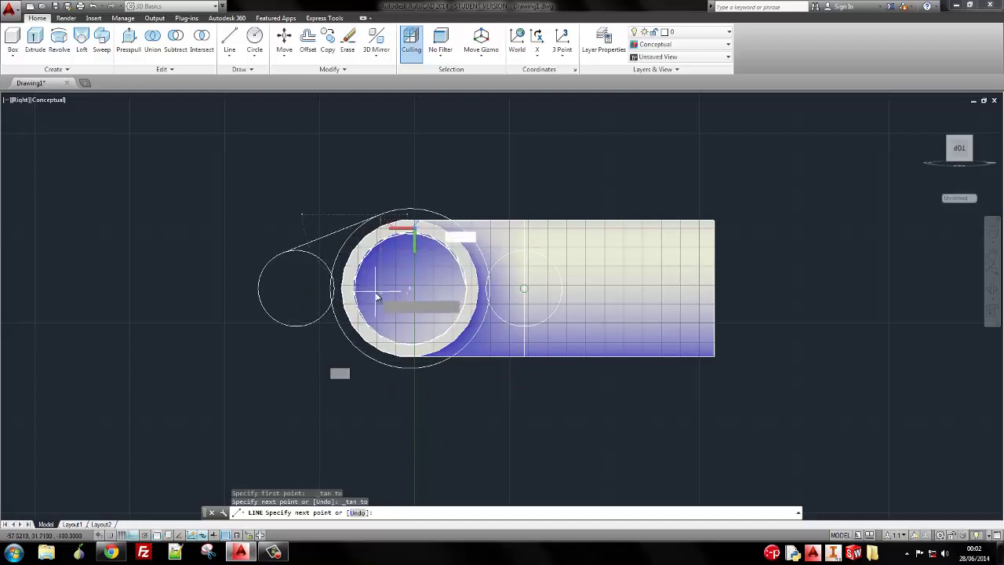
{"action": "key", "text": "Return"}
Draw a line tangent to the large flange circle's upper side and the small circle overlapping the pipe body
{"action": "key", "text": "Return"}
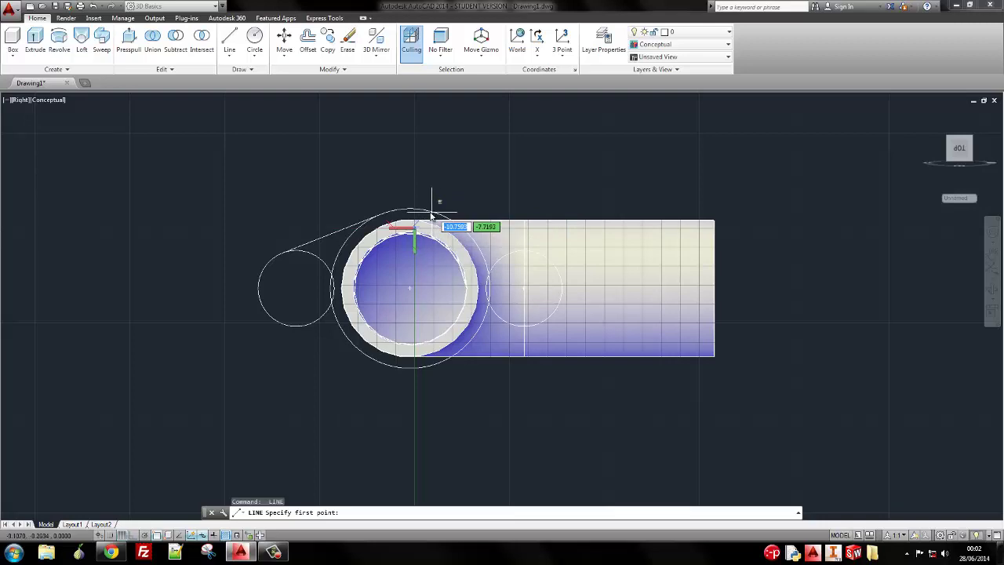
{"action": "right_click", "coordinate": [431, 216], "text": "shift"}
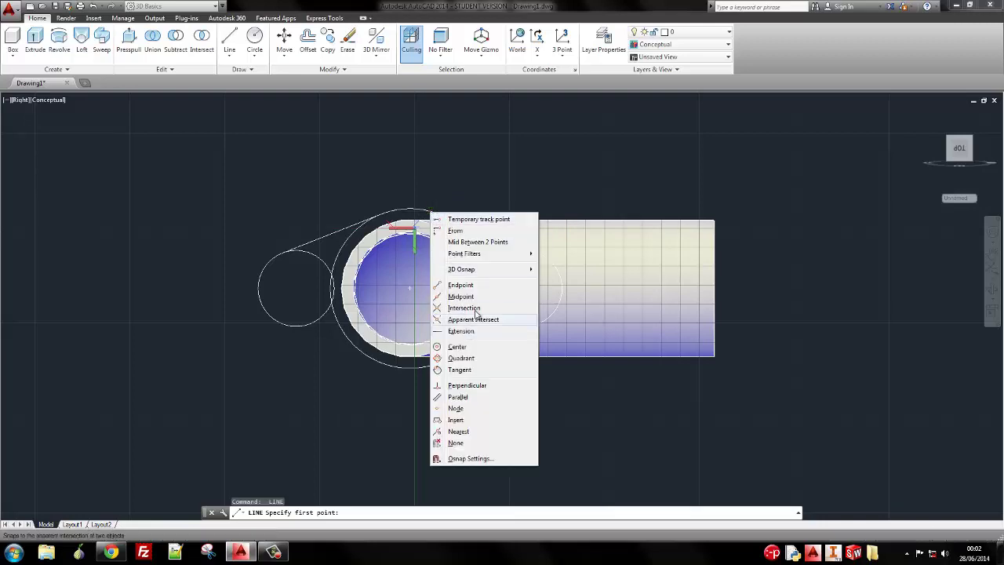
{"action": "left_click", "coordinate": [459, 370]}
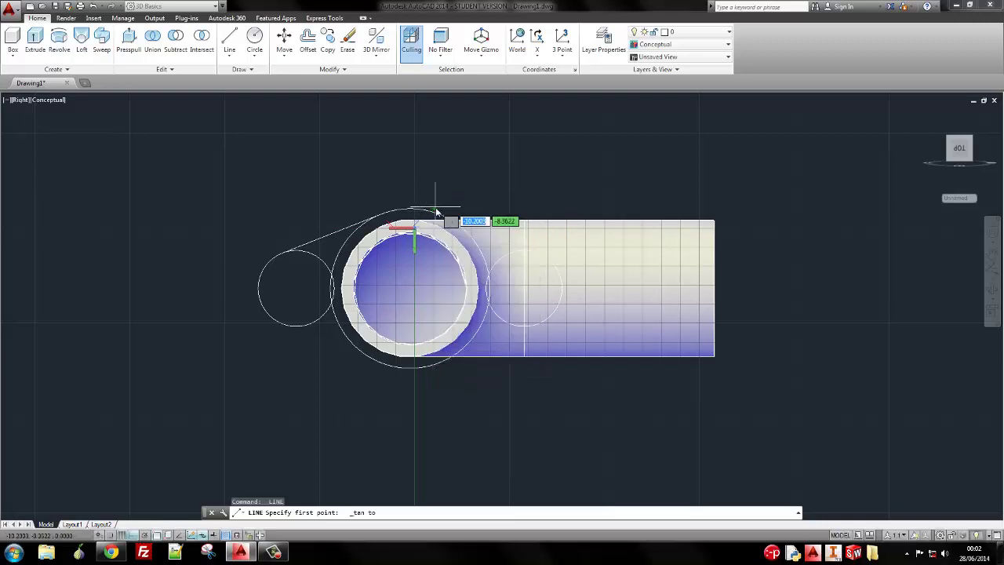
{"action": "left_click", "coordinate": [436, 211]}
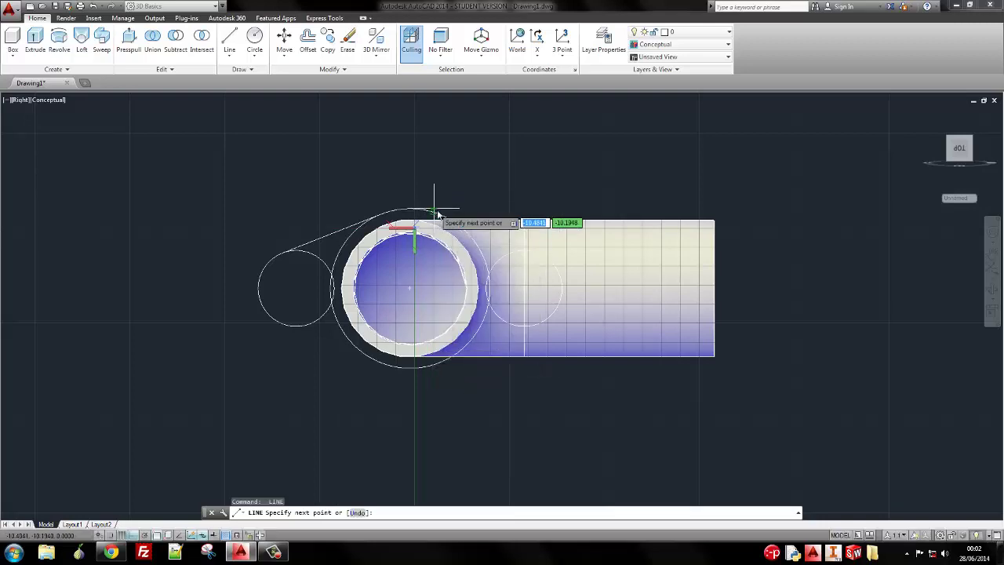
{"action": "right_click", "coordinate": [541, 256], "text": "shift"}
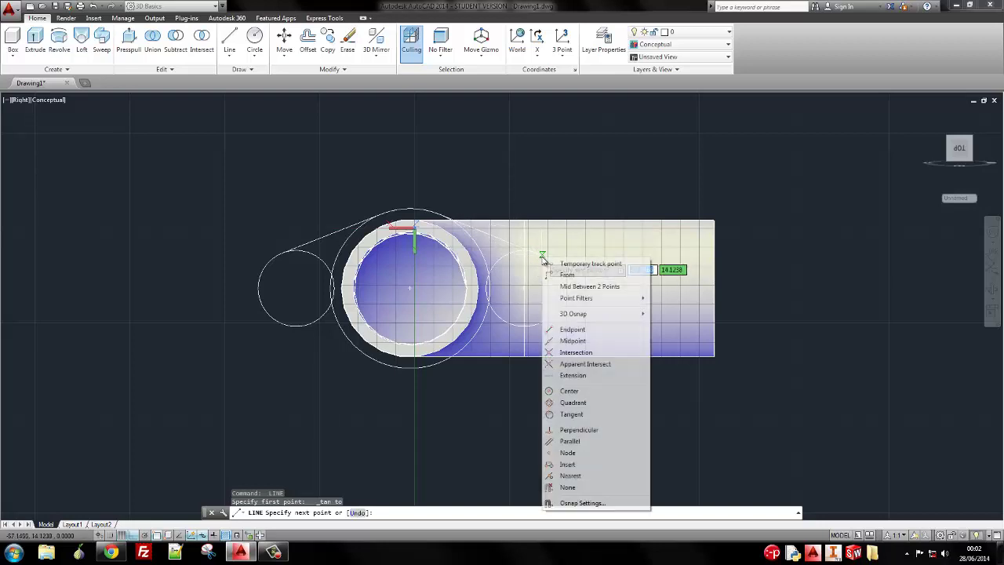
{"action": "left_click", "coordinate": [571, 414]}
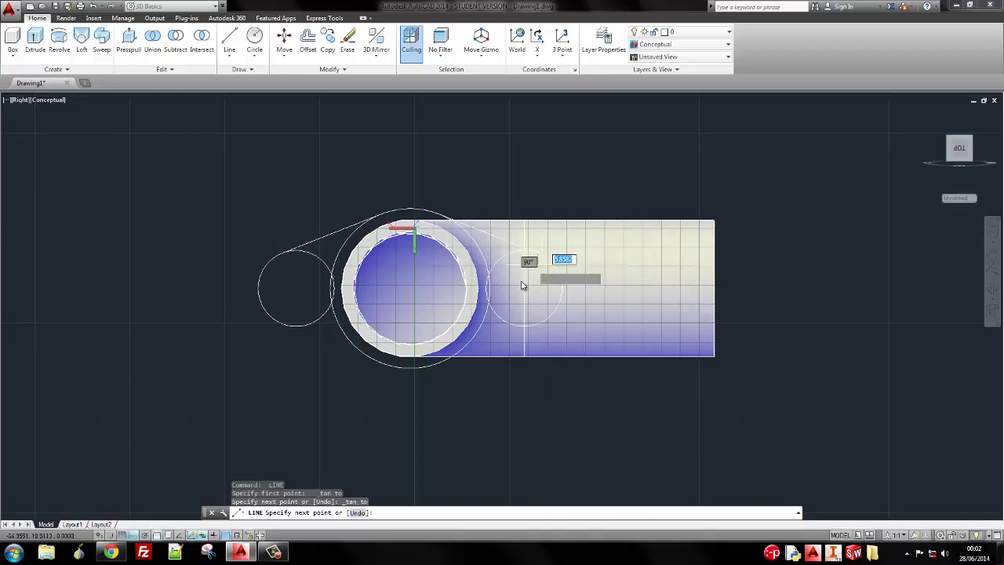
{"action": "left_click", "coordinate": [588, 315]}
{"action": "key", "text": "Return"}
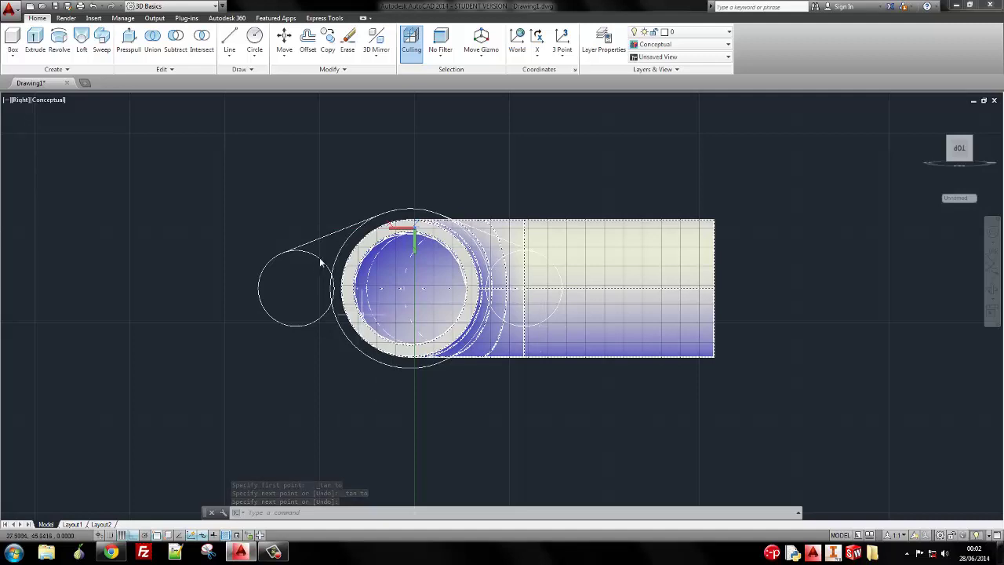
Mirror both tangent lines about the horizontal axis through the outer quadrants of the two small circles, keeping the originals
{"action": "left_click", "coordinate": [329, 233]}
{"action": "left_click", "coordinate": [473, 210]}
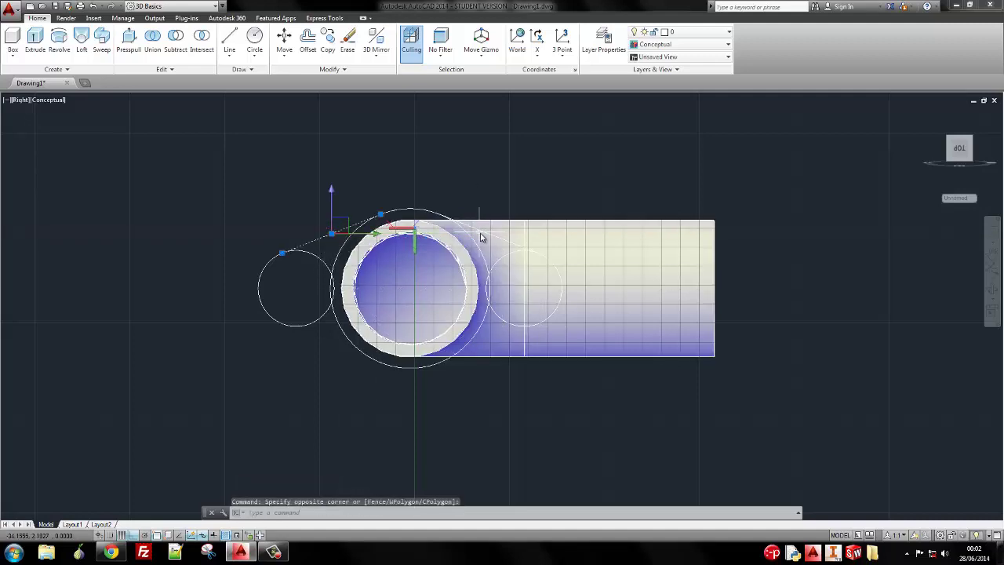
{"action": "left_click", "coordinate": [482, 235]}
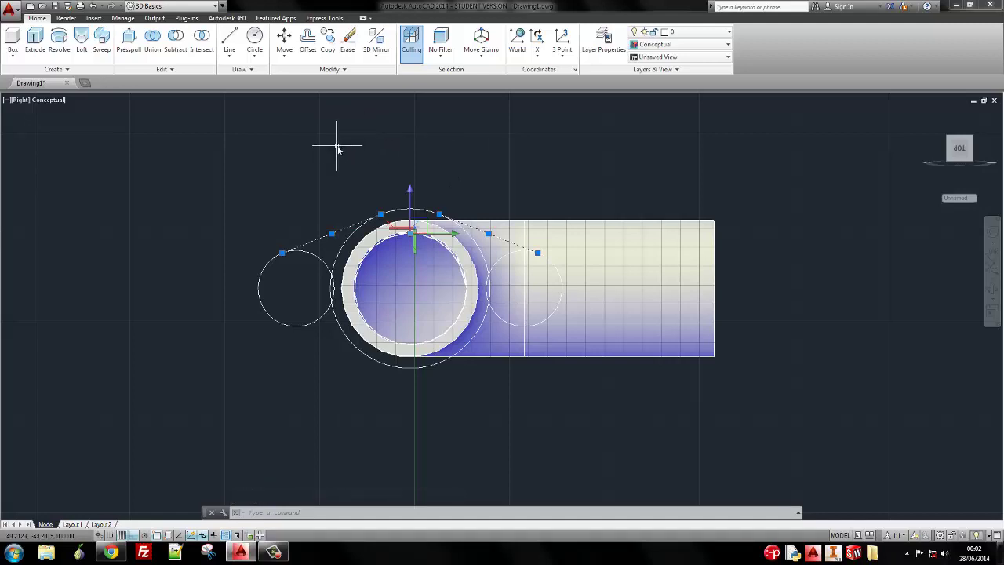
{"action": "left_click", "coordinate": [330, 70]}
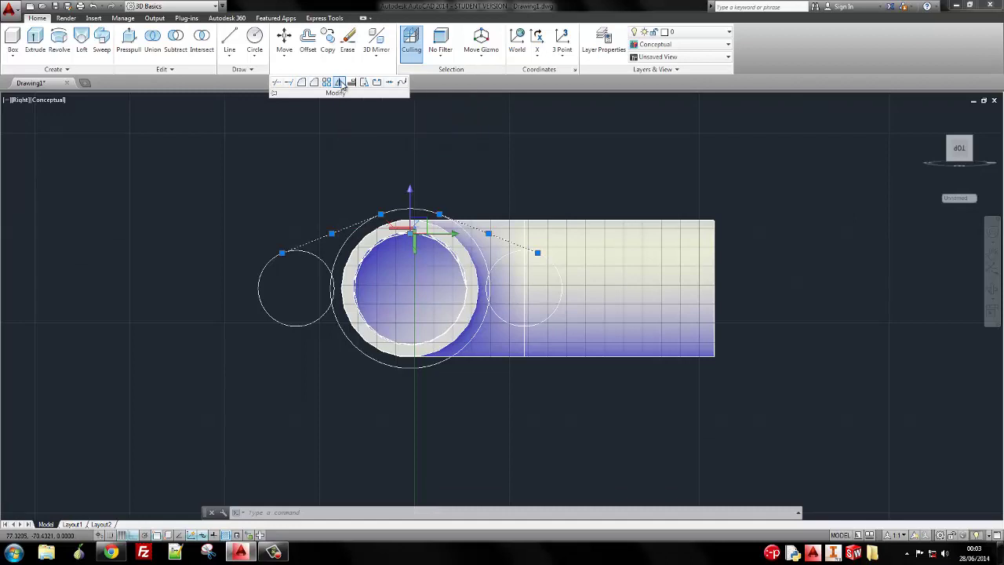
{"action": "left_click", "coordinate": [339, 82]}
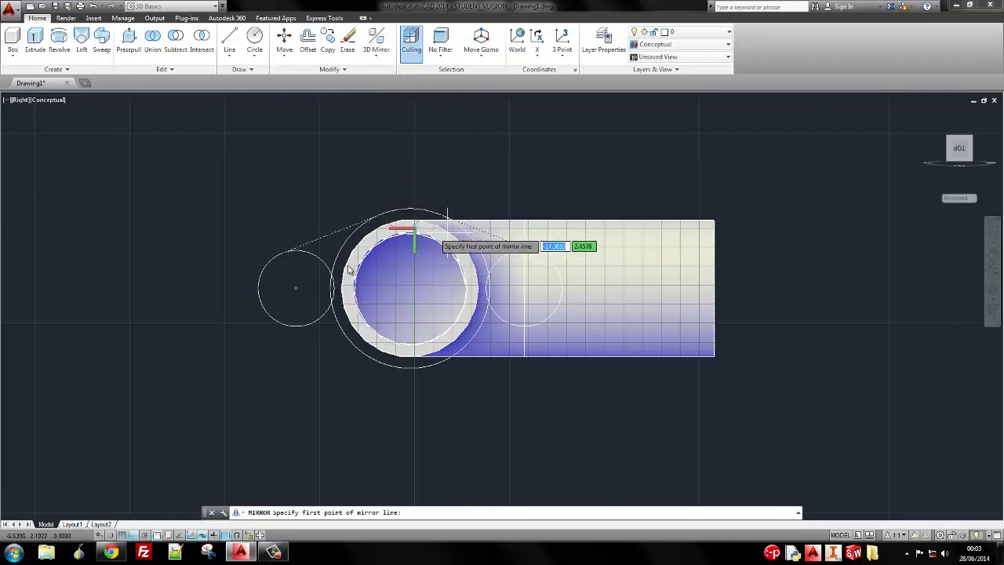
{"action": "left_click", "coordinate": [258, 288]}
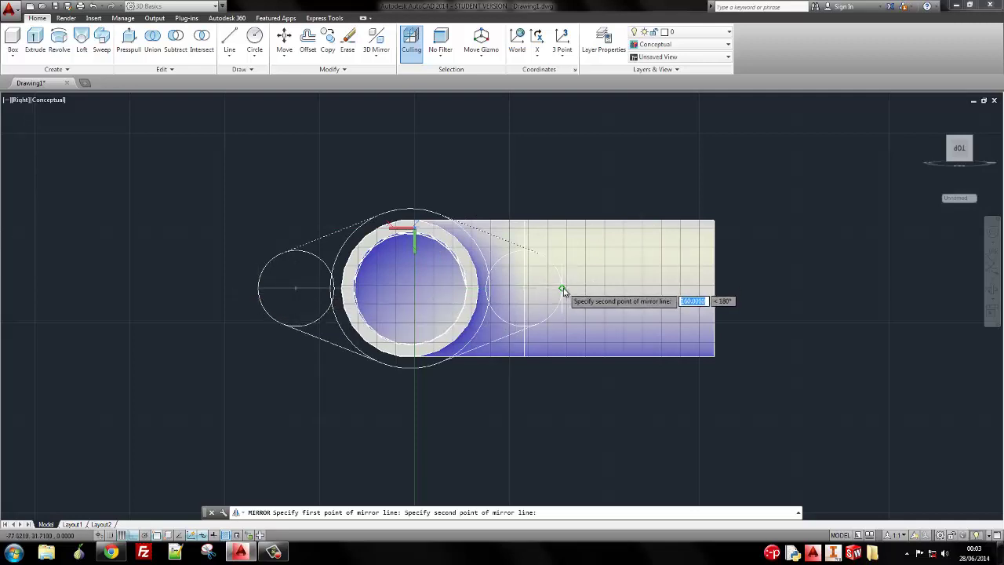
{"action": "left_click", "coordinate": [563, 289]}
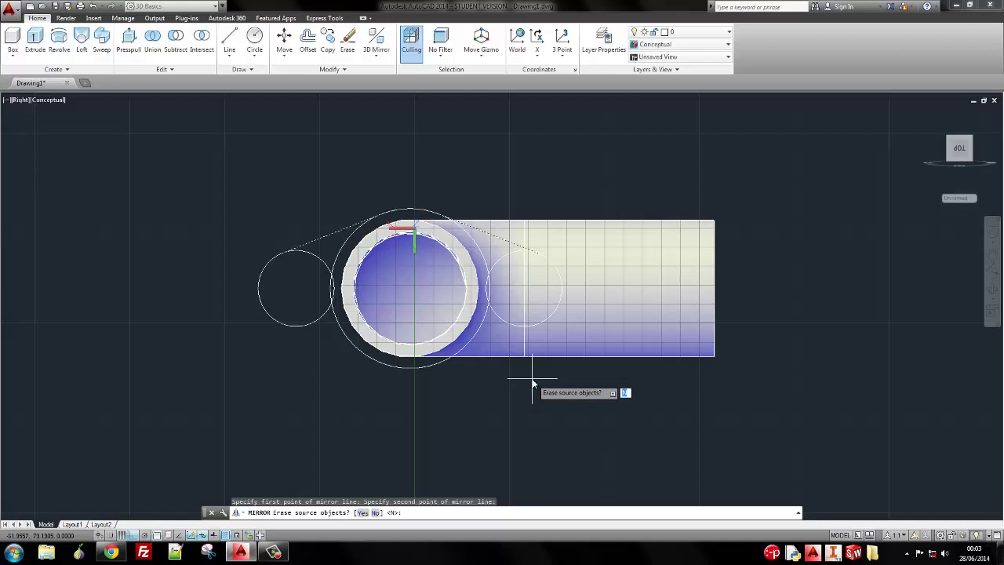
{"action": "key", "text": "Return"}
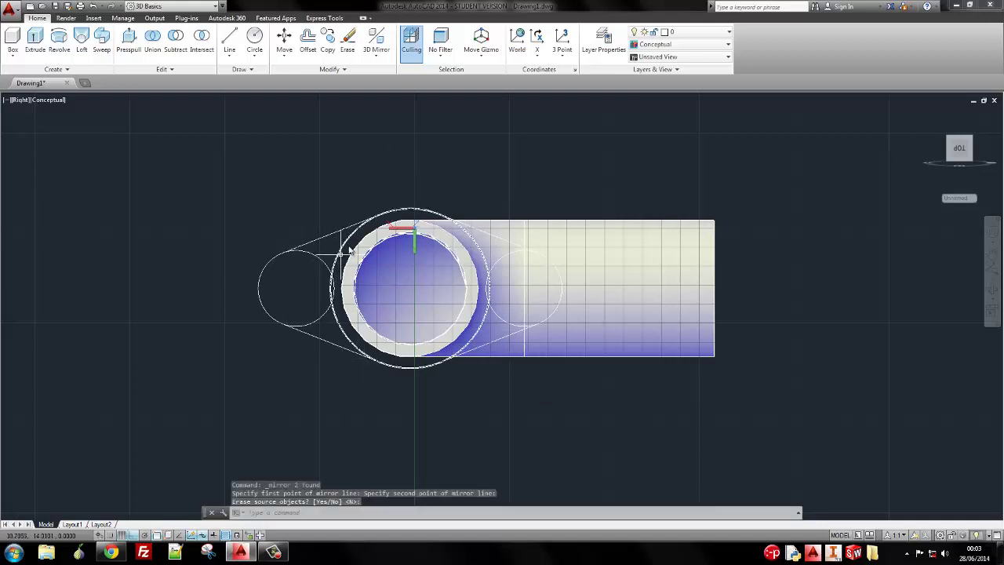
Trim the inner arc of the free-standing small circle, using its two tangent lines as cutting edges
{"action": "left_click", "coordinate": [322, 266]}
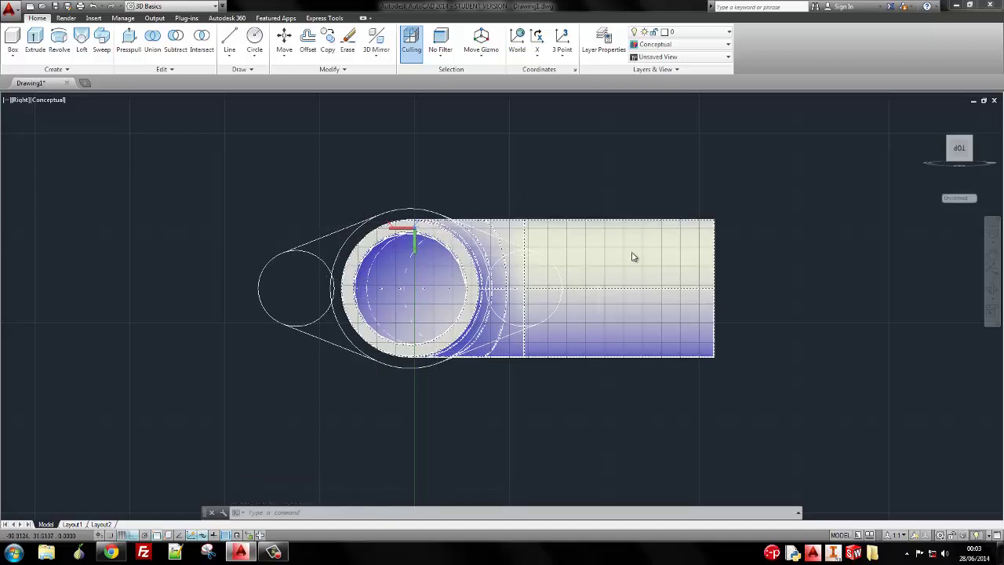
{"action": "middle_click_drag", "start_coordinate": [633, 256], "coordinate": [586, 265], "text": "shift"}
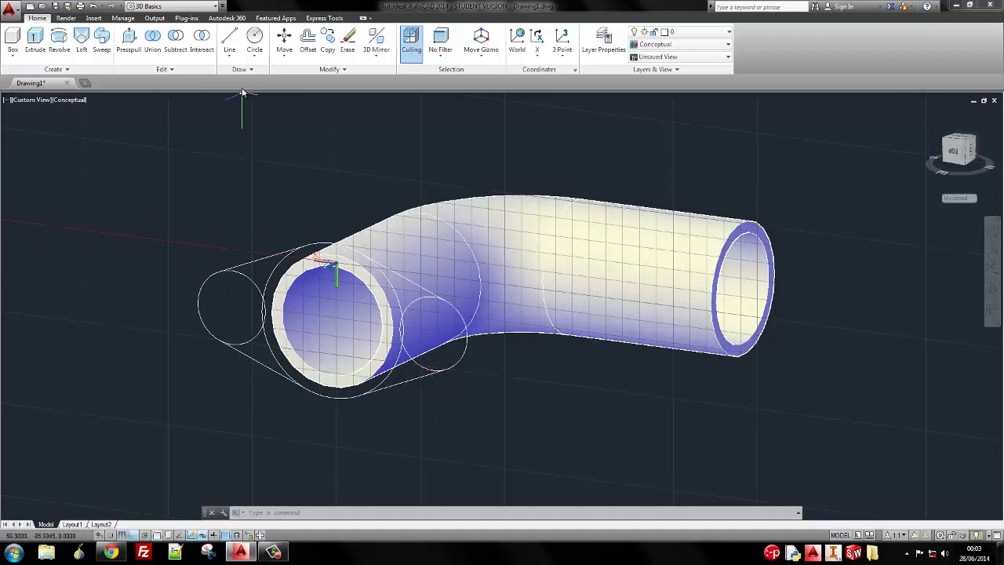
{"action": "left_click", "coordinate": [372, 71]}
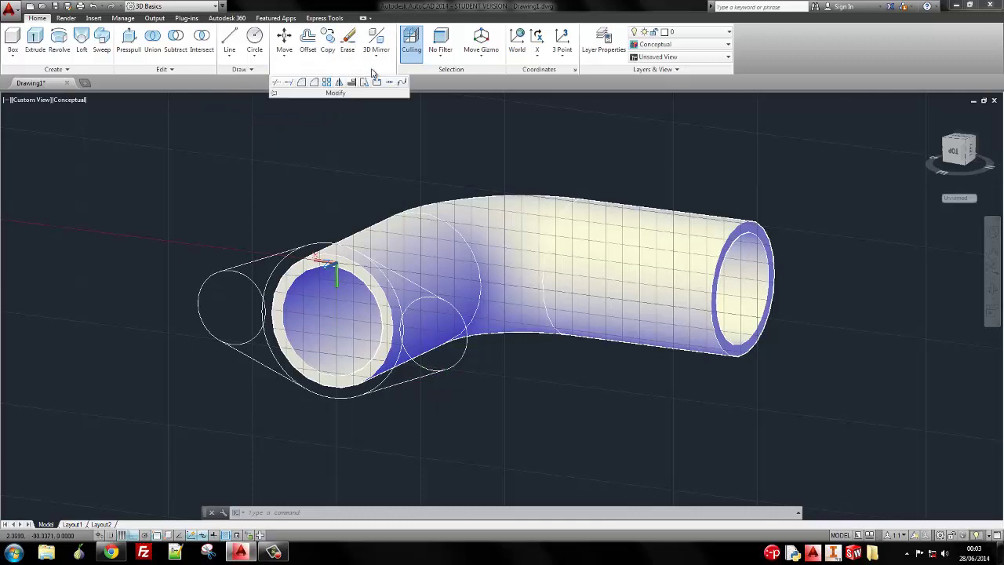
{"action": "left_click", "coordinate": [277, 82]}
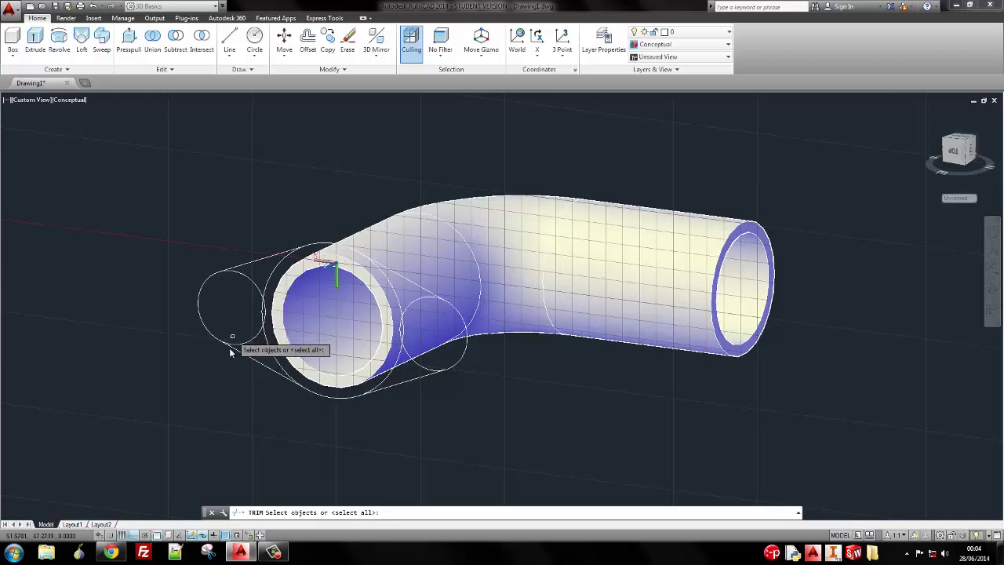
{"action": "left_click", "coordinate": [244, 268]}
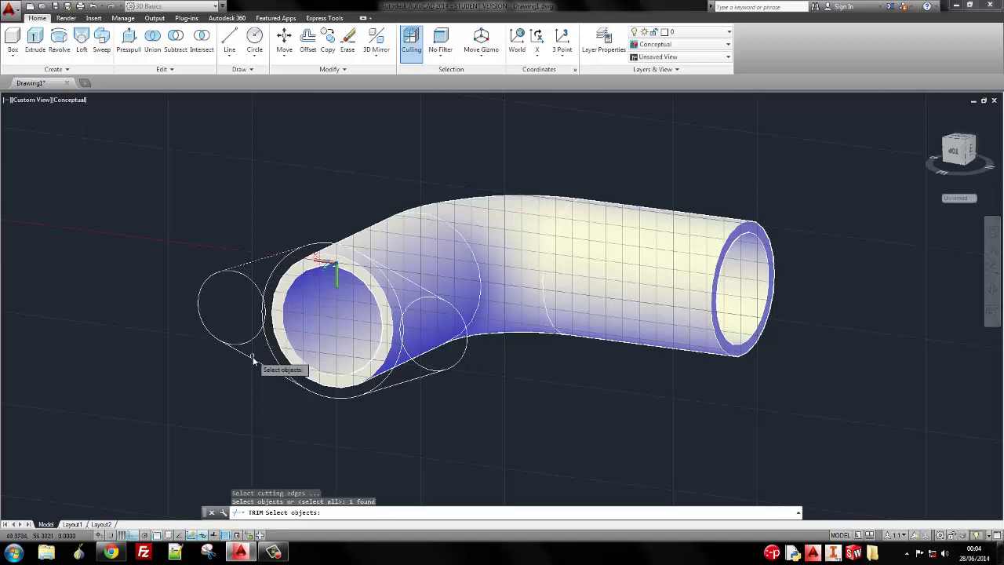
{"action": "left_click", "coordinate": [251, 358]}
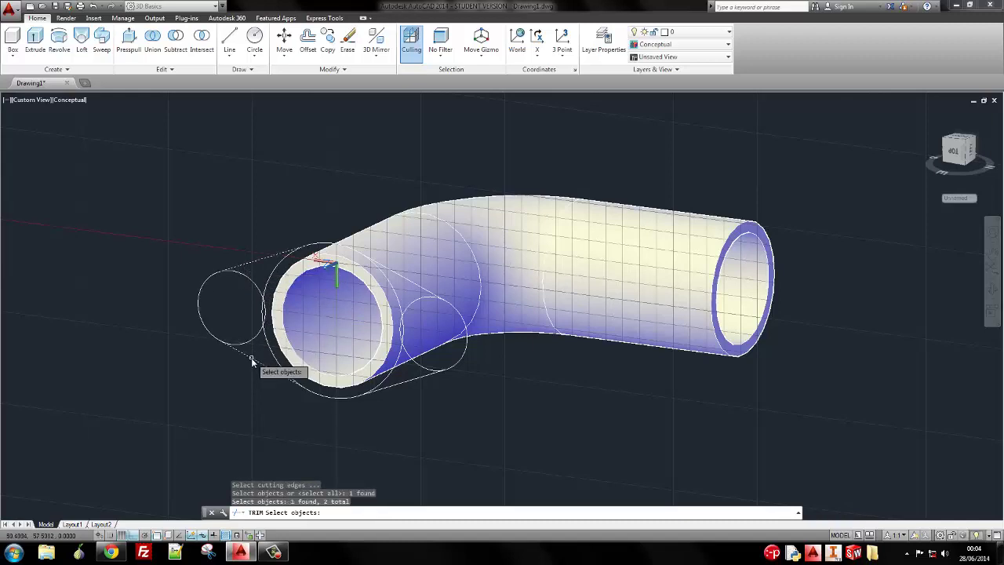
{"action": "key", "text": "Return"}
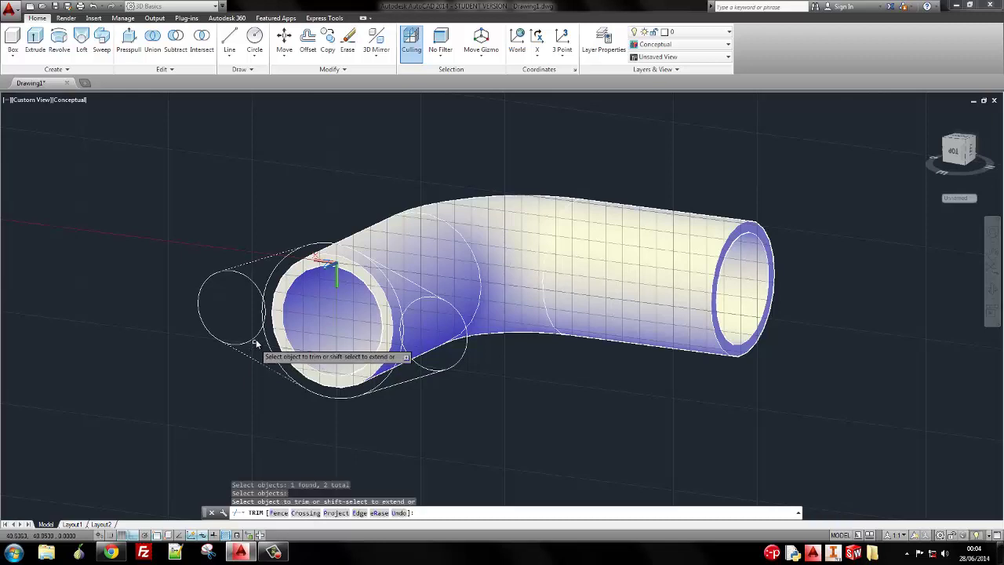
{"action": "left_click", "coordinate": [252, 338]}
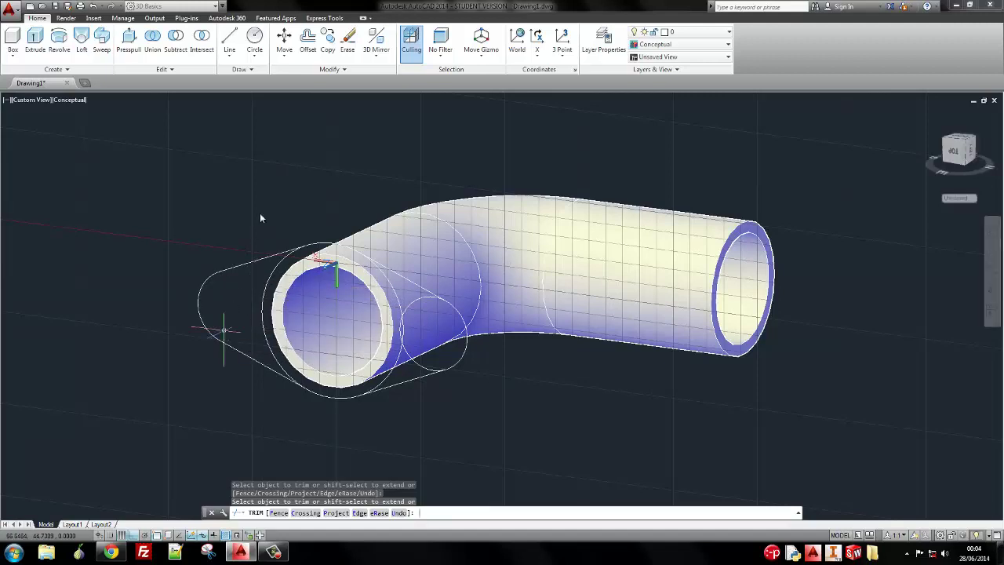
{"action": "key", "text": "Return"}
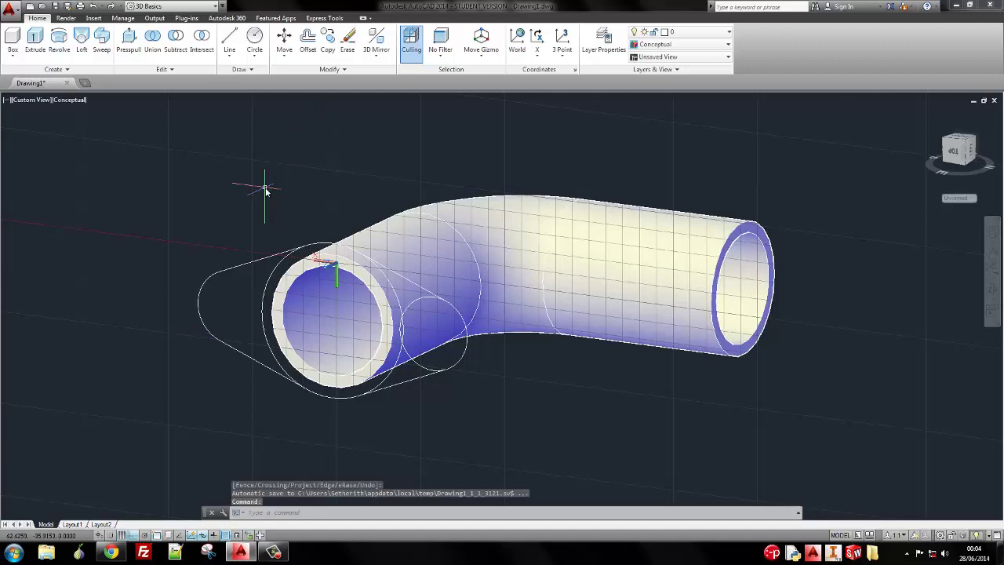
Trim the inner arc of the small circle overlapping the pipe body, using all objects as cutting edges
{"action": "key", "text": "Return"}
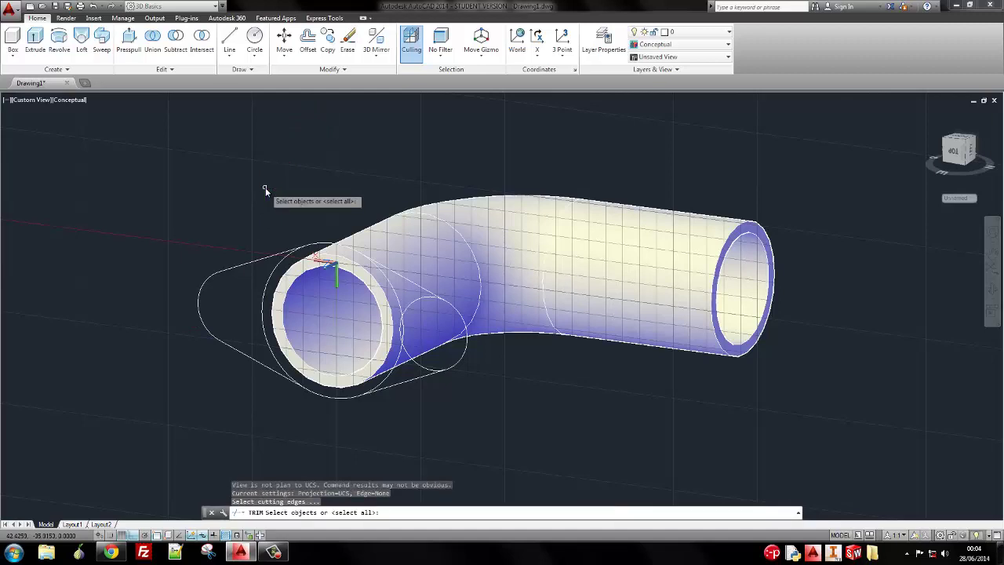
{"action": "key", "text": "Return"}
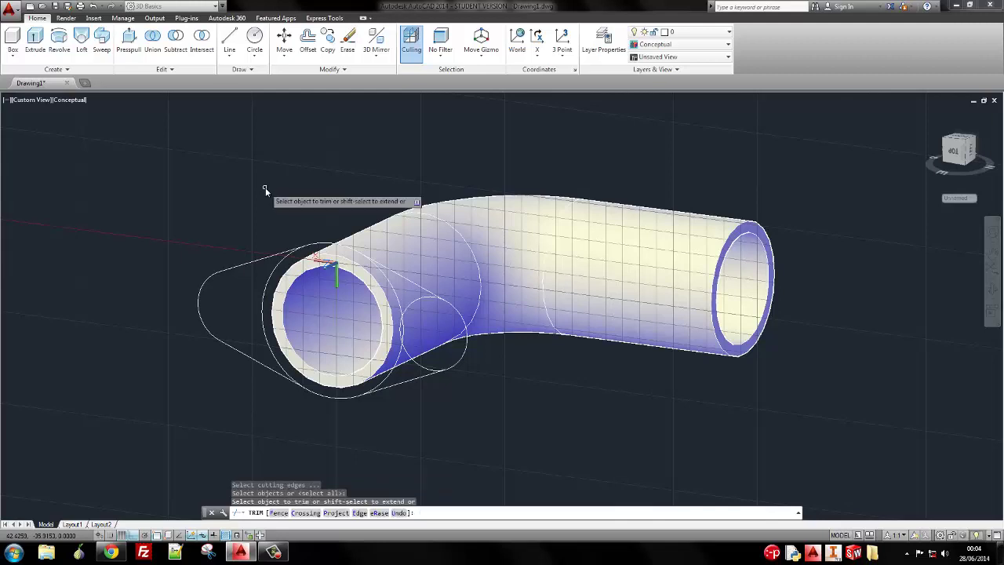
{"action": "left_click", "coordinate": [411, 307]}
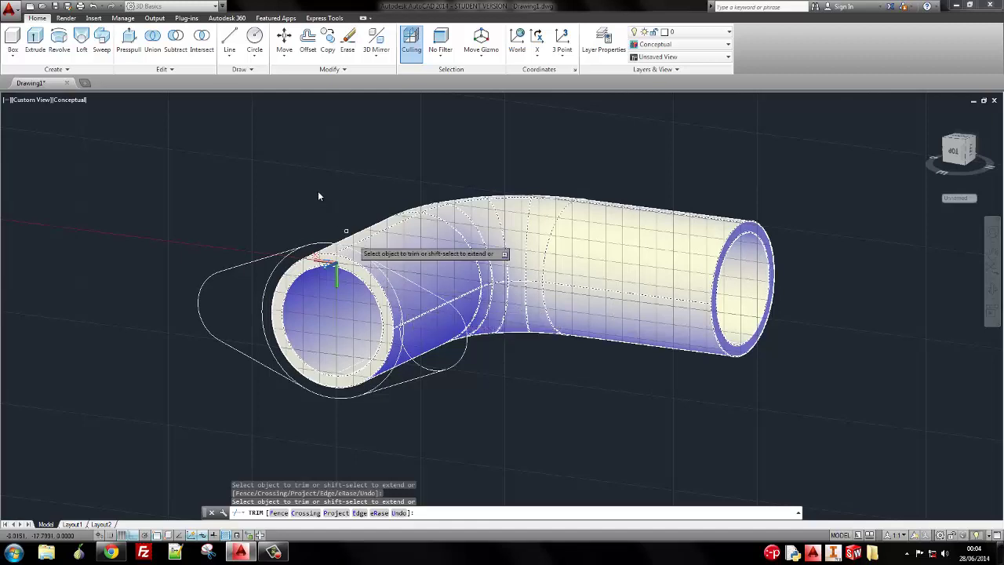
{"action": "key", "text": "Escape"}
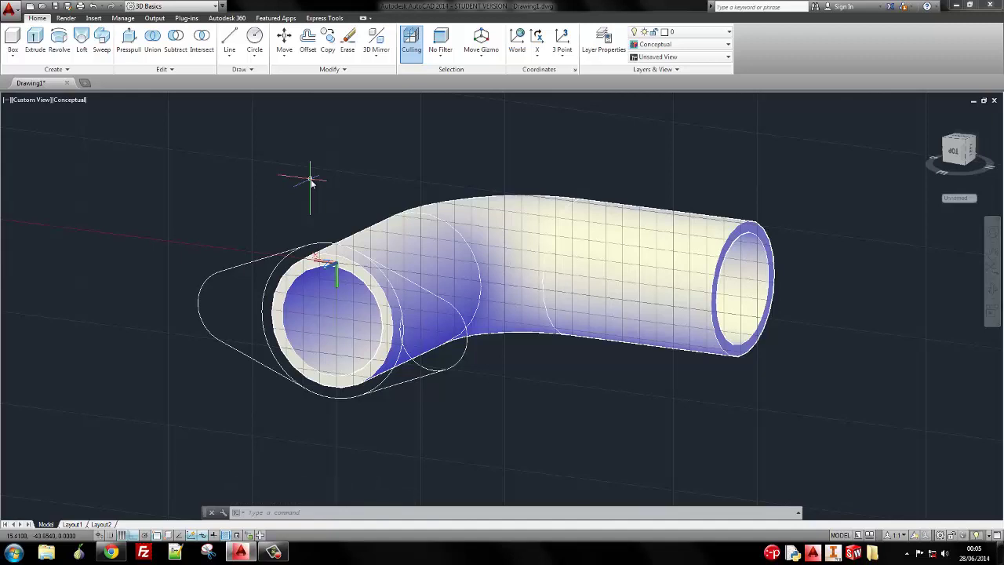
Trim the side arcs of the large flange circle inside the tangent lines, using all objects as cutting edges
{"action": "key", "text": "Return"}
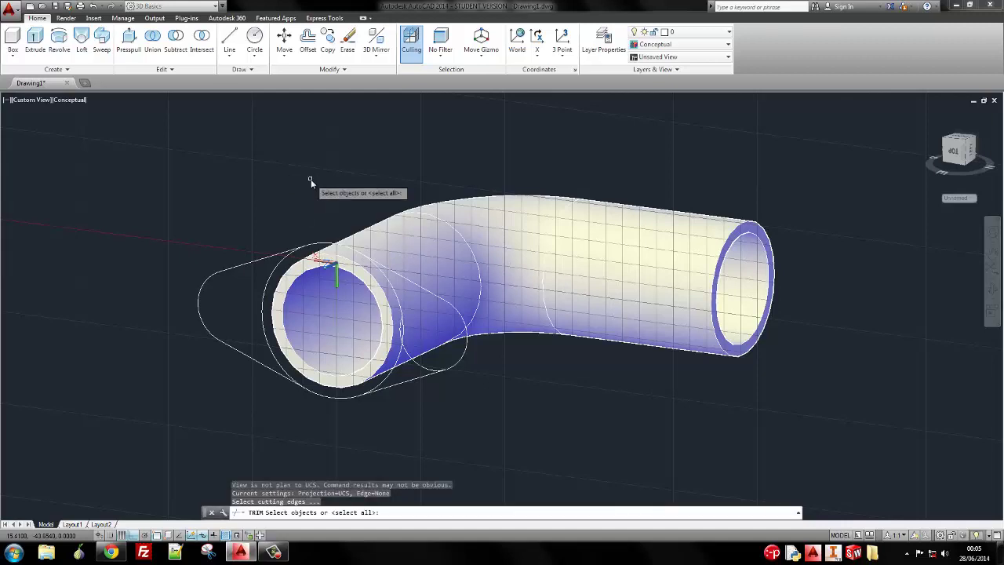
{"action": "key", "text": "Return"}
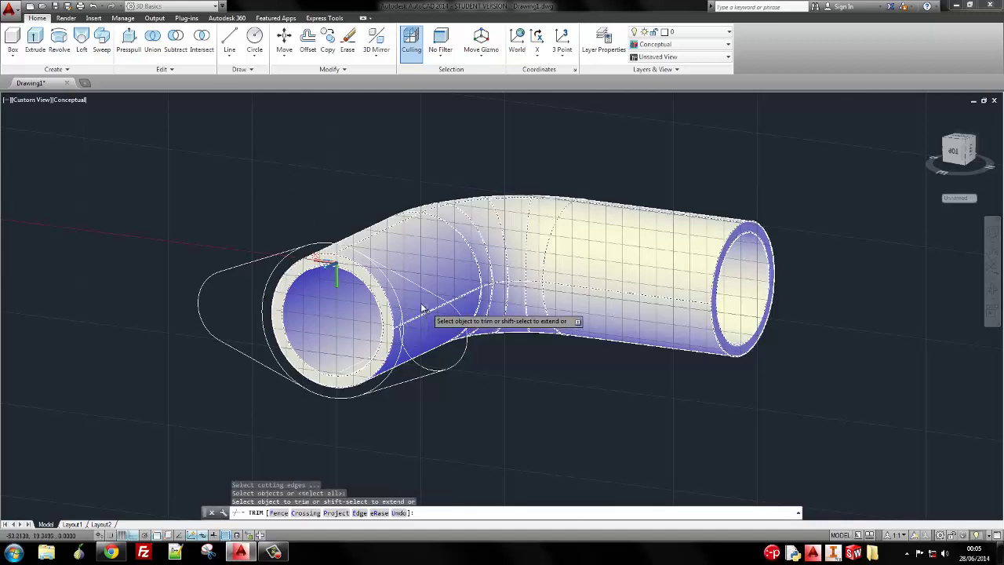
{"action": "left_click", "coordinate": [422, 308]}
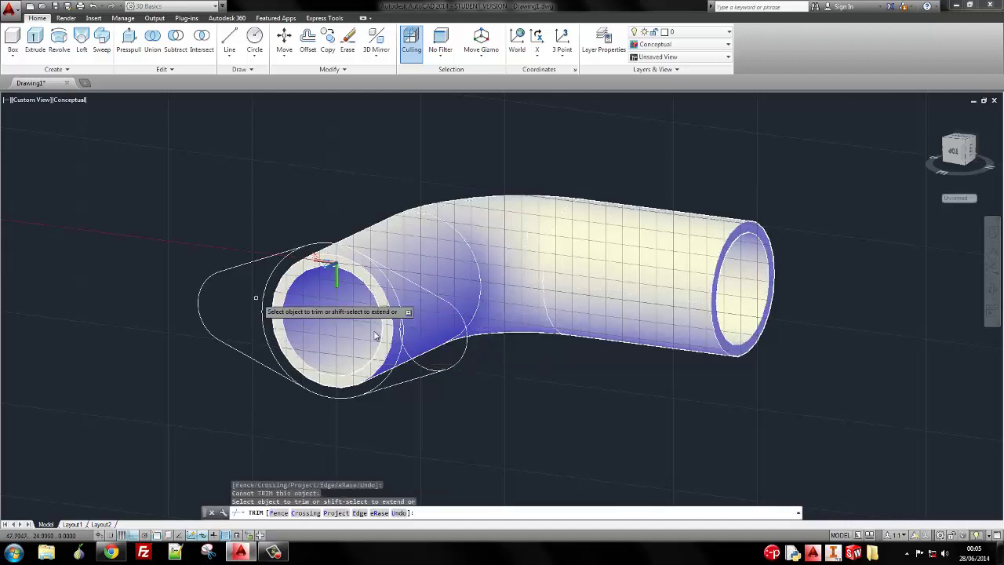
{"action": "mouse_move", "coordinate": [471, 310]}
{"action": "middle_mouse_down", "text": "shift"}
{"action": "mouse_move", "coordinate": [459, 270]}
{"action": "mouse_move", "coordinate": [439, 265]}
{"action": "mouse_move", "coordinate": [469, 259]}
{"action": "mouse_move", "coordinate": [481, 324]}
{"action": "middle_mouse_up", "text": "shift"}
{"action": "left_click", "coordinate": [463, 297]}
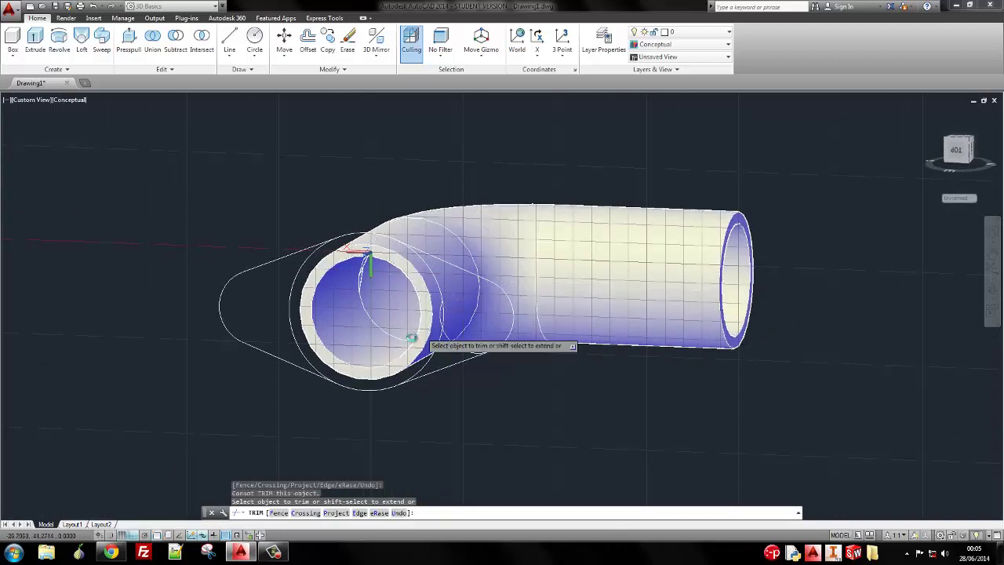
{"action": "left_click", "coordinate": [273, 285]}
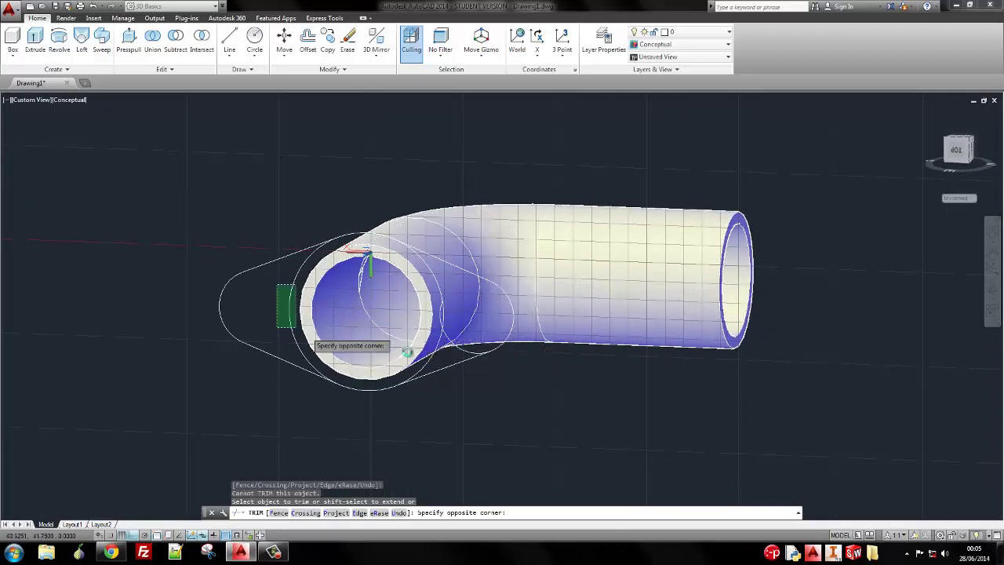
{"action": "left_click", "coordinate": [461, 345]}
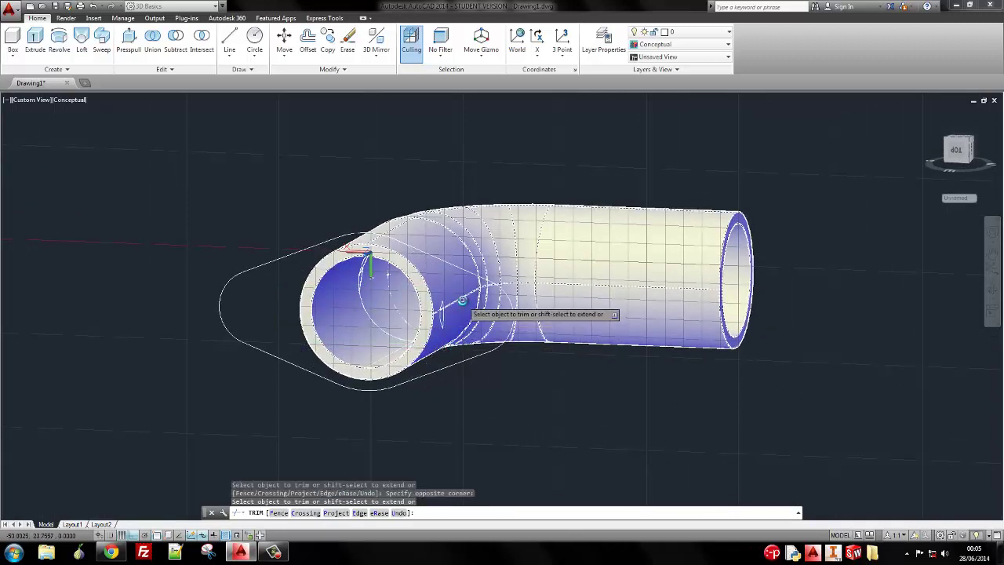
Try to trim the leftover lens-shaped arcs between the large flange circle and the small circle overlapping the pipe body
{"action": "left_click", "coordinate": [285, 283]}
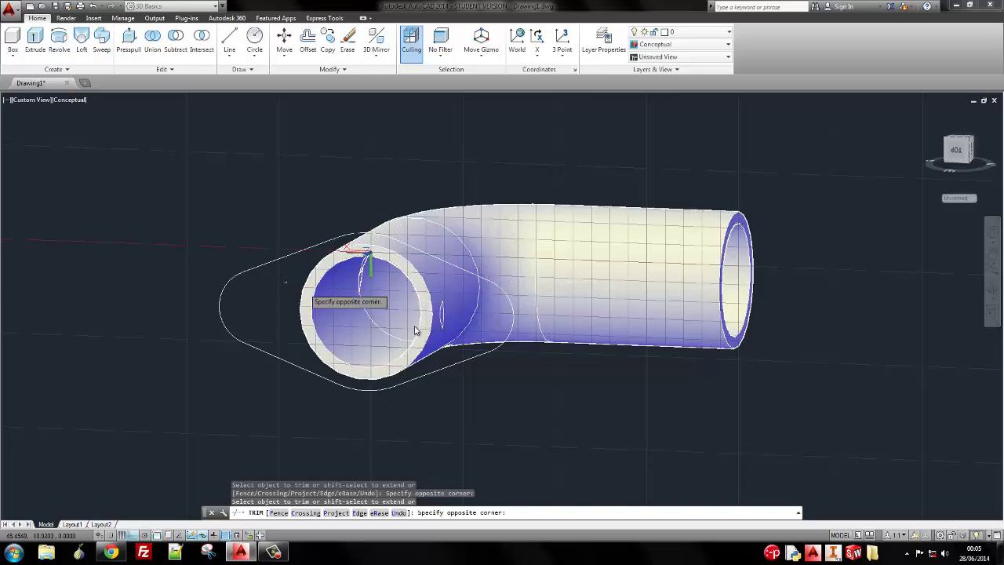
{"action": "left_click", "coordinate": [459, 345]}
{"action": "mouse_move", "coordinate": [391, 299]}
{"action": "middle_mouse_down", "text": "shift"}
{"action": "mouse_move", "coordinate": [384, 306]}
{"action": "mouse_move", "coordinate": [409, 305]}
{"action": "mouse_move", "coordinate": [421, 287]}
{"action": "mouse_move", "coordinate": [400, 302]}
{"action": "middle_mouse_up", "text": "shift"}
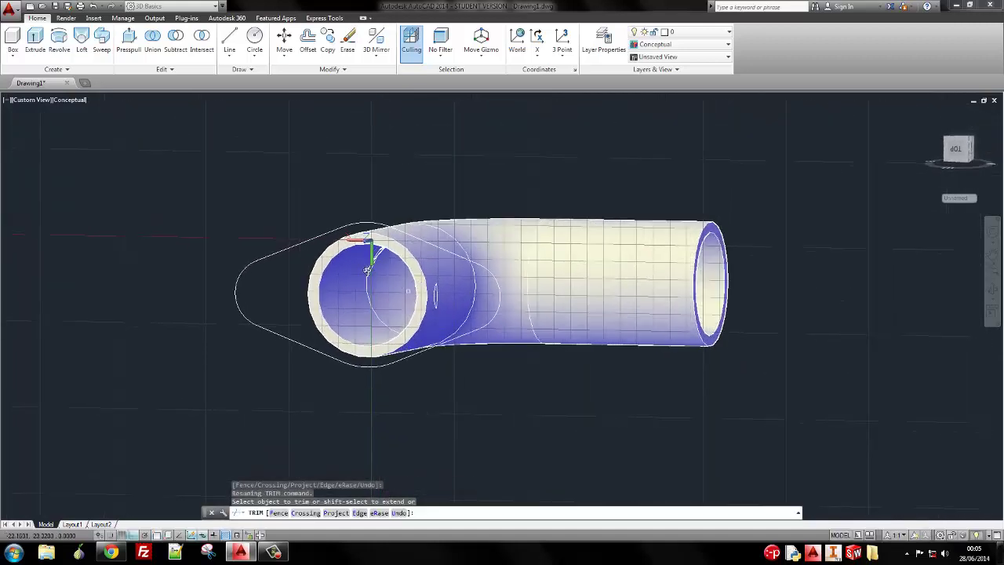
{"action": "key", "text": "Escape"}
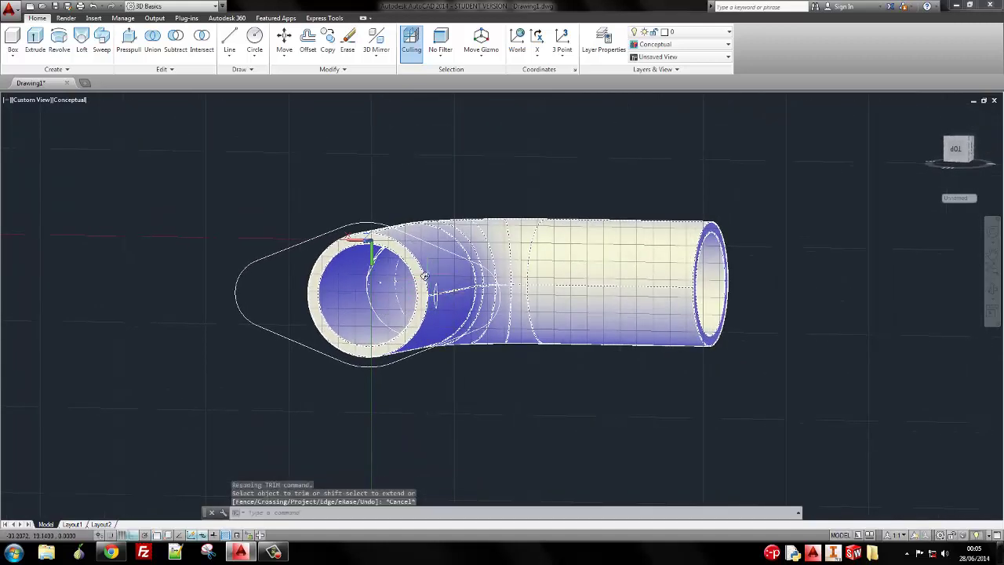
{"action": "left_click", "coordinate": [444, 311]}
{"action": "key", "text": "Escape"}
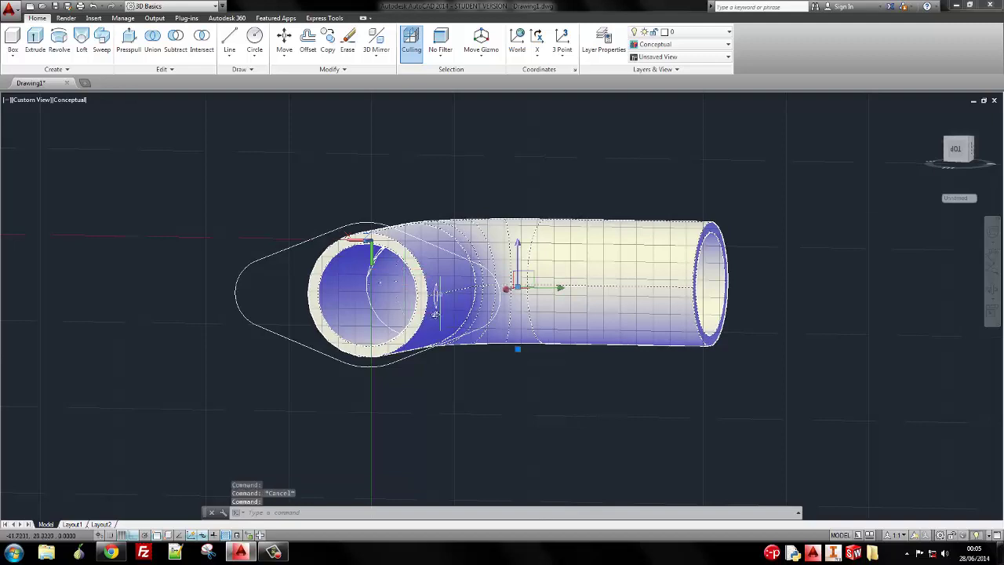
Delete the leftover construction curves lying inside the bent pipe near its flange end
{"action": "left_click", "coordinate": [291, 273]}
{"action": "left_click", "coordinate": [439, 330]}
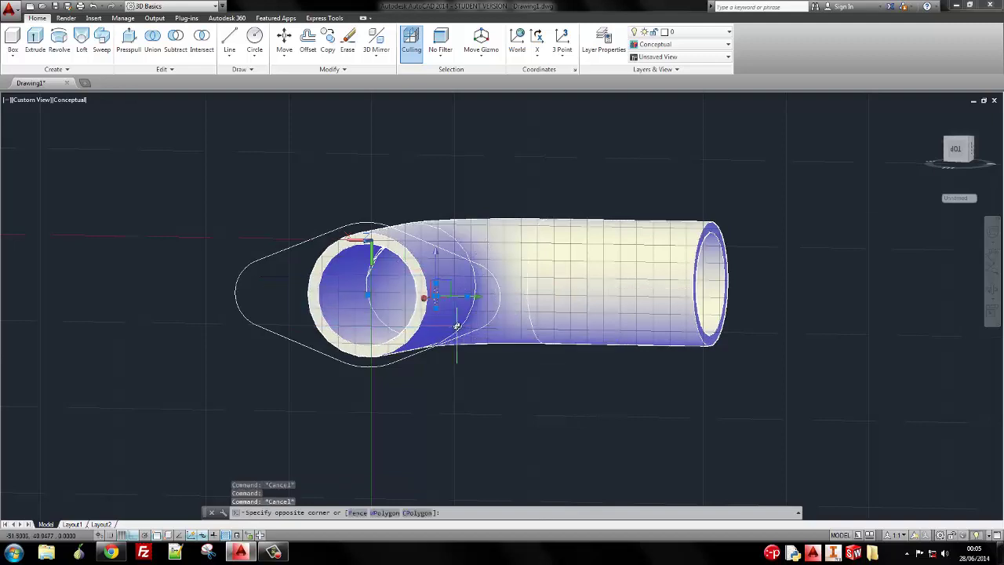
{"action": "key", "text": "Delete"}
{"action": "middle_click_drag", "start_coordinate": [430, 302], "coordinate": [387, 308], "text": "shift"}
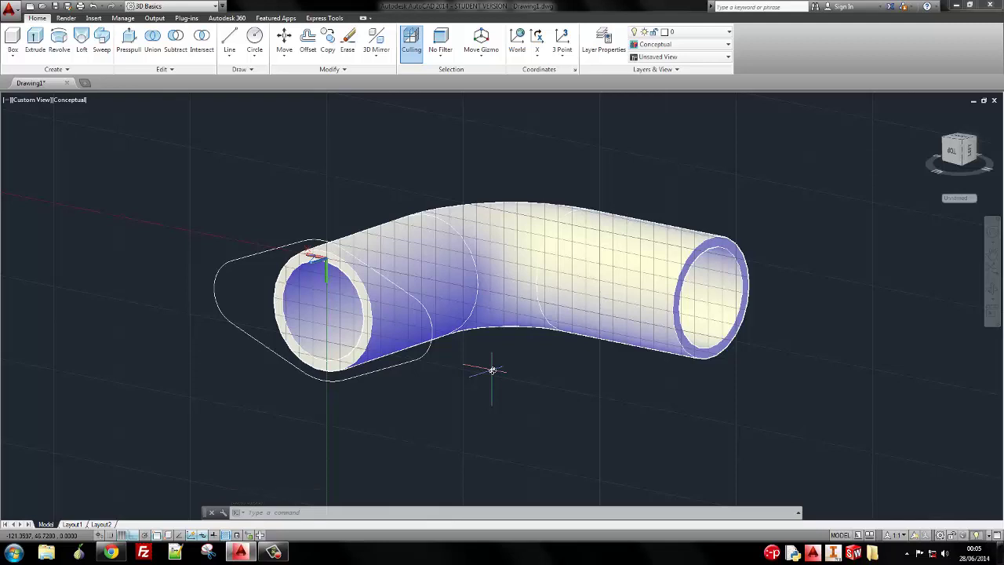
Select the flange outline around the pipe's end, inspect the selection in its properties, and clear the selection
{"action": "left_click", "coordinate": [173, 177]}
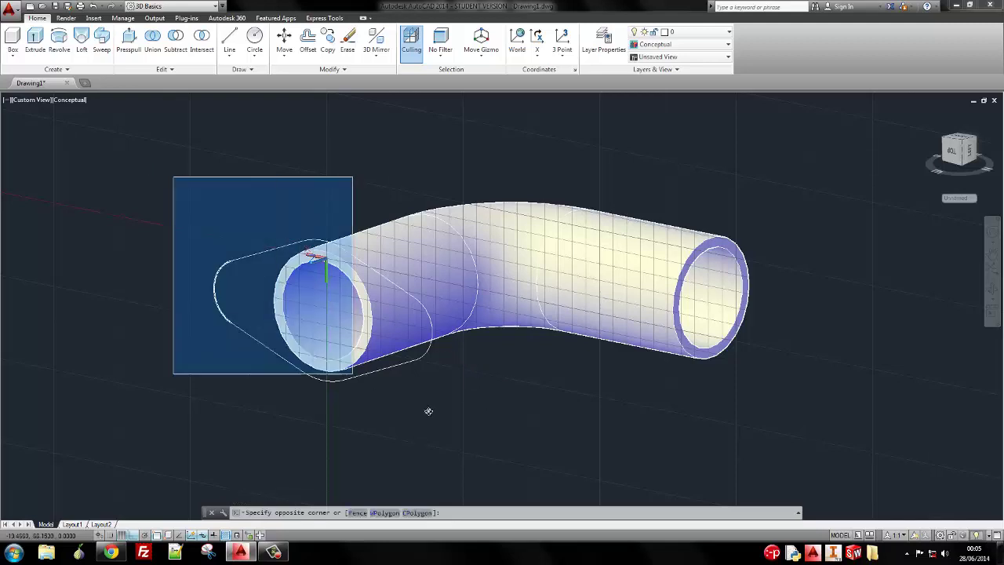
{"action": "left_click", "coordinate": [453, 420]}
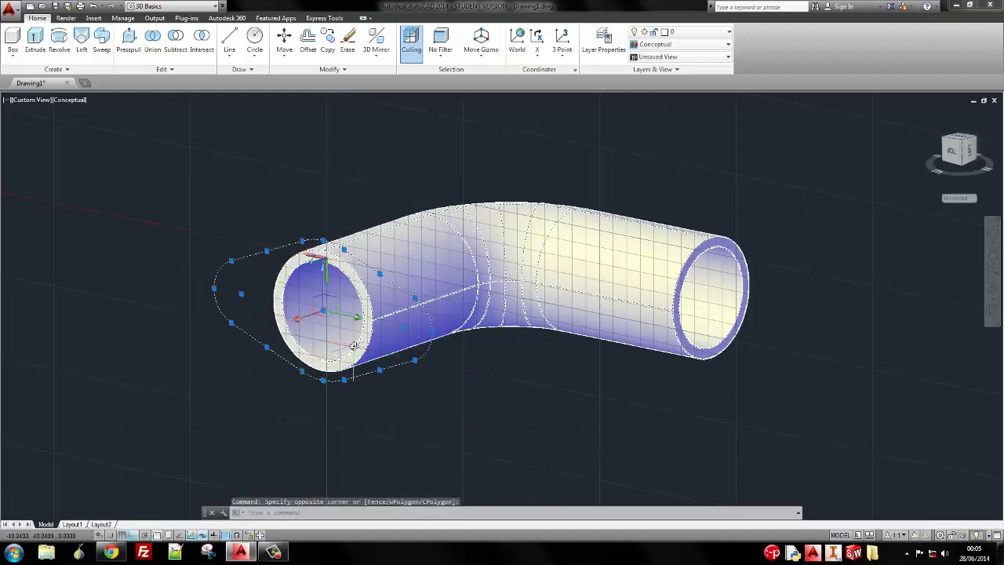
{"action": "type", "text": "mo"}
{"action": "key", "text": "Return"}
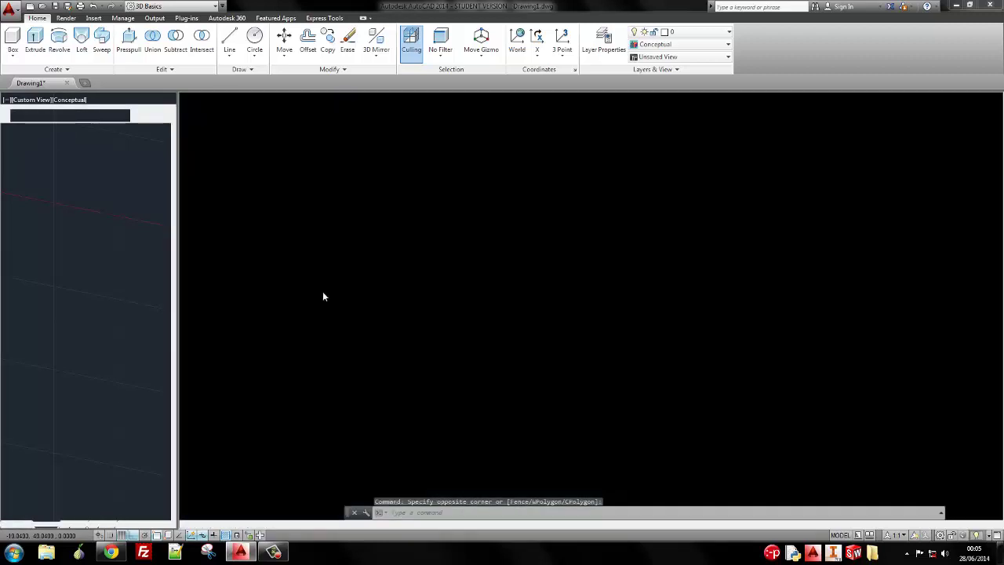
{"action": "left_click", "coordinate": [89, 117]}
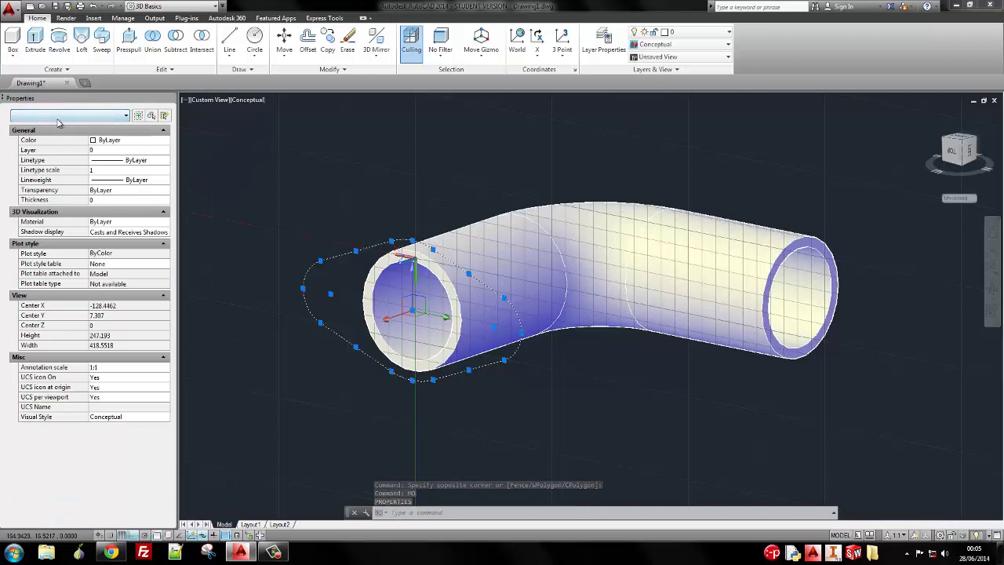
{"action": "left_click", "coordinate": [72, 117]}
{"action": "left_click", "coordinate": [72, 118]}
{"action": "left_click", "coordinate": [72, 118]}
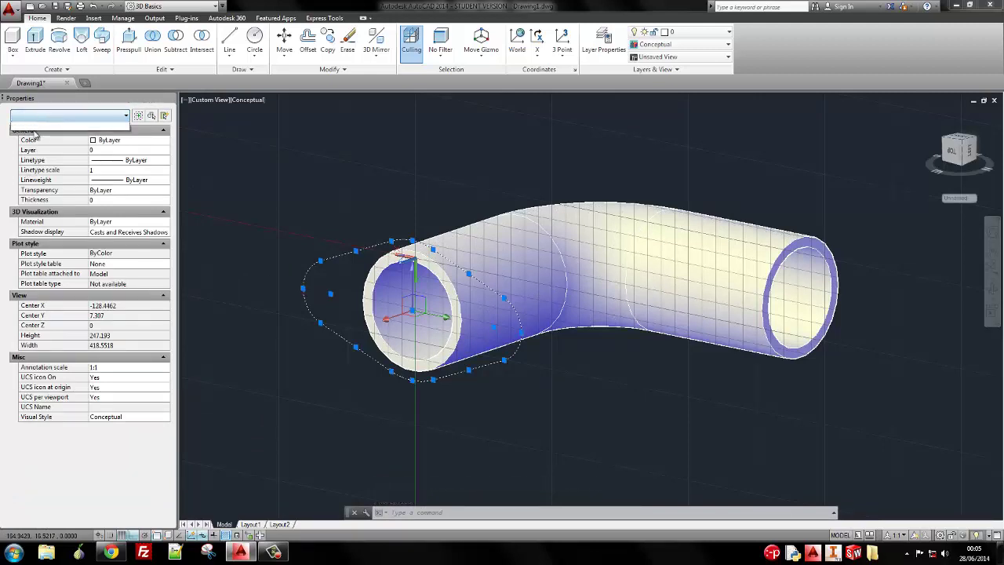
{"action": "left_click", "coordinate": [65, 126]}
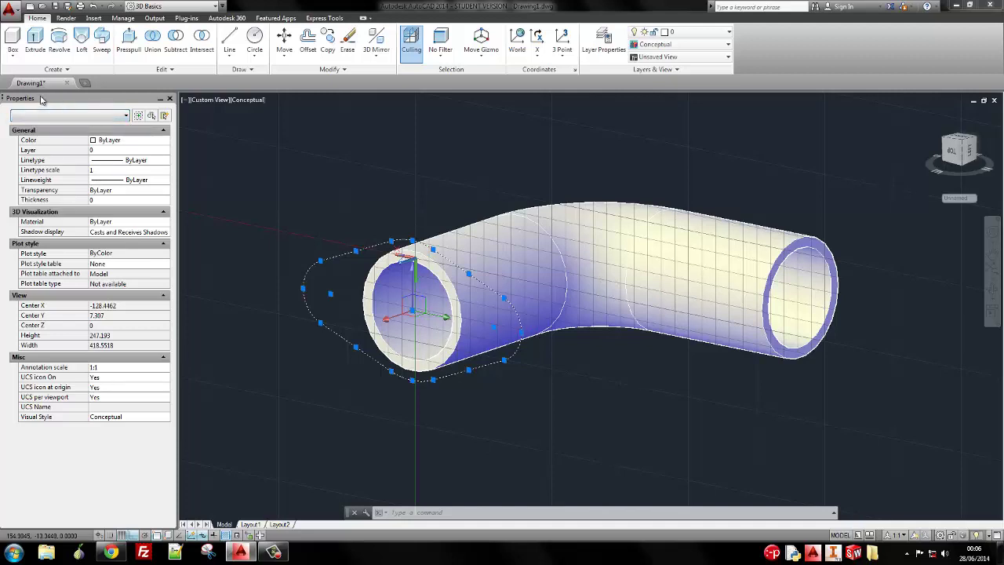
{"action": "left_click", "coordinate": [170, 99]}
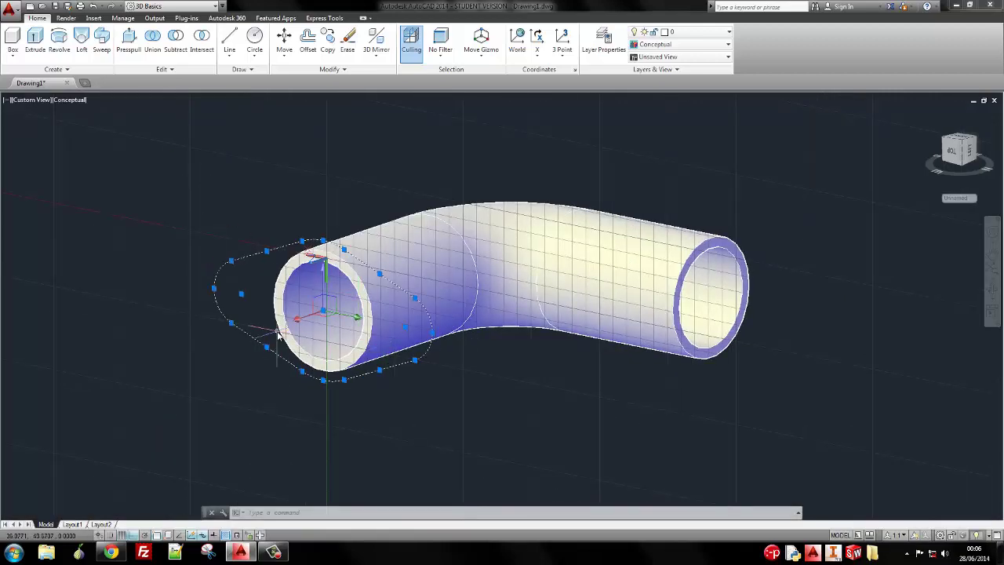
{"action": "key", "text": "Escape"}
Switch the coordinate system back to WCS
{"action": "scroll", "coordinate": [110, 268], "scroll_direction": "down", "scroll_amount": 2}
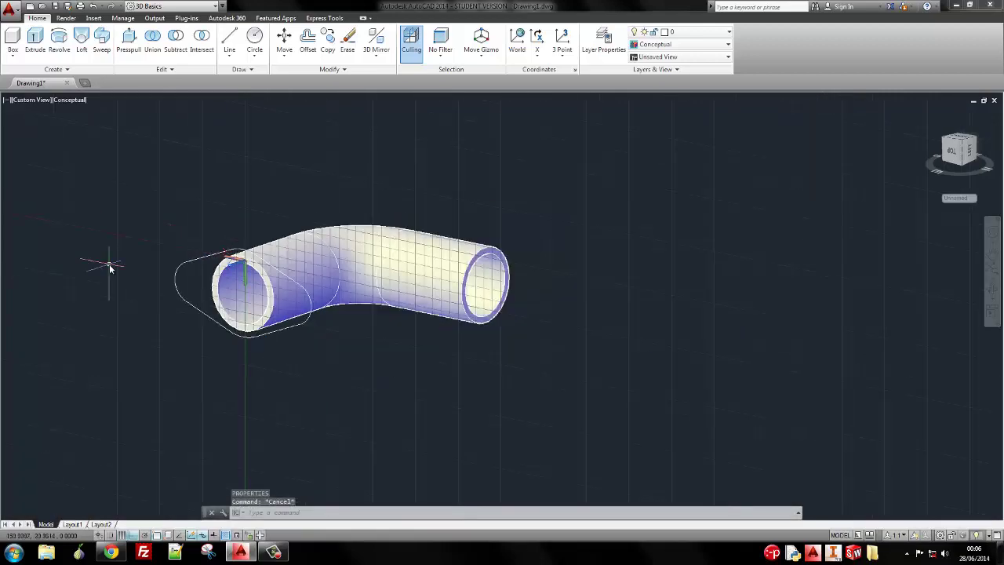
{"action": "middle_click_drag", "start_coordinate": [110, 269], "coordinate": [285, 255]}
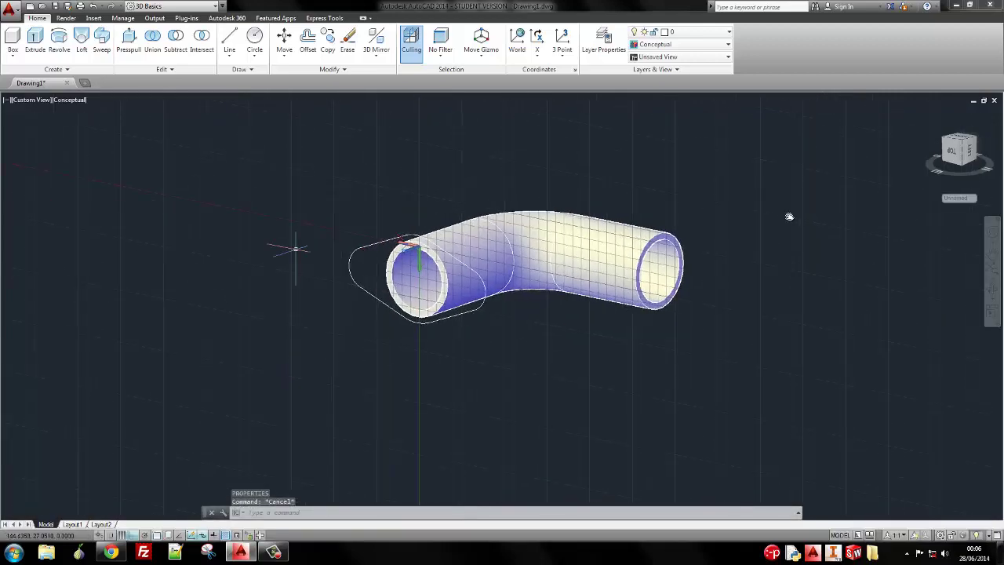
{"action": "left_click", "coordinate": [972, 198]}
{"action": "left_click", "coordinate": [953, 192]}
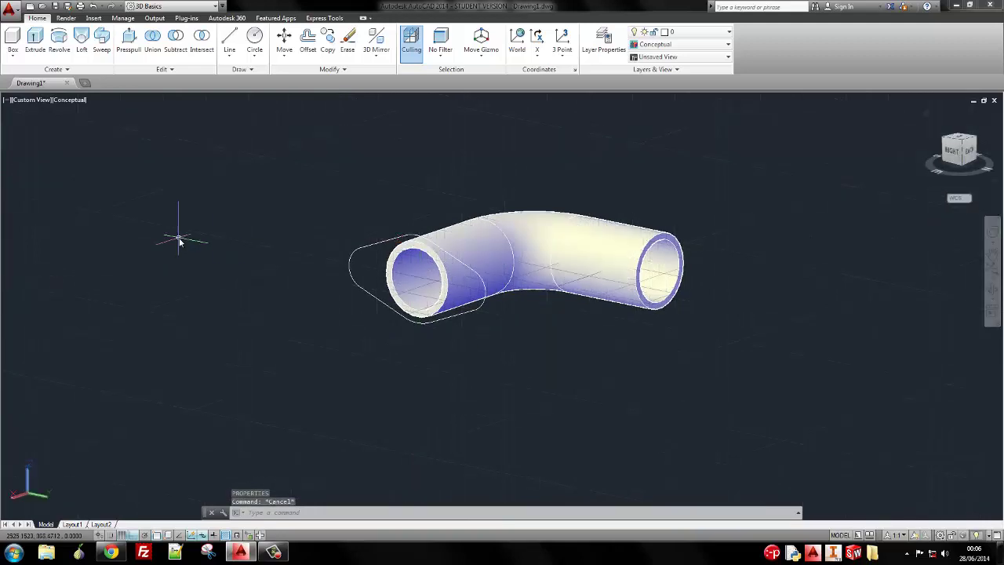
Draw a freehand rectangle on the ground plane in the empty area beside the pipe
{"action": "middle_click_drag", "start_coordinate": [179, 240], "coordinate": [345, 289]}
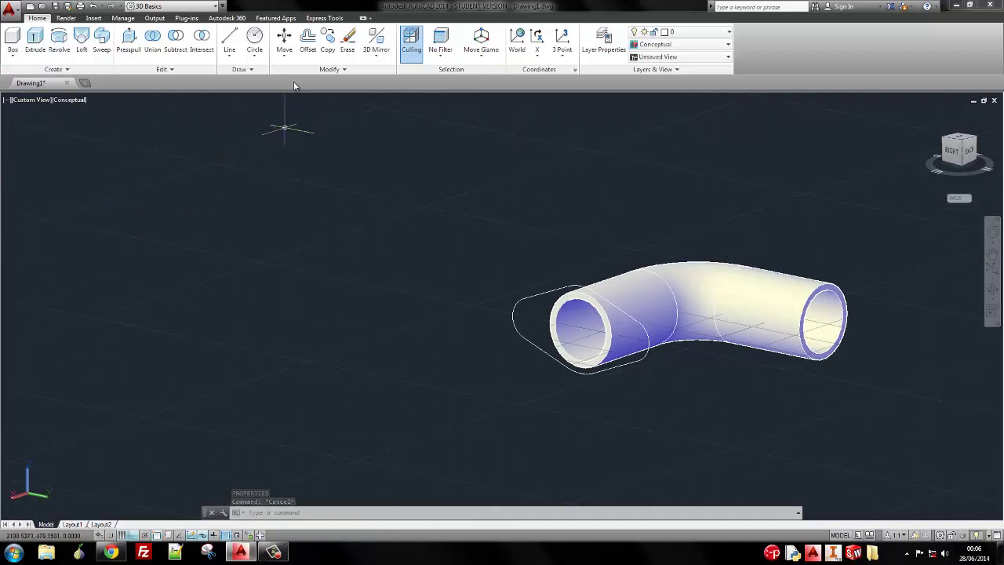
{"action": "left_click", "coordinate": [254, 56]}
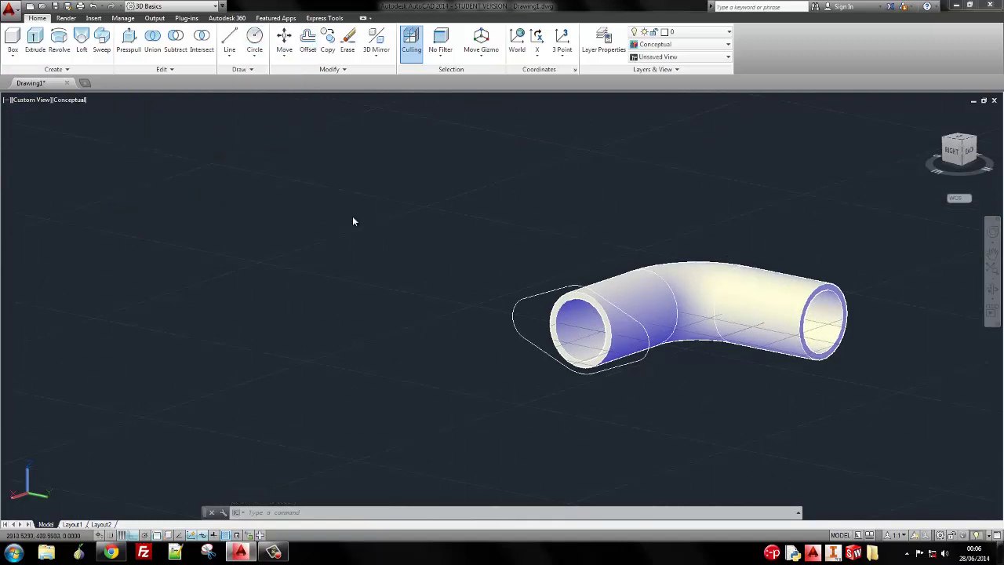
{"action": "left_click", "coordinate": [321, 218]}
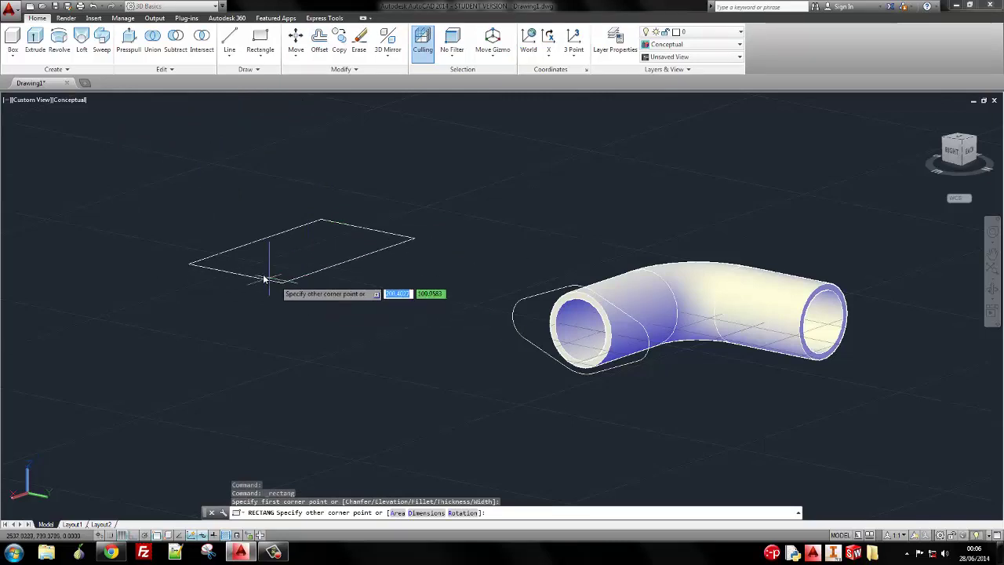
{"action": "left_click", "coordinate": [307, 262]}
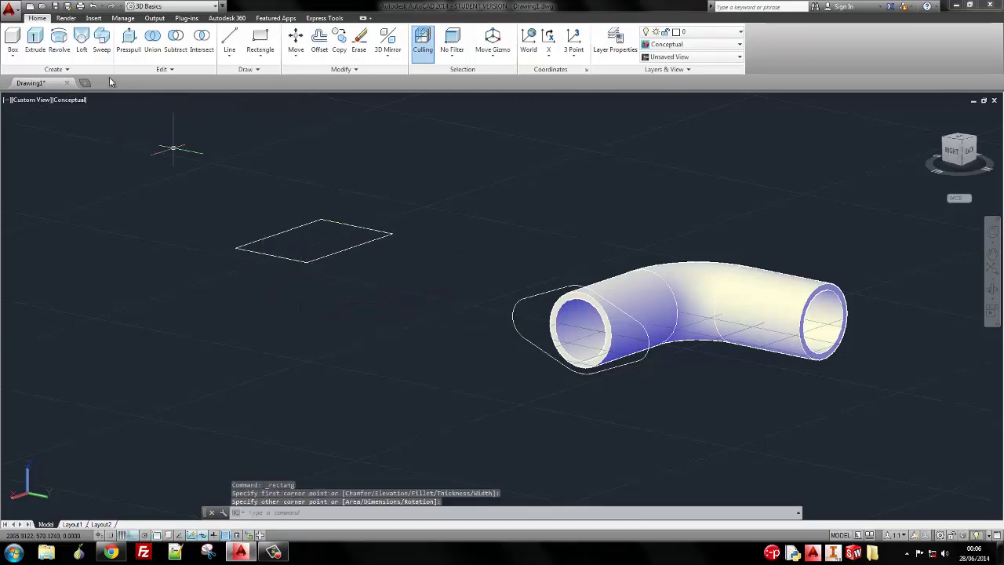
Extrude the rectangle upward into a solid box about 65 units high
{"action": "left_click", "coordinate": [33, 41]}
{"action": "left_click", "coordinate": [324, 251]}
{"action": "left_click", "coordinate": [304, 273]}
{"action": "key", "text": "Return"}
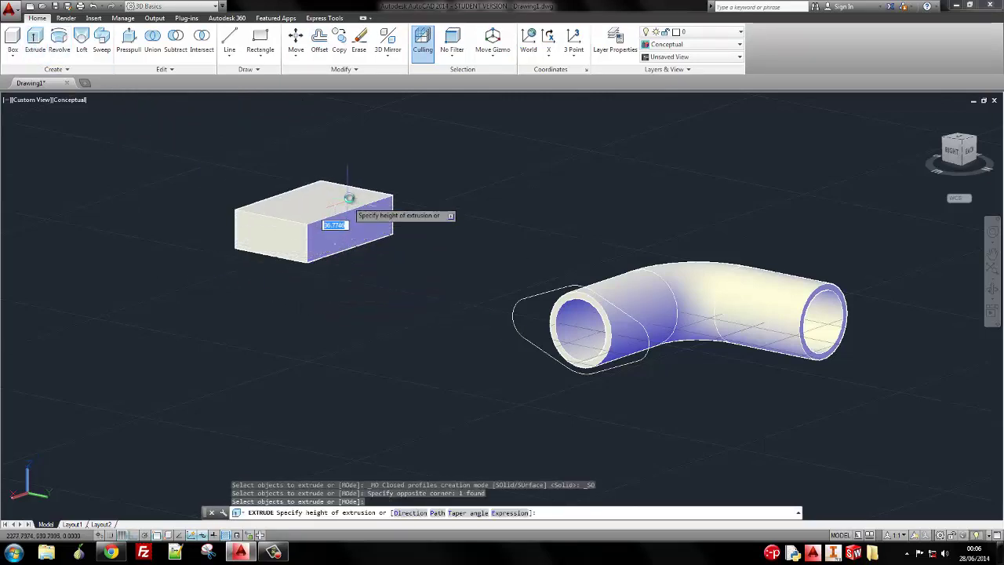
{"action": "left_click", "coordinate": [347, 165]}
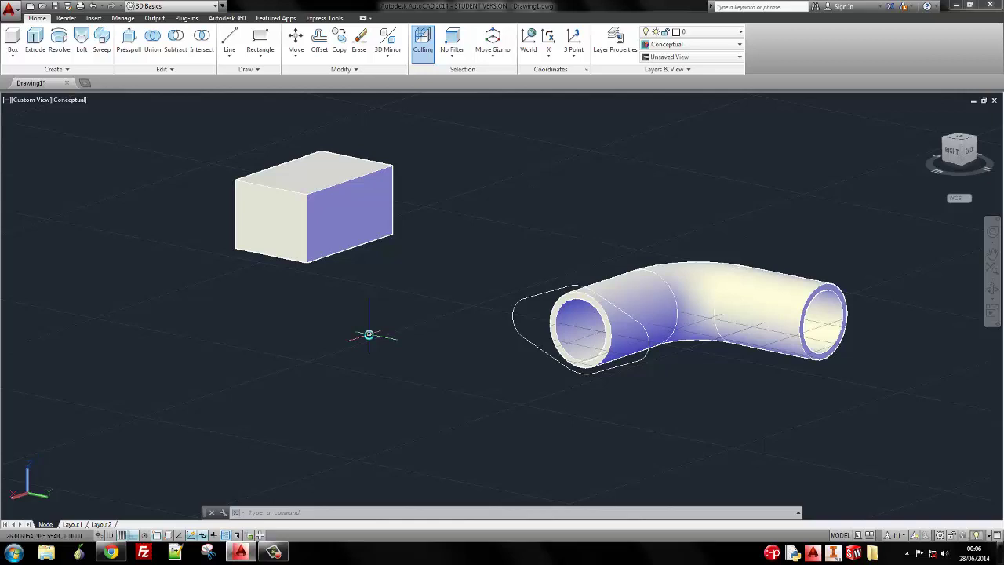
Delete the solid box beside the pipe
{"action": "left_click", "coordinate": [202, 142]}
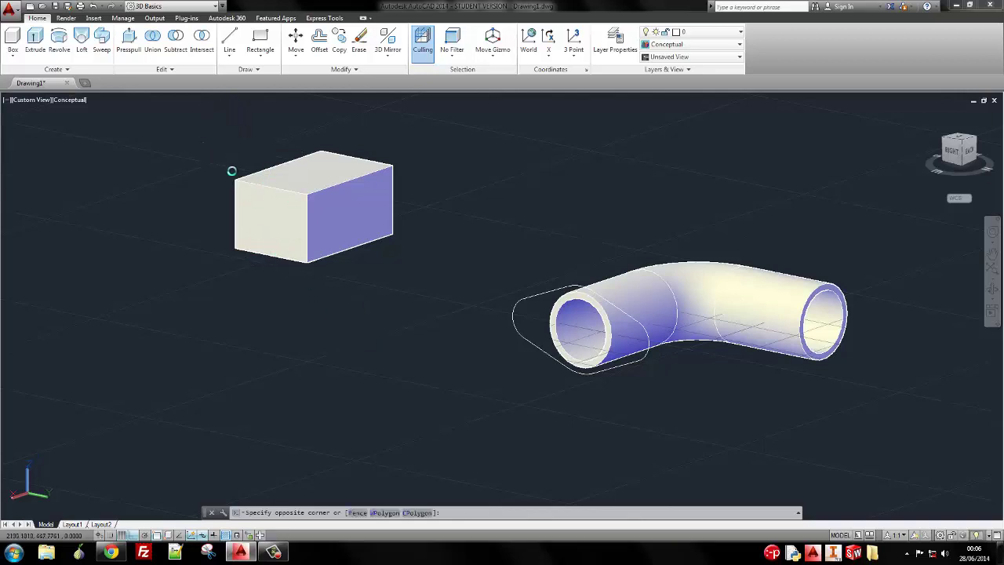
{"action": "left_click", "coordinate": [406, 292]}
{"action": "key", "text": "Delete"}
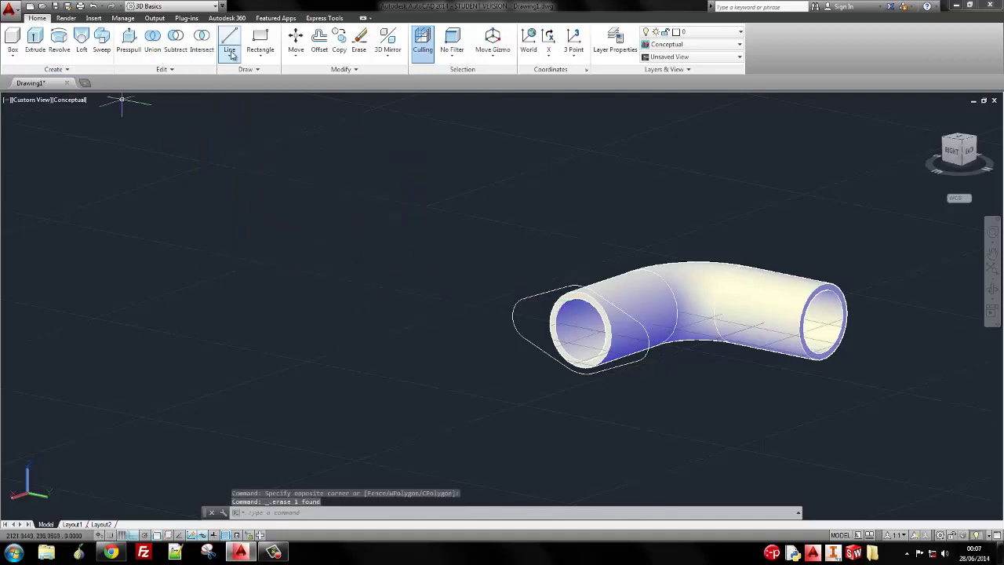
Draw two perpendicular line segments beside the pipe as the first two sides of a rectangular outline
{"action": "left_click", "coordinate": [215, 272]}
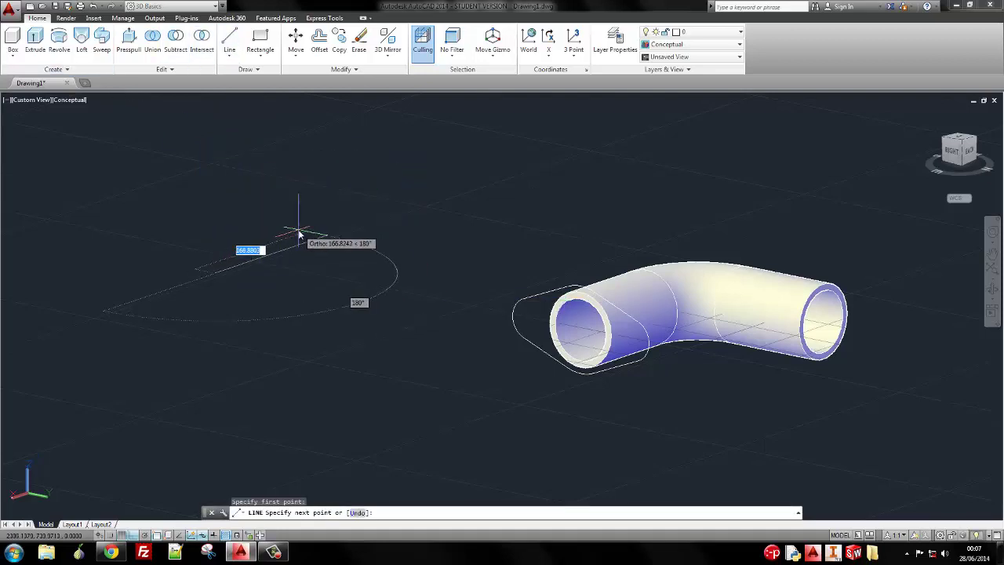
{"action": "left_click", "coordinate": [326, 235]}
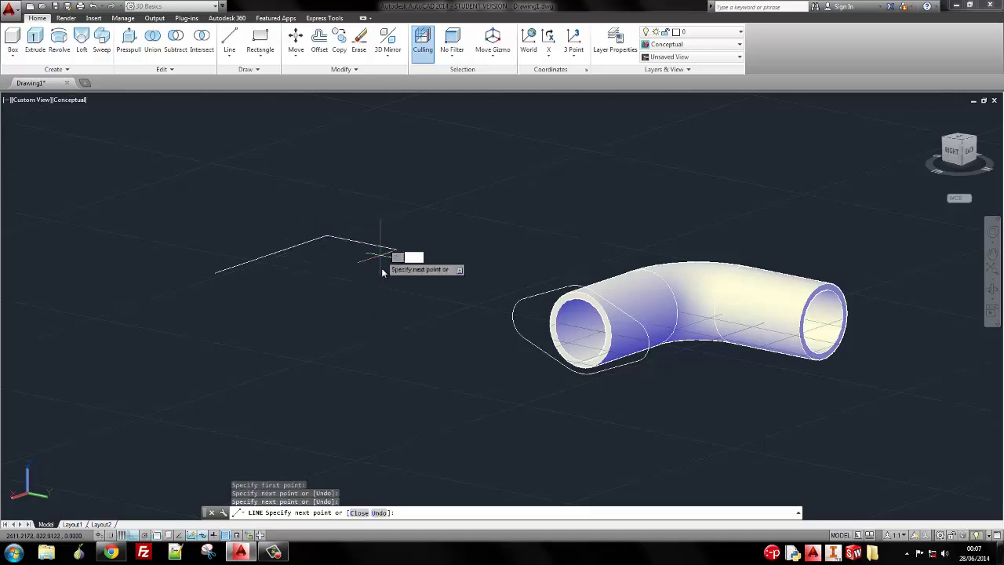
{"action": "left_click", "coordinate": [396, 249]}
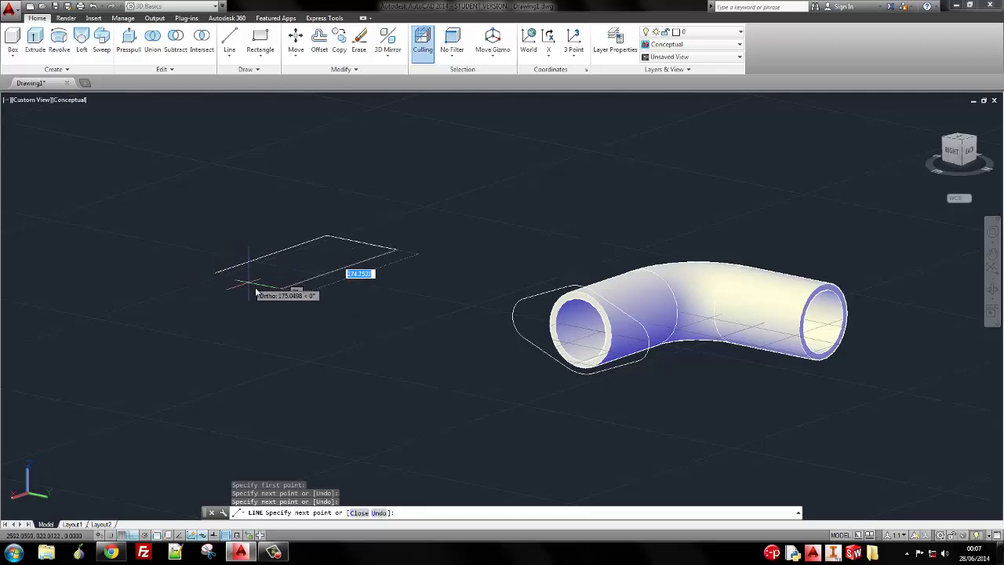
Turn on Object Snap Tracking while the Line command stays active
{"action": "right_click", "coordinate": [137, 534]}
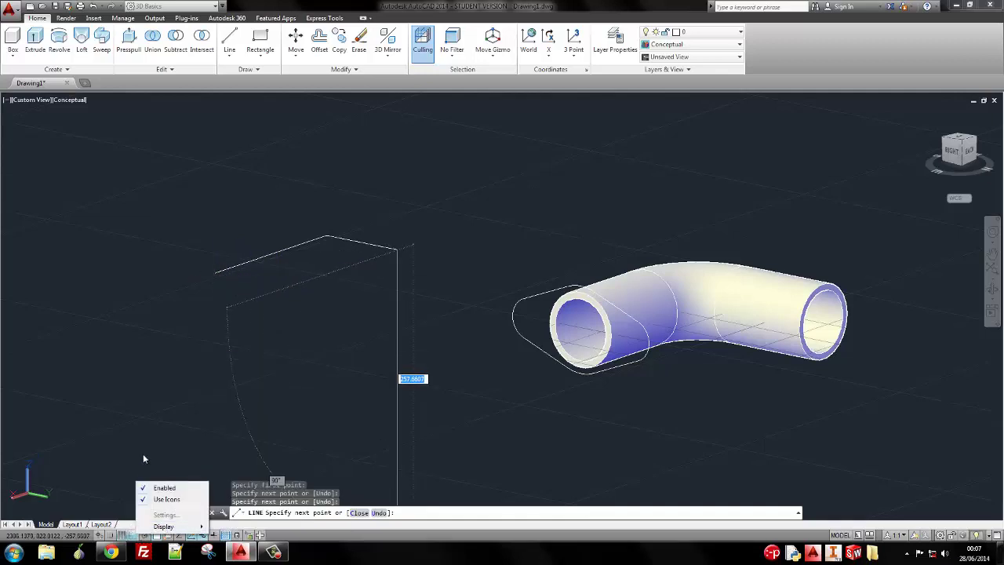
{"action": "key", "text": "Escape"}
{"action": "left_click", "coordinate": [170, 536]}
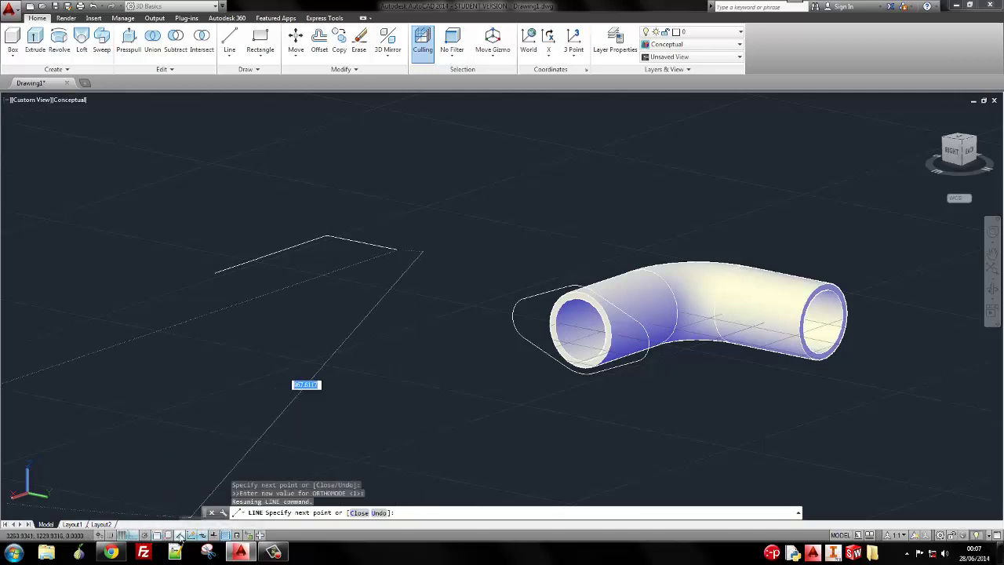
{"action": "left_click", "coordinate": [180, 535]}
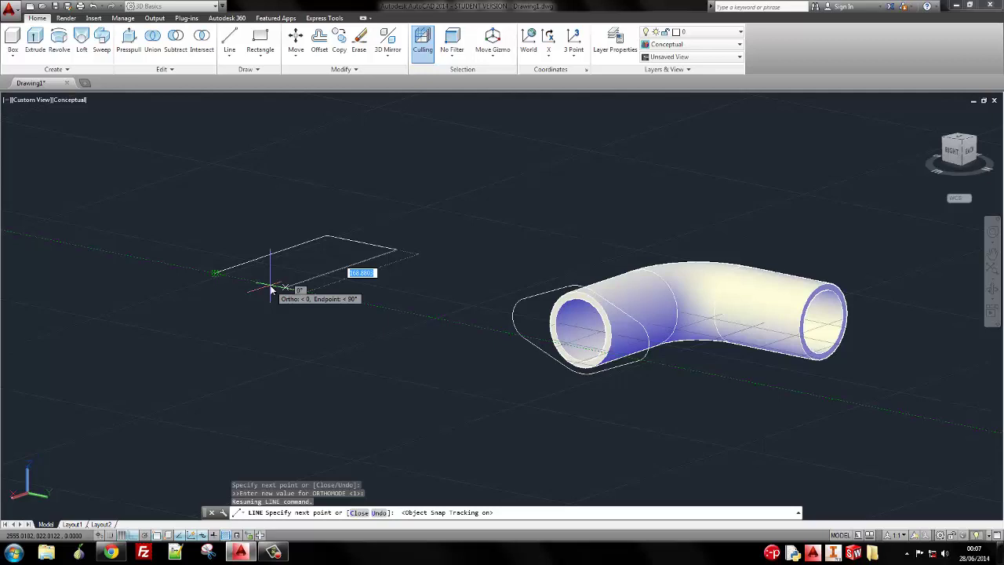
Complete the rectangular outline with a corner tracked from the start point and a last line back to that start point
{"action": "left_click", "coordinate": [272, 288]}
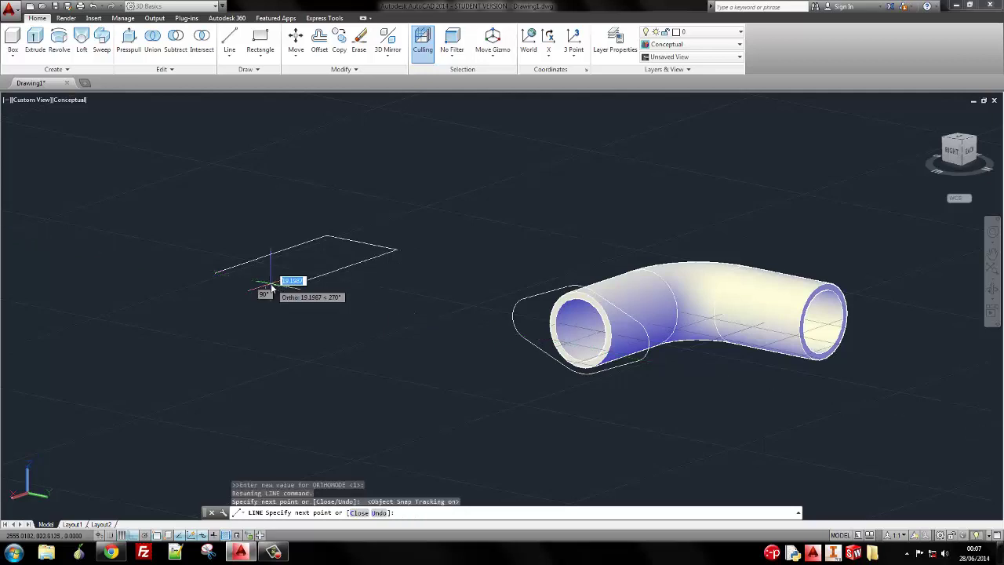
{"action": "left_click", "coordinate": [215, 274]}
{"action": "key", "text": "Return"}
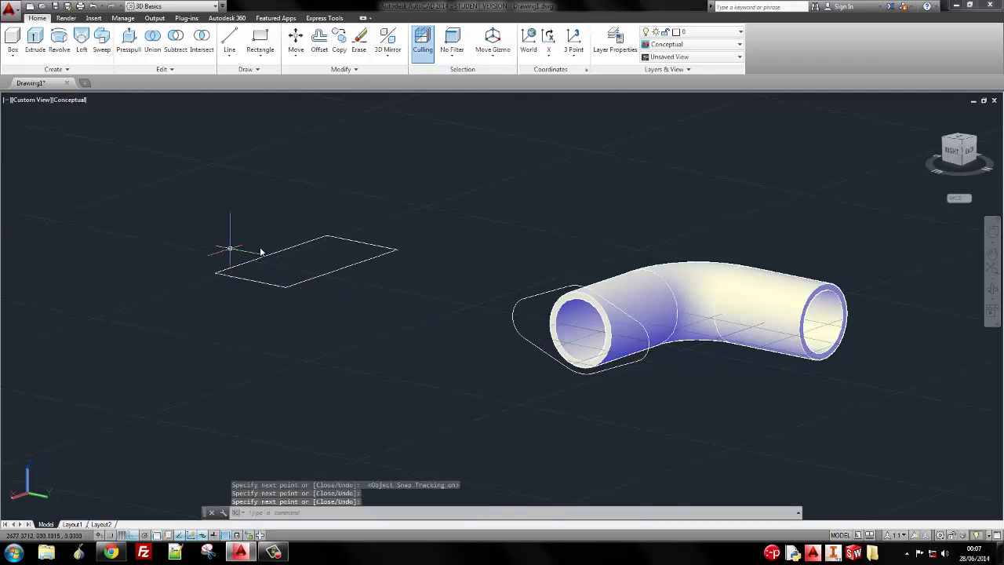
Select the whole rectangular outline and then individual sides to check whether they are separate objects, and clear the selection
{"action": "left_click", "coordinate": [182, 195]}
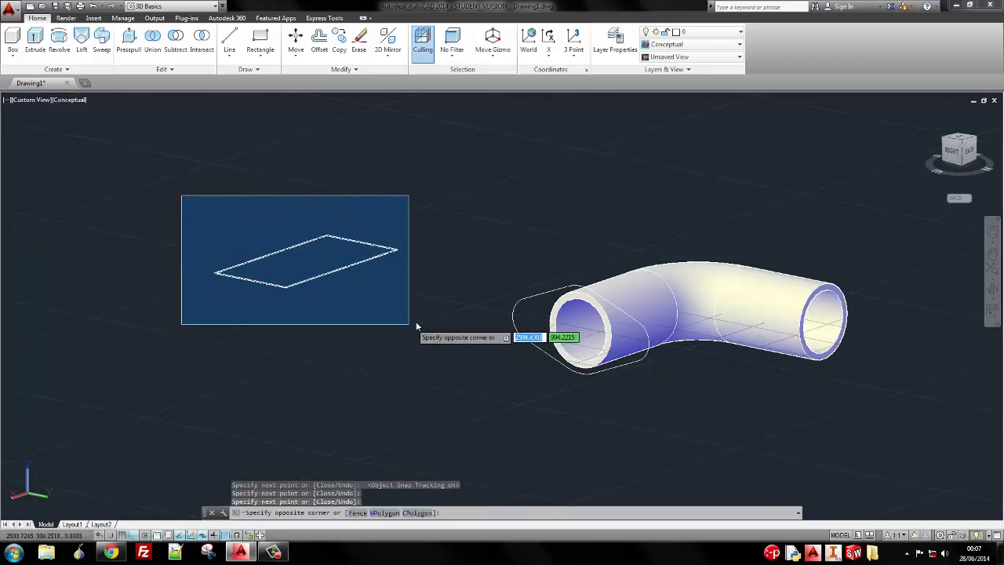
{"action": "left_click", "coordinate": [417, 327]}
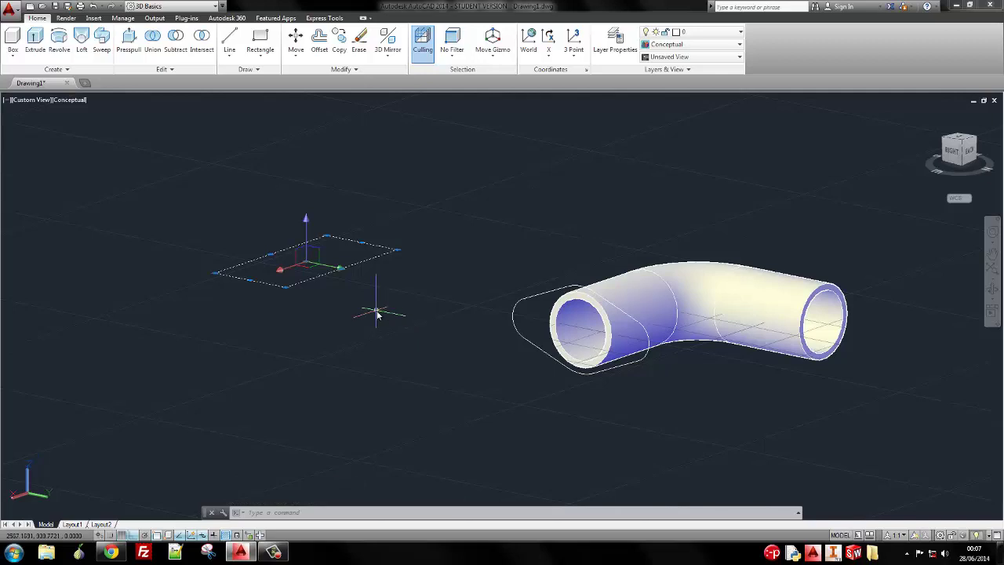
{"action": "key", "text": "Escape"}
{"action": "left_click", "coordinate": [386, 224]}
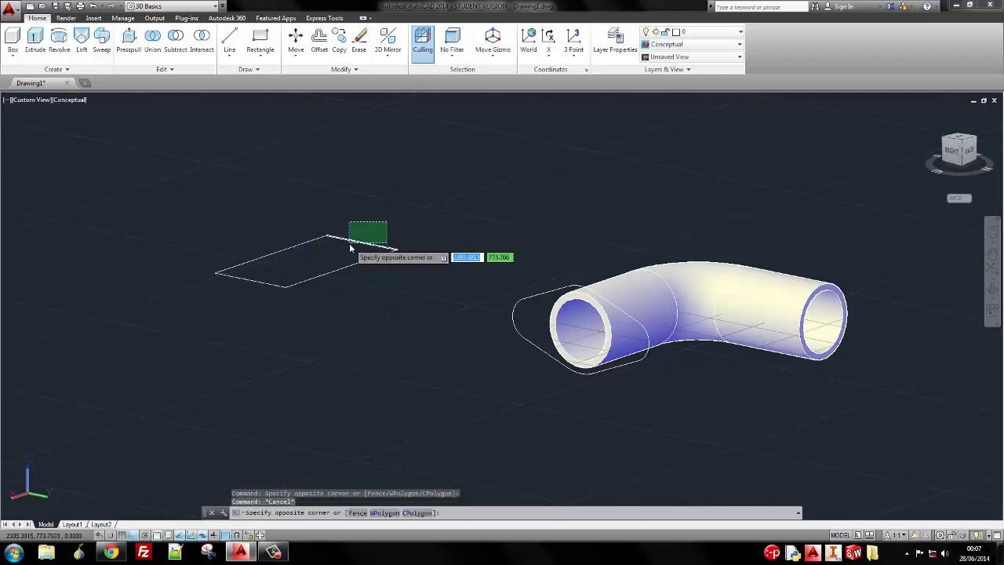
{"action": "left_click", "coordinate": [351, 248]}
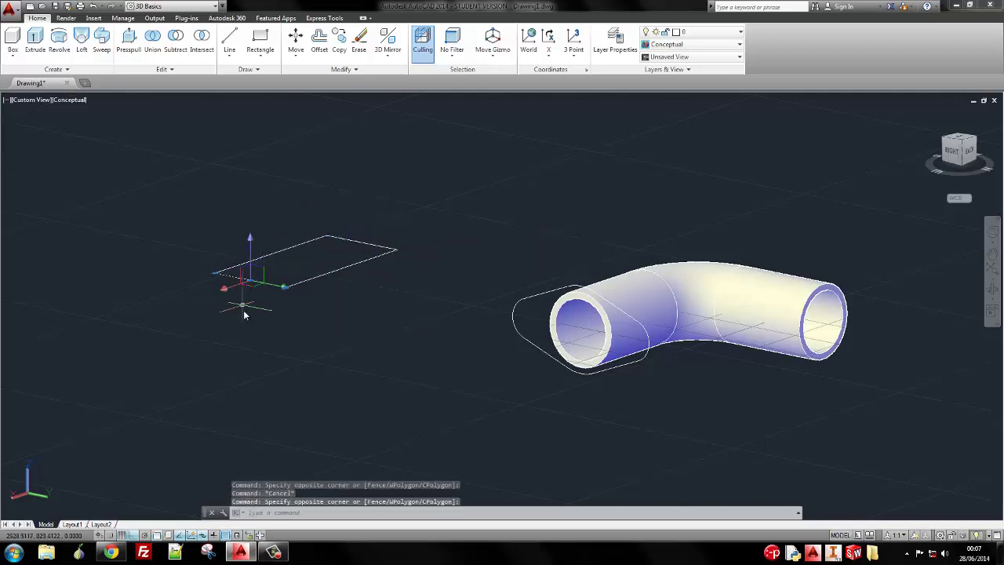
{"action": "key", "text": "Escape"}
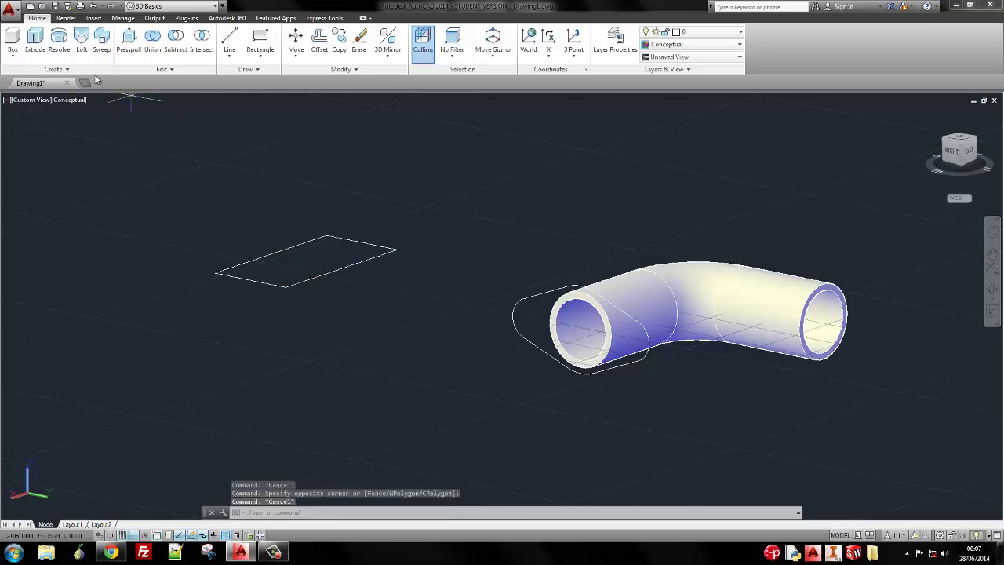
Extrude the four separate lines of the rectangular outline upward and view the result from above
{"action": "left_click", "coordinate": [170, 153]}
{"action": "left_click", "coordinate": [416, 325]}
{"action": "key", "text": "Return"}
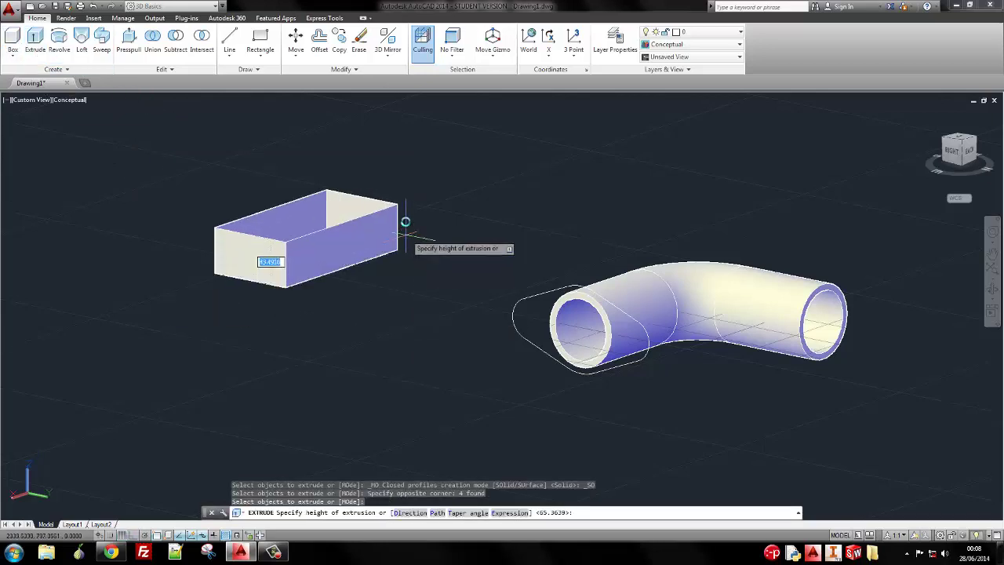
{"action": "left_click", "coordinate": [317, 280]}
{"action": "middle_click_drag", "start_coordinate": [298, 248], "coordinate": [362, 348], "text": "shift"}
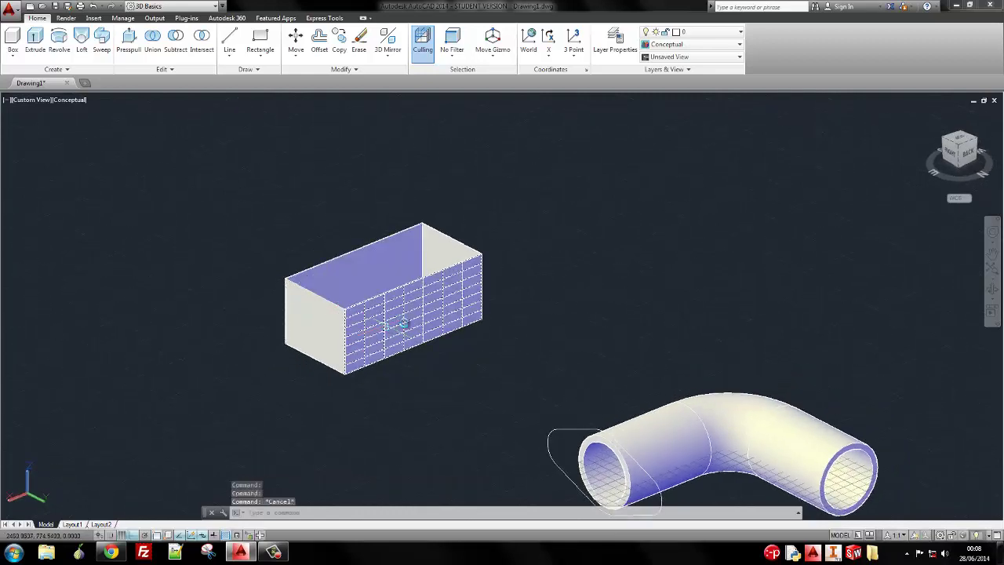
Select the extruded walls of the rectangular box individually and all together to check whether they are separate surfaces, and clear the selection
{"action": "left_click", "coordinate": [370, 271], "text": "ctrl"}
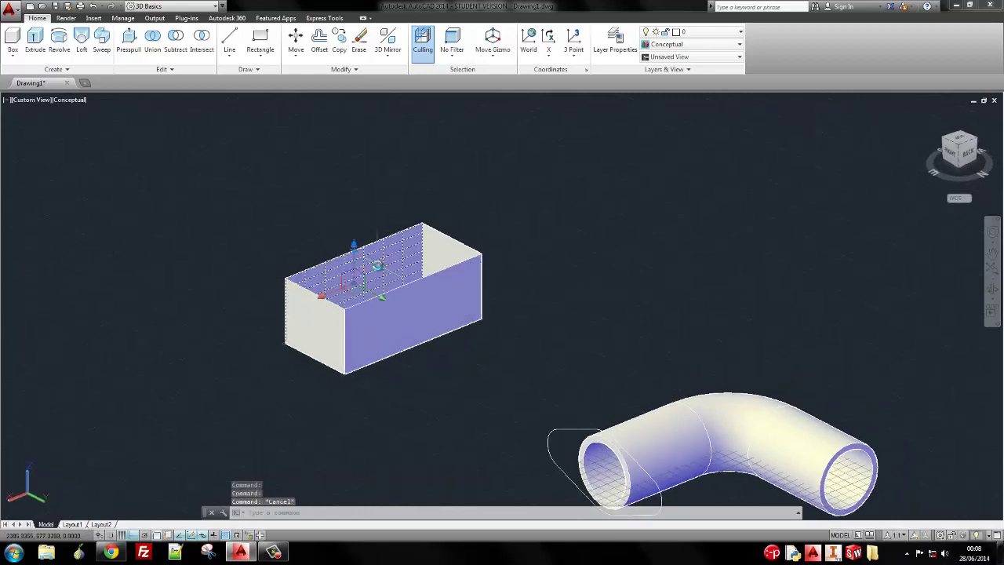
{"action": "key", "text": "Escape"}
{"action": "left_click", "coordinate": [317, 334], "text": "ctrl"}
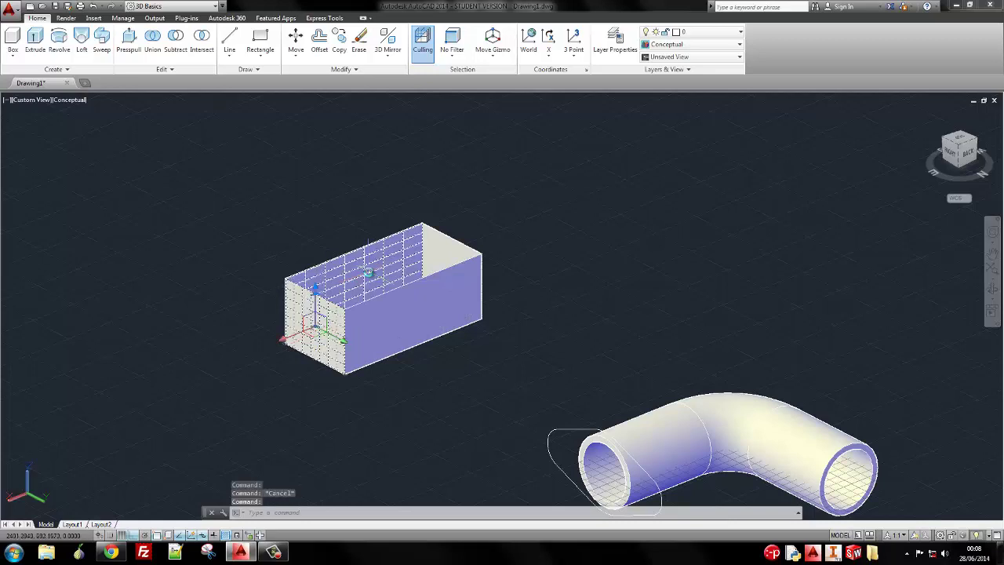
{"action": "key", "text": "Escape"}
{"action": "left_click", "coordinate": [447, 259], "text": "ctrl"}
{"action": "left_click", "coordinate": [407, 322], "text": "ctrl"}
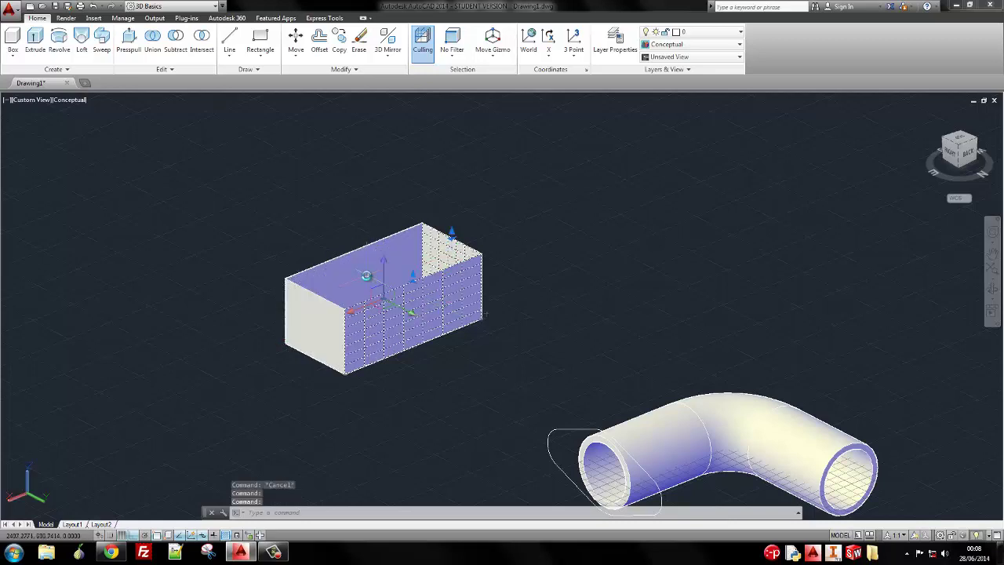
{"action": "left_click", "coordinate": [353, 250], "text": "ctrl"}
{"action": "left_click", "coordinate": [314, 329], "text": "ctrl"}
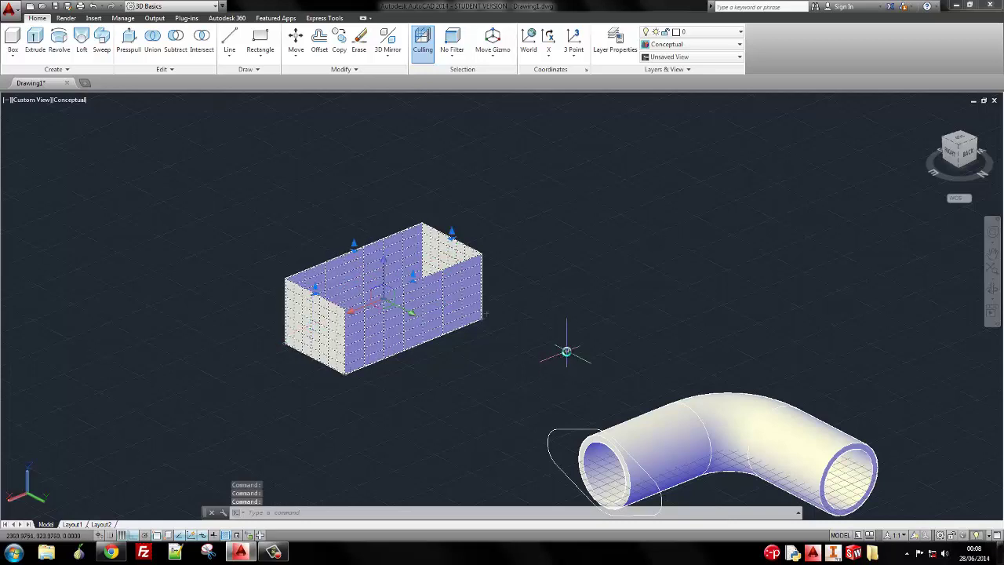
{"action": "key", "text": "Escape"}
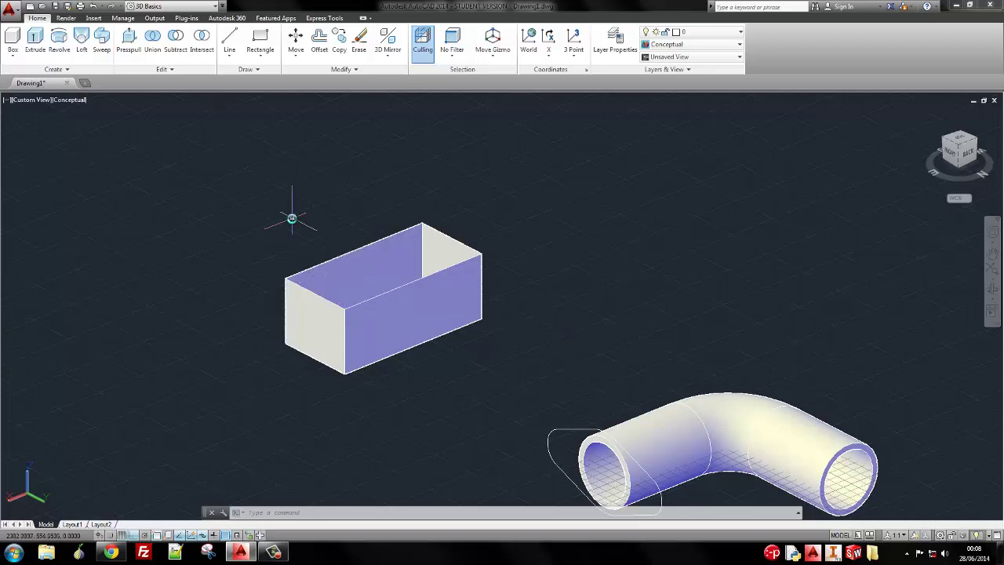
{"action": "middle_click_drag", "start_coordinate": [291, 217], "coordinate": [301, 243], "text": "shift"}
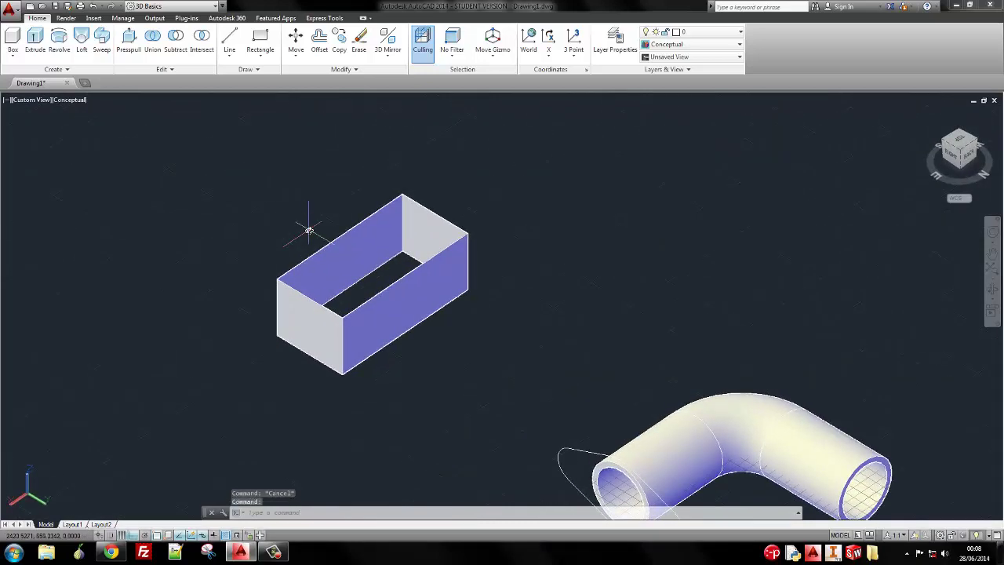
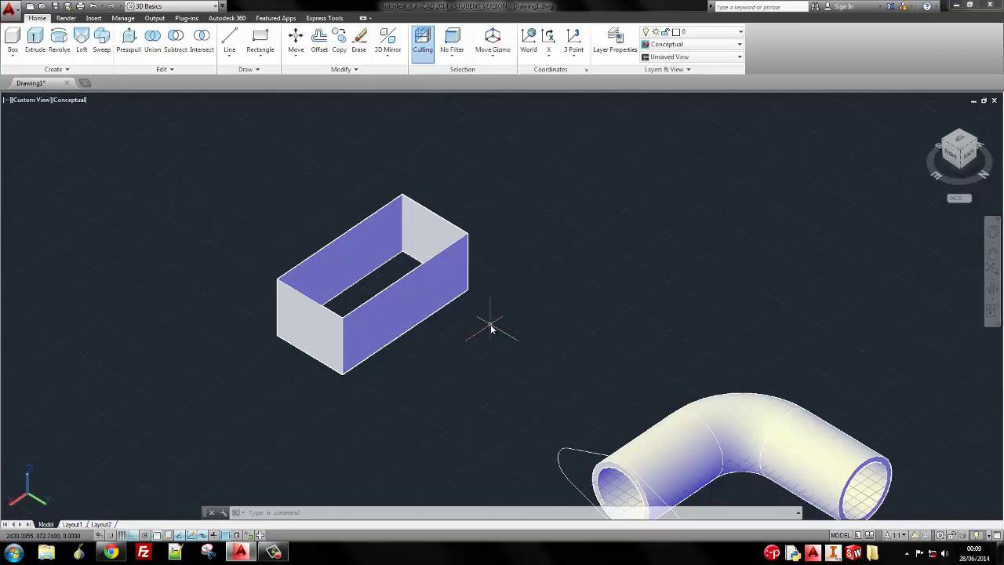
Delete the open box made of four extruded walls, together with its base lines
{"action": "left_click", "coordinate": [174, 139]}
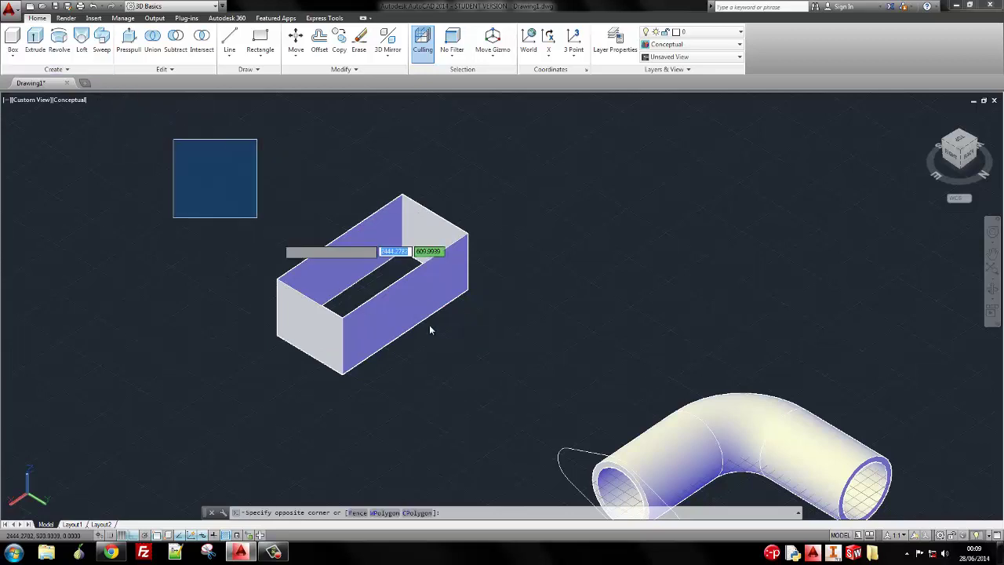
{"action": "left_click", "coordinate": [502, 389]}
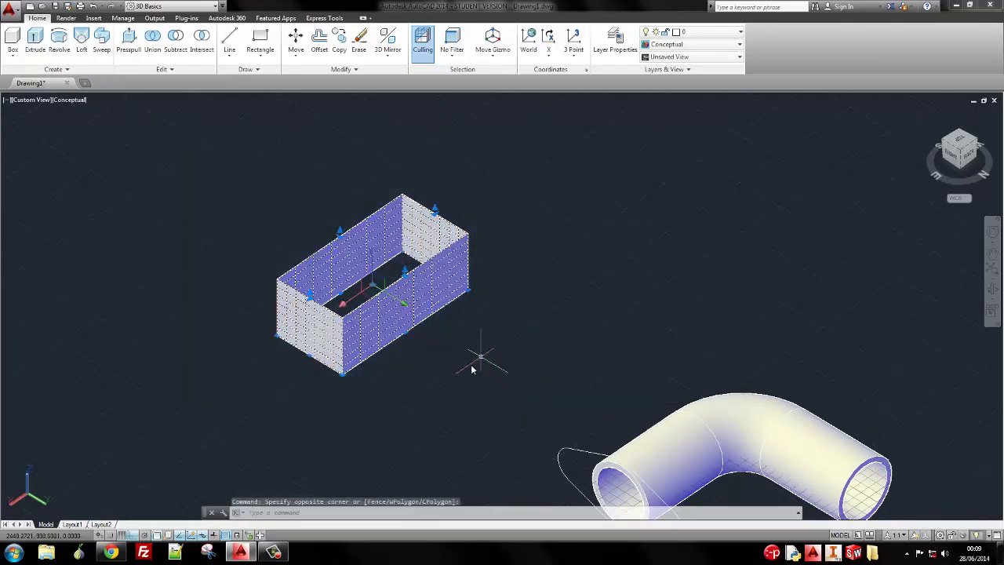
{"action": "key", "text": "Delete"}
{"action": "middle_click_drag", "start_coordinate": [476, 343], "coordinate": [327, 201]}
{"action": "scroll", "coordinate": [458, 403], "scroll_direction": "up", "scroll_amount": 3}
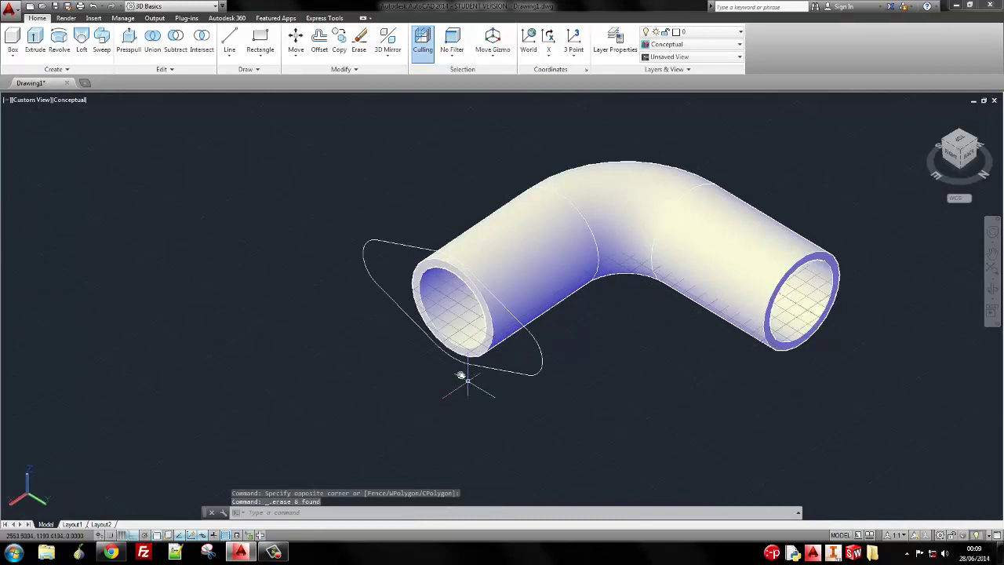
{"action": "middle_click_drag", "start_coordinate": [461, 376], "coordinate": [405, 300]}
Try to extrude the separate segments of the flange outline outward from the pipe end
{"action": "left_click", "coordinate": [260, 132]}
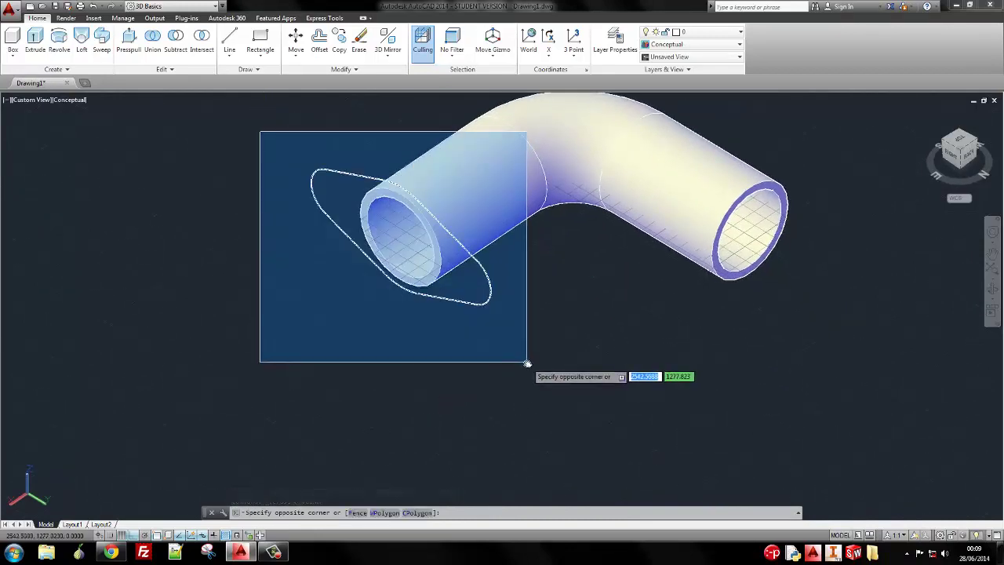
{"action": "left_click", "coordinate": [527, 363]}
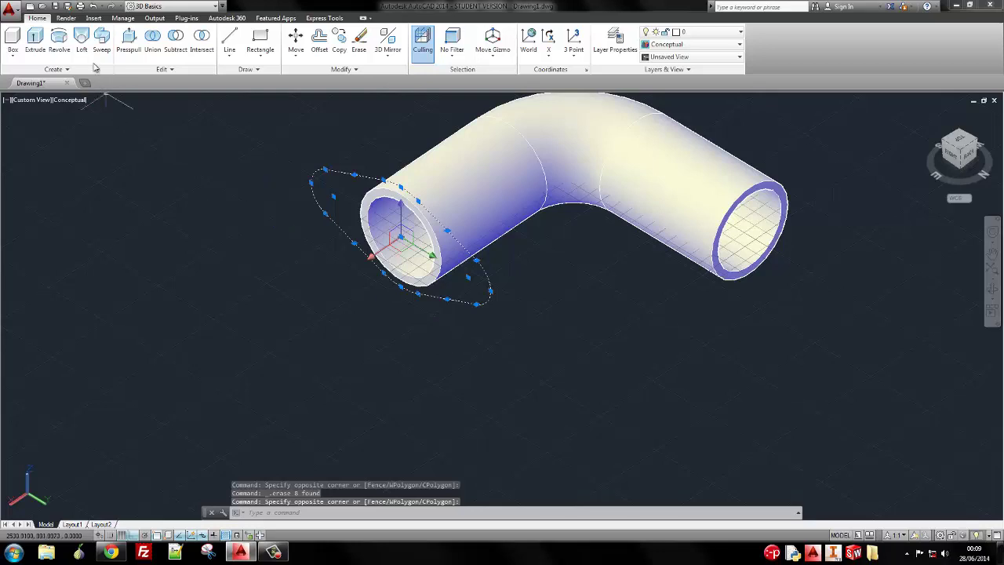
{"action": "left_click", "coordinate": [34, 39]}
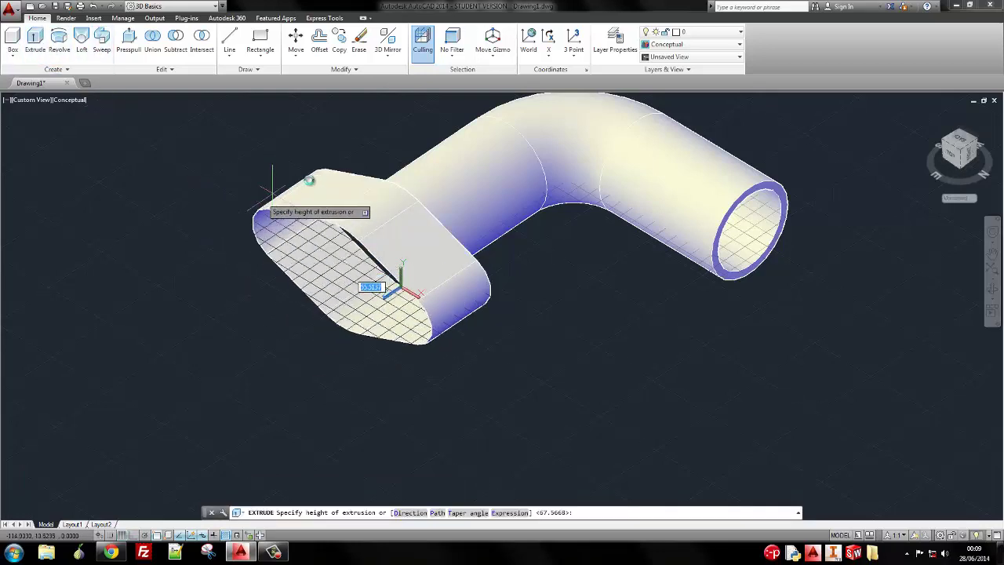
{"action": "key", "text": "Escape"}
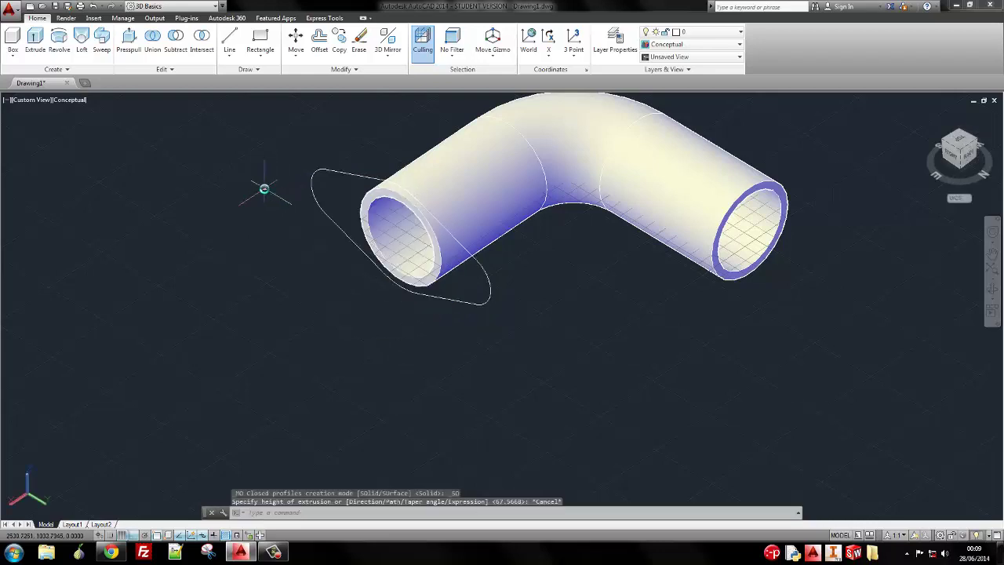
{"action": "middle_click_drag", "start_coordinate": [146, 168], "coordinate": [313, 280], "text": "shift"}
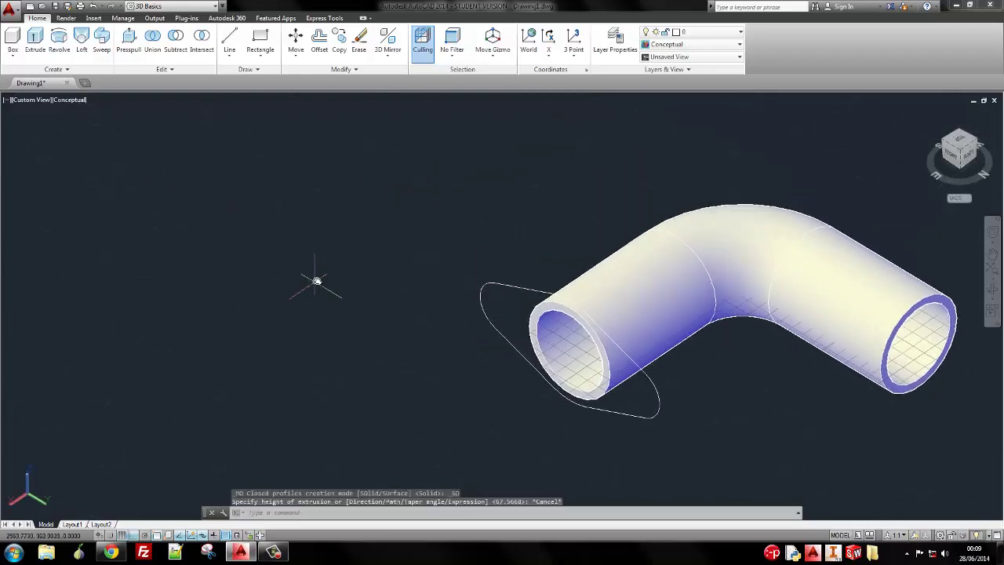
Undo the recent actions back to before the open box was deleted
{"action": "key", "text": "ctrl+z"}
{"action": "key", "text": "ctrl+z"}
{"action": "key", "text": "ctrl+z"}
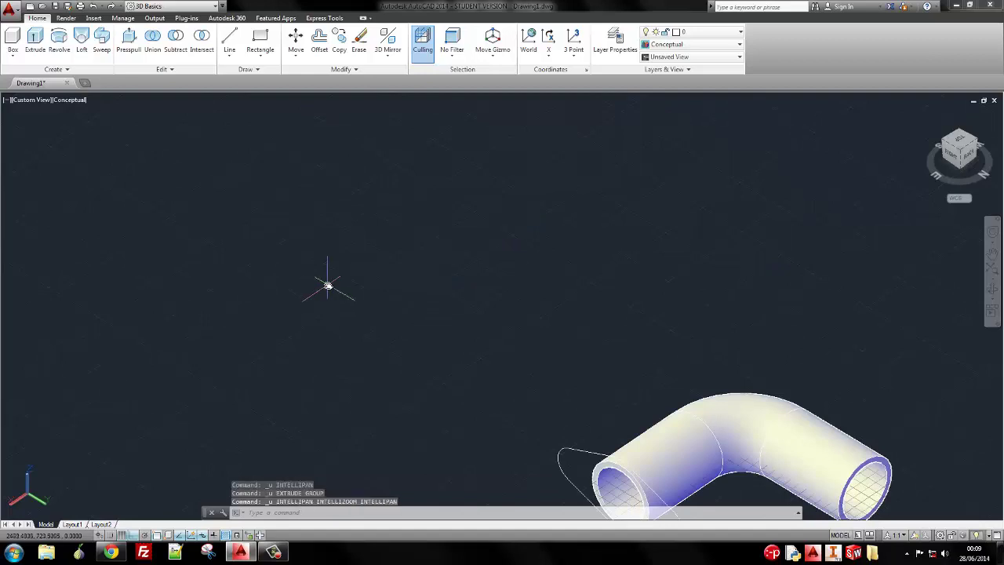
{"action": "key", "text": "ctrl+z"}
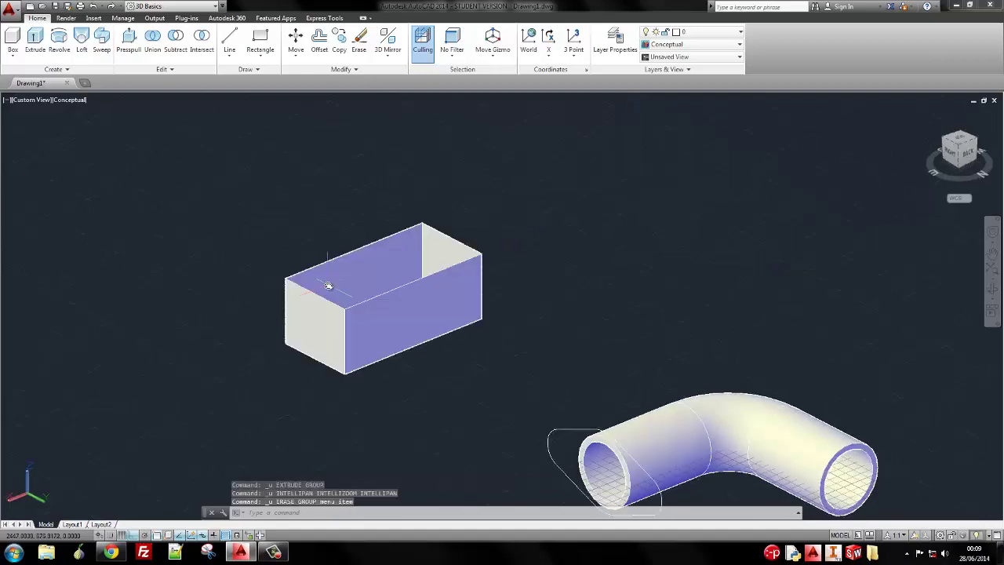
Delete both short walls and the rear long wall of the box, keeping the front long wall and the base lines
{"action": "left_click", "coordinate": [367, 269], "text": "ctrl"}
{"action": "key", "text": "Delete"}
{"action": "left_click", "coordinate": [450, 251], "text": "ctrl"}
{"action": "key", "text": "Delete"}
{"action": "left_click", "coordinate": [313, 318], "text": "ctrl"}
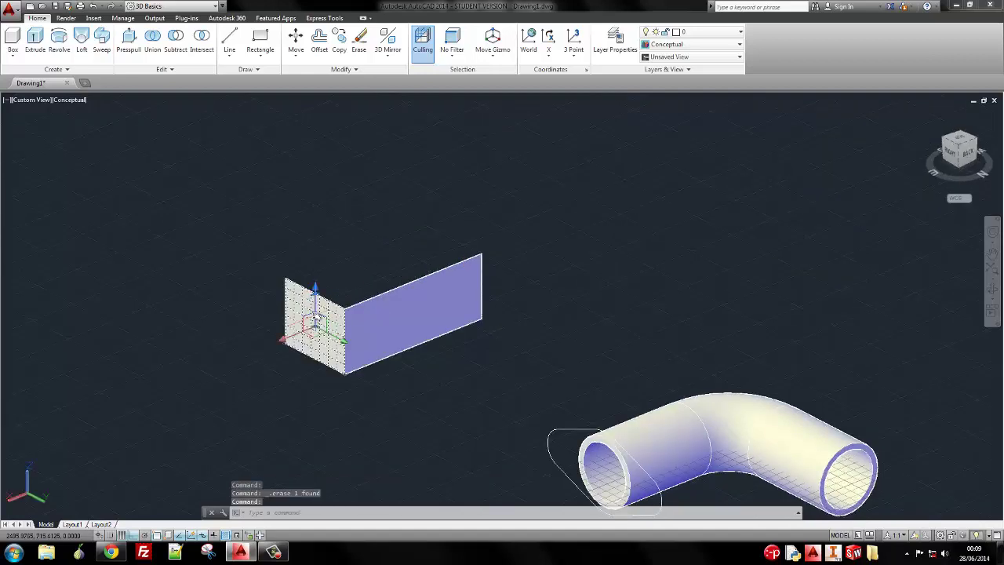
{"action": "key", "text": "Delete"}
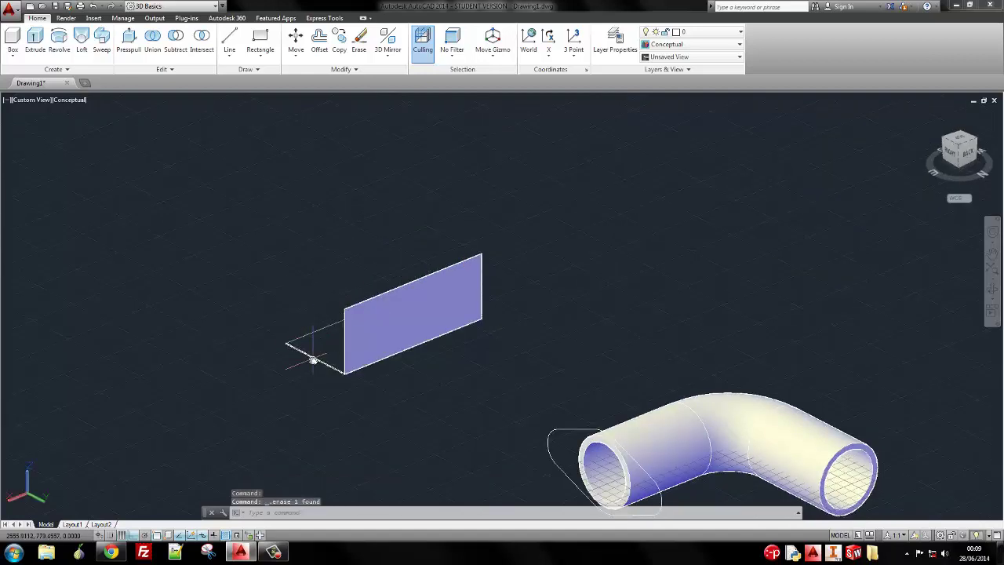
Extrude the remaining long wall sideways over the base rectangle into a solid block
{"action": "left_click", "coordinate": [387, 328], "text": "ctrl"}
{"action": "middle_click_drag", "start_coordinate": [325, 274], "coordinate": [444, 275], "text": "shift"}
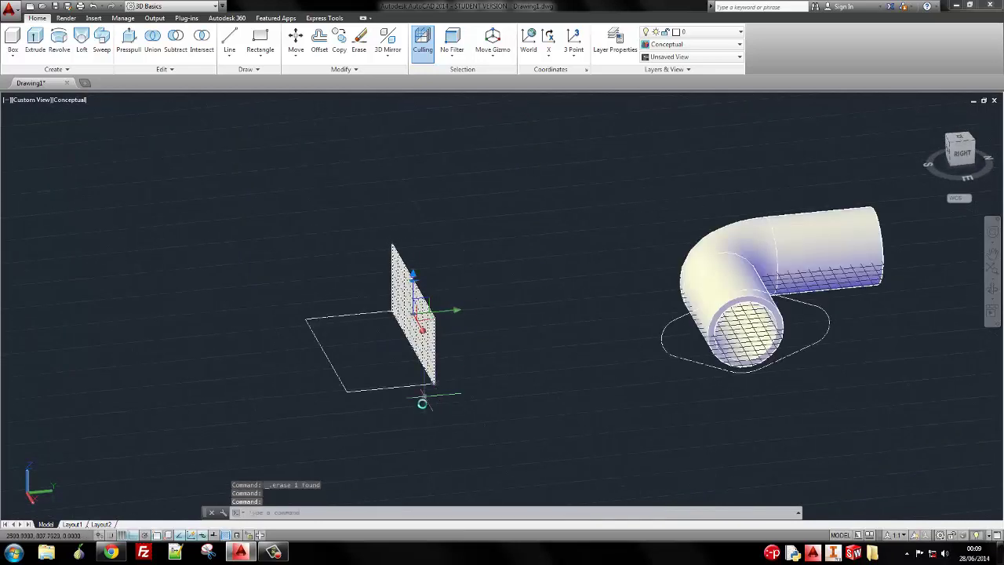
{"action": "left_click", "coordinate": [45, 54]}
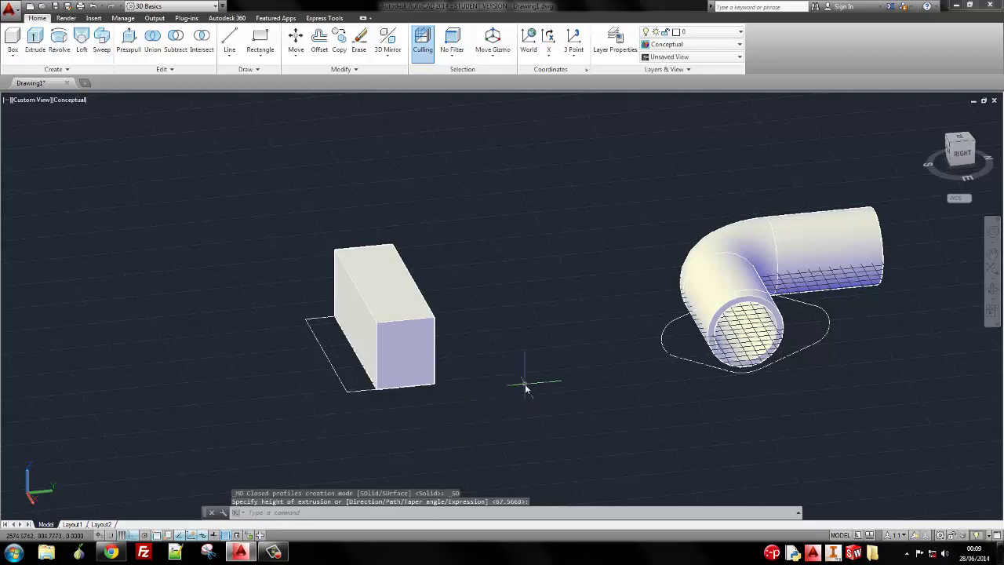
{"action": "middle_click_drag", "start_coordinate": [502, 385], "coordinate": [446, 385], "text": "shift"}
{"action": "left_click", "coordinate": [446, 385]}
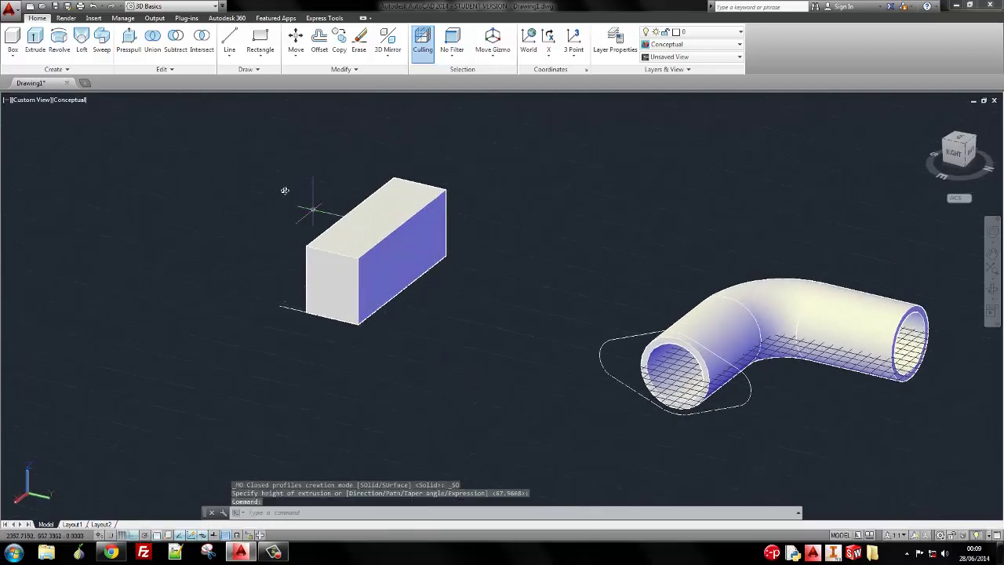
Delete the demonstration block together with all the base lines of the rectangle
{"action": "left_click", "coordinate": [210, 145]}
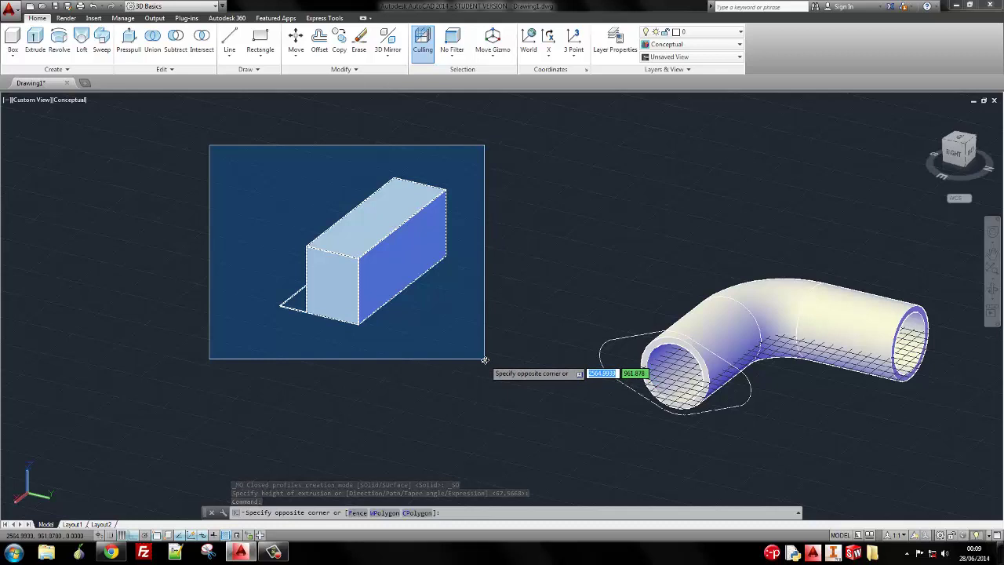
{"action": "left_click", "coordinate": [485, 360]}
{"action": "key", "text": "Delete"}
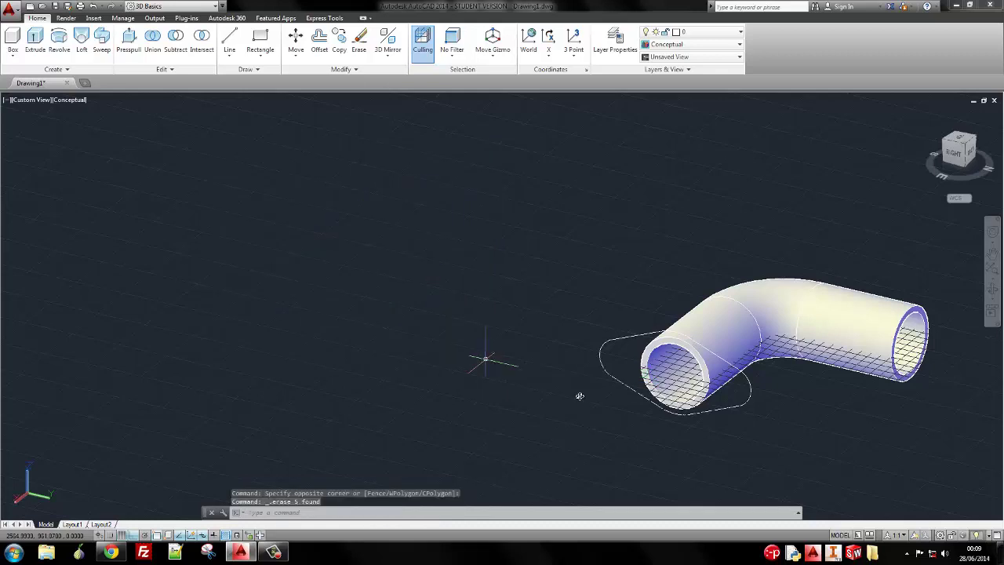
Create a planar surface from the closed flange outline at the pipe end, using the Object option and all outline segments
{"action": "scroll", "coordinate": [683, 409], "scroll_direction": "up", "scroll_amount": 3}
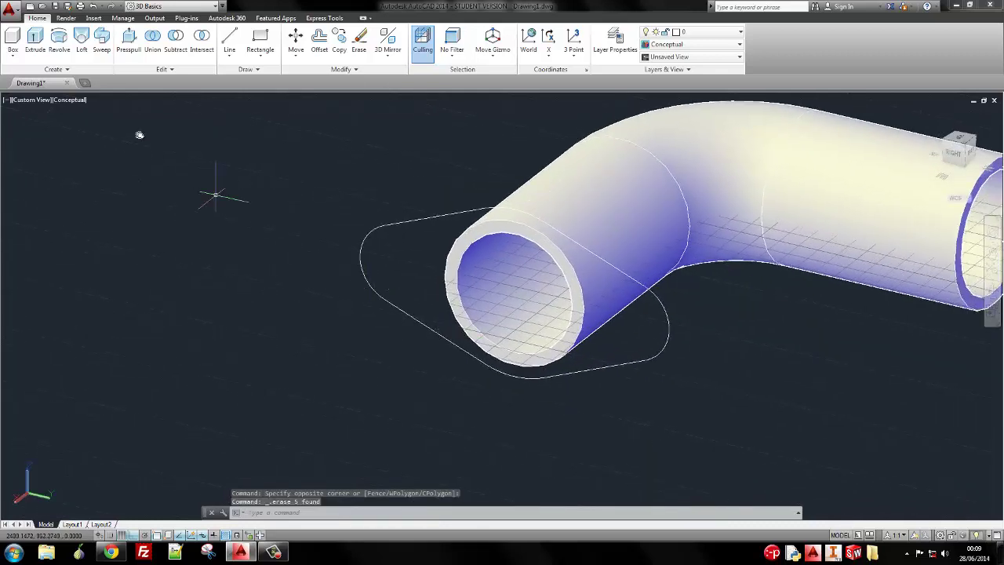
{"action": "left_click", "coordinate": [53, 69]}
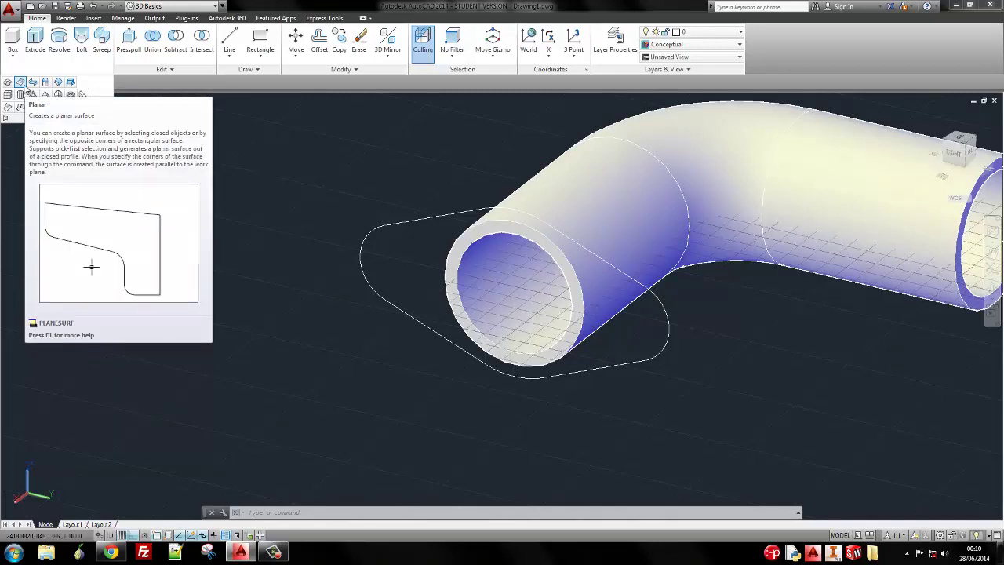
{"action": "left_click", "coordinate": [25, 86]}
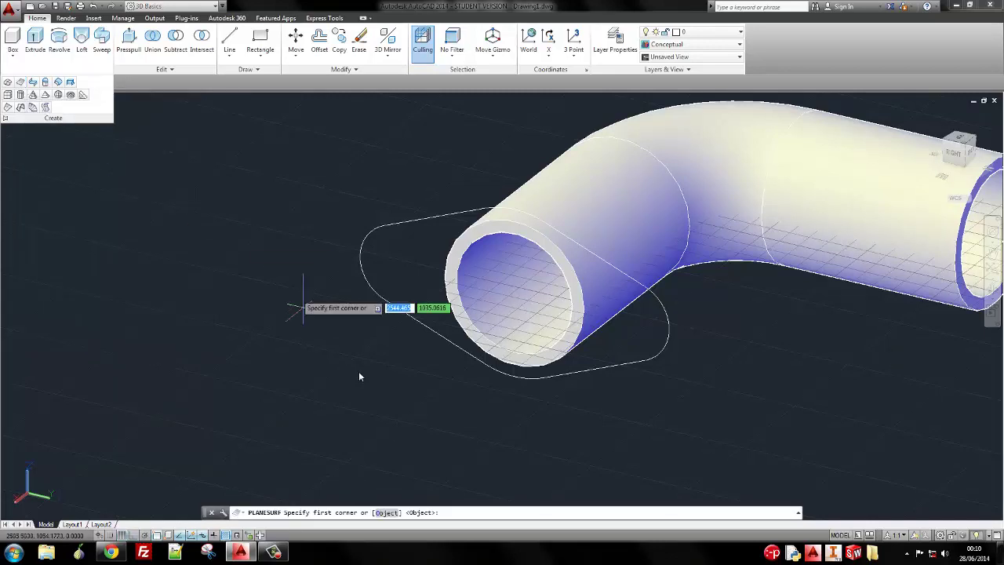
{"action": "left_click", "coordinate": [385, 514]}
{"action": "left_click", "coordinate": [280, 143]}
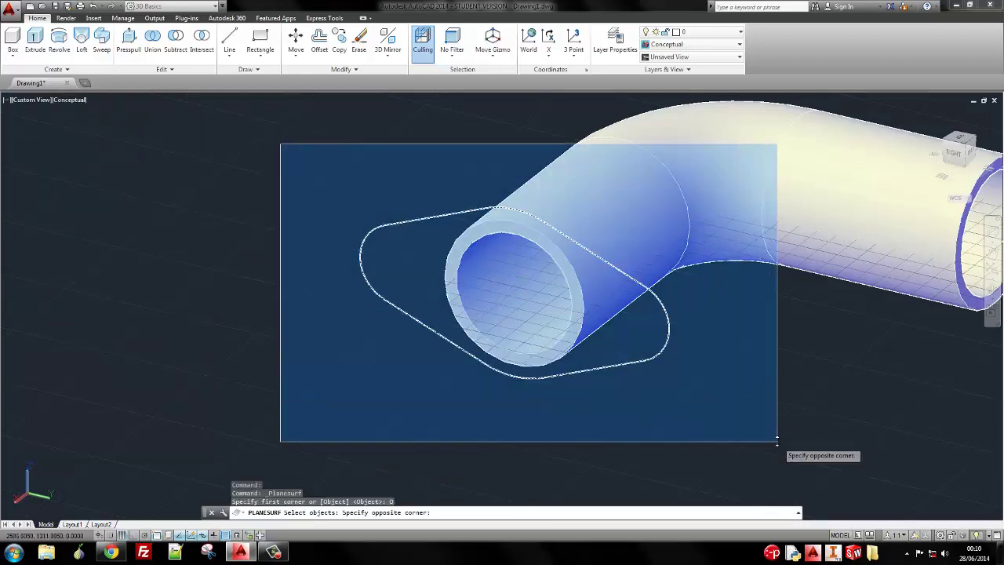
{"action": "left_click", "coordinate": [776, 441]}
{"action": "key", "text": "Return"}
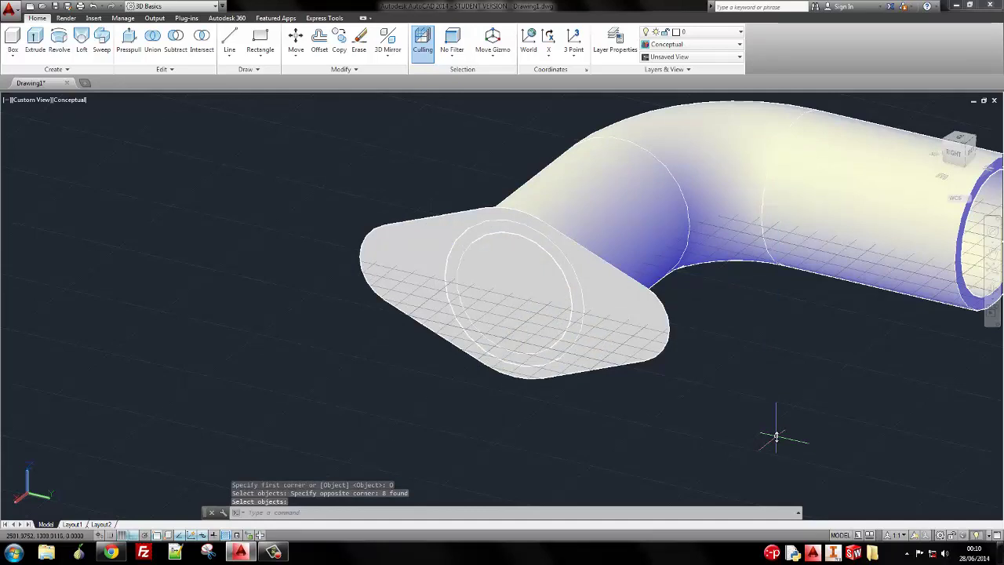
Extrude the planar flange surface 10 mm back along the pipe, checking the flange thickness on the reference drawing in the browser
{"action": "left_click", "coordinate": [410, 270]}
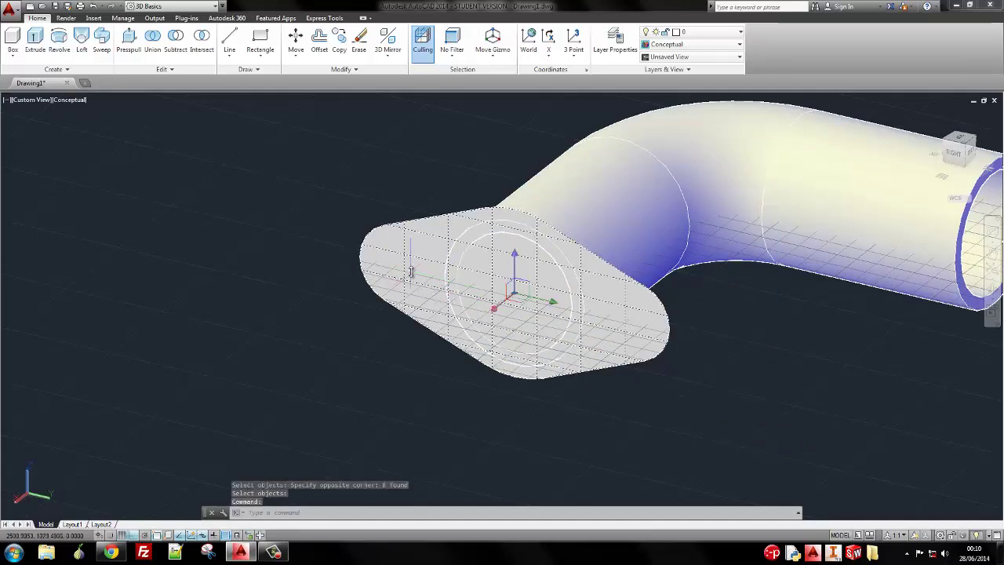
{"action": "left_click", "coordinate": [34, 43]}
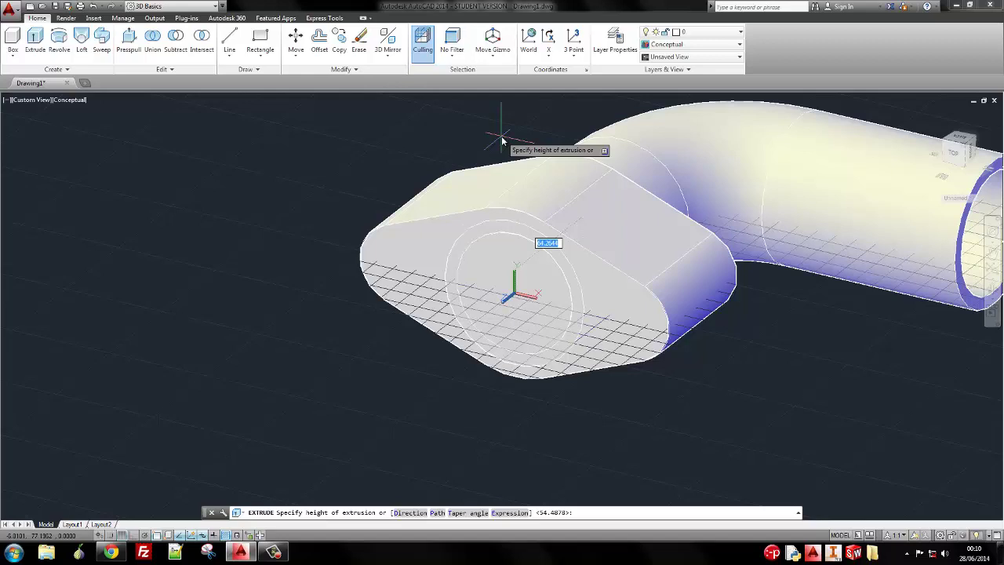
{"action": "key", "text": "alt+Tab"}
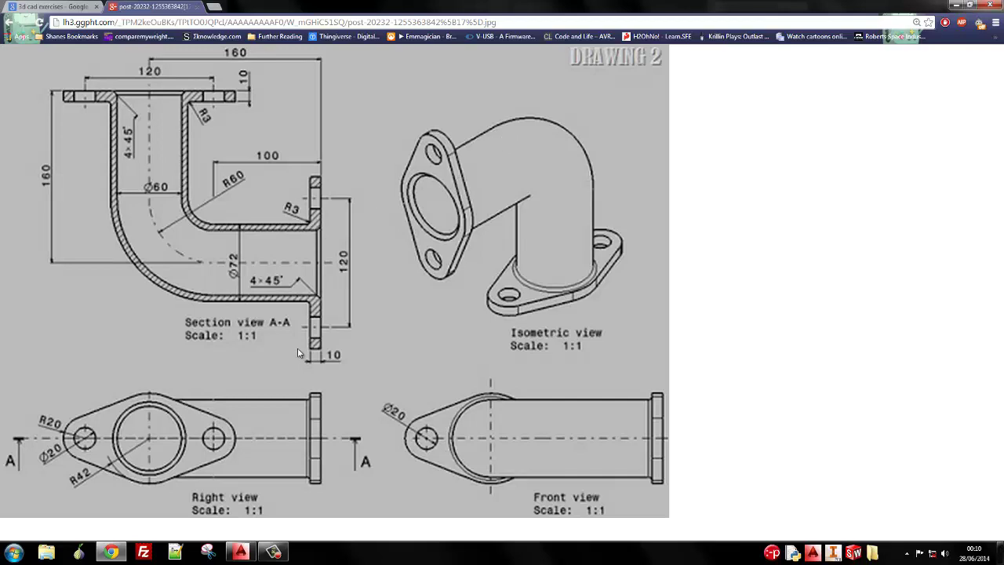
{"action": "key", "text": "alt+Tab"}
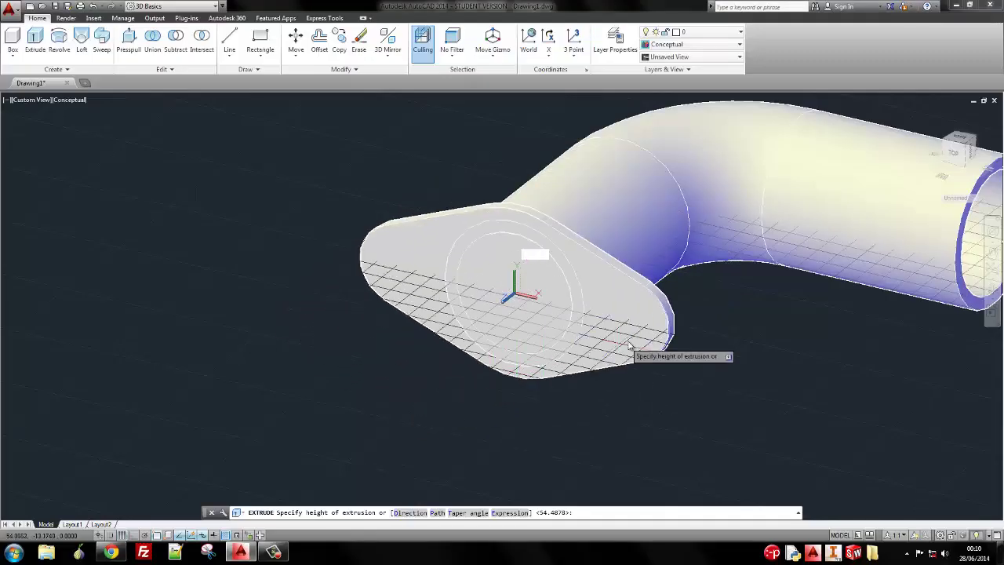
{"action": "type", "text": "10"}
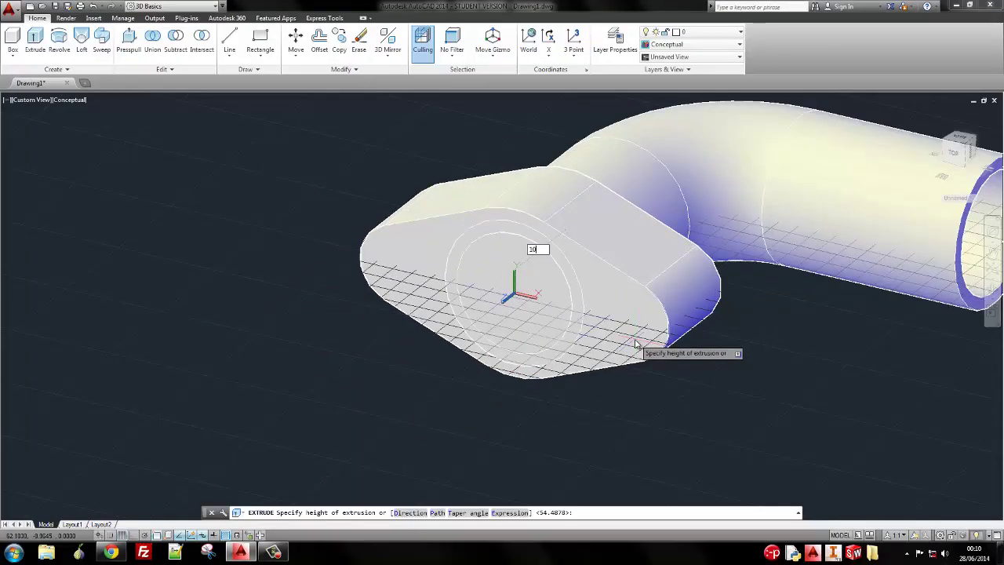
{"action": "key", "text": "Return"}
{"action": "mouse_move", "coordinate": [616, 235]}
{"action": "middle_mouse_down", "text": "shift"}
{"action": "mouse_move", "coordinate": [487, 242]}
{"action": "mouse_move", "coordinate": [372, 230]}
{"action": "mouse_move", "coordinate": [465, 250]}
{"action": "mouse_move", "coordinate": [578, 248]}
{"action": "mouse_move", "coordinate": [599, 272]}
{"action": "mouse_move", "coordinate": [589, 287]}
{"action": "mouse_move", "coordinate": [601, 316]}
{"action": "mouse_move", "coordinate": [648, 256]}
{"action": "mouse_move", "coordinate": [653, 227]}
{"action": "mouse_move", "coordinate": [606, 240]}
{"action": "middle_mouse_up", "text": "shift"}
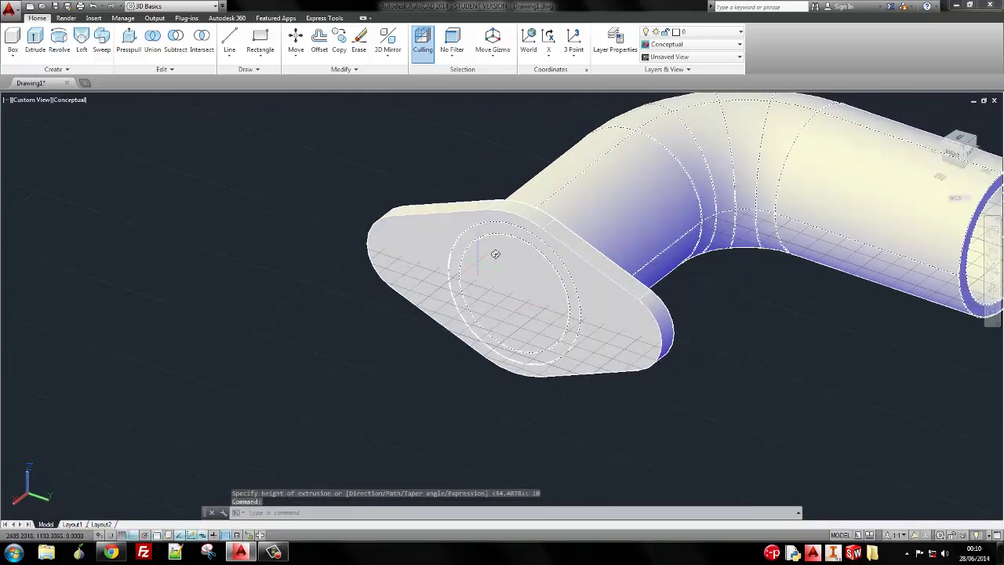
Draw a circle of radius 36 on the flange face, centred on the pipe opening and matching the pipe's outer edge
{"action": "scroll", "coordinate": [520, 264], "scroll_direction": "up", "scroll_amount": 1}
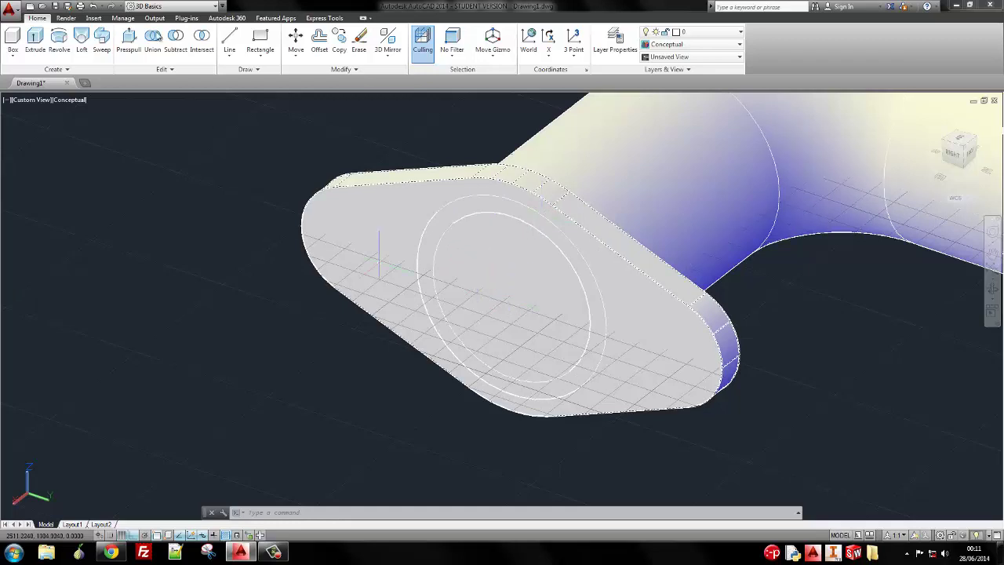
{"action": "left_click", "coordinate": [260, 56]}
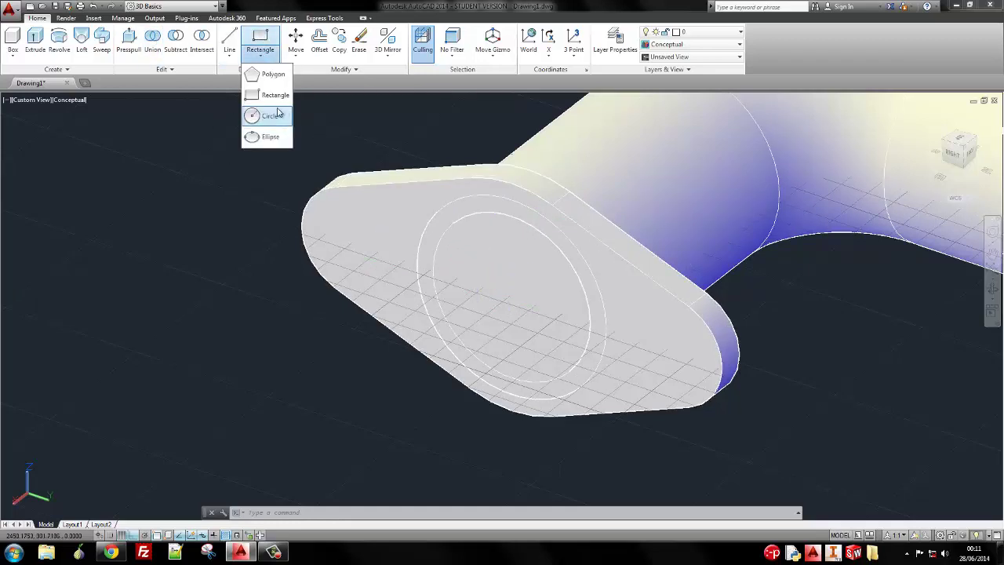
{"action": "left_click", "coordinate": [270, 116]}
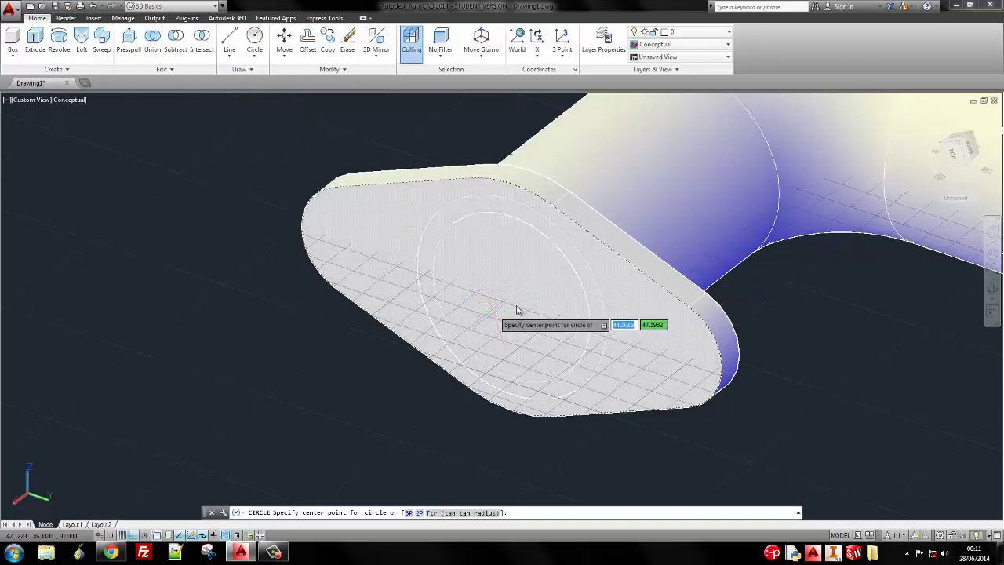
{"action": "right_click", "coordinate": [597, 315], "text": "shift"}
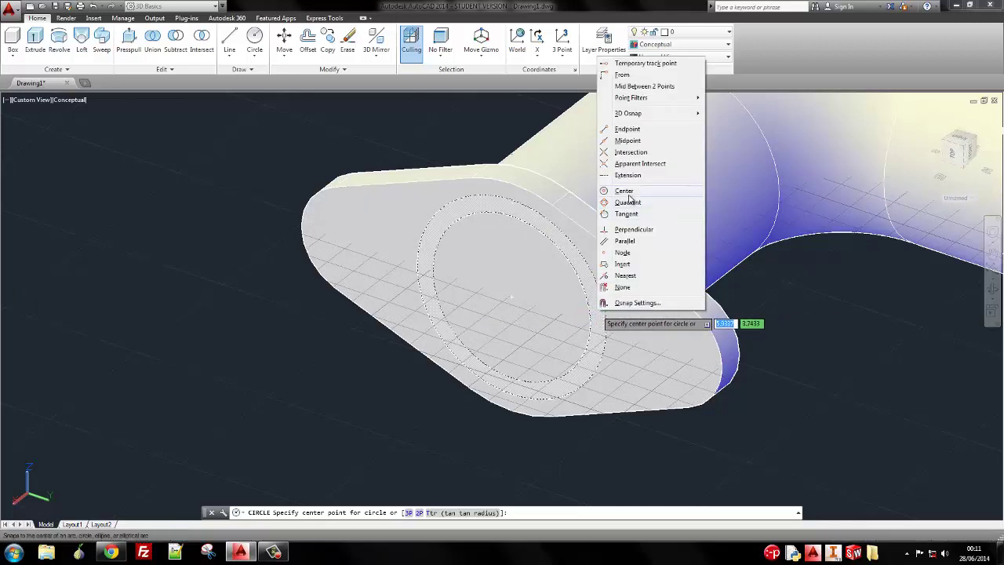
{"action": "left_click", "coordinate": [628, 193]}
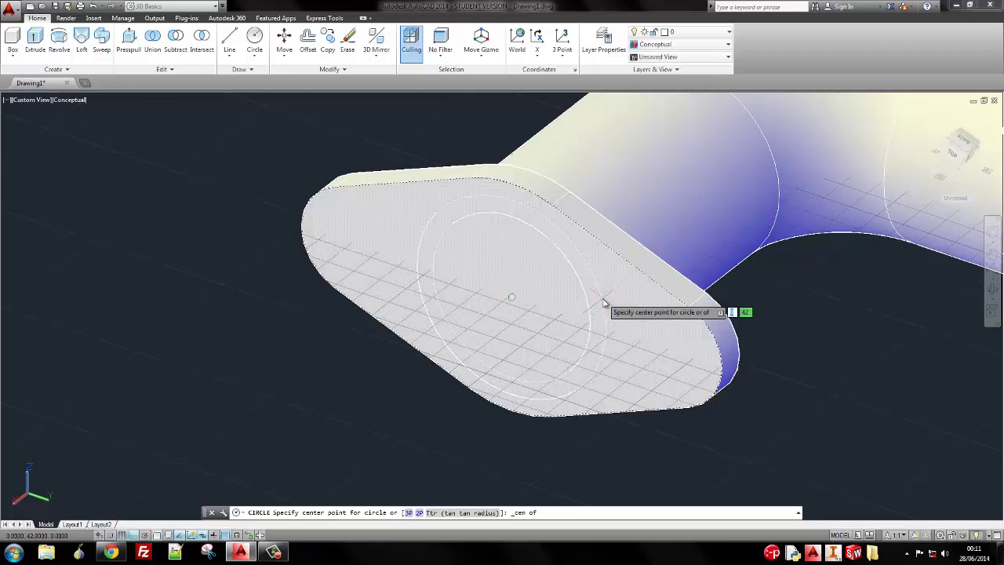
{"action": "left_click", "coordinate": [604, 303]}
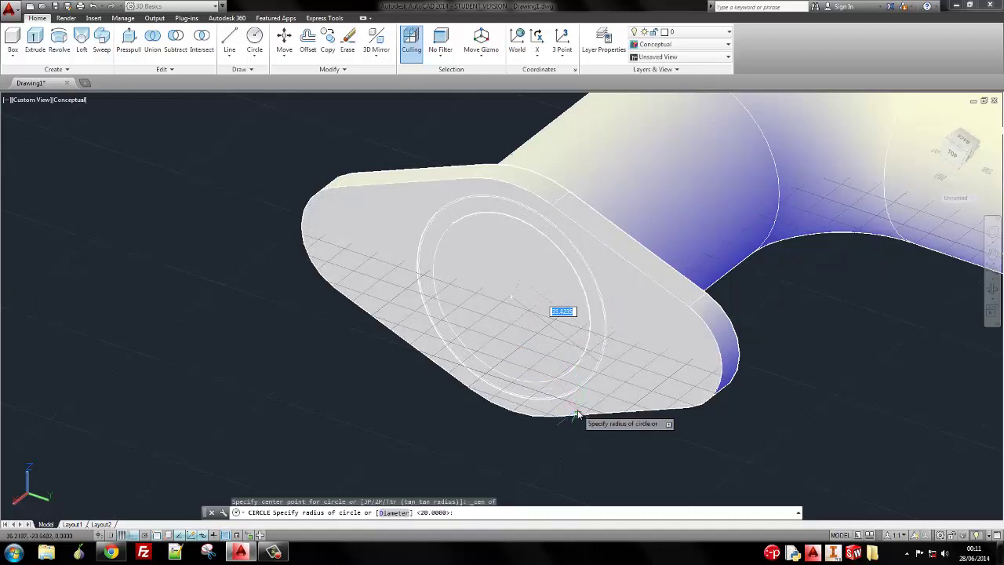
{"action": "left_click", "coordinate": [510, 399]}
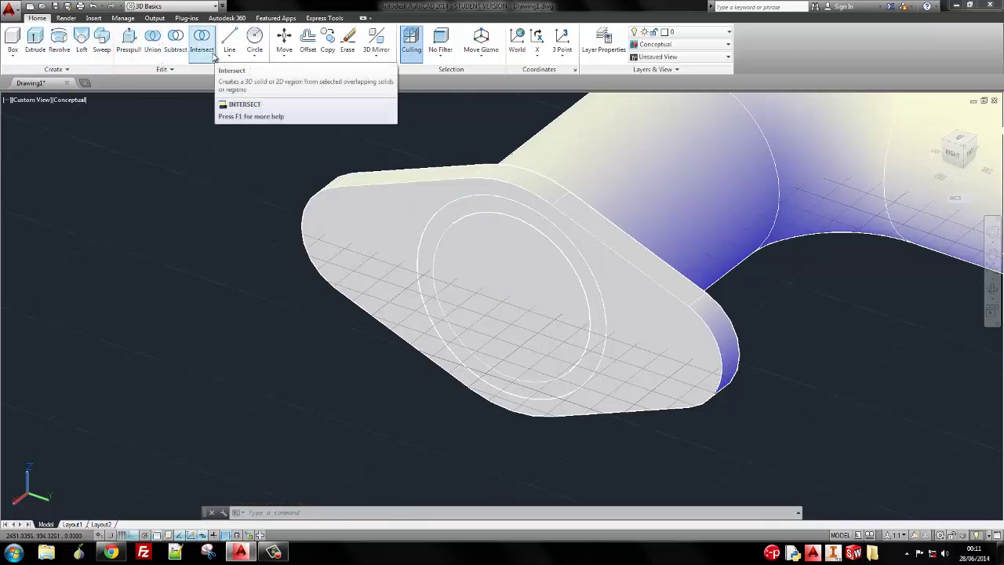
Extrude the new circle from the flange face straight back beyond the pipe bend, using selection cycling to pick it among overlapping objects
{"action": "left_click", "coordinate": [36, 46]}
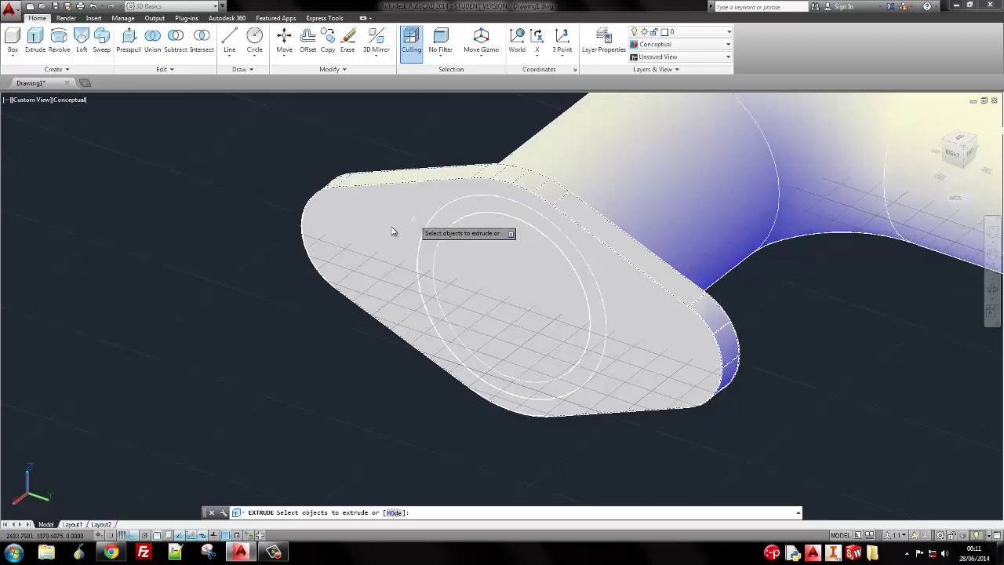
{"action": "left_click", "coordinate": [457, 206]}
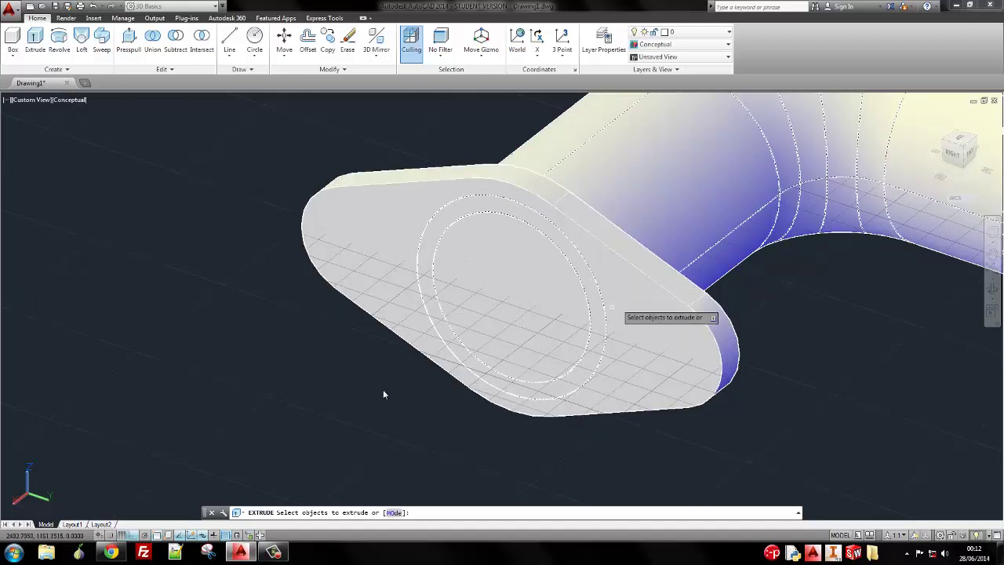
{"action": "left_click", "coordinate": [249, 536]}
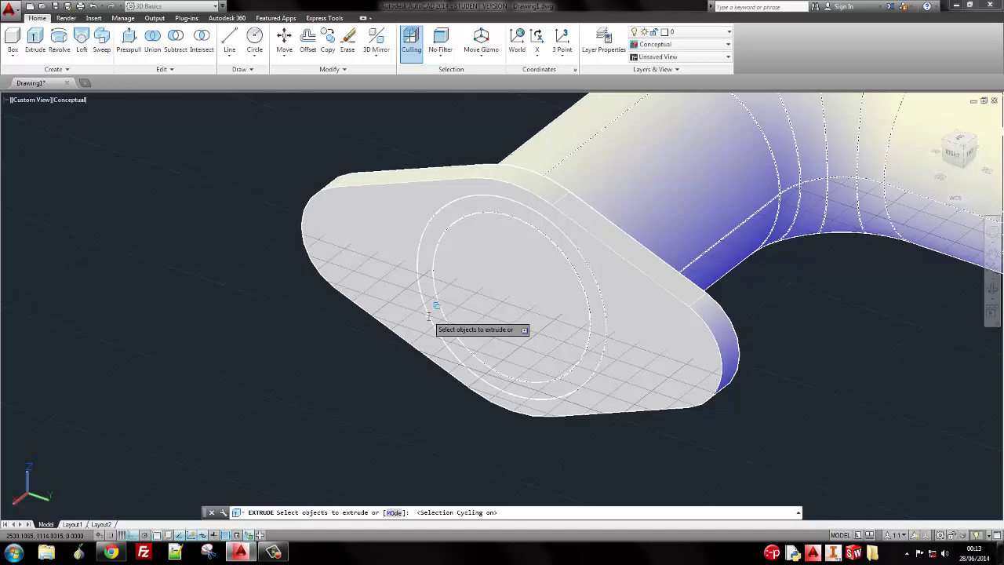
{"action": "left_click", "coordinate": [420, 249]}
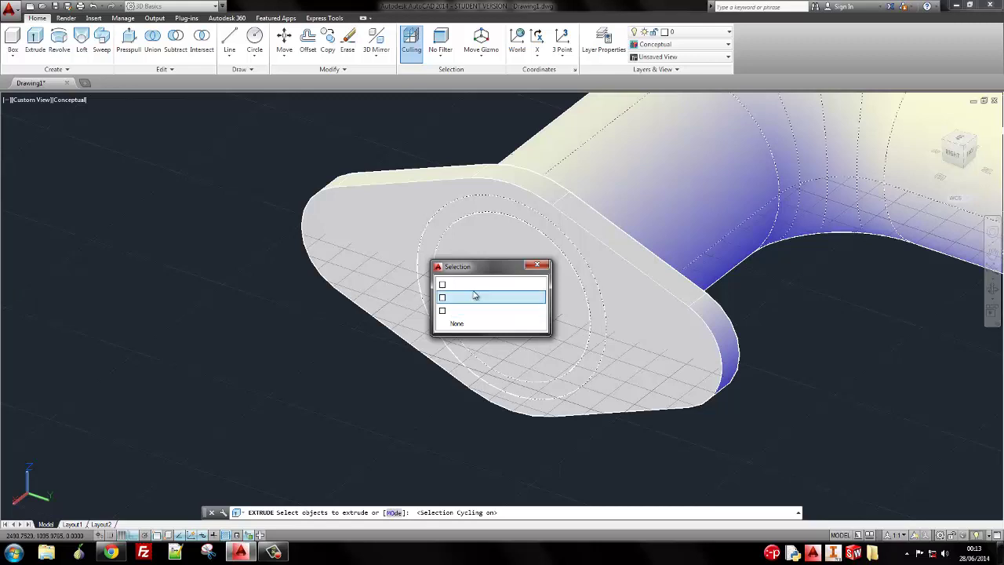
{"action": "left_click_drag", "start_coordinate": [487, 266], "coordinate": [311, 229]}
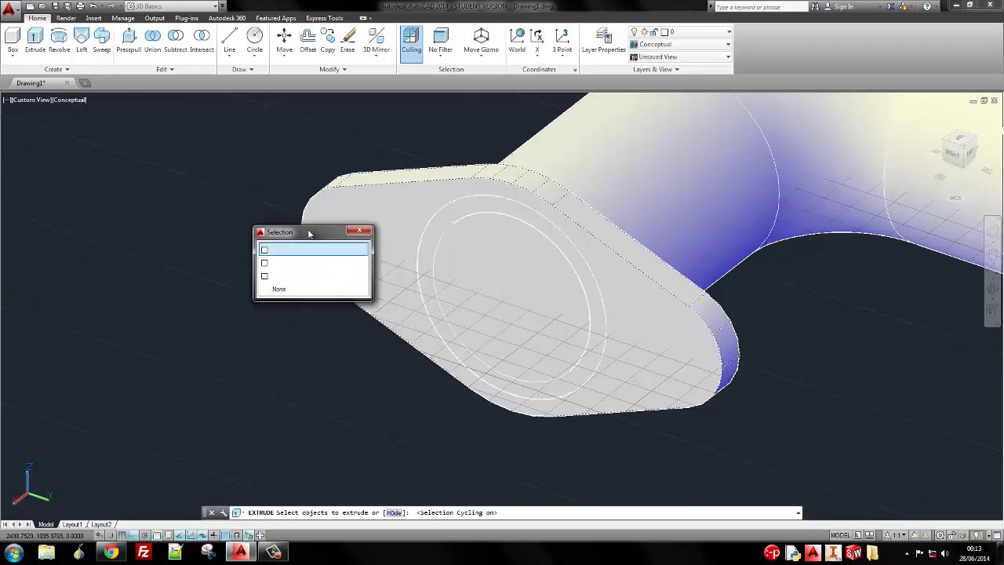
{"action": "left_click", "coordinate": [280, 277]}
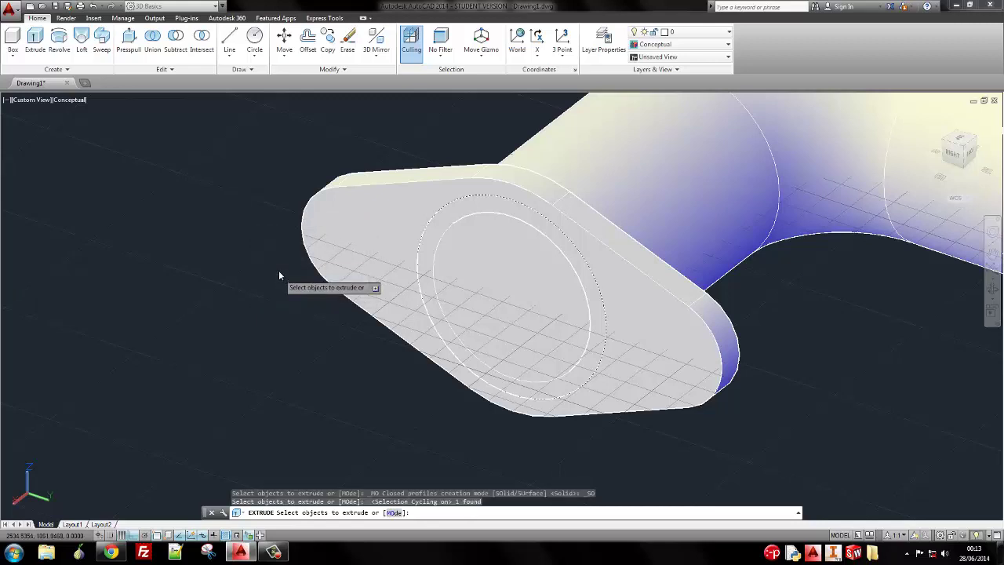
{"action": "key", "text": "Return"}
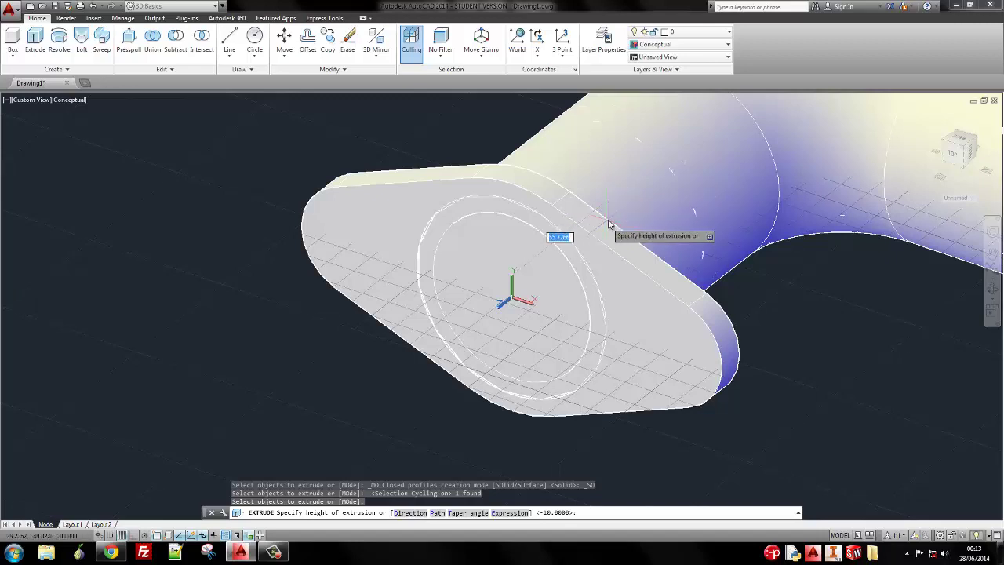
{"action": "scroll", "coordinate": [620, 219], "scroll_direction": "down", "scroll_amount": 2}
{"action": "middle_click_drag", "start_coordinate": [661, 204], "coordinate": [528, 276]}
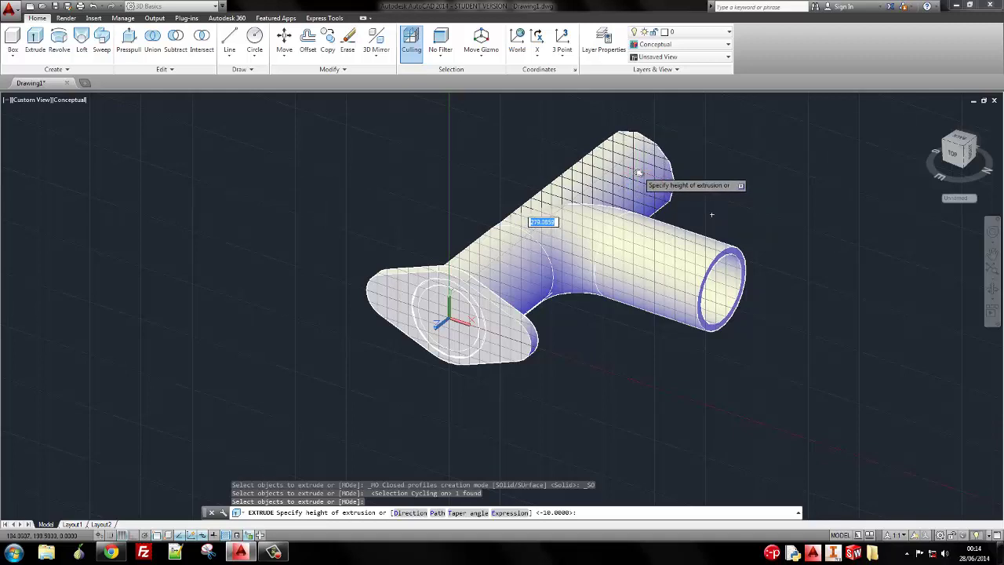
{"action": "key", "text": "Return"}
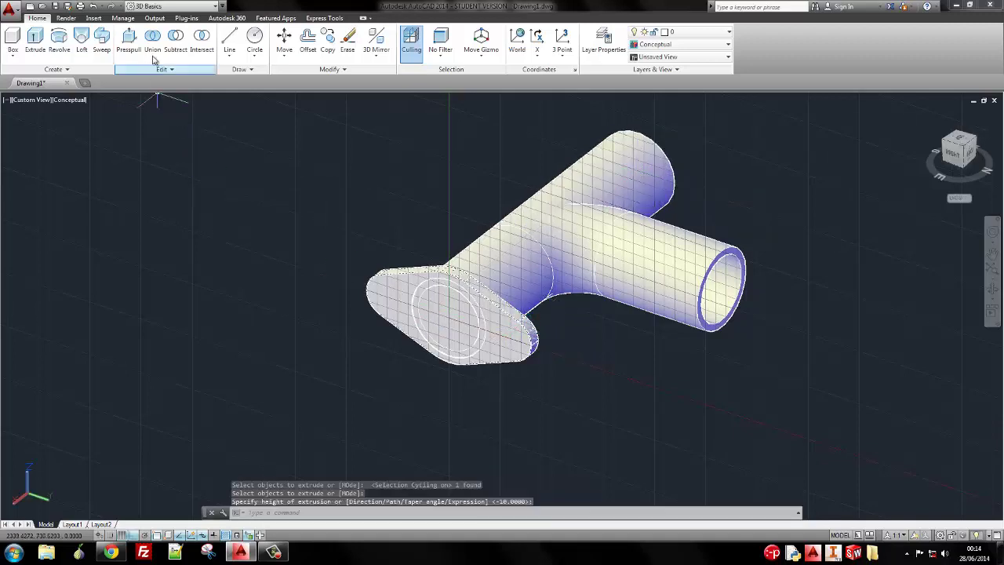
Subtract the long extruded cylinder from the flange to open its centre for the pipe
{"action": "left_click", "coordinate": [176, 41]}
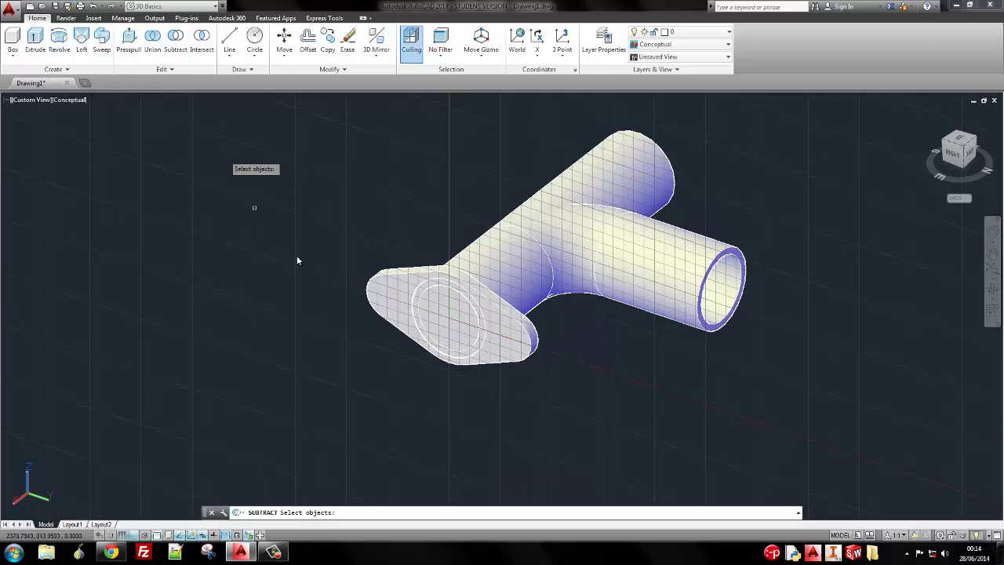
{"action": "left_click", "coordinate": [374, 295]}
{"action": "key", "text": "Return"}
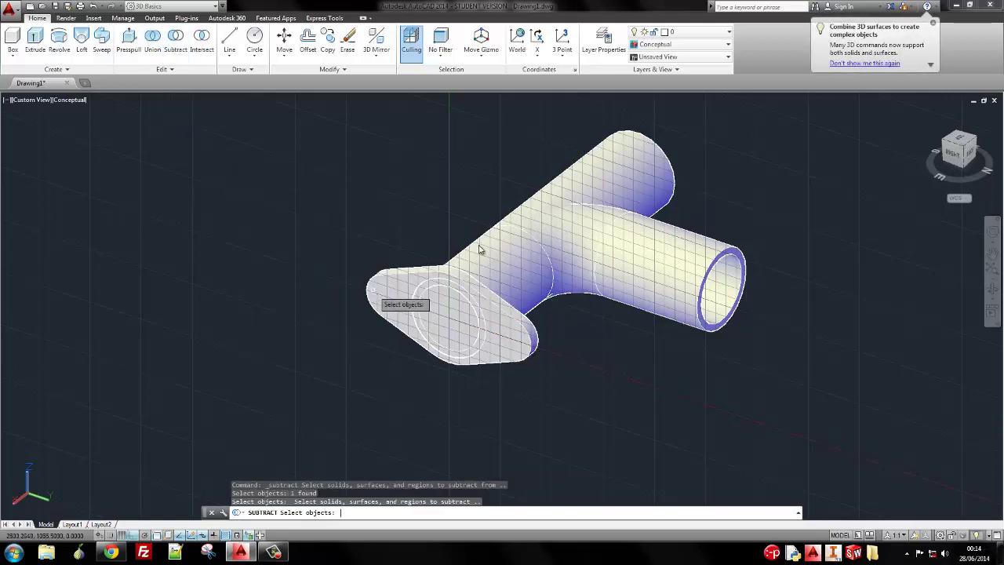
{"action": "left_click", "coordinate": [605, 161]}
{"action": "key", "text": "Return"}
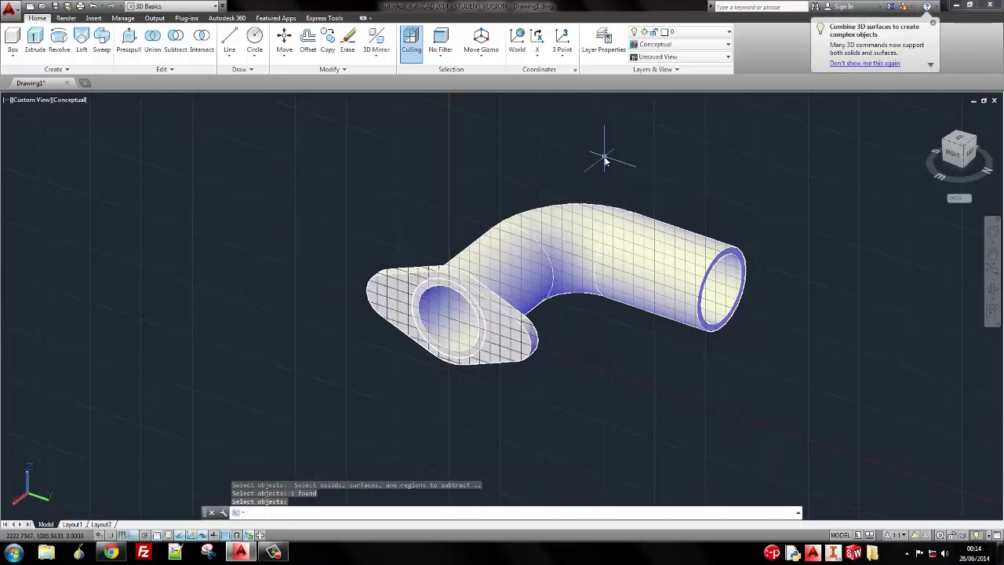
{"action": "key", "text": "Return"}
Inspect the opened flange and check the bolt hole dimensions on the reference drawing in the browser
{"action": "scroll", "coordinate": [448, 376], "scroll_direction": "up", "scroll_amount": 4}
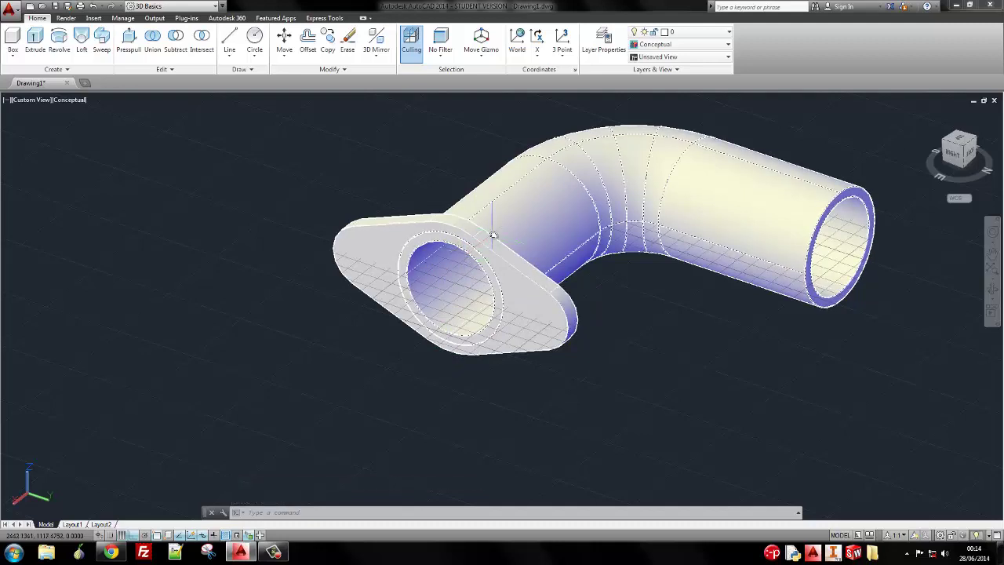
{"action": "middle_click_drag", "start_coordinate": [479, 274], "coordinate": [360, 325]}
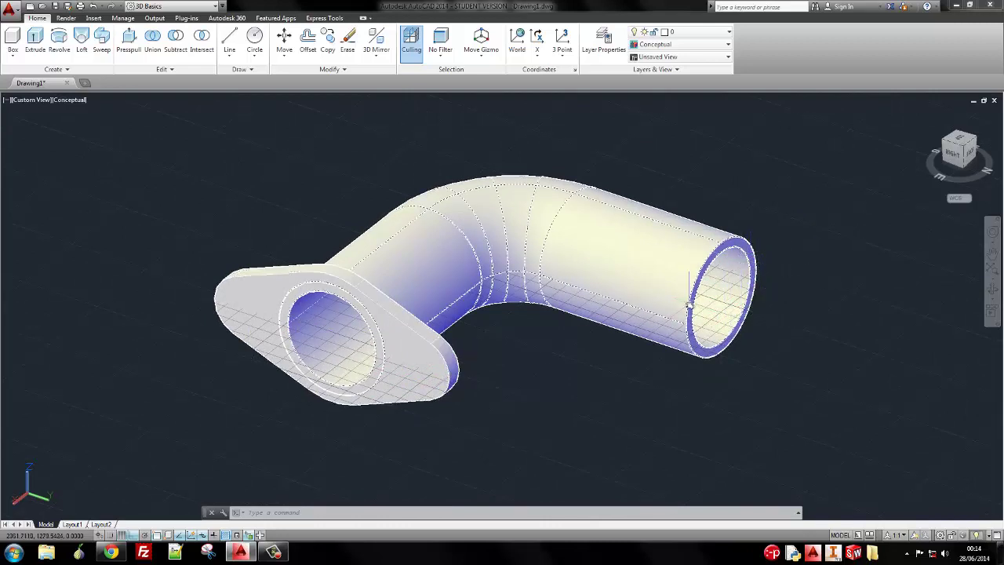
{"action": "middle_click_drag", "start_coordinate": [264, 410], "coordinate": [254, 354]}
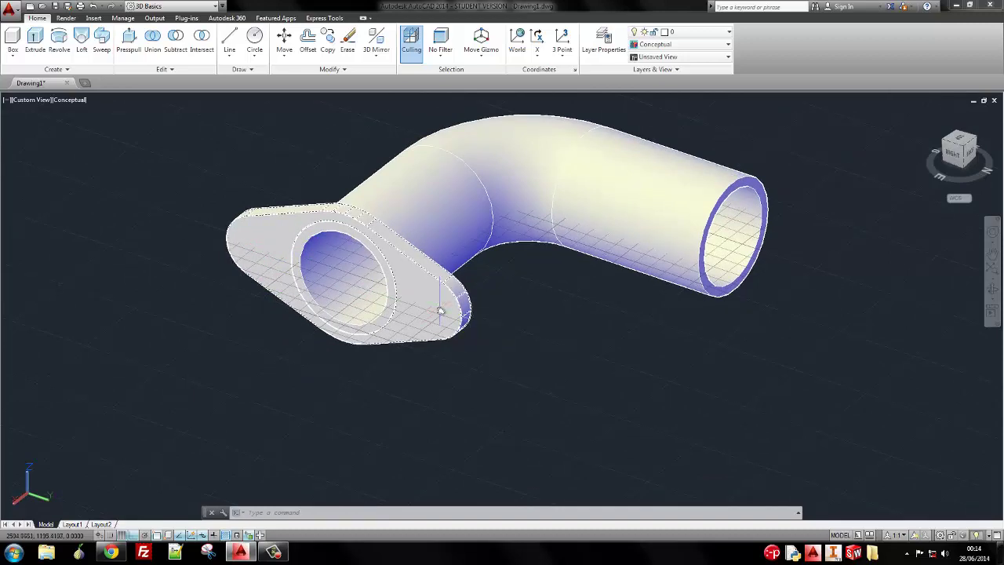
{"action": "key", "text": "alt+Tab"}
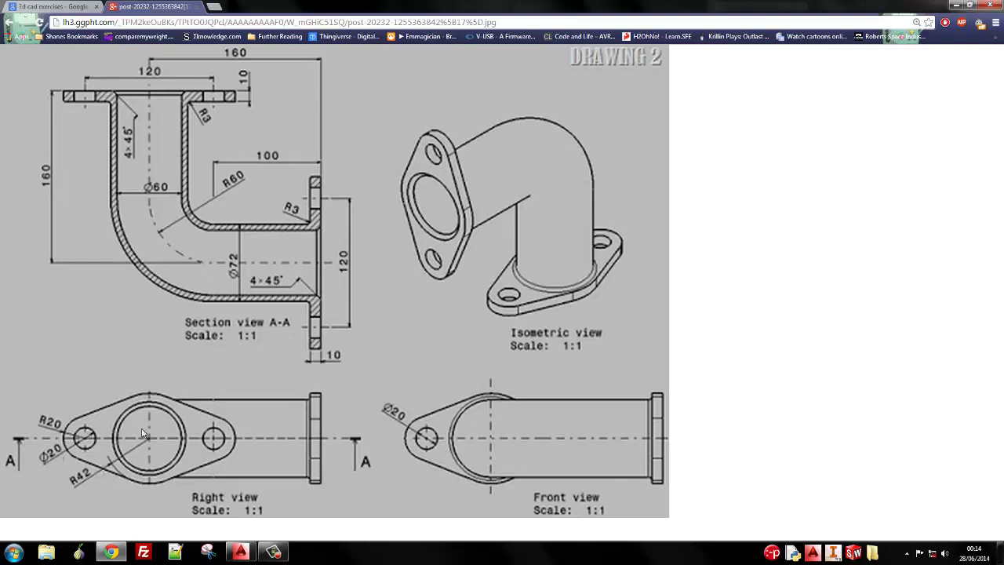
{"action": "key", "text": "alt+Tab"}
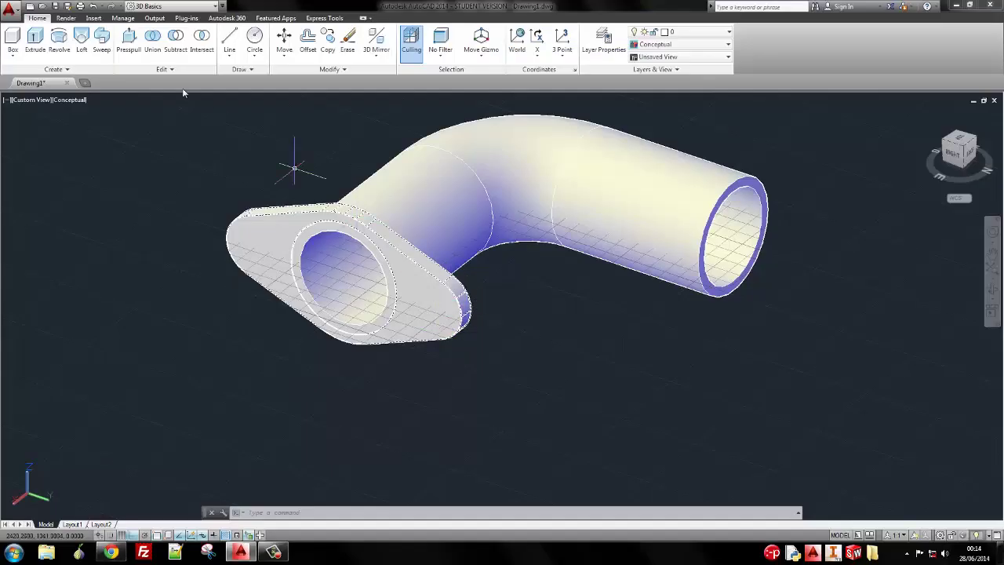
{"action": "left_click", "coordinate": [254, 38]}
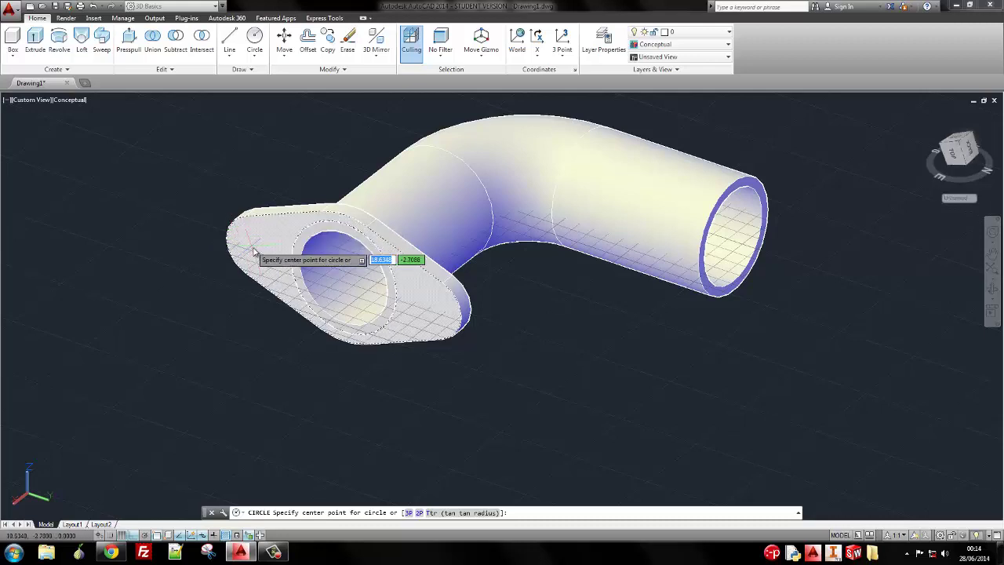
{"action": "scroll", "coordinate": [242, 270], "scroll_direction": "up", "scroll_amount": 5}
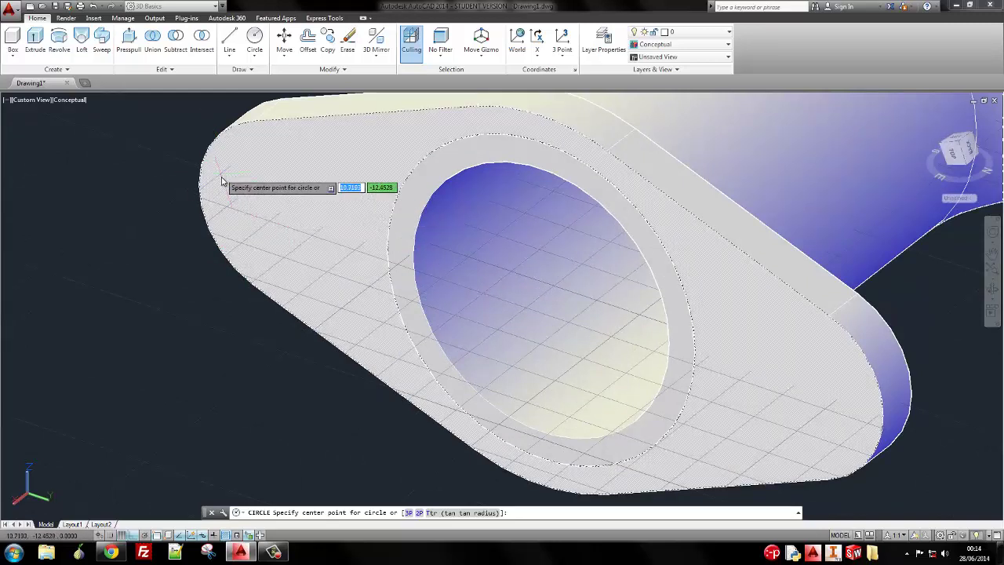
{"action": "right_click", "coordinate": [221, 181], "text": "shift"}
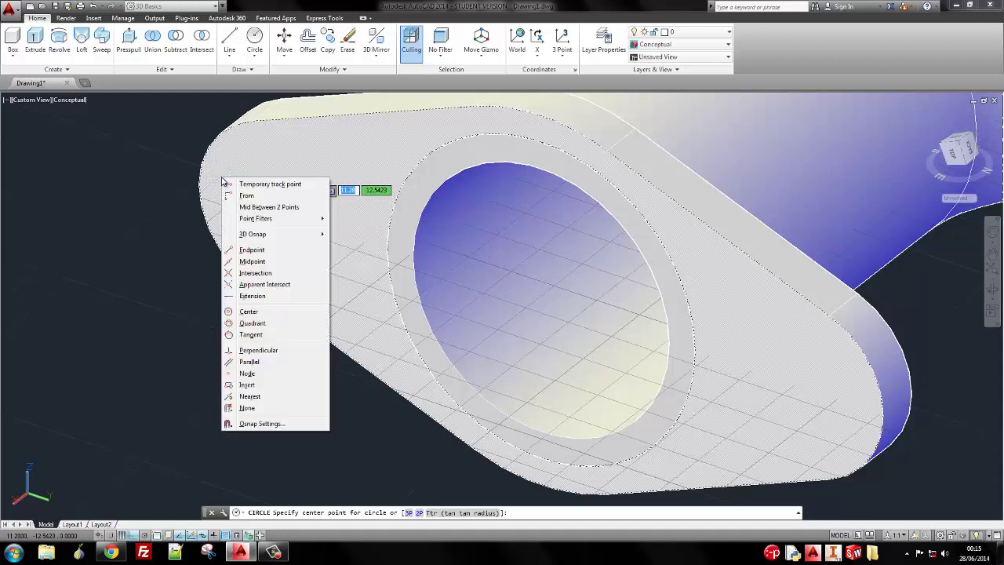
{"action": "left_click", "coordinate": [271, 311]}
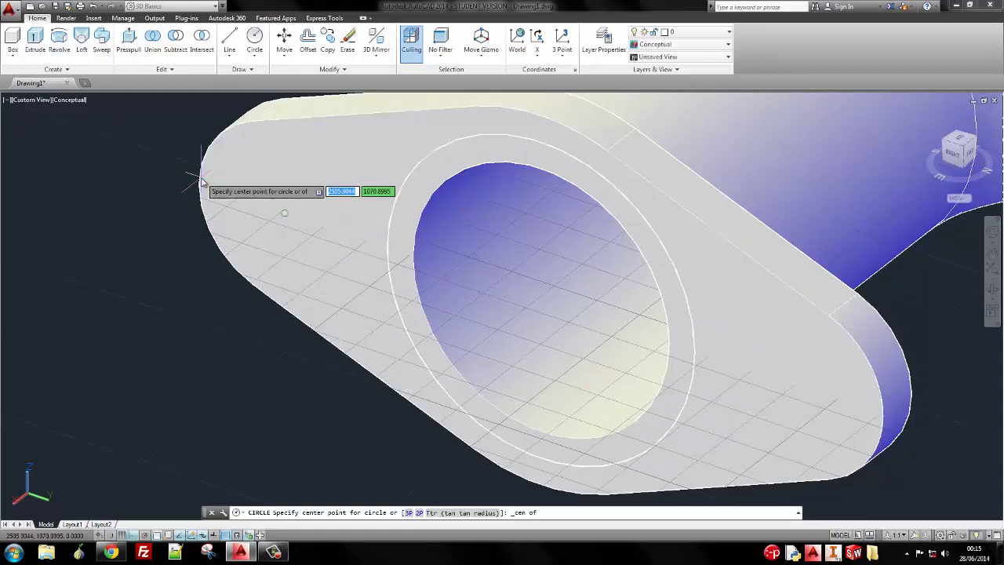
{"action": "left_click", "coordinate": [201, 181]}
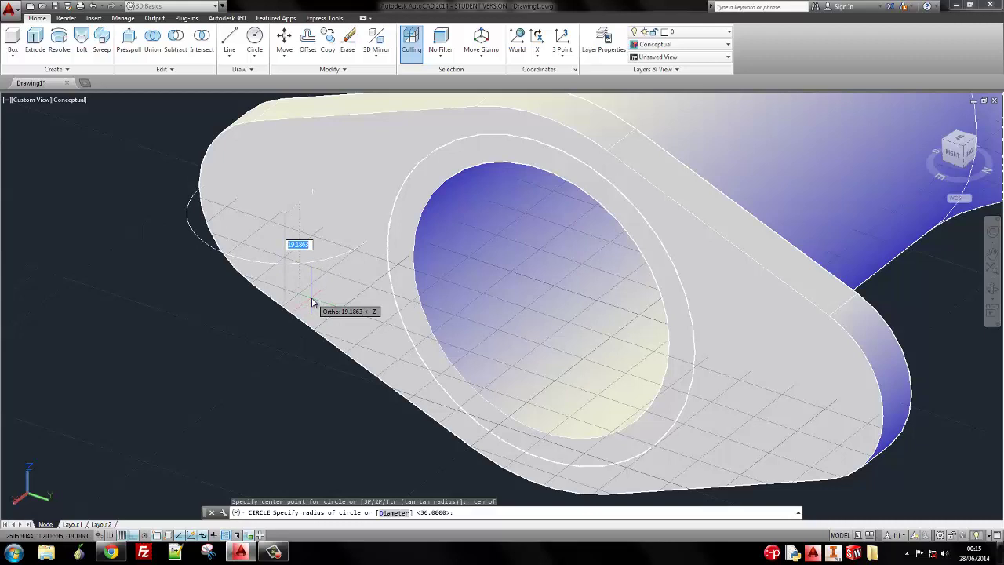
{"action": "key", "text": "Escape"}
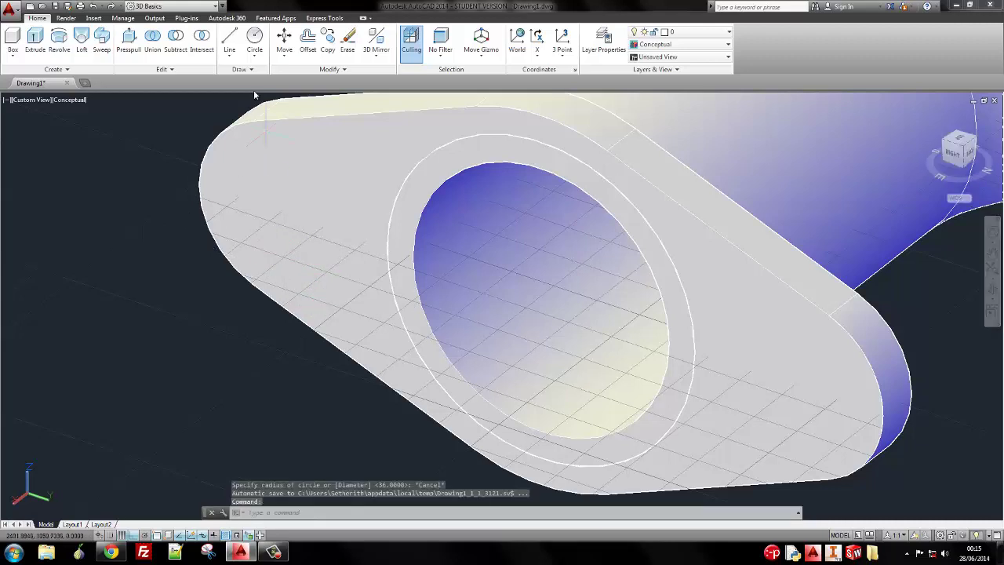
Draw a circle of diameter 20 on the flange face, centred on the rounded end farthest from the pipe's open end
{"action": "left_click", "coordinate": [255, 49]}
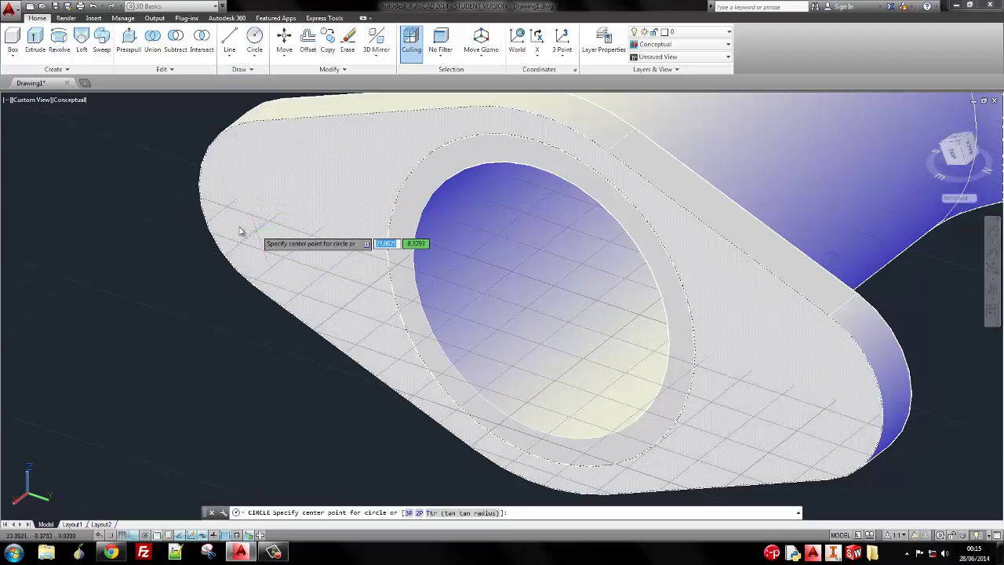
{"action": "right_click", "coordinate": [209, 221], "text": "shift"}
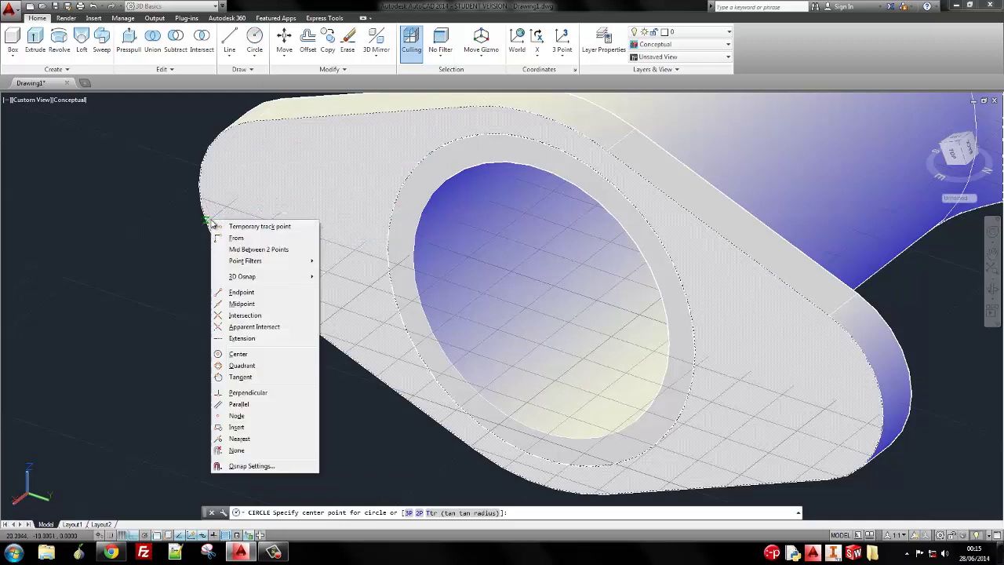
{"action": "left_click", "coordinate": [237, 354]}
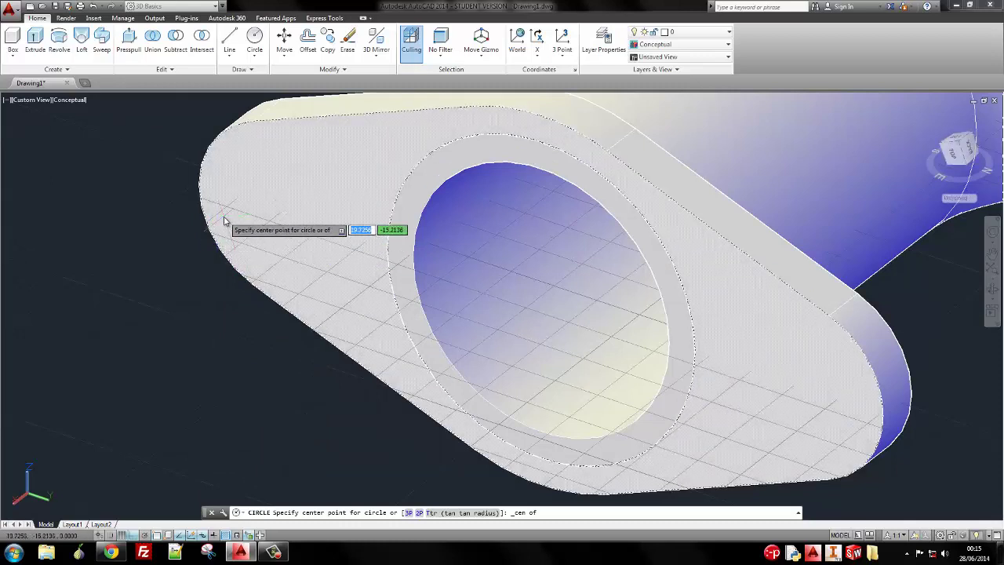
{"action": "left_click", "coordinate": [210, 229]}
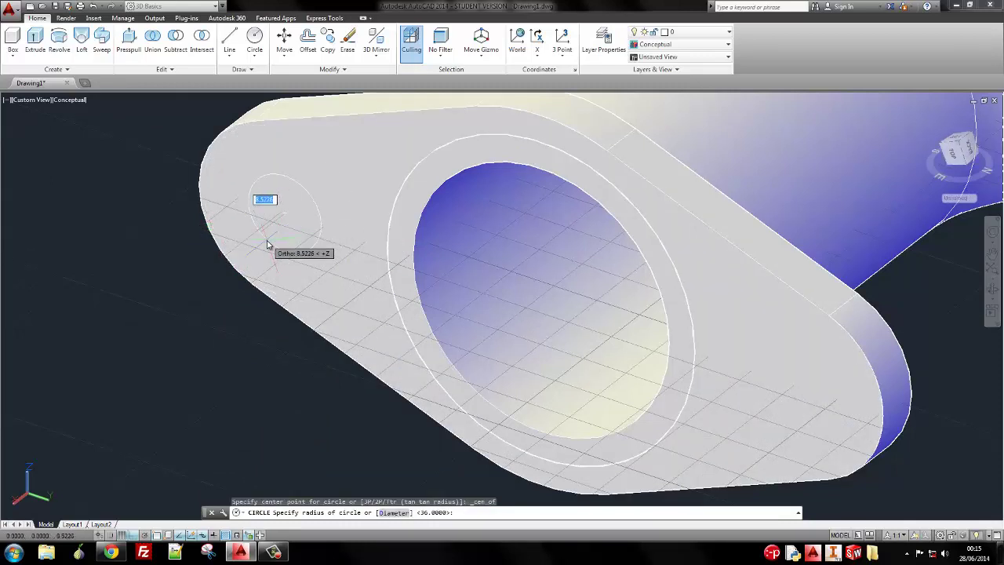
{"action": "type", "text": "d"}
{"action": "key", "text": "Return"}
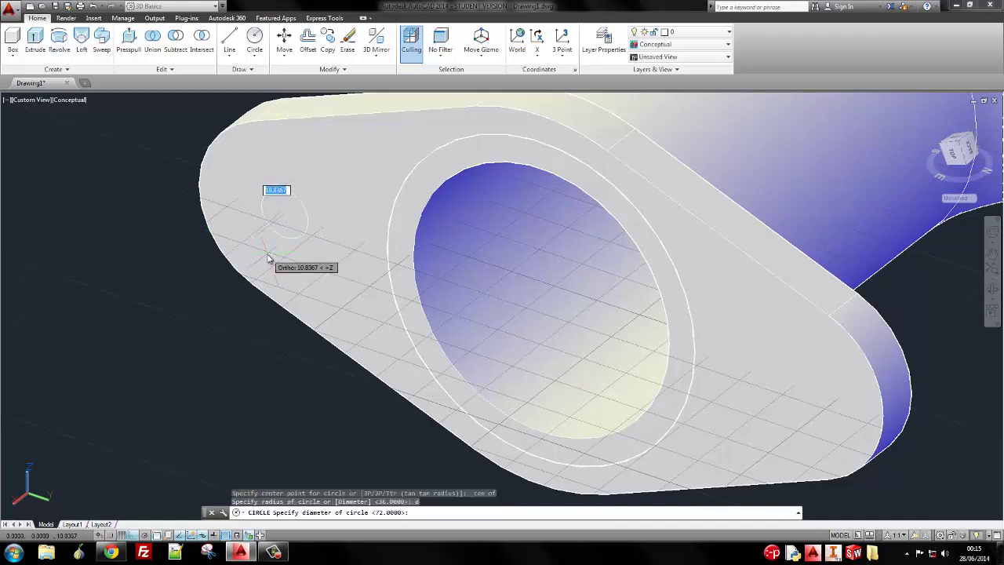
{"action": "type", "text": "20"}
{"action": "key", "text": "Return"}
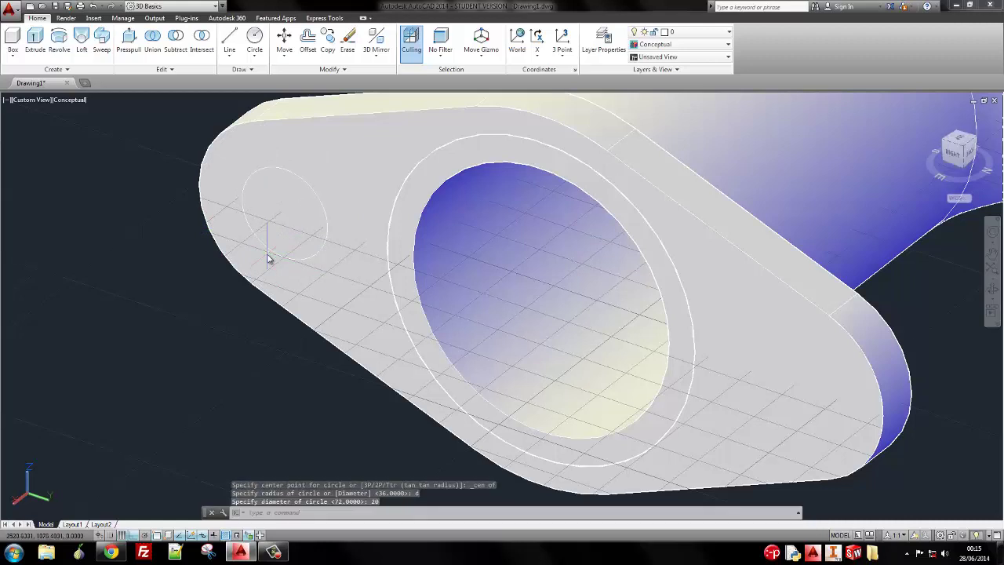
Turn off selection cycling, copy the bolt hole circle 120 along the Y axis to the flange's opposite end, and check the reference drawing's spacing
{"action": "left_click", "coordinate": [280, 173]}
{"action": "key", "text": "Escape"}
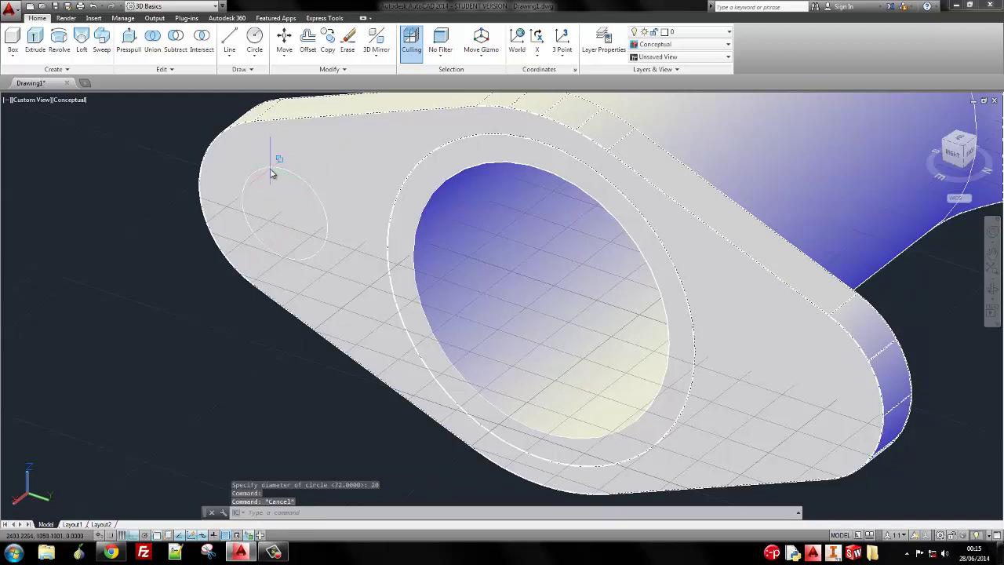
{"action": "left_click", "coordinate": [272, 173]}
{"action": "left_click", "coordinate": [306, 223]}
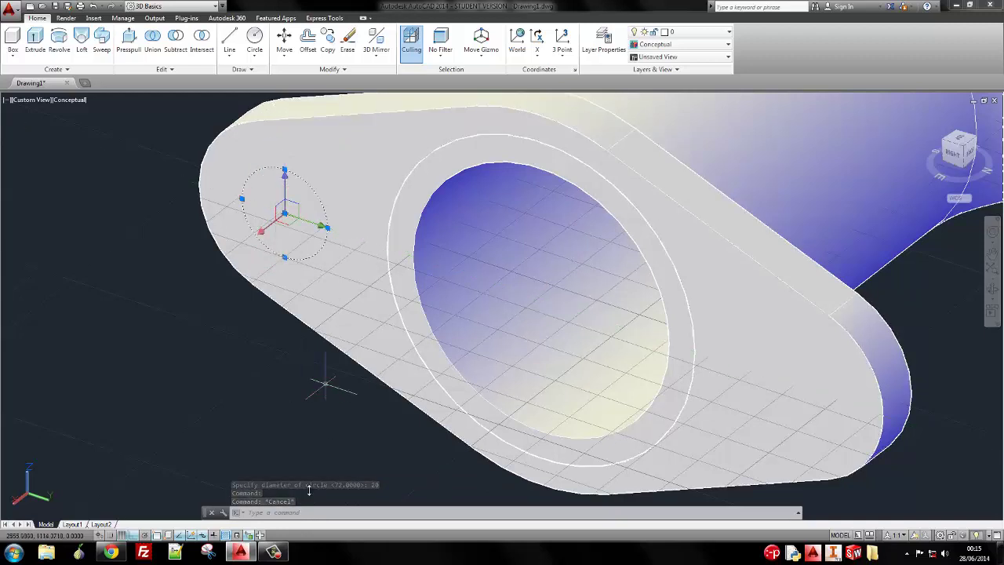
{"action": "left_click", "coordinate": [251, 535]}
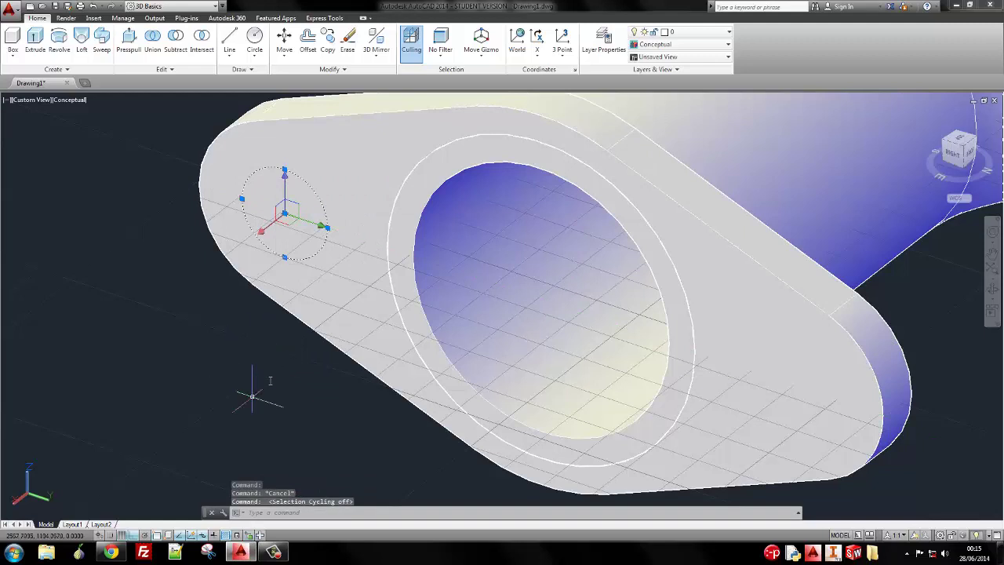
{"action": "scroll", "coordinate": [274, 372], "scroll_direction": "down", "scroll_amount": 3}
{"action": "middle_click_drag", "start_coordinate": [303, 257], "coordinate": [310, 211]}
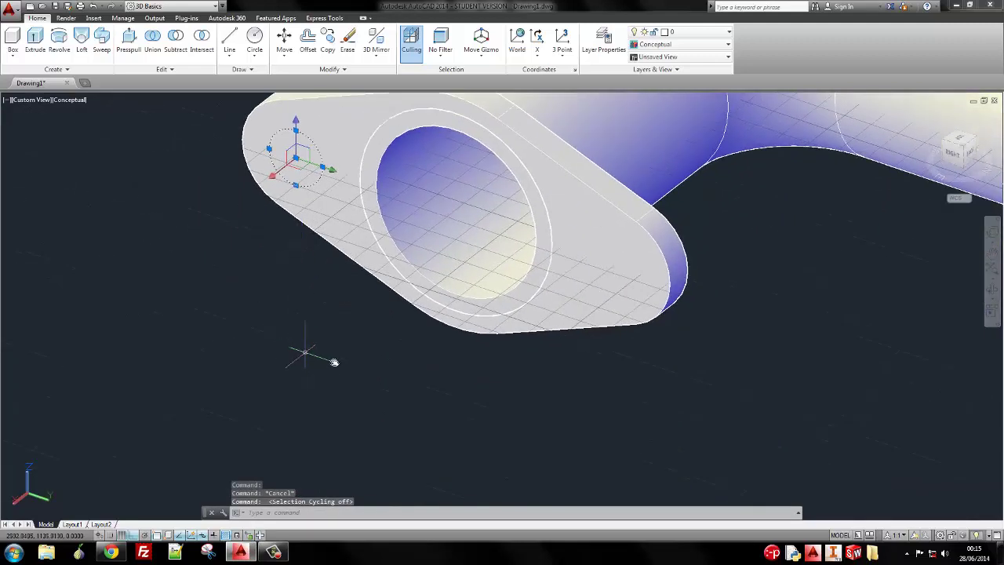
{"action": "type", "text": "o"}
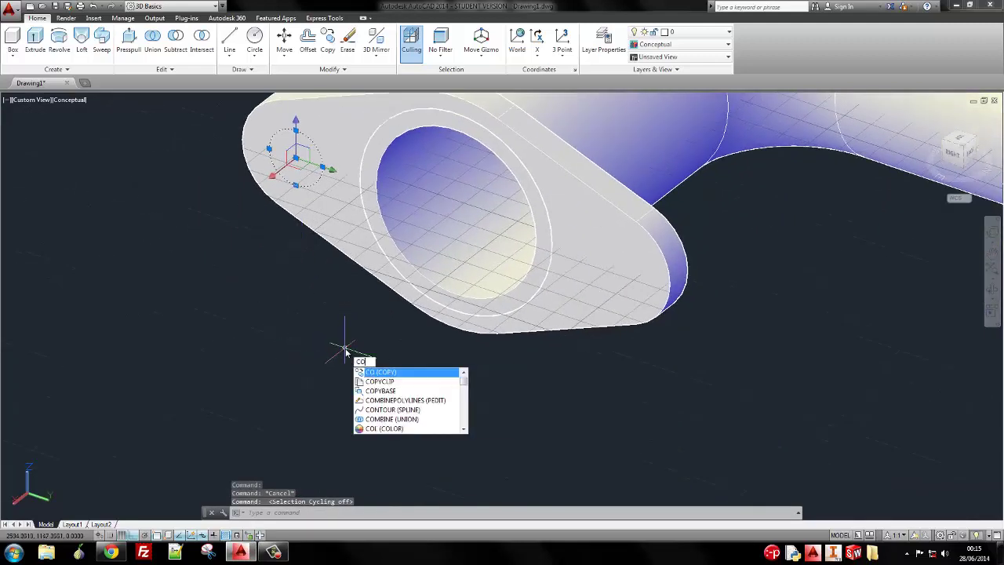
{"action": "key", "text": "Return"}
{"action": "left_click", "coordinate": [345, 361]}
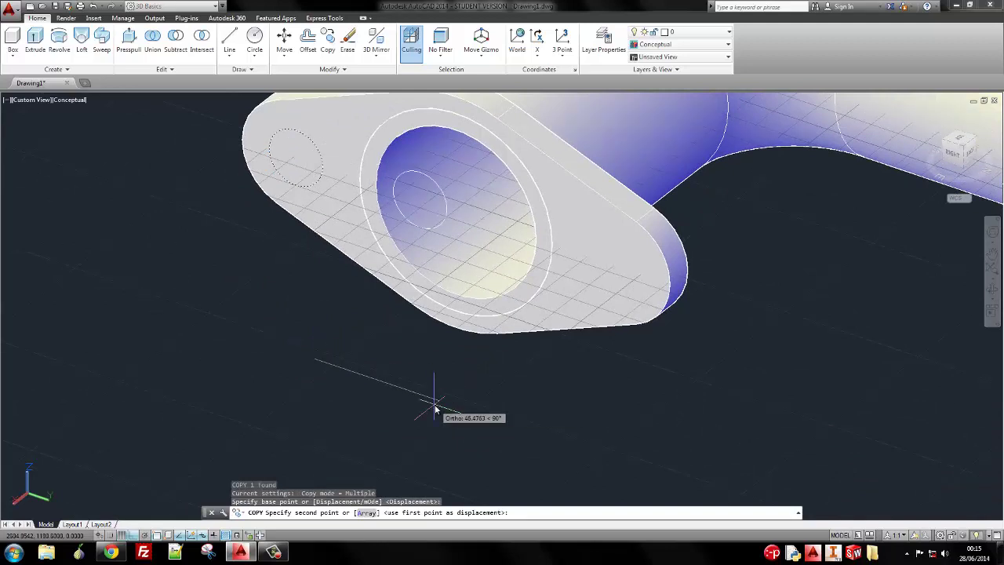
{"action": "type", "text": "120"}
{"action": "key", "text": "Return"}
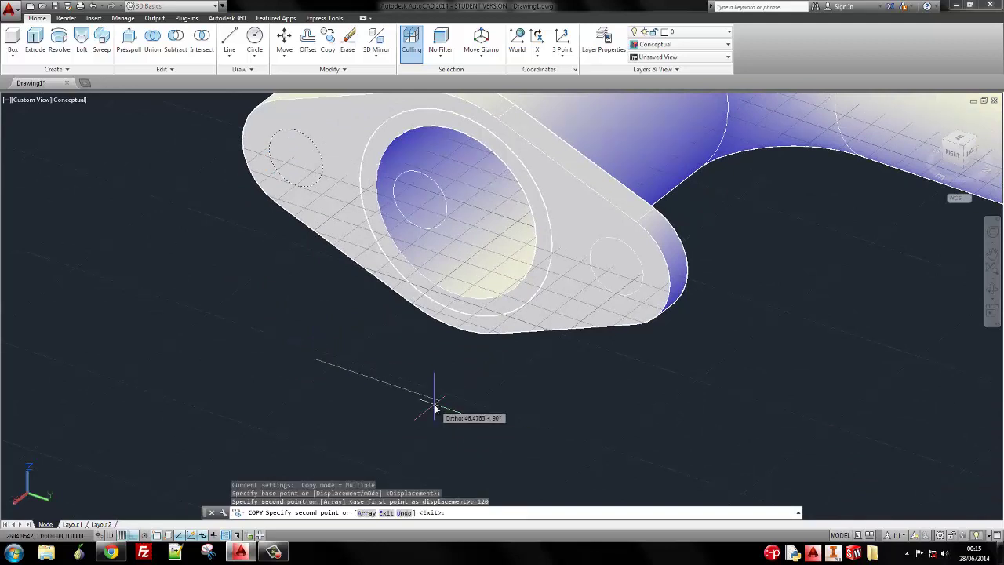
{"action": "key", "text": "alt+Tab"}
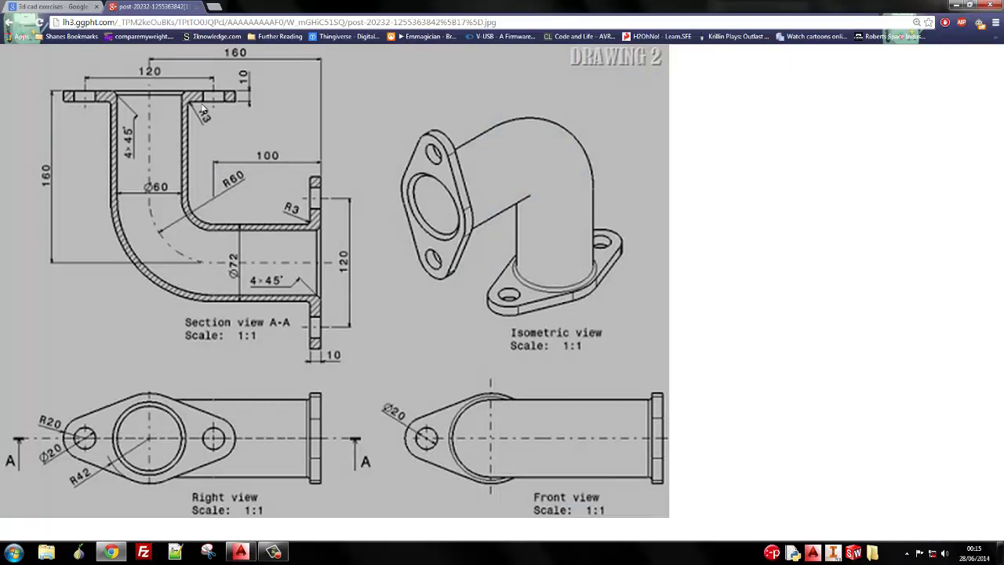
{"action": "key", "text": "alt+Tab"}
{"action": "scroll", "coordinate": [292, 192], "scroll_direction": "down", "scroll_amount": 3}
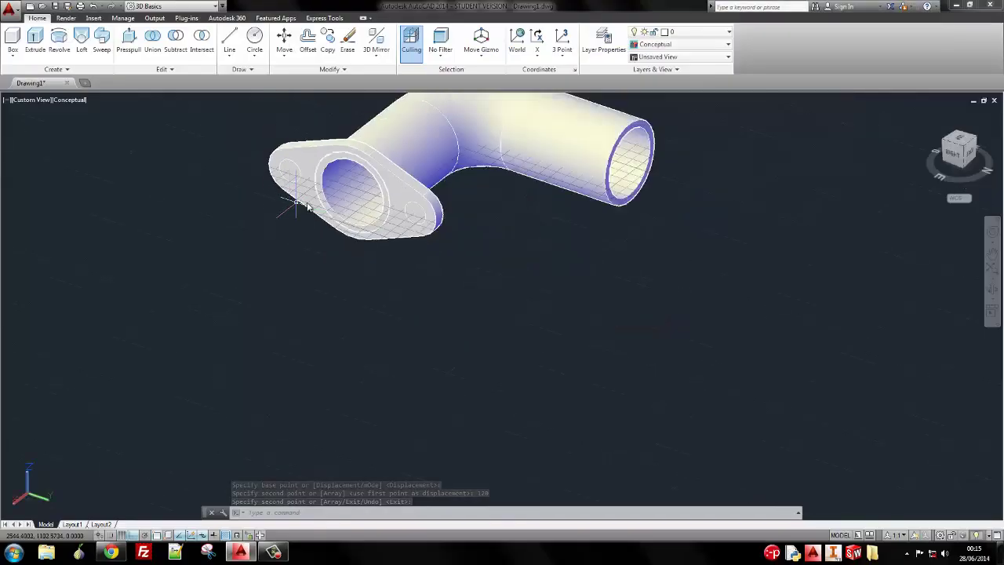
{"action": "scroll", "coordinate": [296, 205], "scroll_direction": "up", "scroll_amount": 3}
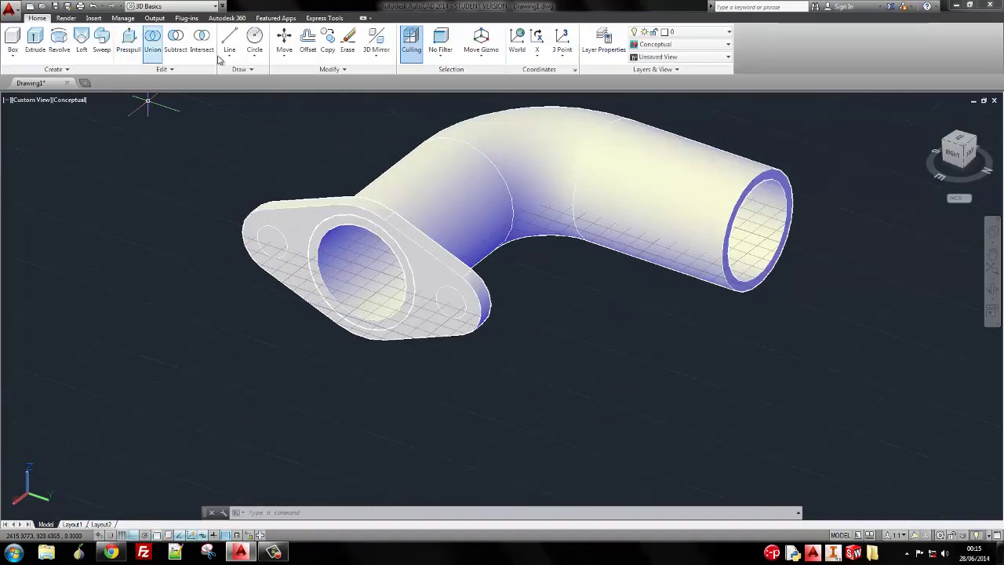
{"action": "left_click", "coordinate": [35, 39]}
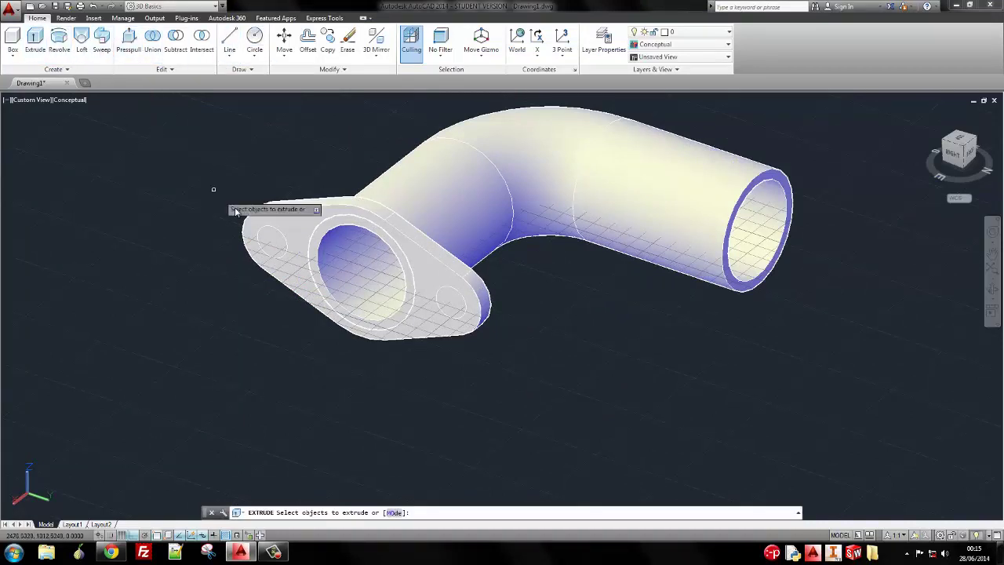
{"action": "left_click", "coordinate": [271, 226]}
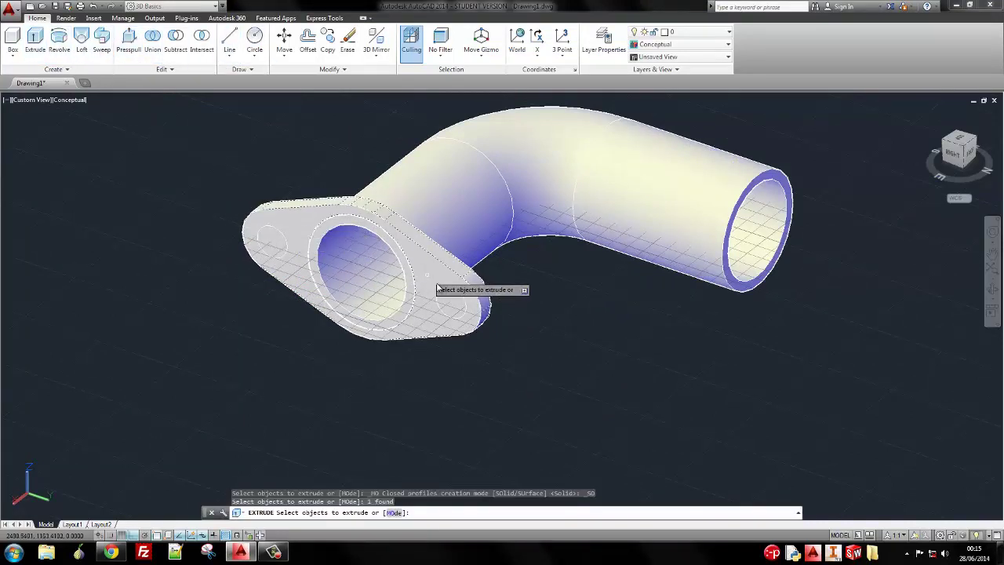
{"action": "key", "text": "Escape"}
Extrude both bolt hole circles back through the flange's thickness and inspect the resulting cylinders from behind the flange
{"action": "key", "text": "Return"}
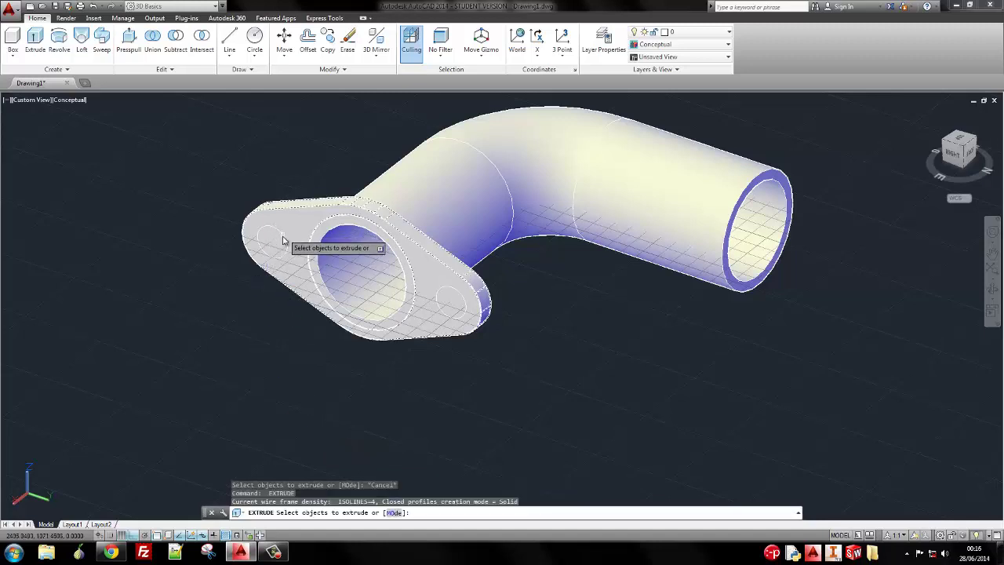
{"action": "left_click", "coordinate": [283, 240]}
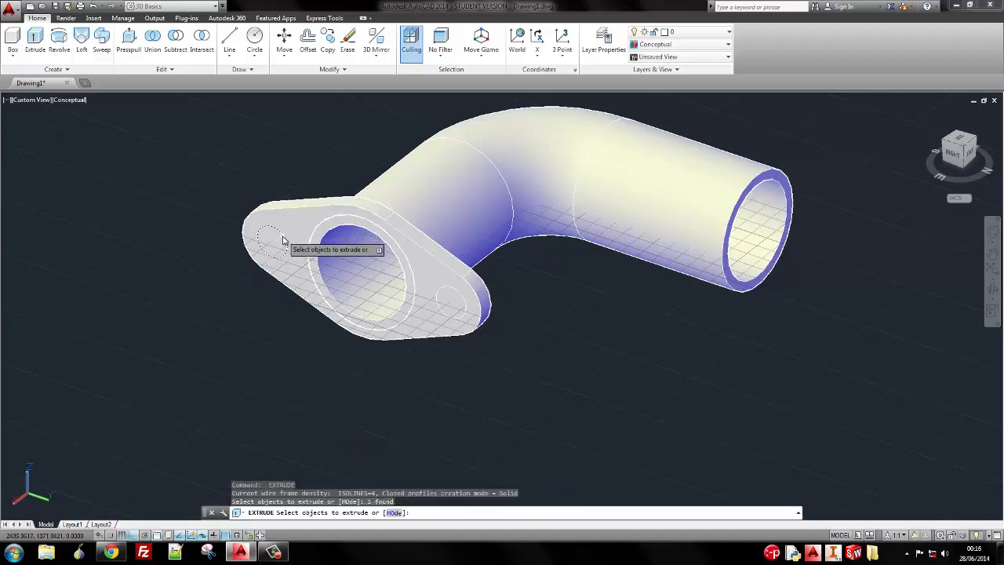
{"action": "left_click", "coordinate": [459, 296]}
{"action": "key", "text": "Return"}
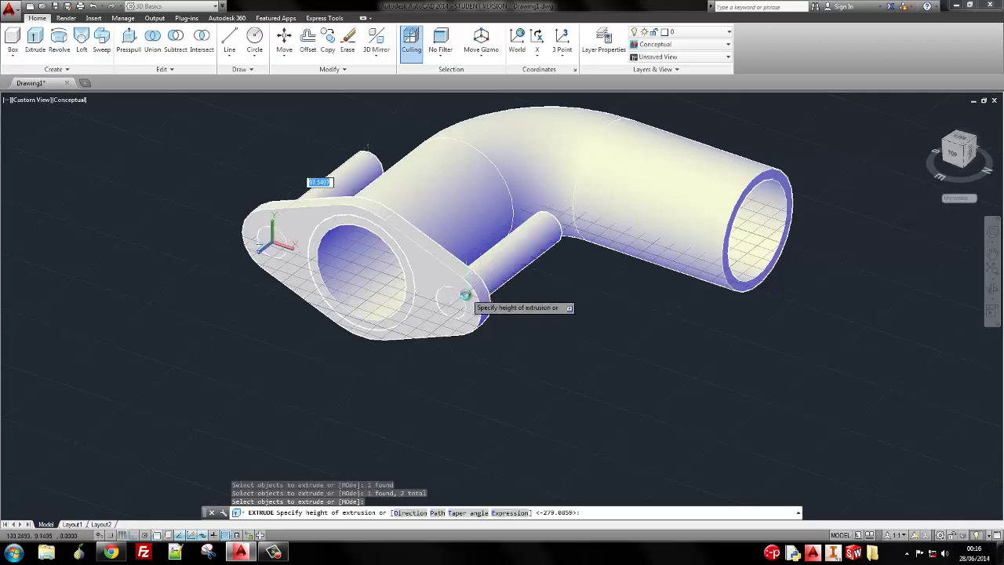
{"action": "left_click", "coordinate": [469, 306]}
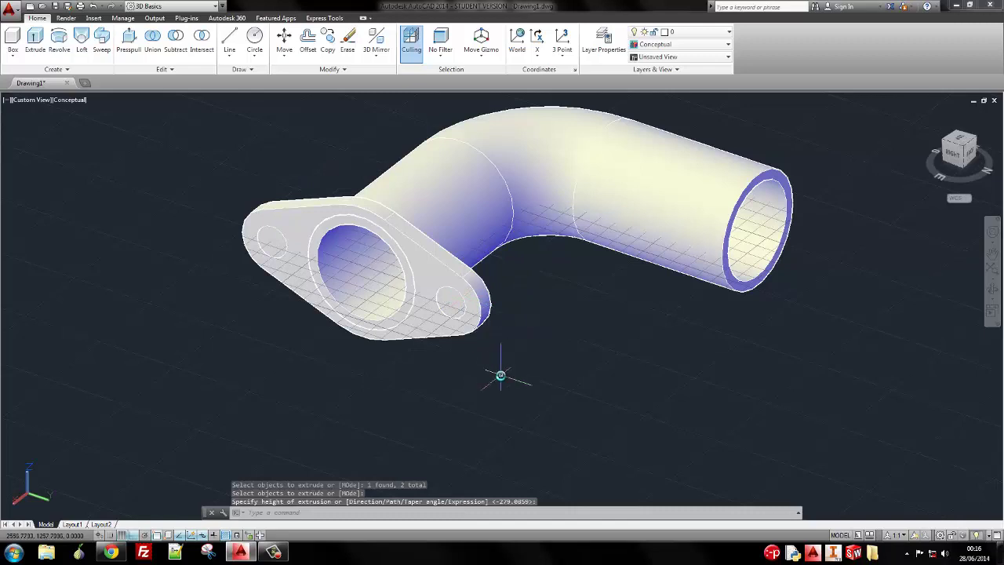
{"action": "middle_click_drag", "start_coordinate": [528, 314], "coordinate": [319, 322], "text": "shift"}
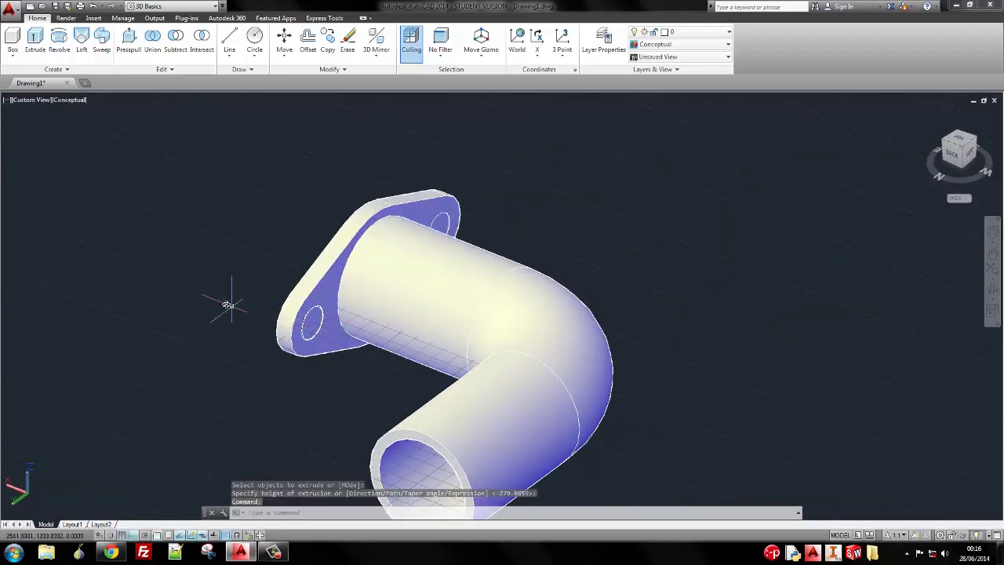
{"action": "middle_click_drag", "start_coordinate": [227, 305], "coordinate": [405, 317], "text": "shift"}
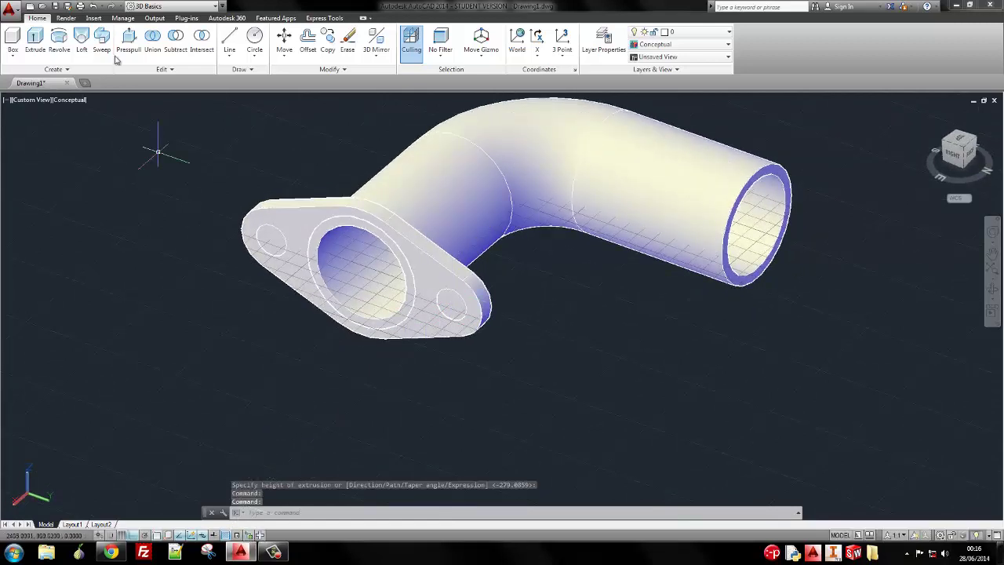
Display the model in 2D Wireframe and subtract both bolt hole cylinders from the flange
{"action": "left_click", "coordinate": [80, 101]}
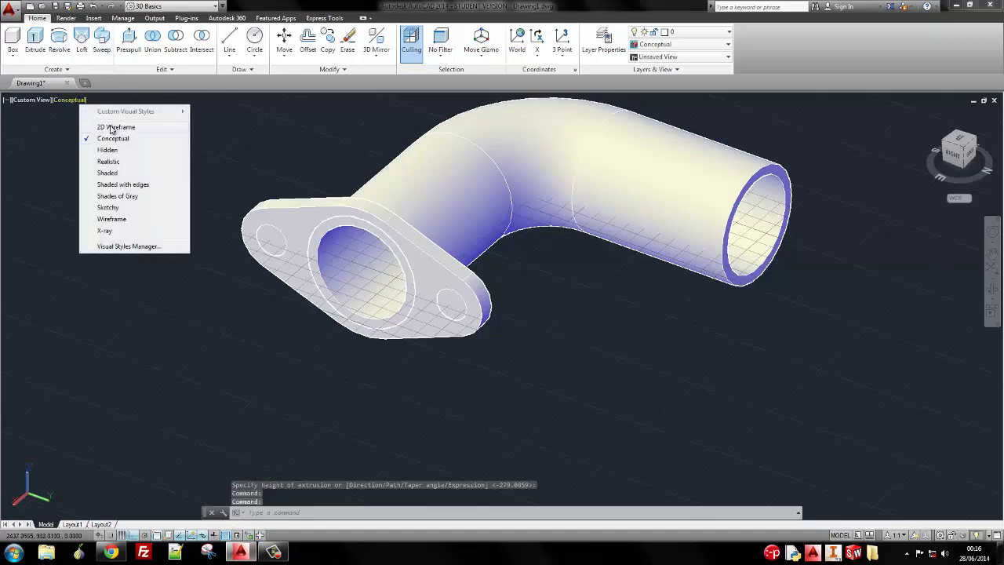
{"action": "left_click", "coordinate": [112, 127]}
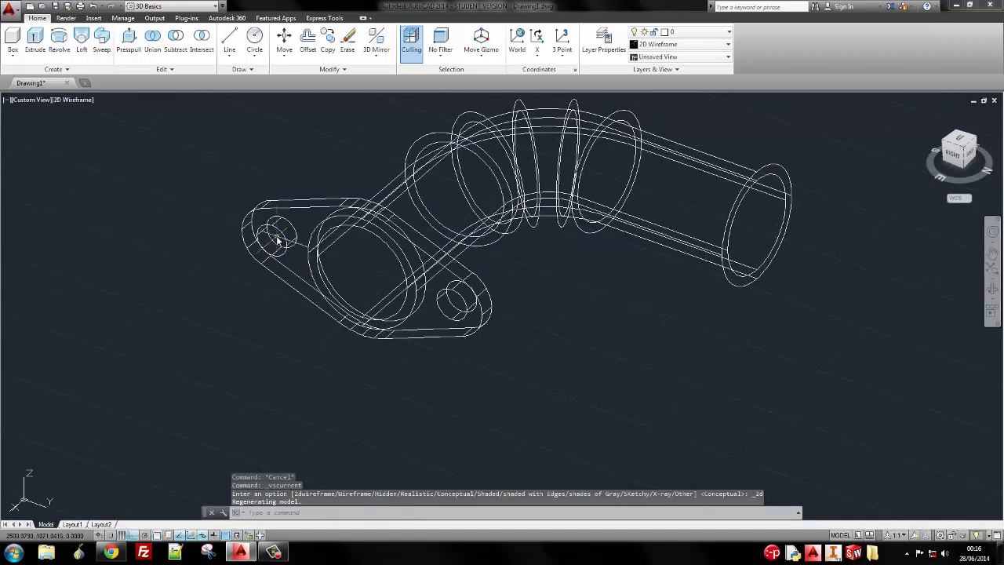
{"action": "left_click", "coordinate": [274, 244]}
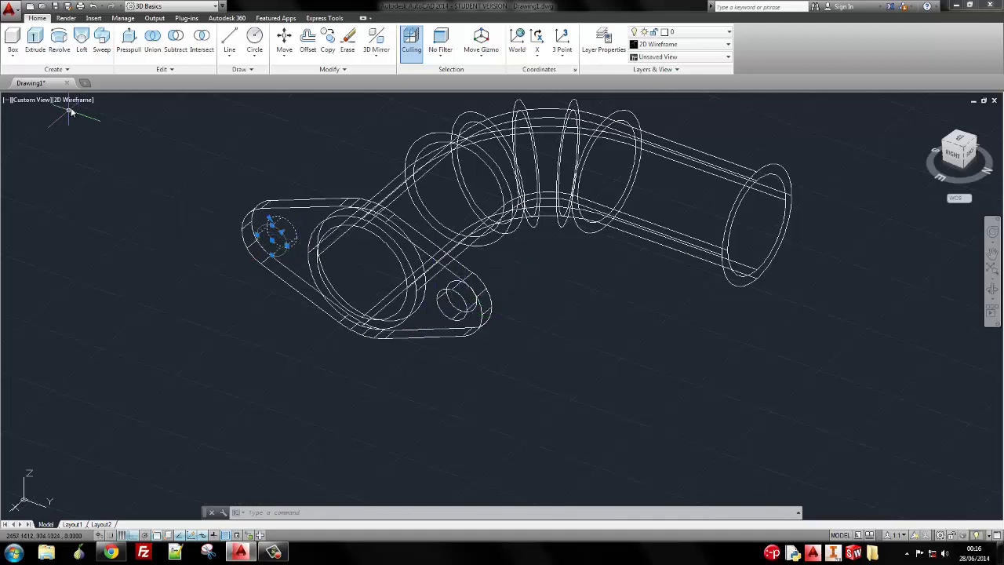
{"action": "key", "text": "Escape"}
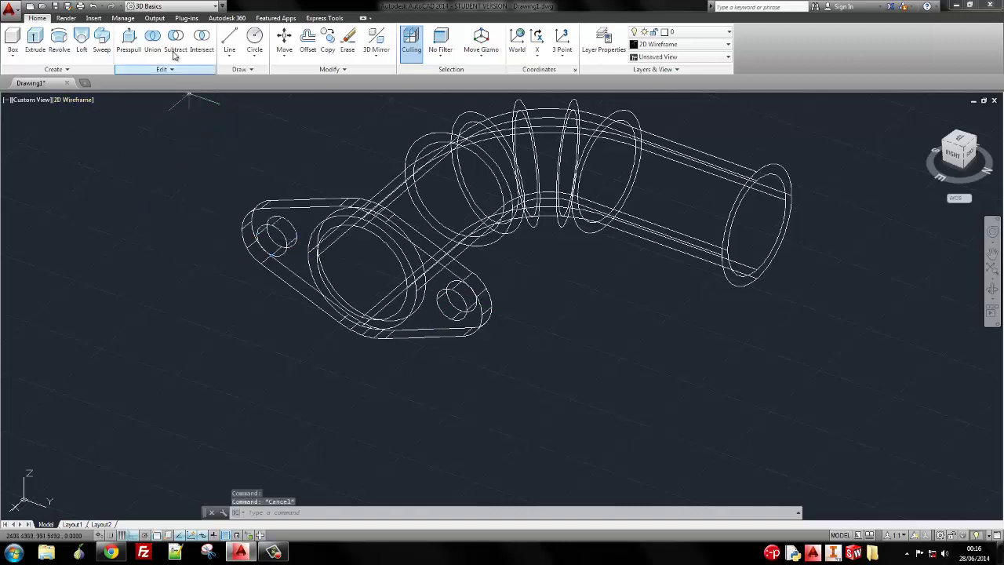
{"action": "left_click", "coordinate": [174, 47]}
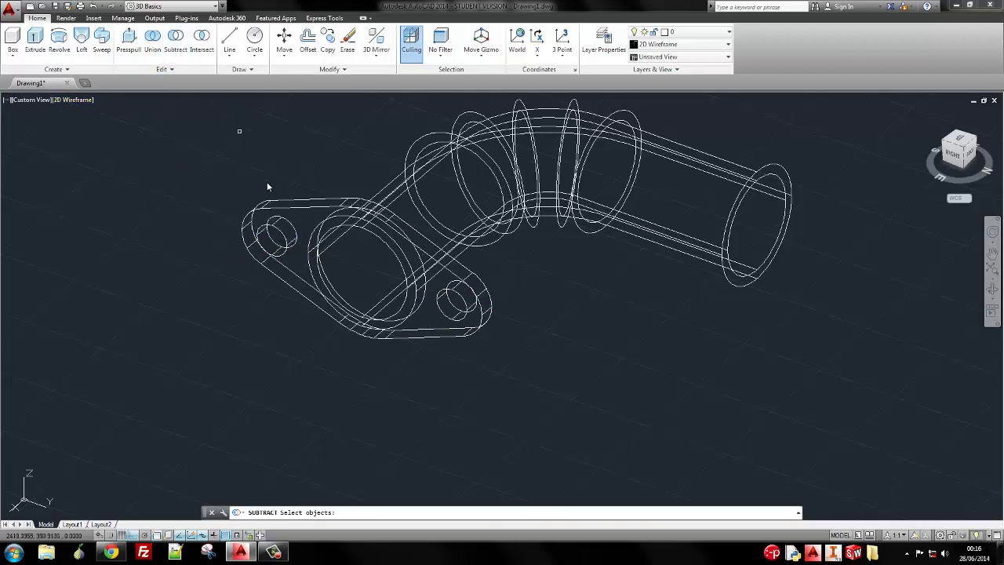
{"action": "left_click", "coordinate": [300, 211]}
{"action": "key", "text": "Return"}
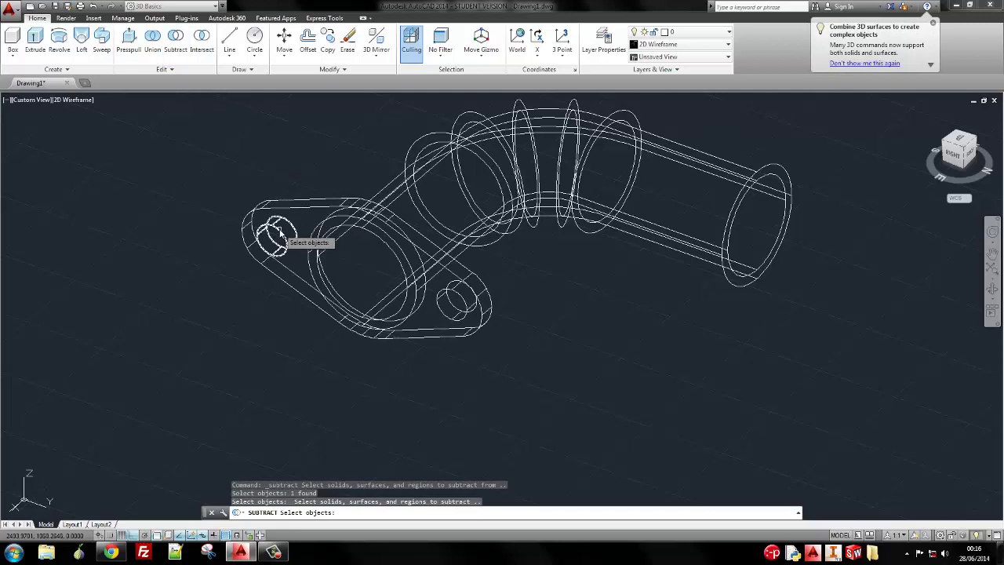
{"action": "left_click", "coordinate": [279, 230]}
{"action": "left_click", "coordinate": [455, 298]}
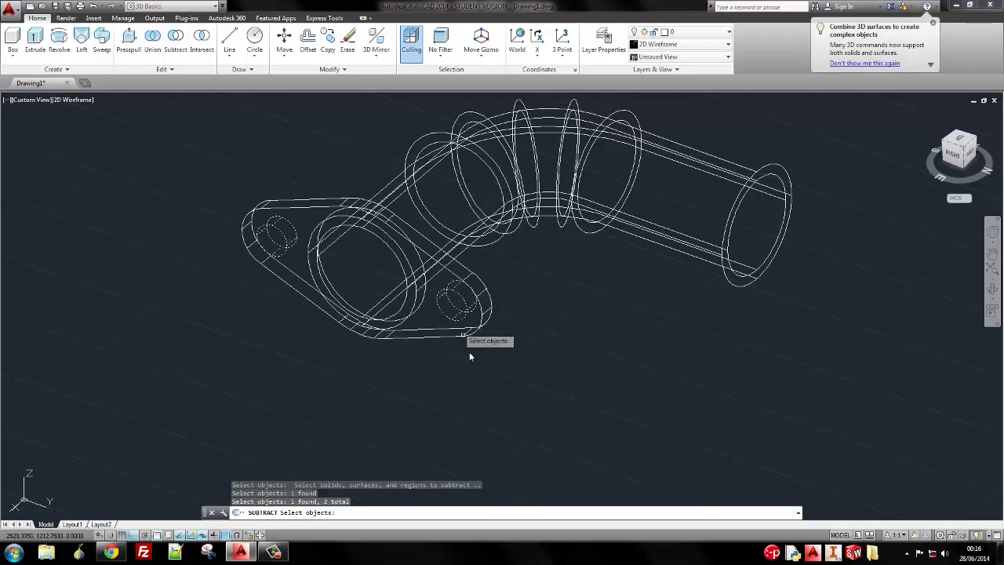
{"action": "key", "text": "Return"}
Switch the viewport back to the Conceptual visual style and inspect the flange's bolt holes
{"action": "left_click", "coordinate": [78, 100]}
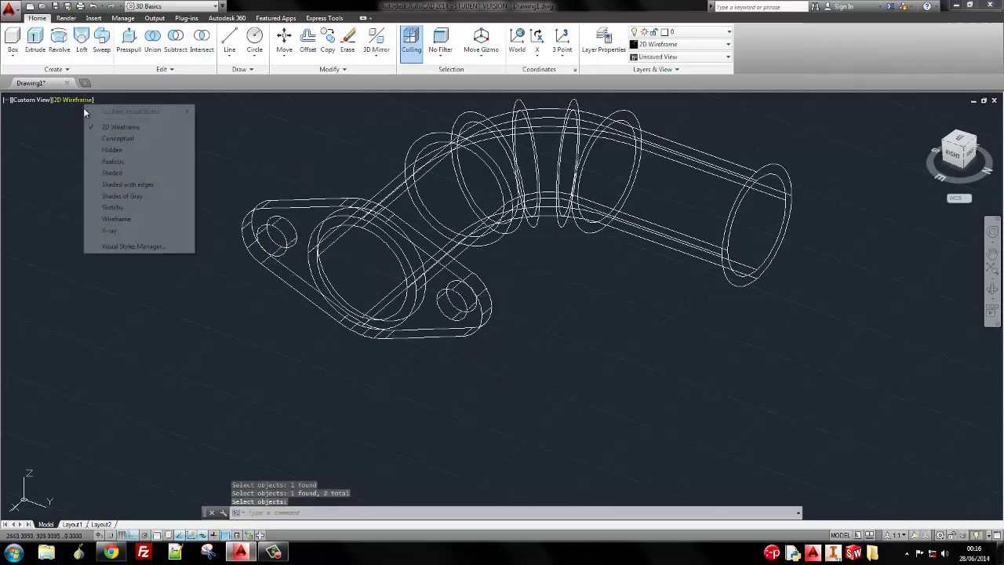
{"action": "left_click", "coordinate": [118, 138]}
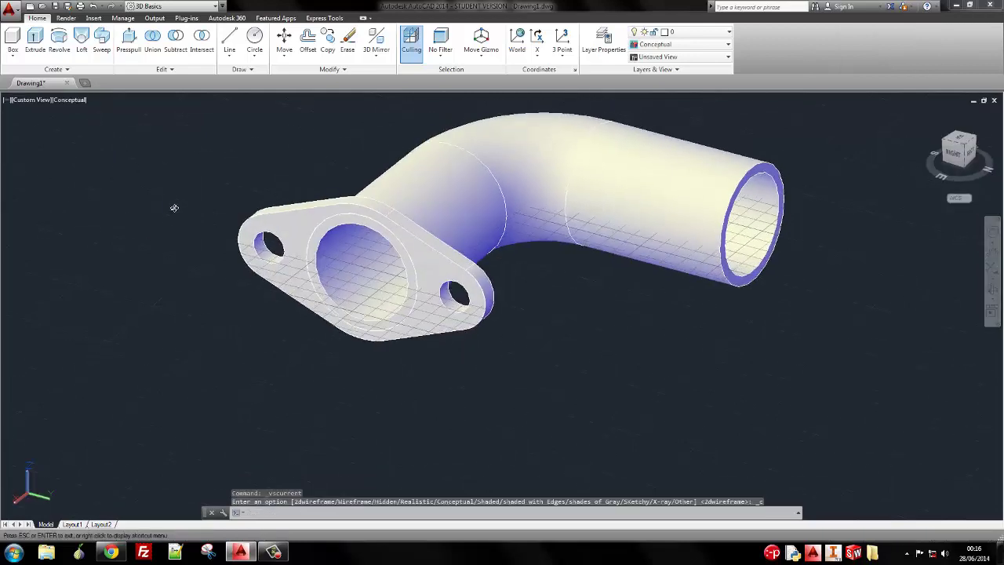
{"action": "mouse_move", "coordinate": [174, 208]}
{"action": "middle_mouse_down", "text": "shift"}
{"action": "mouse_move", "coordinate": [228, 162]}
{"action": "mouse_move", "coordinate": [191, 192]}
{"action": "mouse_move", "coordinate": [215, 179]}
{"action": "mouse_move", "coordinate": [226, 164]}
{"action": "mouse_move", "coordinate": [178, 188]}
{"action": "mouse_move", "coordinate": [177, 213]}
{"action": "mouse_move", "coordinate": [196, 226]}
{"action": "mouse_move", "coordinate": [219, 221]}
{"action": "mouse_move", "coordinate": [176, 228]}
{"action": "mouse_move", "coordinate": [186, 186]}
{"action": "mouse_move", "coordinate": [172, 204]}
{"action": "middle_mouse_up", "text": "shift"}
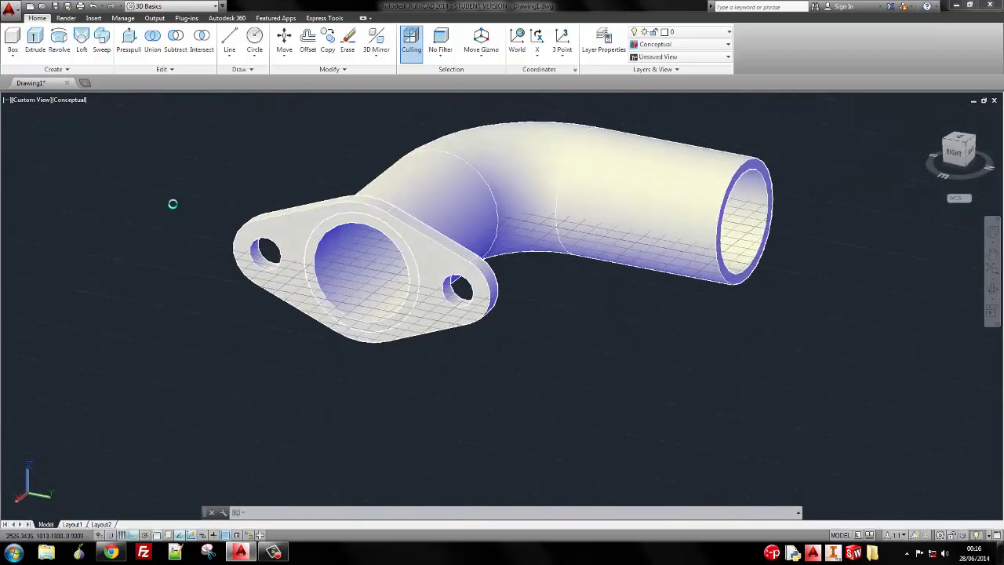
Display the model in 2D Wireframe and copy the flange from its opening's centre to the centre of the pipe's other end
{"action": "left_click", "coordinate": [73, 100]}
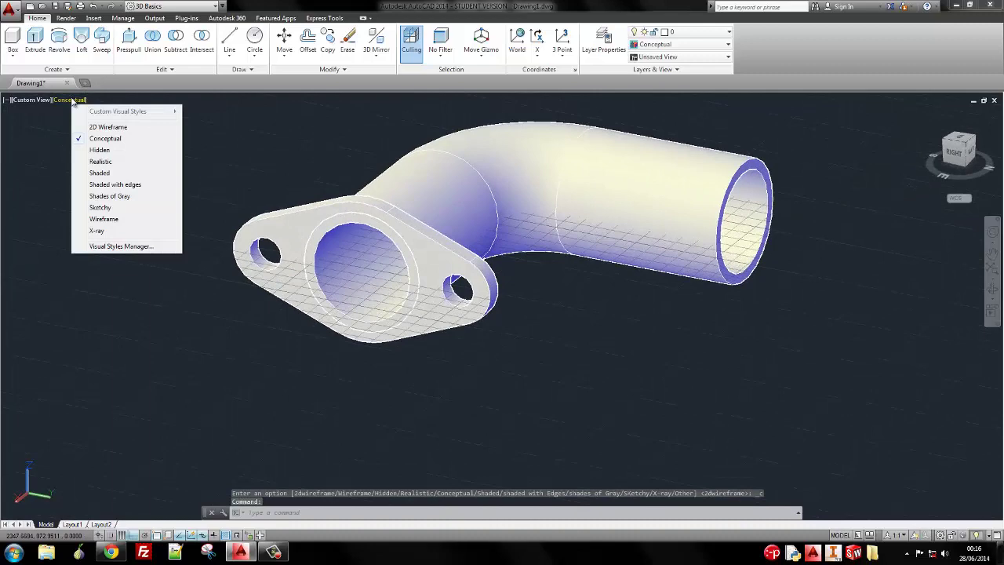
{"action": "left_click", "coordinate": [113, 126]}
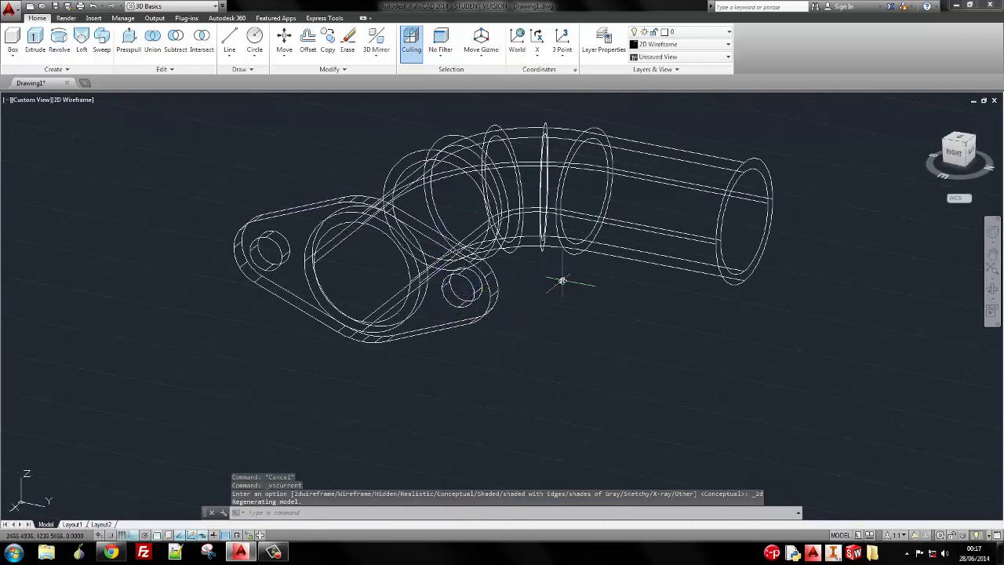
{"action": "middle_click_drag", "start_coordinate": [560, 280], "coordinate": [513, 284], "text": "shift"}
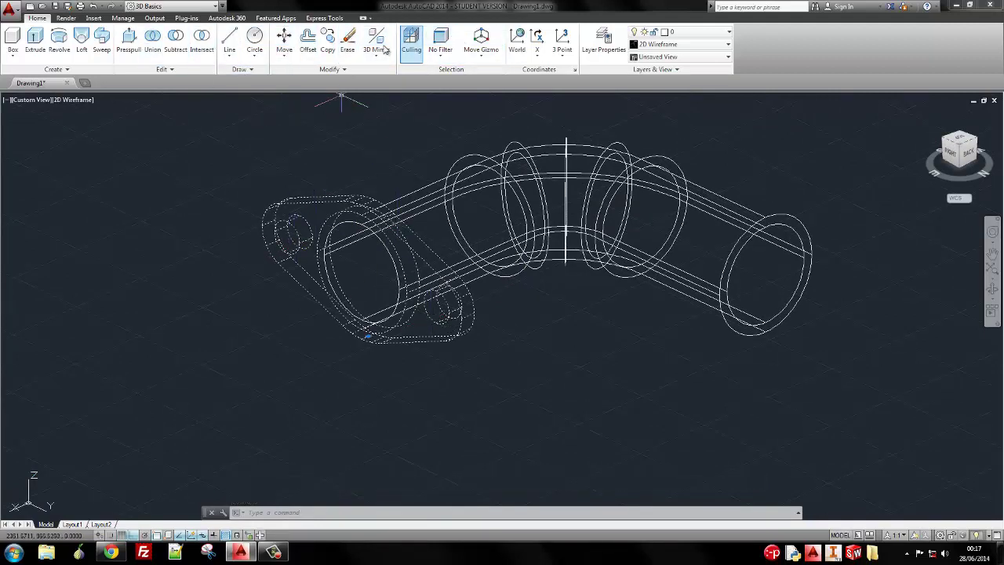
{"action": "left_click", "coordinate": [327, 39]}
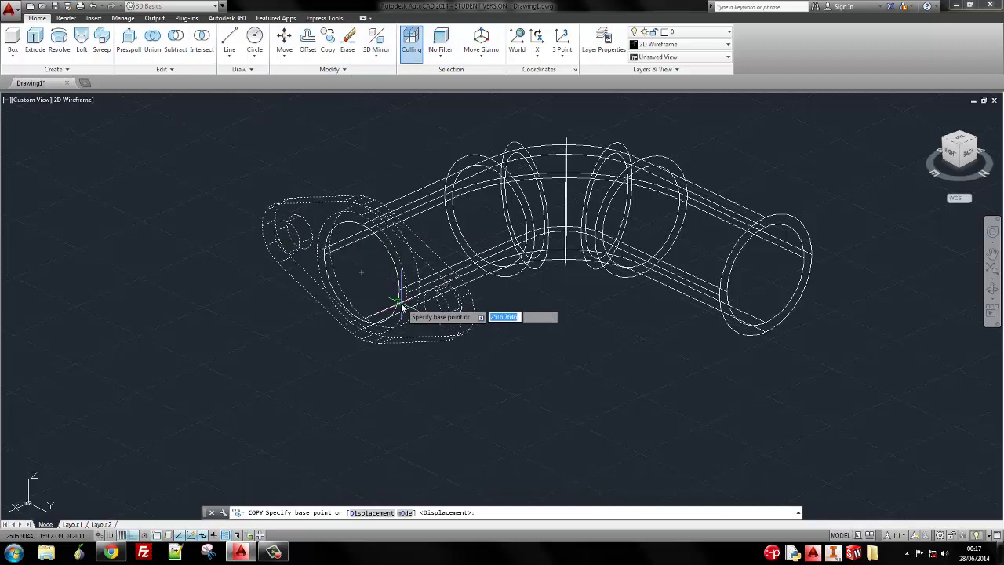
{"action": "left_click", "coordinate": [363, 276]}
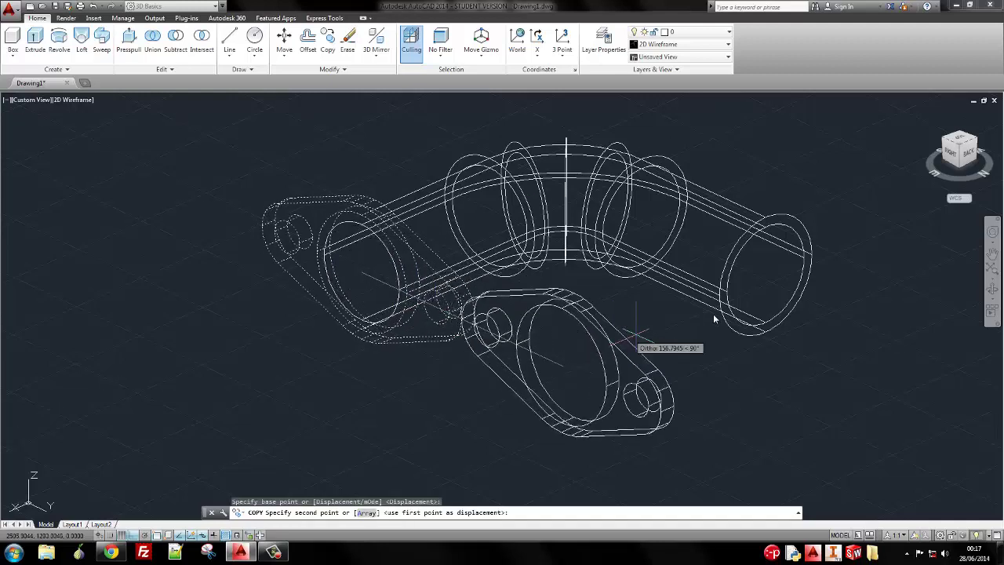
{"action": "left_click", "coordinate": [772, 286]}
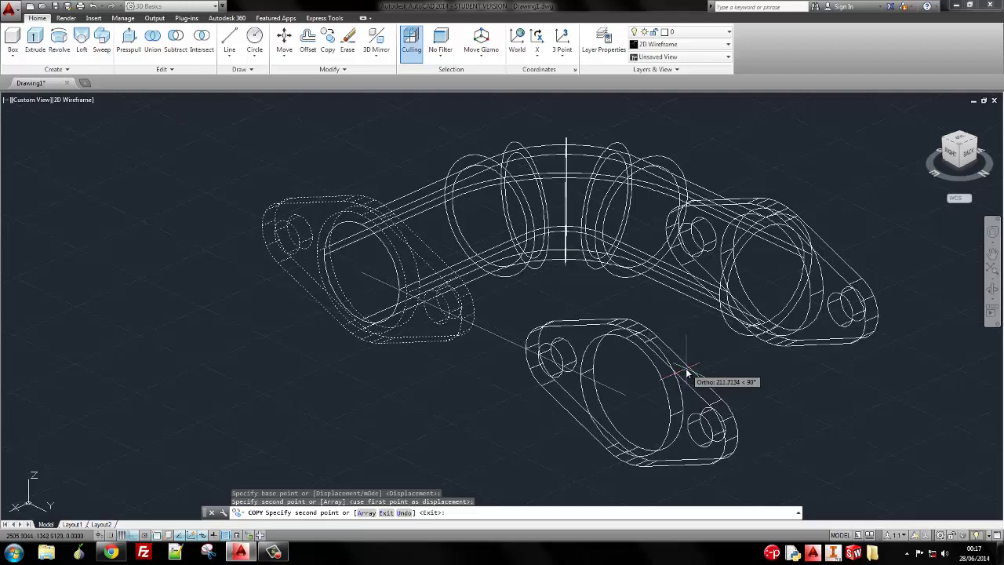
{"action": "key", "text": "Return"}
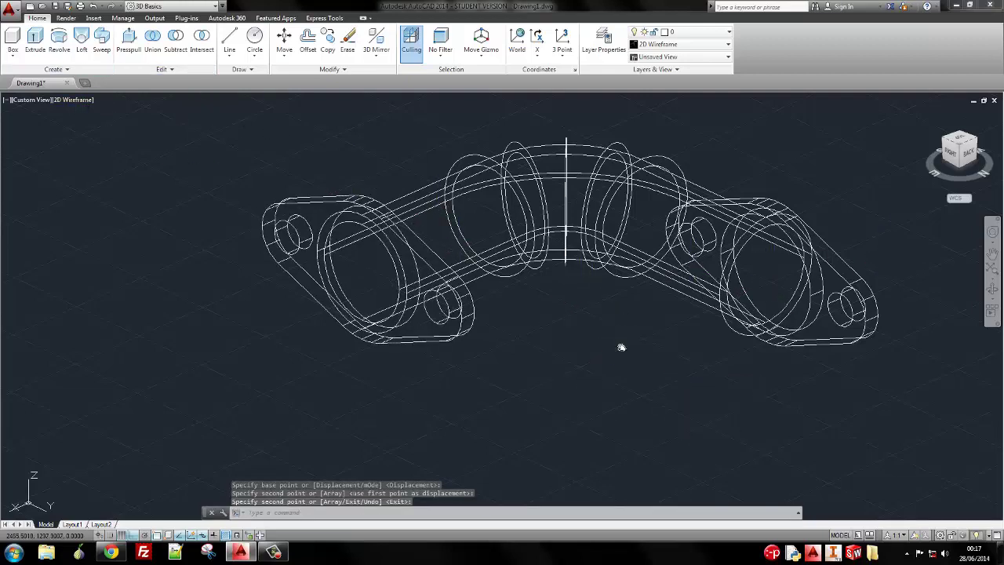
Return the viewport to the Conceptual visual style and inspect the copied flange's orientation at the pipe's open end
{"action": "middle_click_drag", "start_coordinate": [621, 347], "coordinate": [450, 380]}
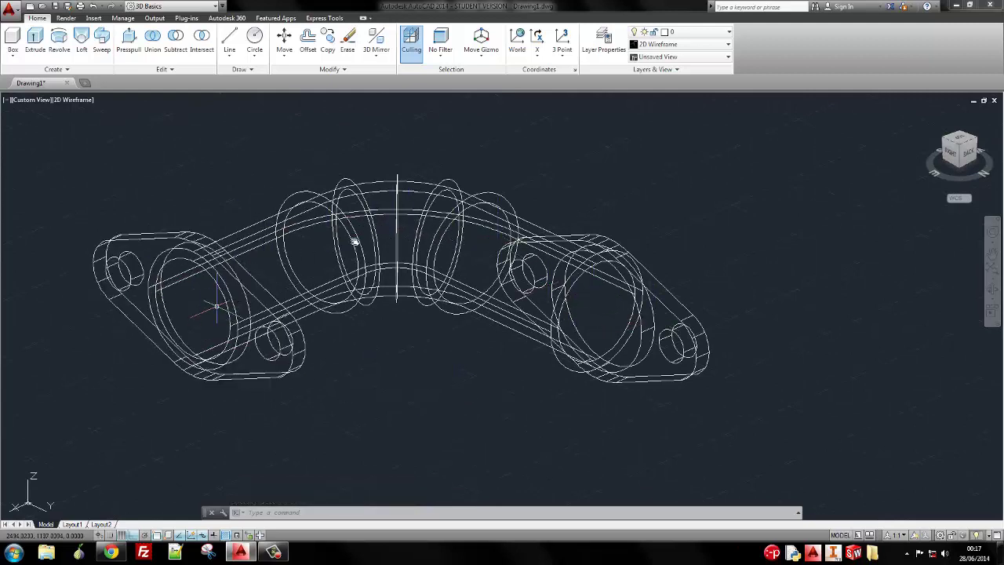
{"action": "left_click", "coordinate": [82, 100]}
{"action": "left_click", "coordinate": [117, 139]}
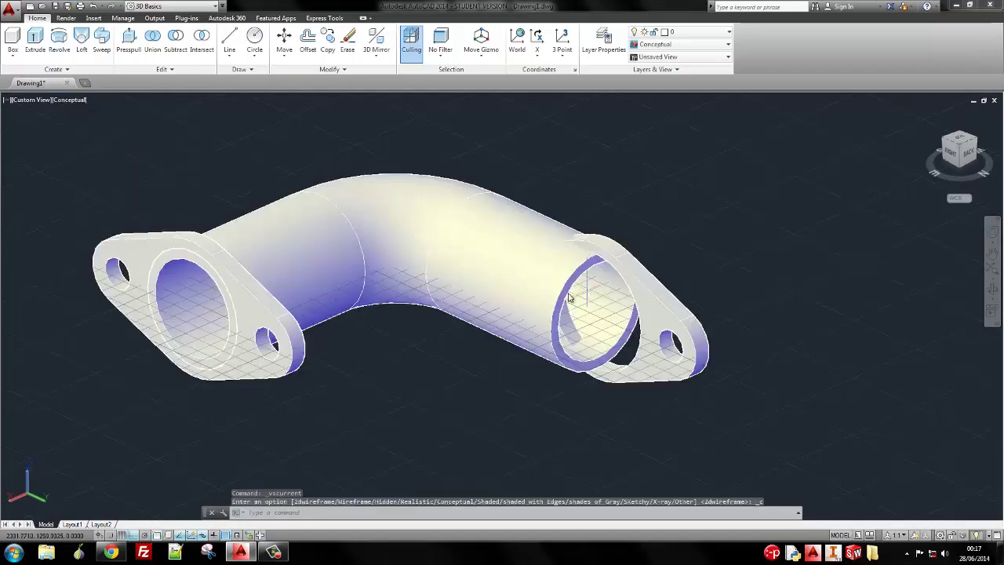
{"action": "middle_click_drag", "start_coordinate": [566, 336], "coordinate": [627, 290], "text": "shift"}
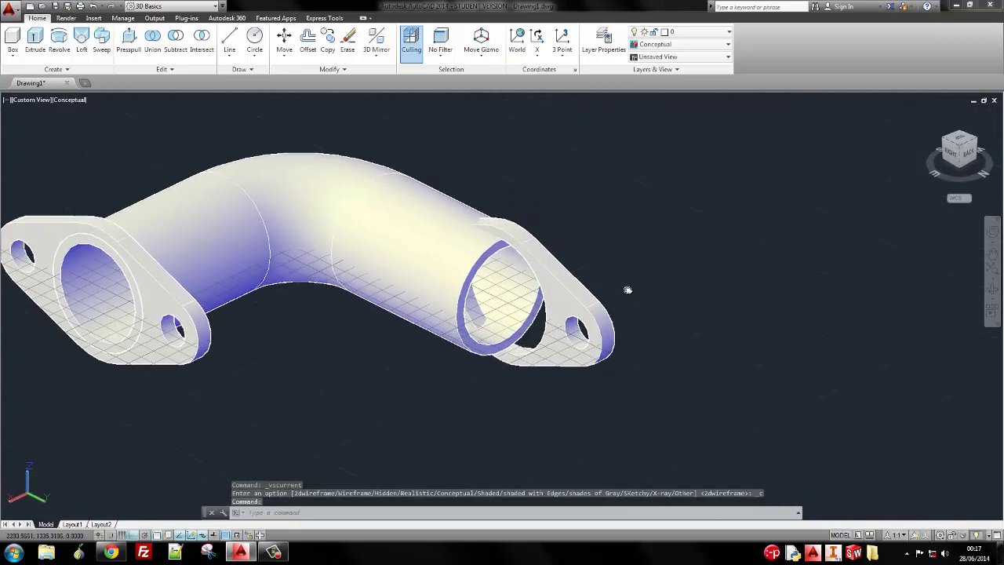
{"action": "left_click", "coordinate": [561, 298]}
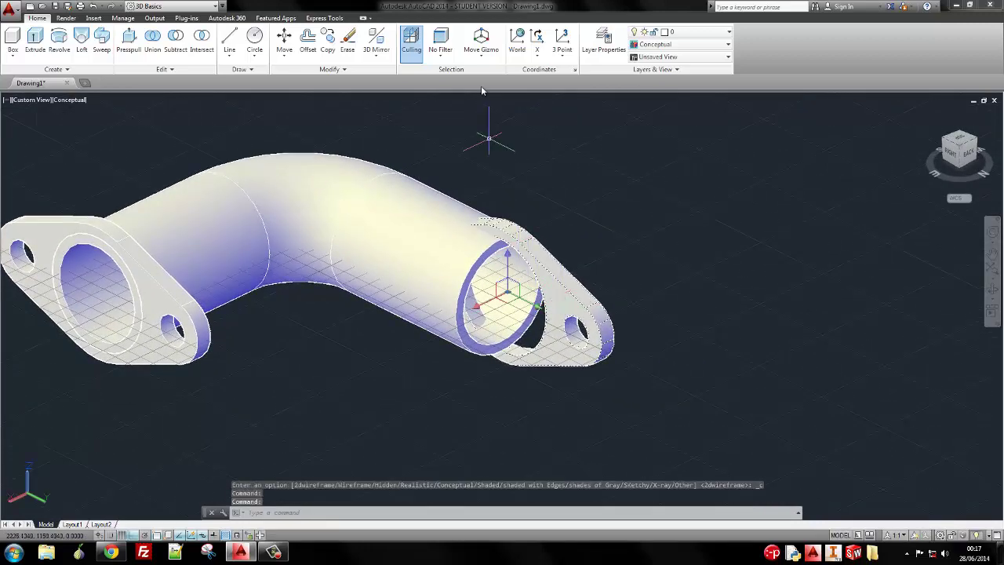
{"action": "key", "text": "Escape"}
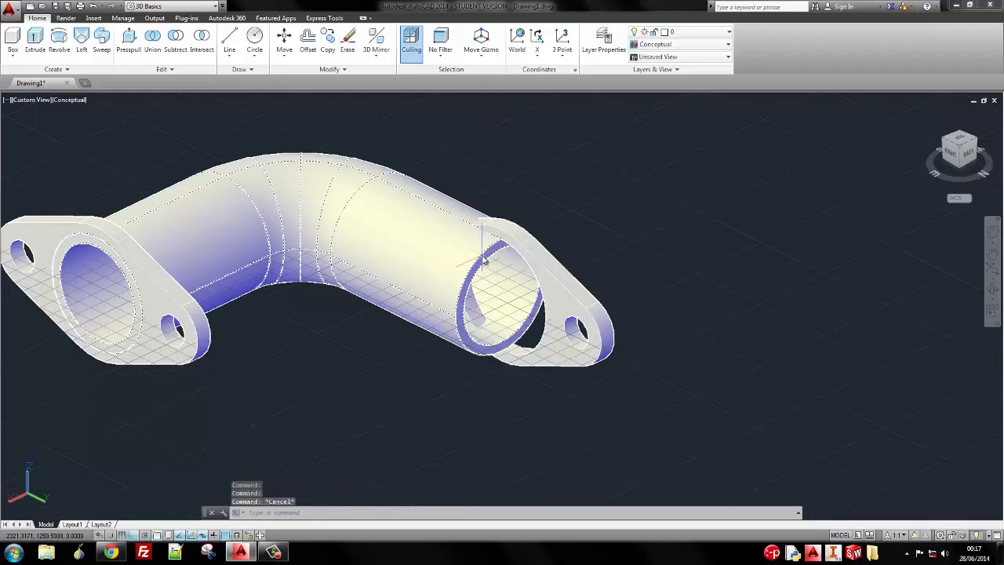
{"action": "type", "text": "3DR"}
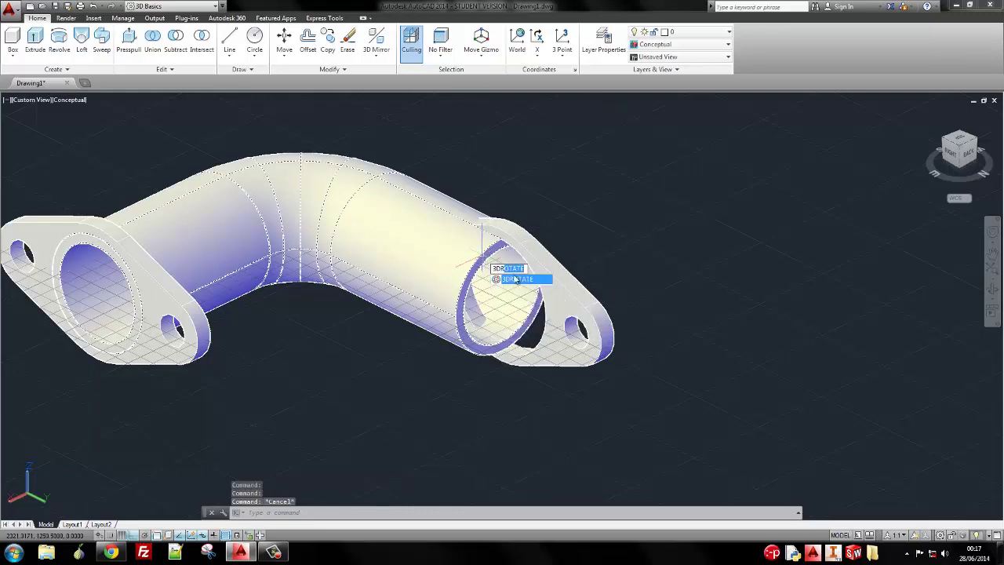
{"action": "key", "text": "Escape"}
{"action": "key", "text": "Escape"}
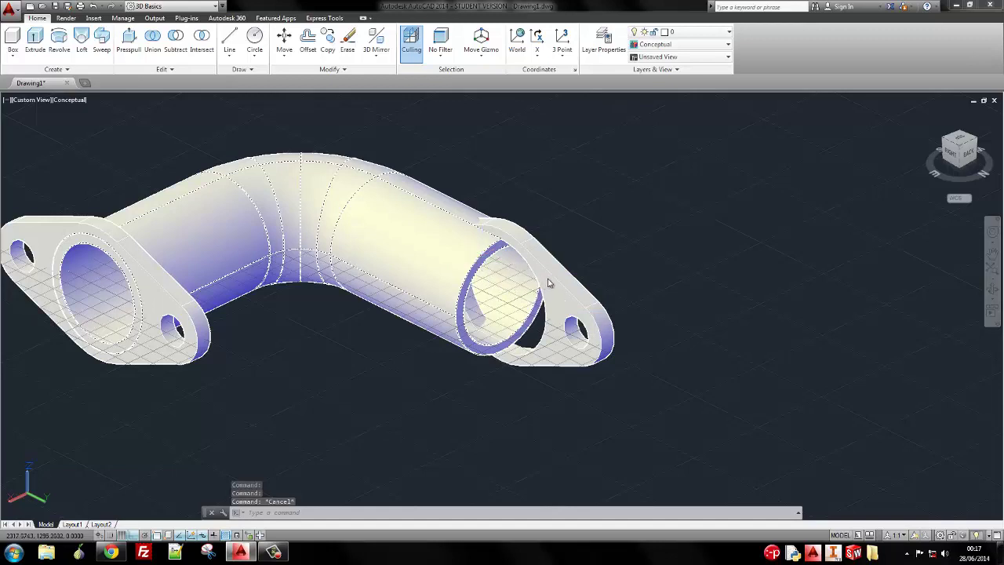
Make the Rotate Gizmo the default and rotate the copied flange 90 degrees about its vertical Z axis
{"action": "left_click", "coordinate": [482, 57]}
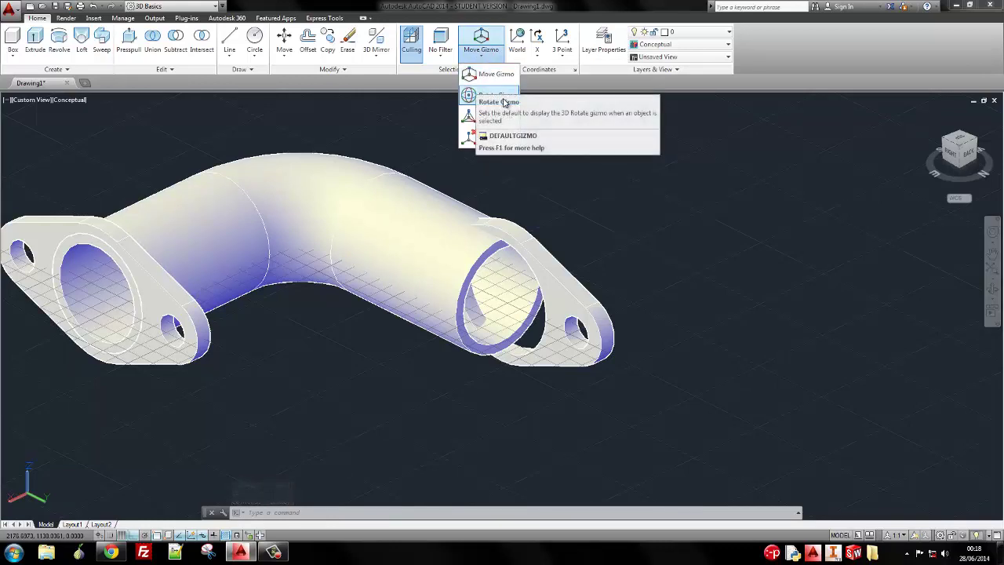
{"action": "left_click", "coordinate": [505, 96]}
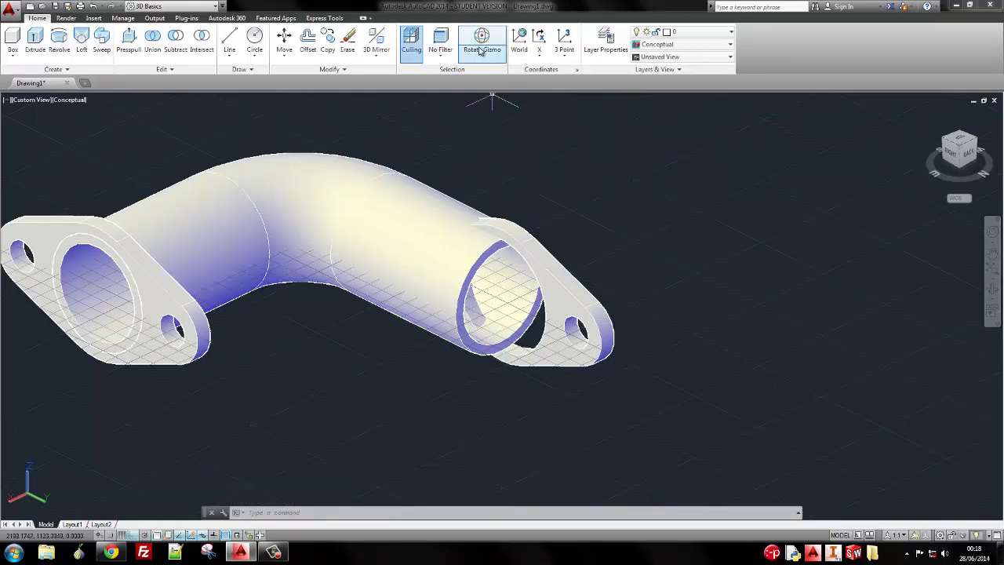
{"action": "left_click", "coordinate": [568, 297]}
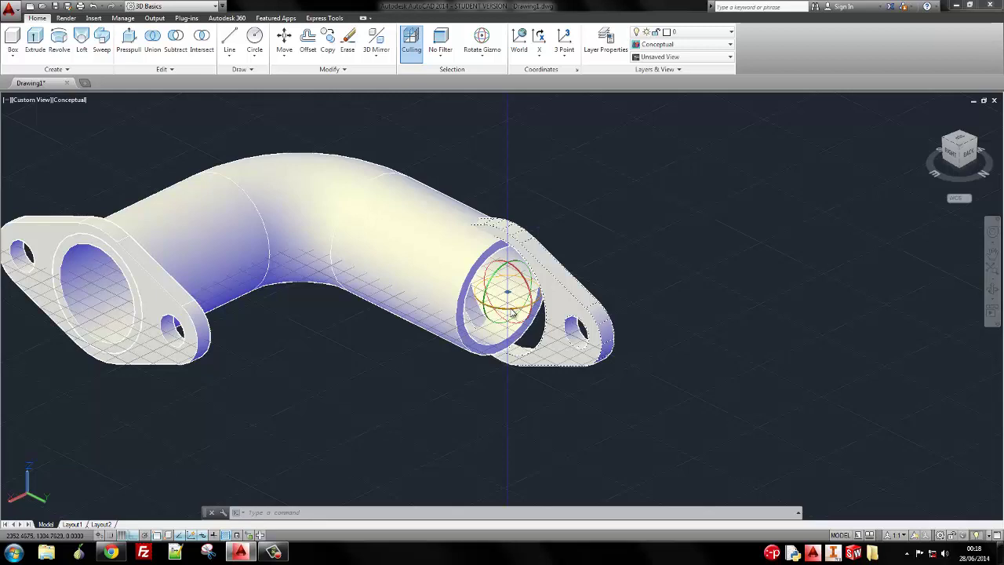
{"action": "left_click", "coordinate": [512, 313]}
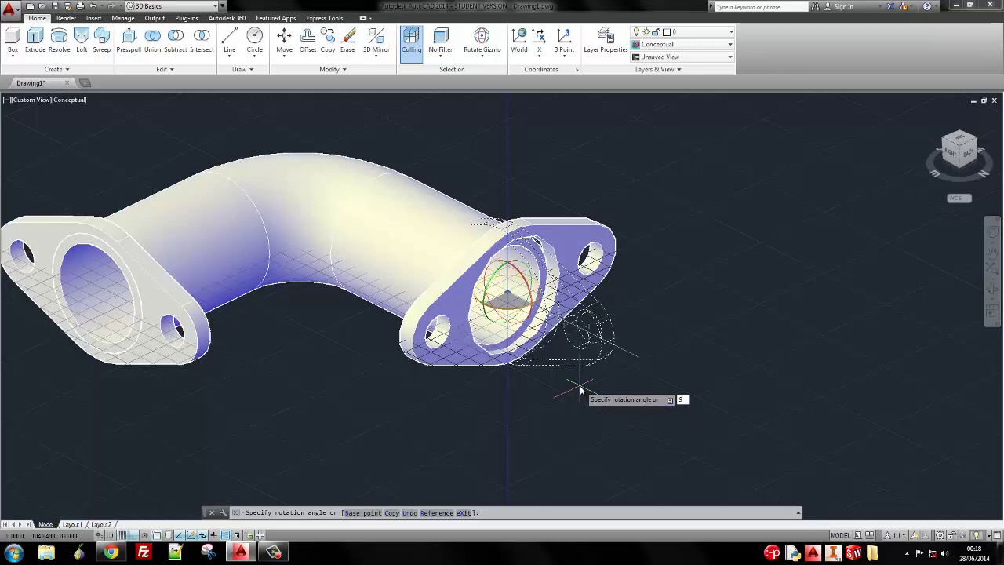
{"action": "key", "text": "Return"}
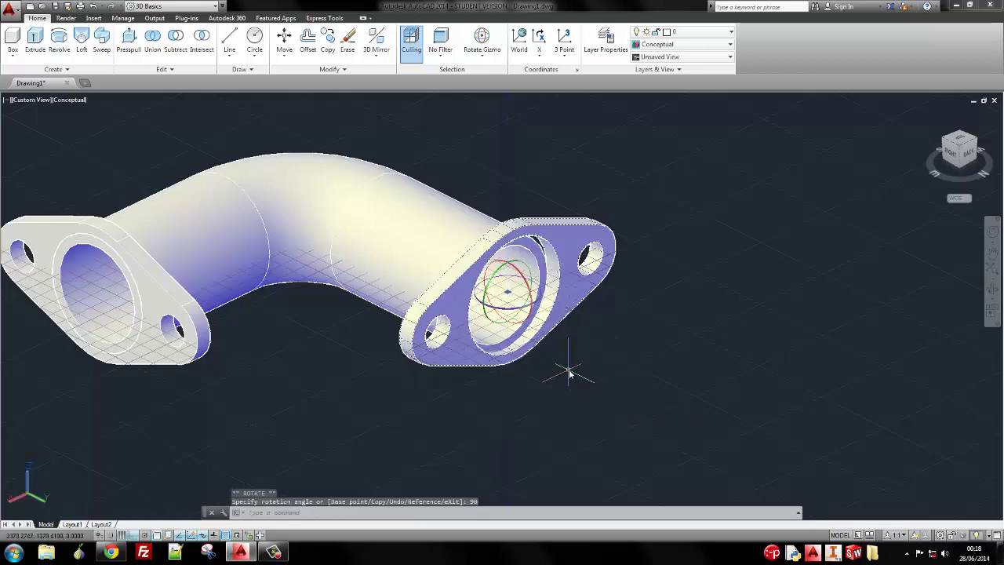
{"action": "left_click", "coordinate": [968, 154]}
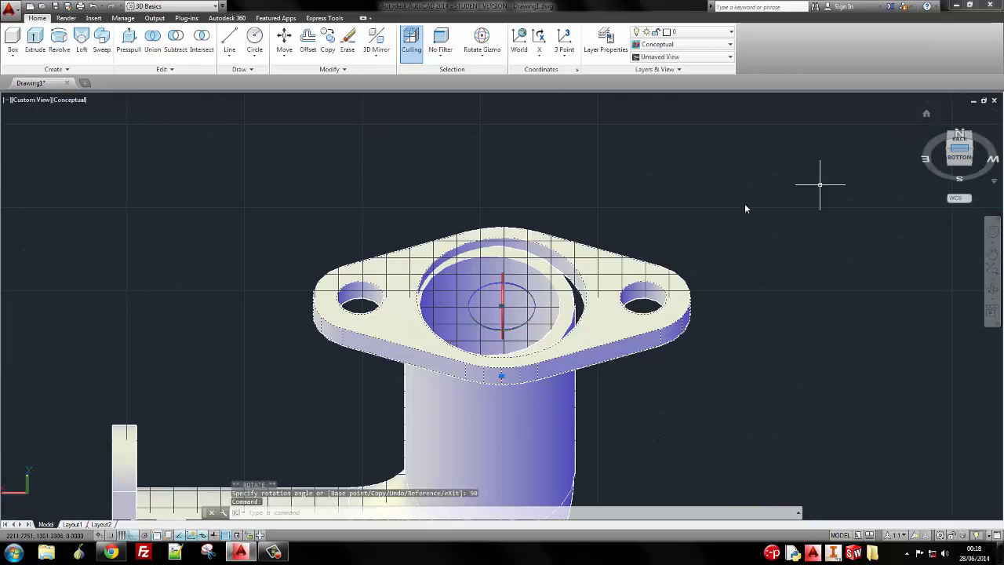
{"action": "key", "text": "Escape"}
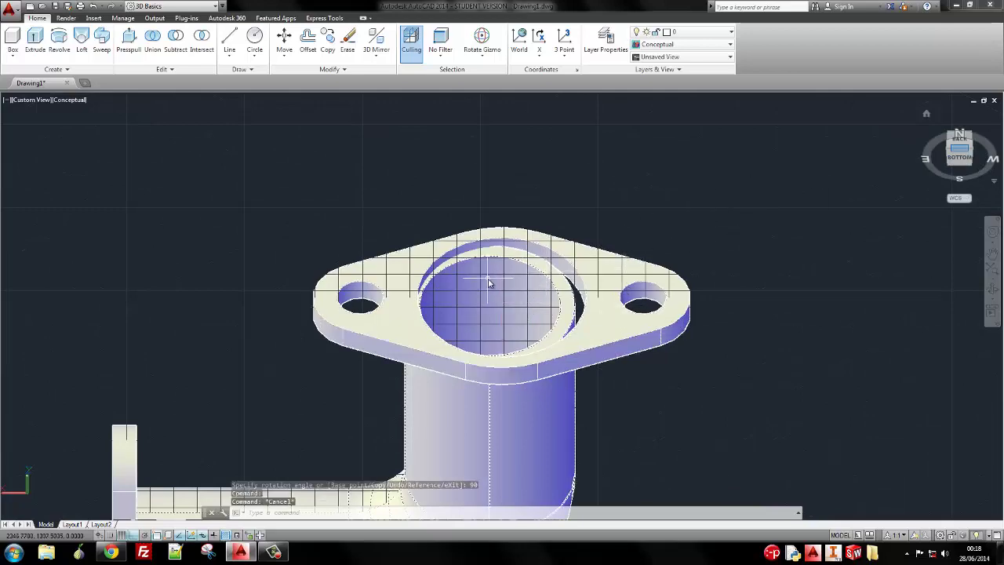
Restore the Move Gizmo, turn Ortho off, and move the rotated flange from its opening's centre to the pipe end's centre
{"action": "middle_click_drag", "start_coordinate": [490, 281], "coordinate": [589, 202], "text": "shift"}
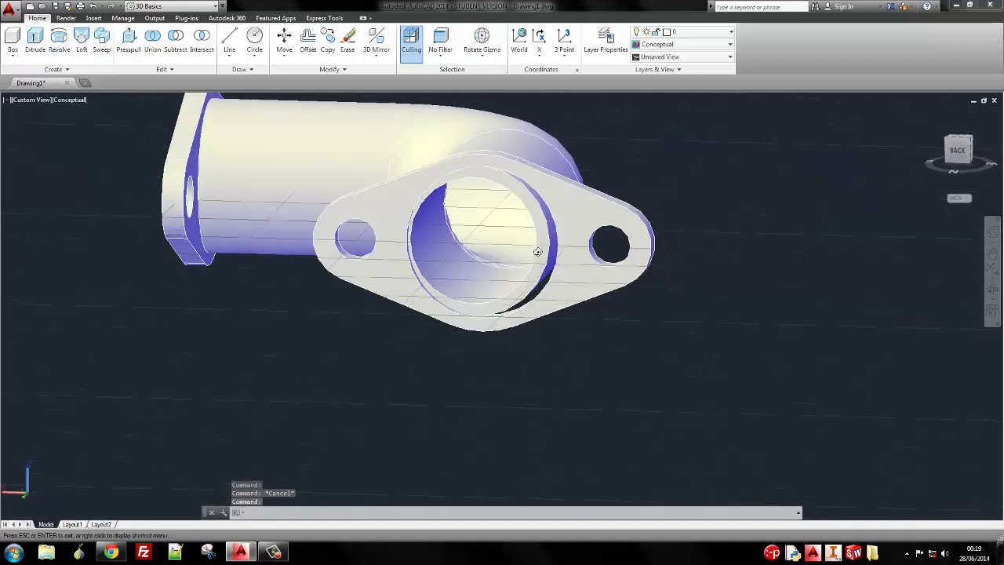
{"action": "left_click", "coordinate": [589, 202]}
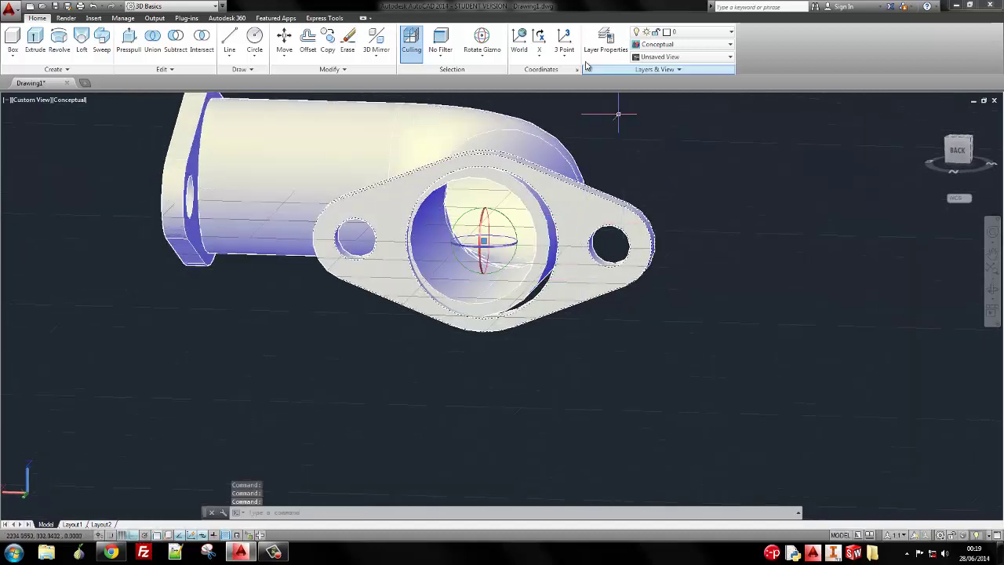
{"action": "left_click", "coordinate": [484, 55]}
{"action": "left_click", "coordinate": [495, 74]}
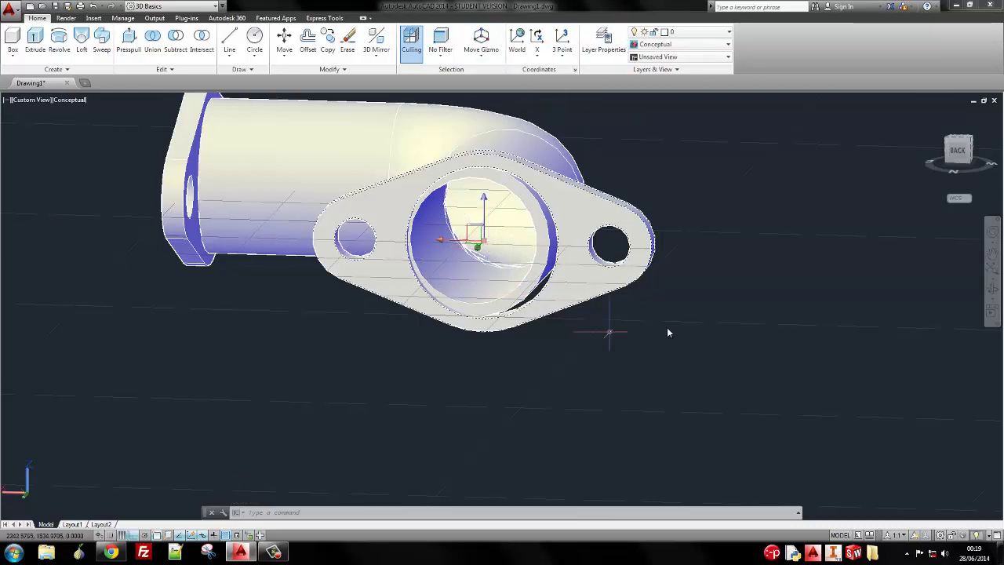
{"action": "left_click", "coordinate": [284, 39]}
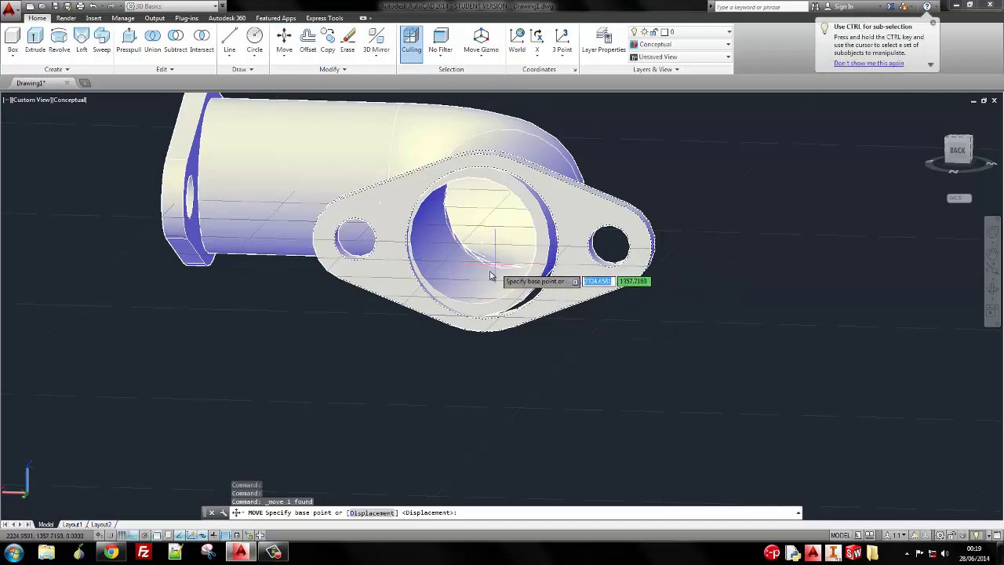
{"action": "left_click", "coordinate": [481, 245]}
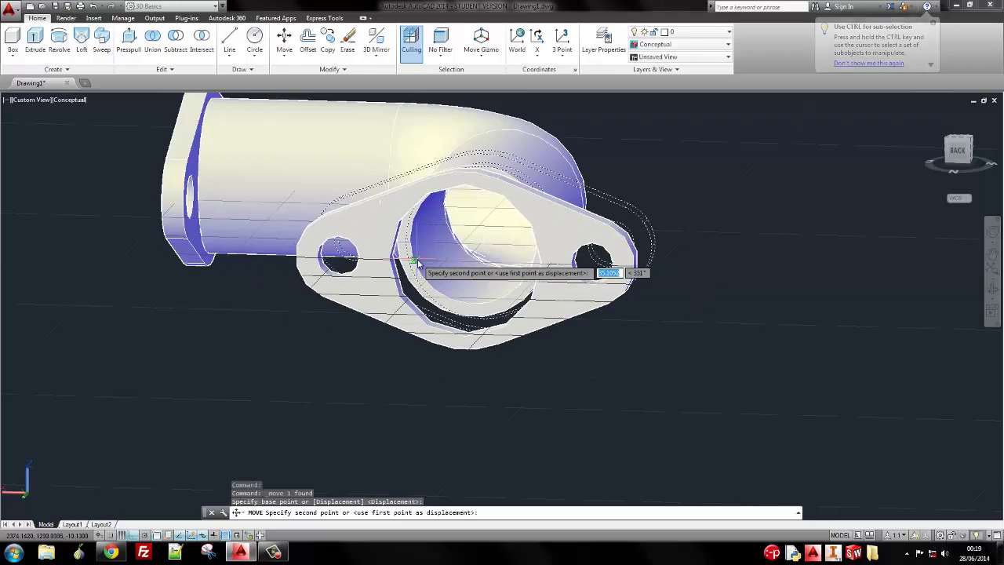
{"action": "right_click", "coordinate": [414, 264], "text": "shift"}
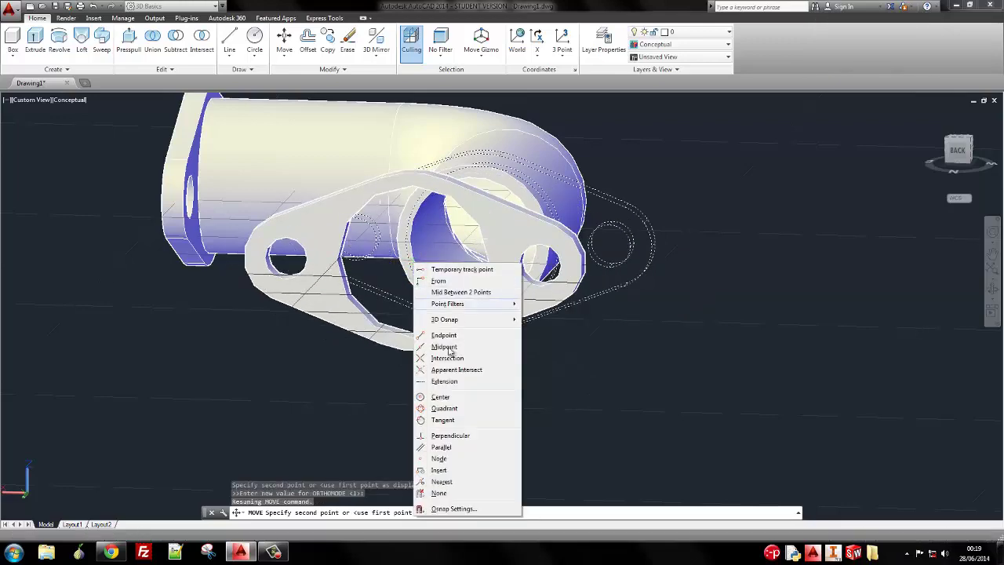
{"action": "left_click", "coordinate": [440, 397]}
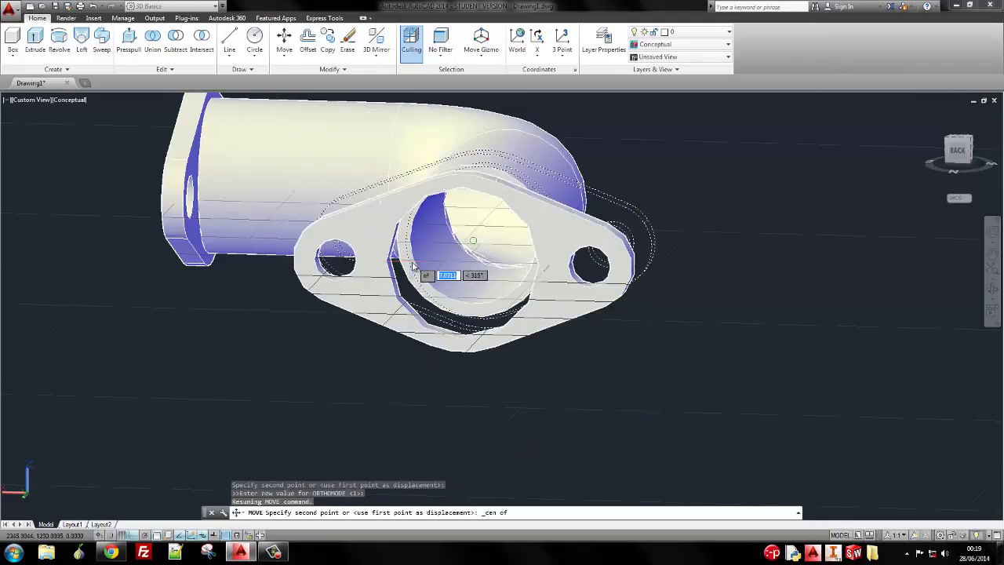
{"action": "left_click", "coordinate": [411, 268]}
Inspect the finished pipe in front view and from angles showing both flanges to check their alignment
{"action": "middle_click_drag", "start_coordinate": [580, 282], "coordinate": [618, 264], "text": "shift"}
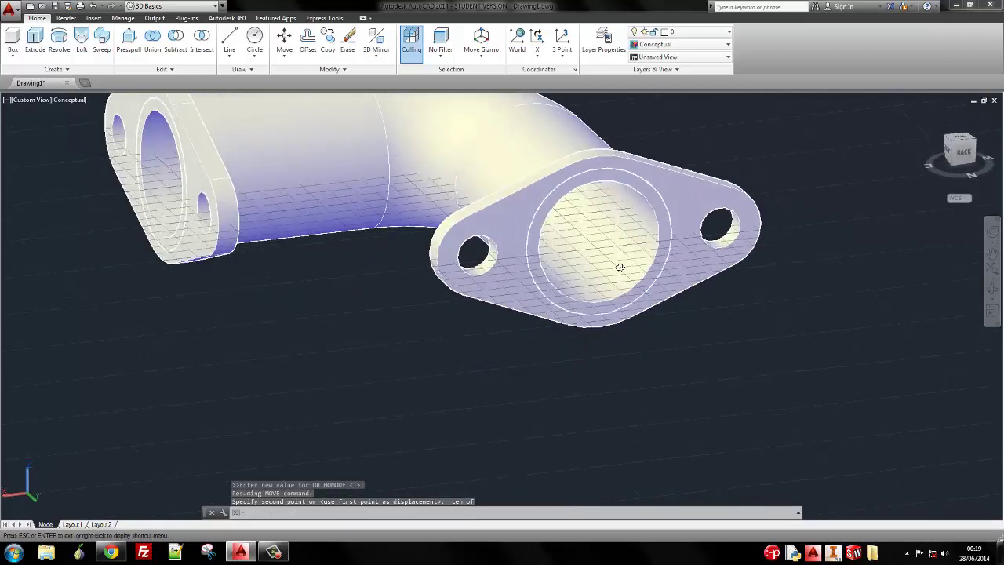
{"action": "left_click", "coordinate": [948, 152]}
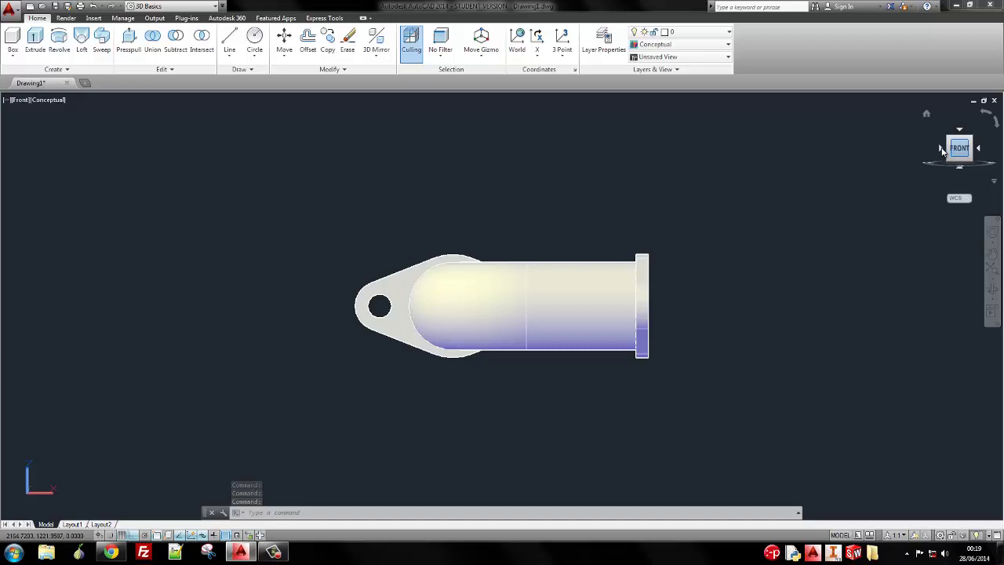
{"action": "middle_click_drag", "start_coordinate": [567, 229], "coordinate": [588, 296], "text": "shift"}
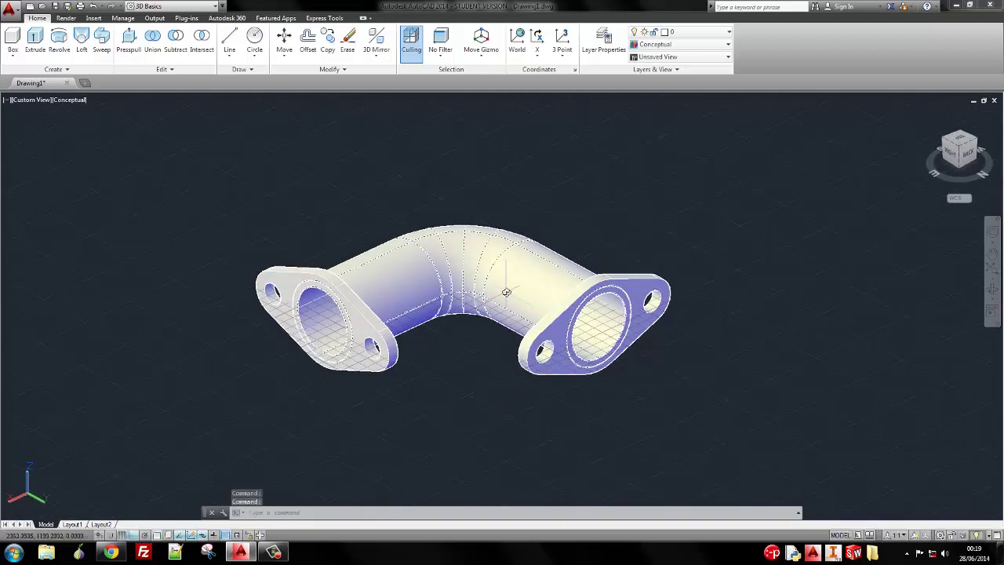
{"action": "mouse_move", "coordinate": [519, 276]}
{"action": "middle_mouse_down", "text": "shift"}
{"action": "mouse_move", "coordinate": [556, 193]}
{"action": "mouse_move", "coordinate": [529, 262]}
{"action": "middle_mouse_up", "text": "shift"}
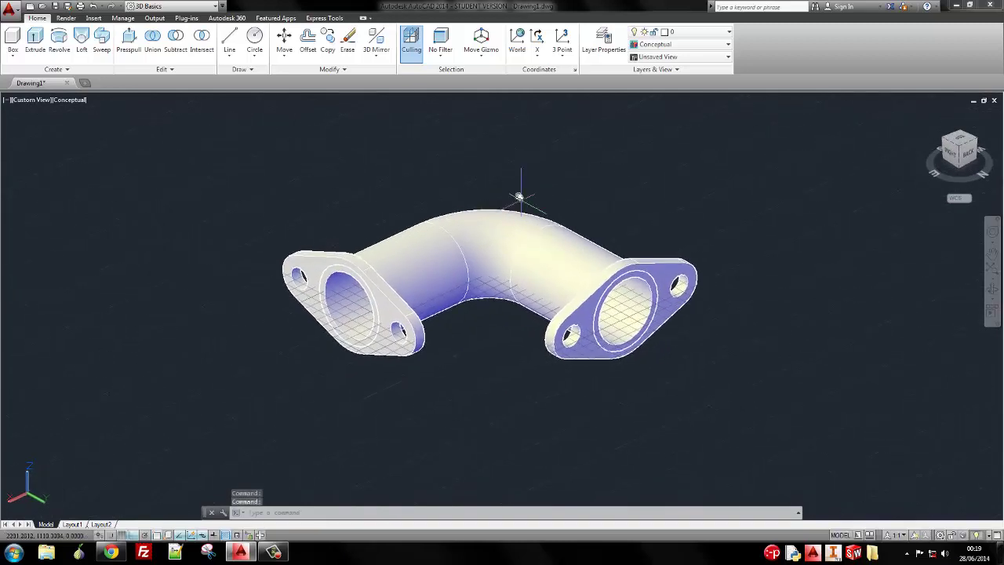
{"action": "mouse_move", "coordinate": [519, 190]}
{"action": "middle_mouse_down", "text": "shift"}
{"action": "mouse_move", "coordinate": [506, 206]}
{"action": "mouse_move", "coordinate": [520, 215]}
{"action": "mouse_move", "coordinate": [531, 193]}
{"action": "mouse_move", "coordinate": [525, 207]}
{"action": "middle_mouse_up", "text": "shift"}
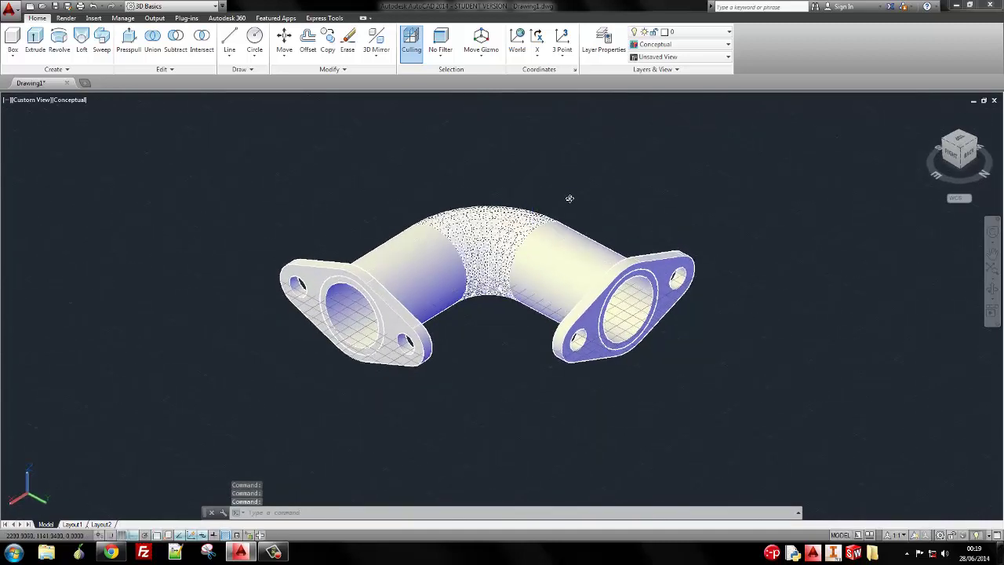
Save the drawing to the Desktop as Drawing1.dwg in AutoCAD 2013 Drawing format
{"action": "key", "text": "ctrl+s"}
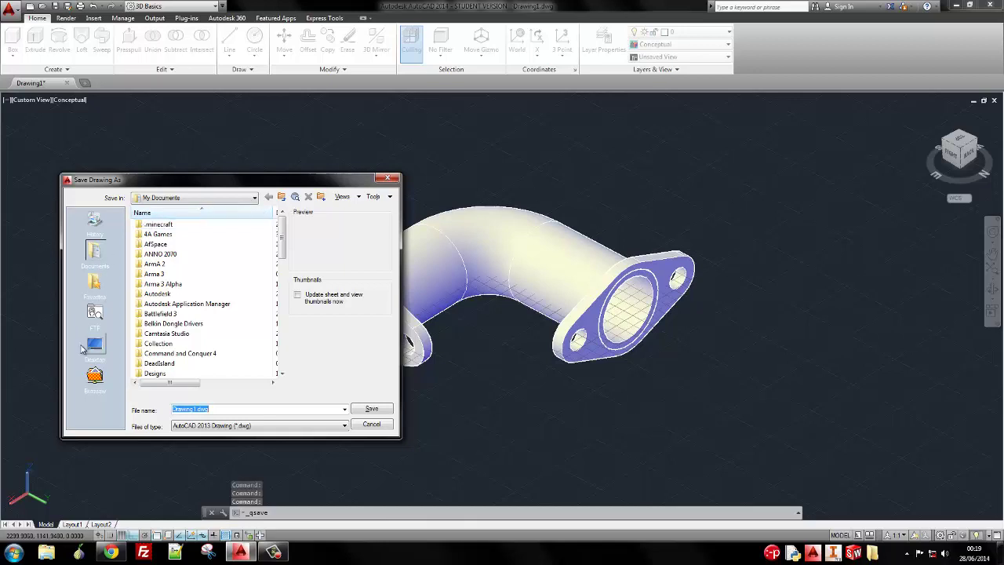
{"action": "left_click", "coordinate": [88, 348]}
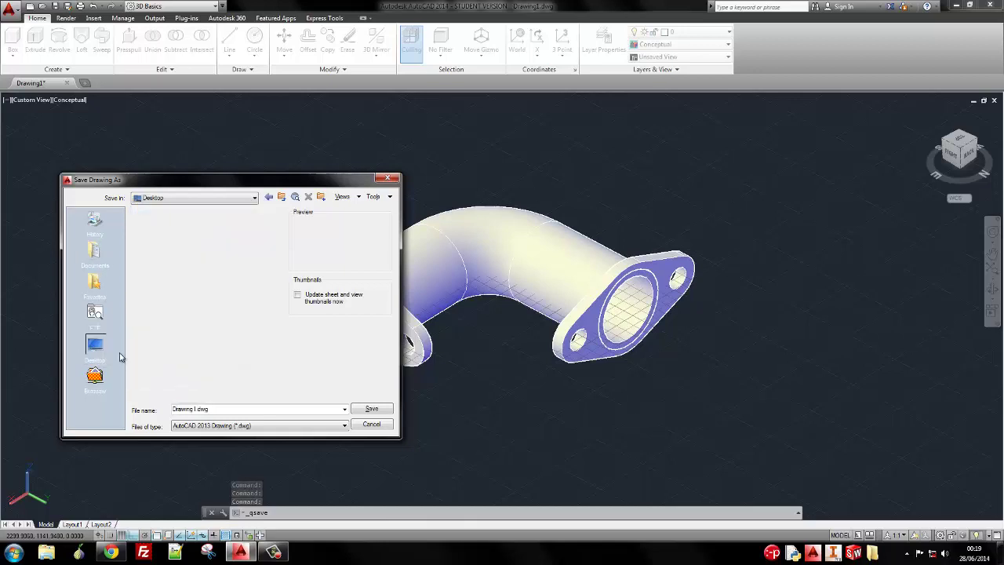
{"action": "double_click", "coordinate": [215, 408]}
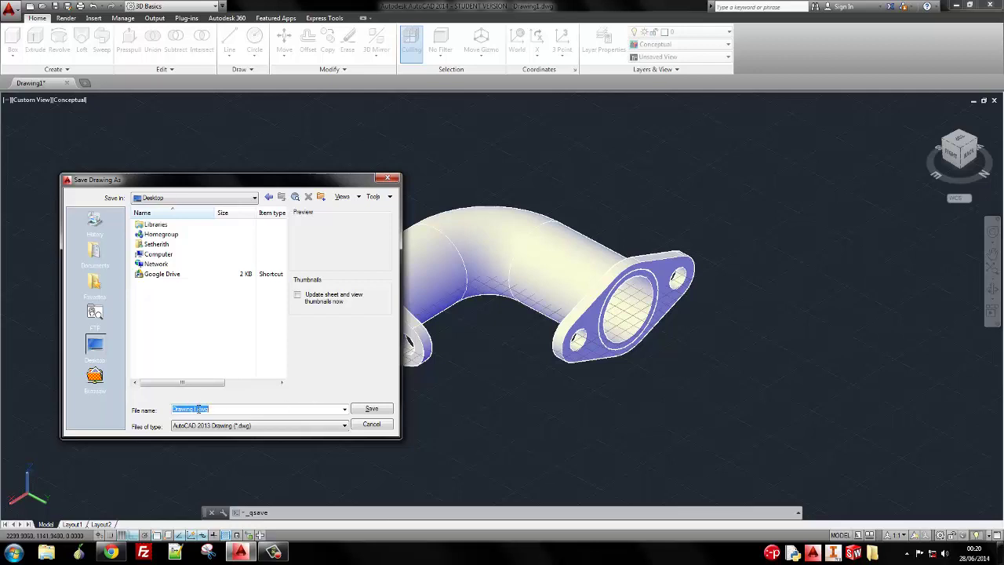
{"action": "left_click", "coordinate": [388, 411]}
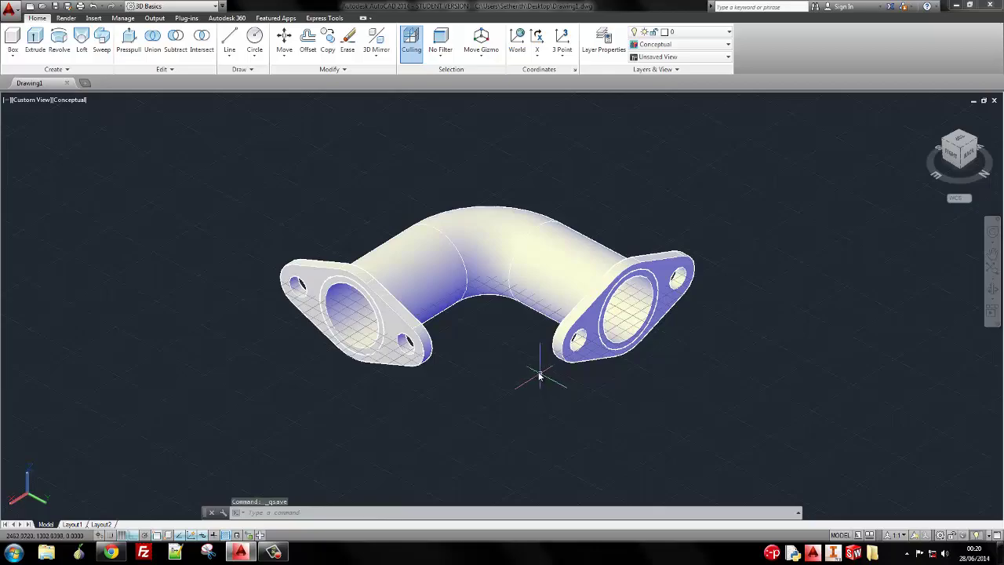
Check the reference drawing in the browser, return to AutoCAD and union the bent pipe and both end flanges into one solid
{"action": "key", "text": "alt+Tab"}
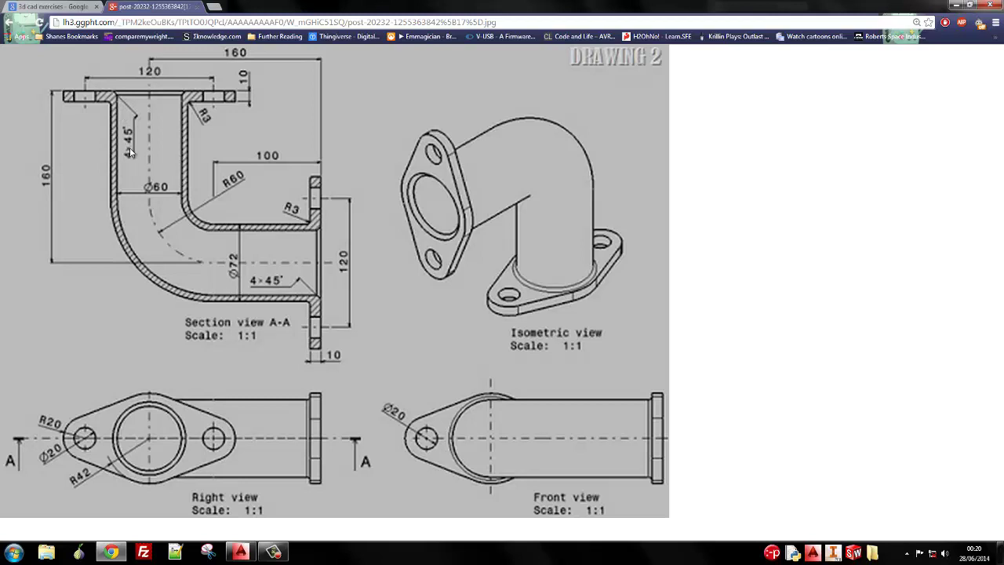
{"action": "key", "text": "alt+Tab"}
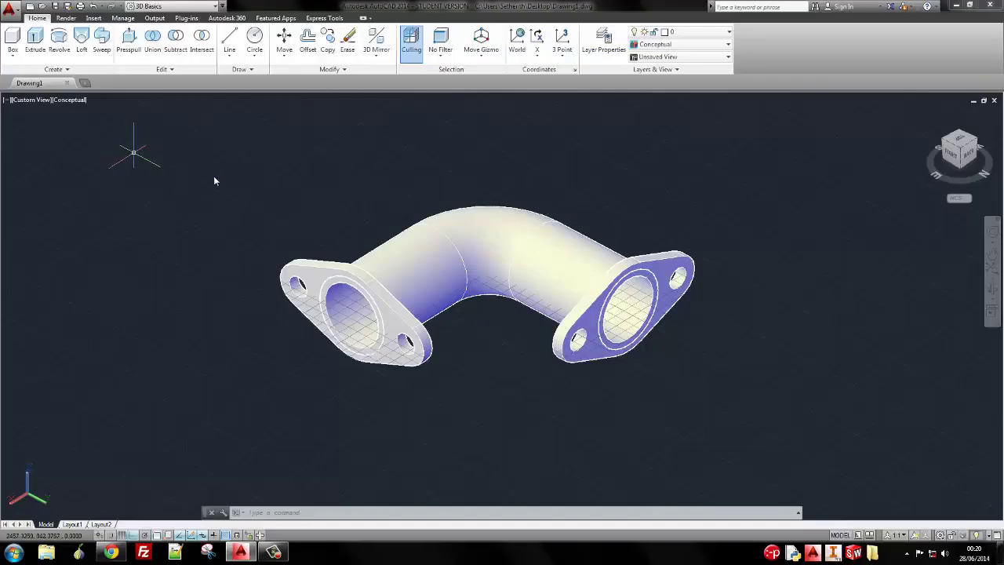
{"action": "scroll", "coordinate": [342, 306], "scroll_direction": "up", "scroll_amount": 5}
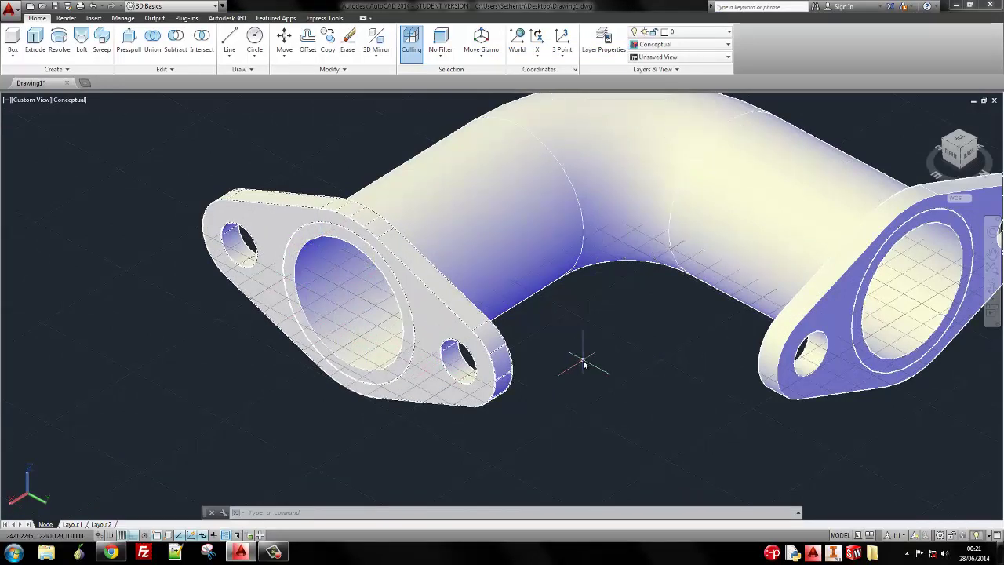
{"action": "scroll", "coordinate": [585, 345], "scroll_direction": "down", "scroll_amount": 3}
{"action": "middle_click_drag", "start_coordinate": [589, 337], "coordinate": [495, 295]}
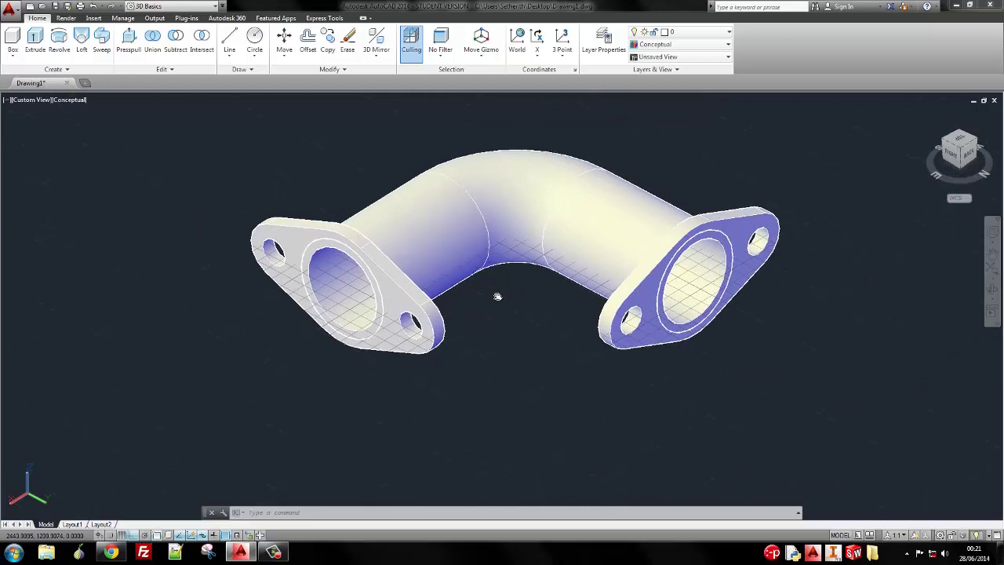
{"action": "left_click", "coordinate": [152, 37]}
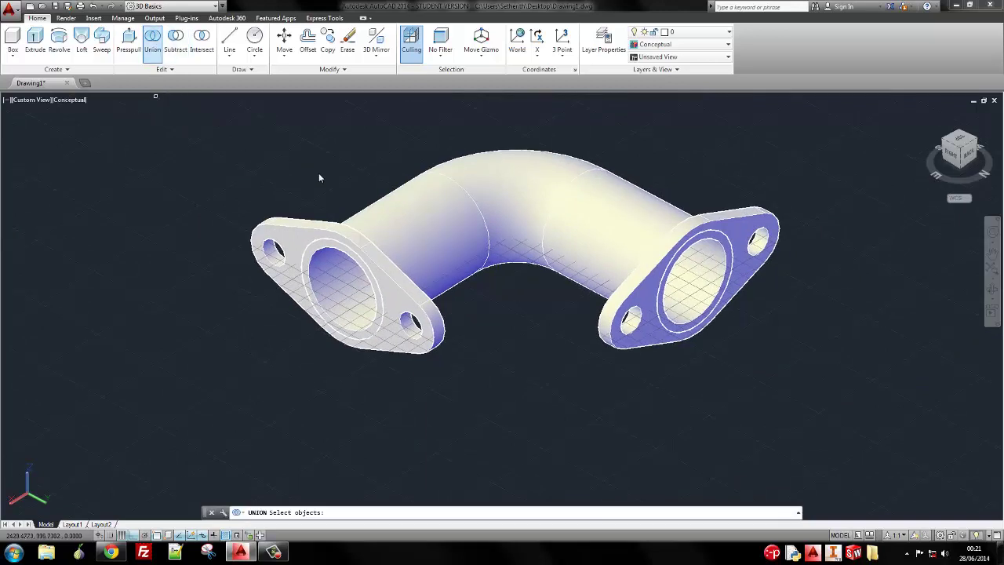
{"action": "left_click", "coordinate": [336, 235]}
{"action": "left_click", "coordinate": [405, 223]}
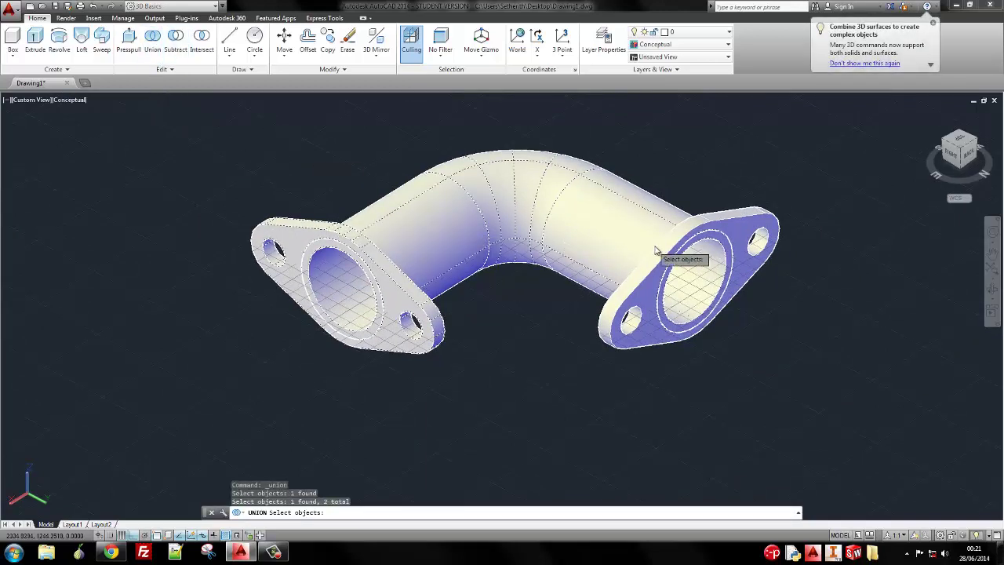
{"action": "left_click", "coordinate": [694, 232]}
{"action": "key", "text": "Return"}
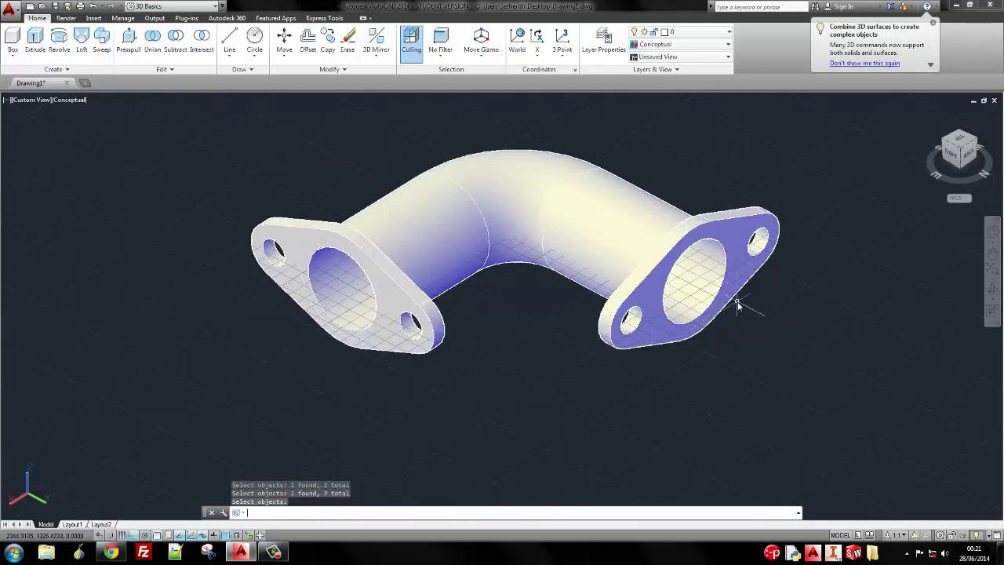
{"action": "left_click", "coordinate": [322, 274]}
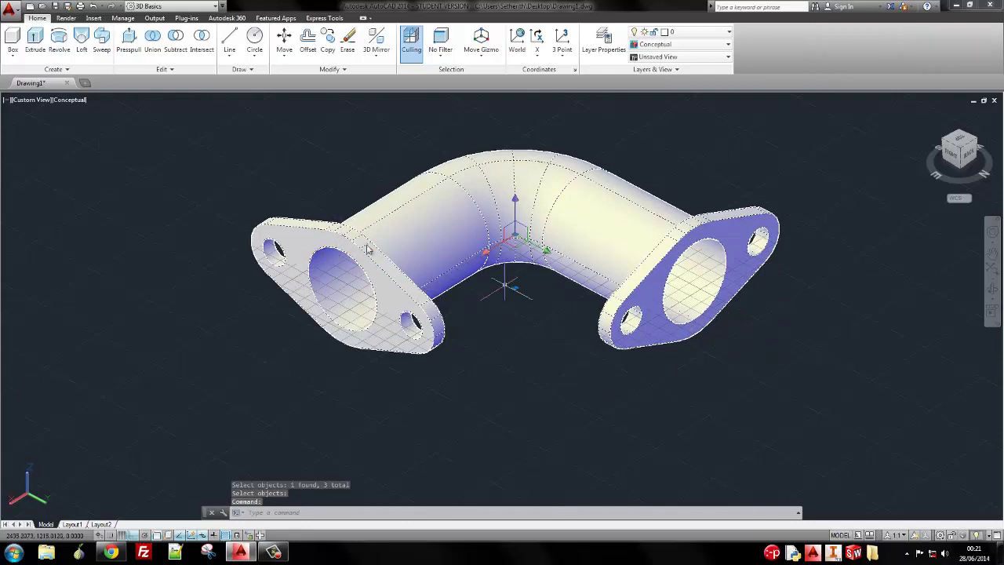
{"action": "key", "text": "Escape"}
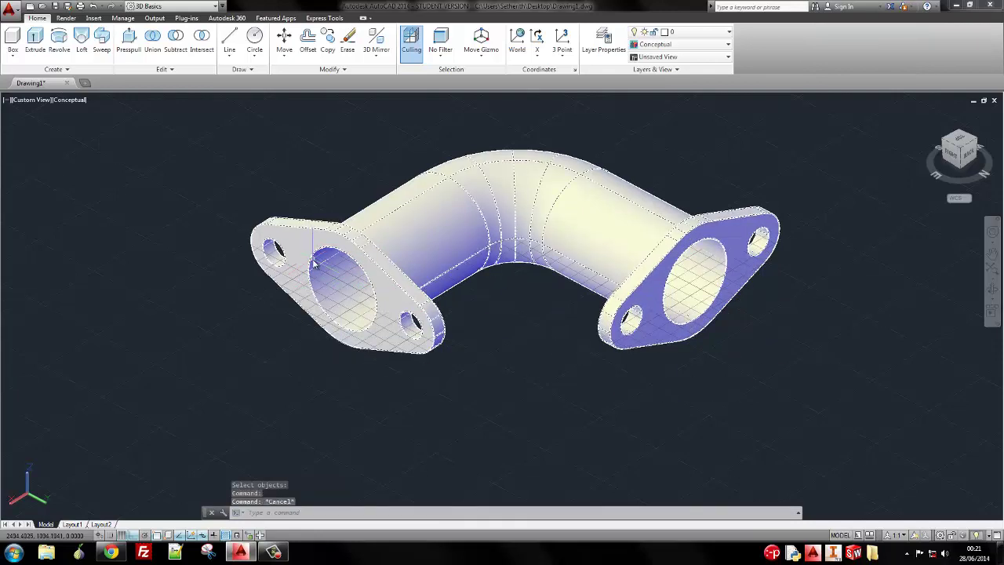
Chamfer the inner edge of the pipe opening on the grey-faced flange with both distances set to 4
{"action": "left_click", "coordinate": [179, 72]}
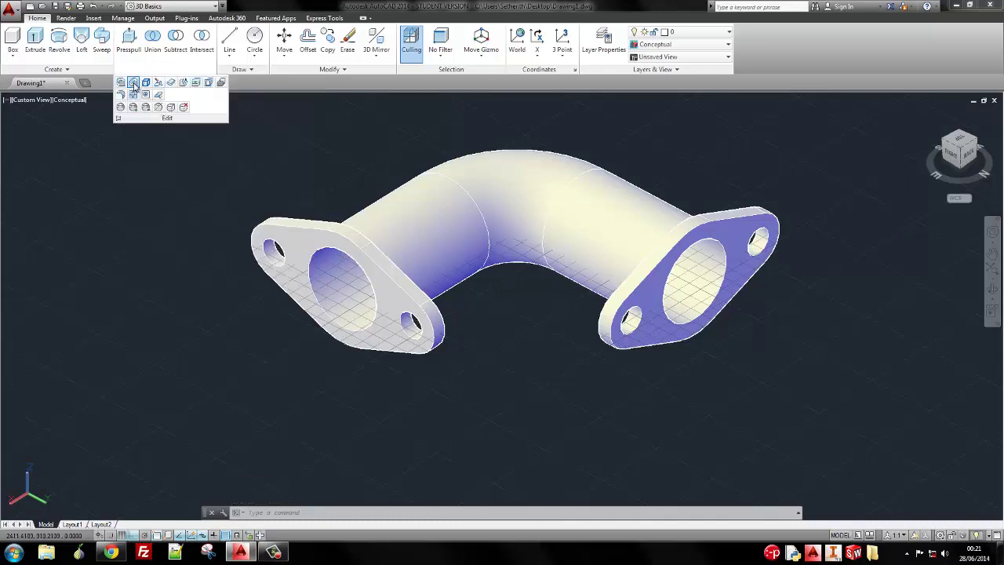
{"action": "left_click", "coordinate": [134, 85]}
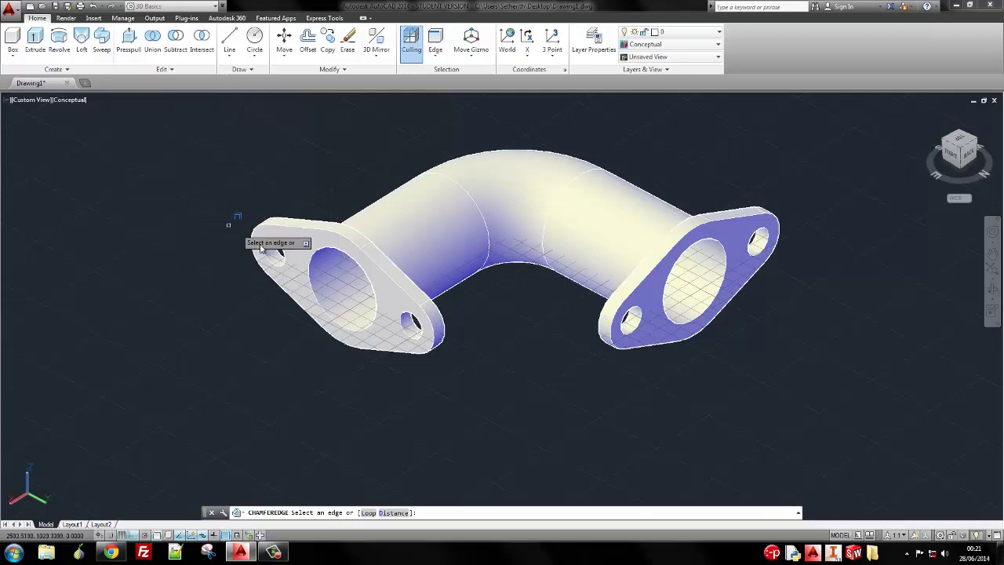
{"action": "left_click", "coordinate": [312, 270]}
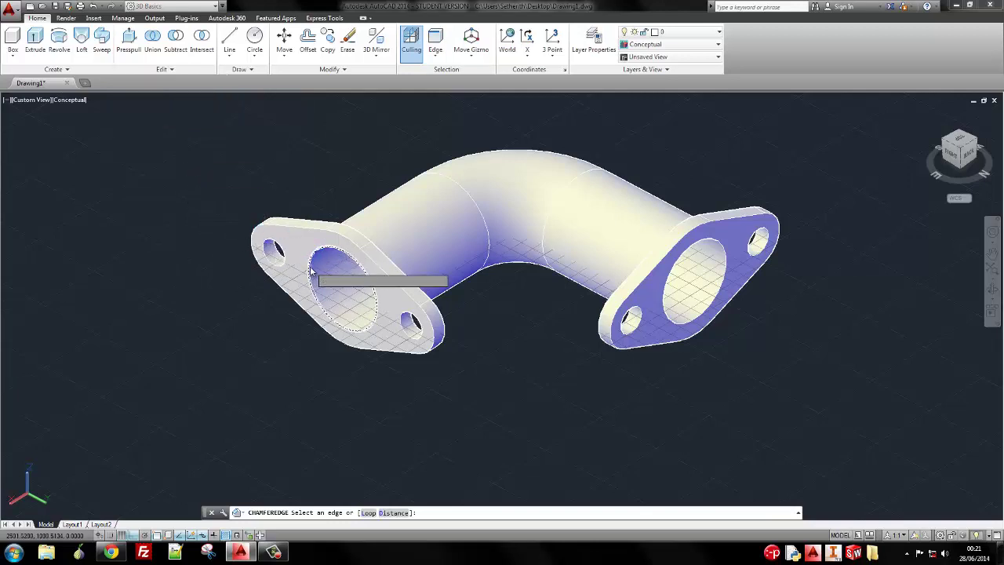
{"action": "left_click", "coordinate": [721, 259]}
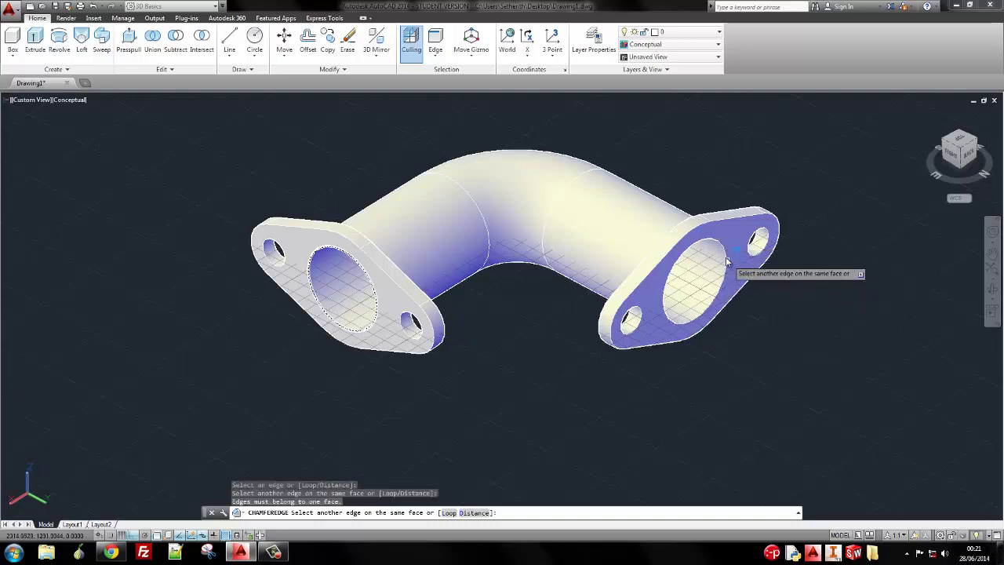
{"action": "left_click", "coordinate": [724, 269]}
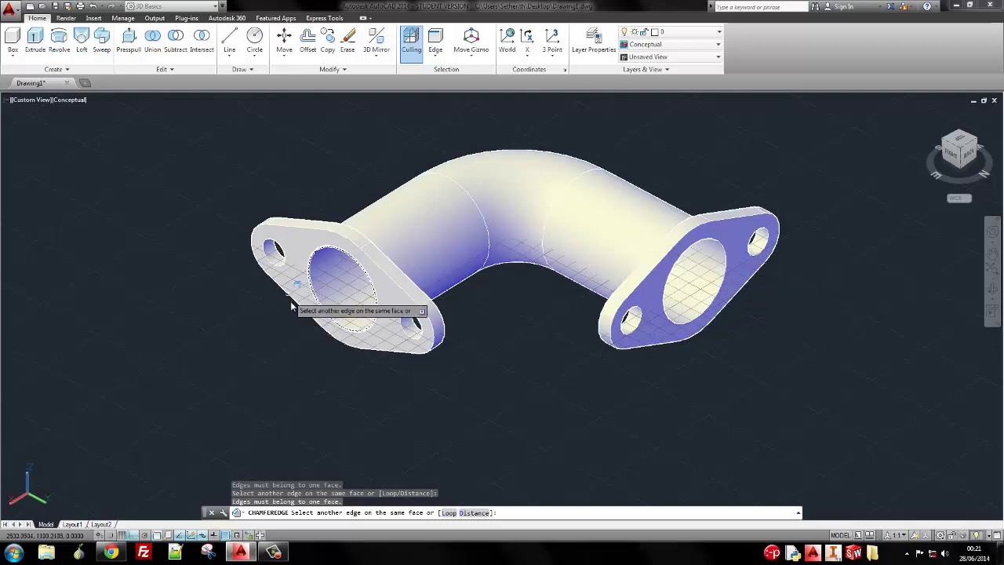
{"action": "left_click", "coordinate": [468, 513]}
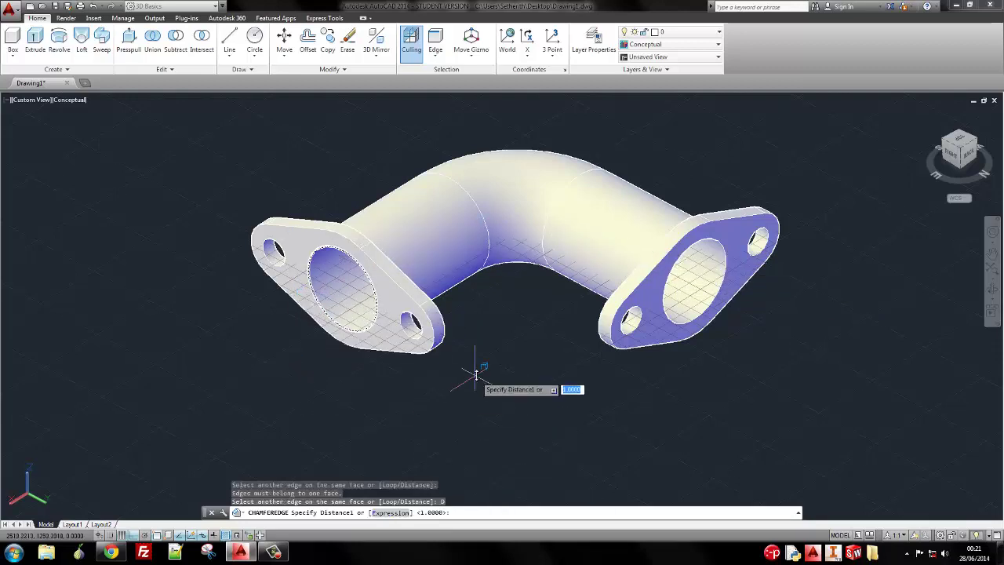
{"action": "type", "text": "4"}
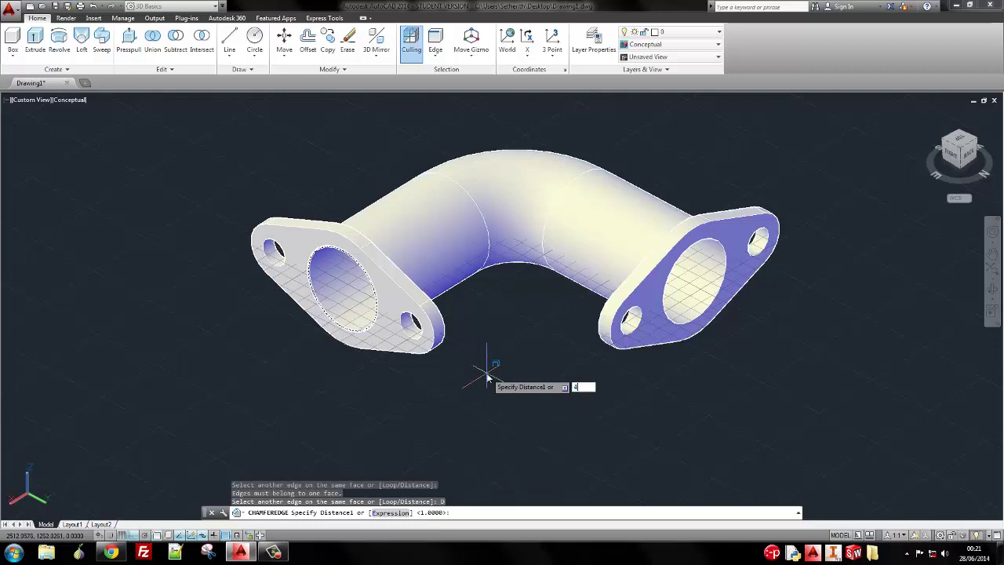
{"action": "key", "text": "Return"}
{"action": "type", "text": "4"}
{"action": "key", "text": "Return"}
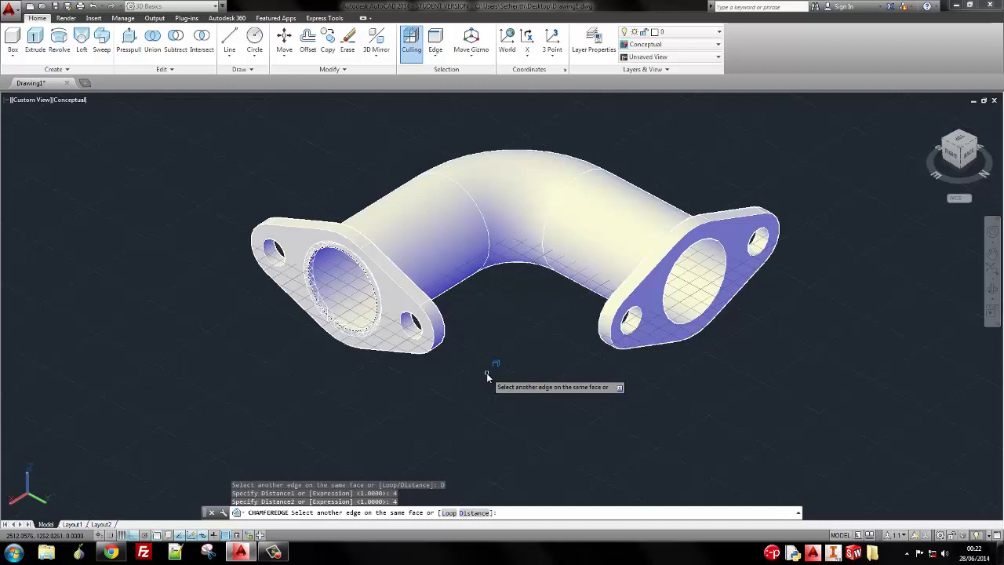
{"action": "key", "text": "Return"}
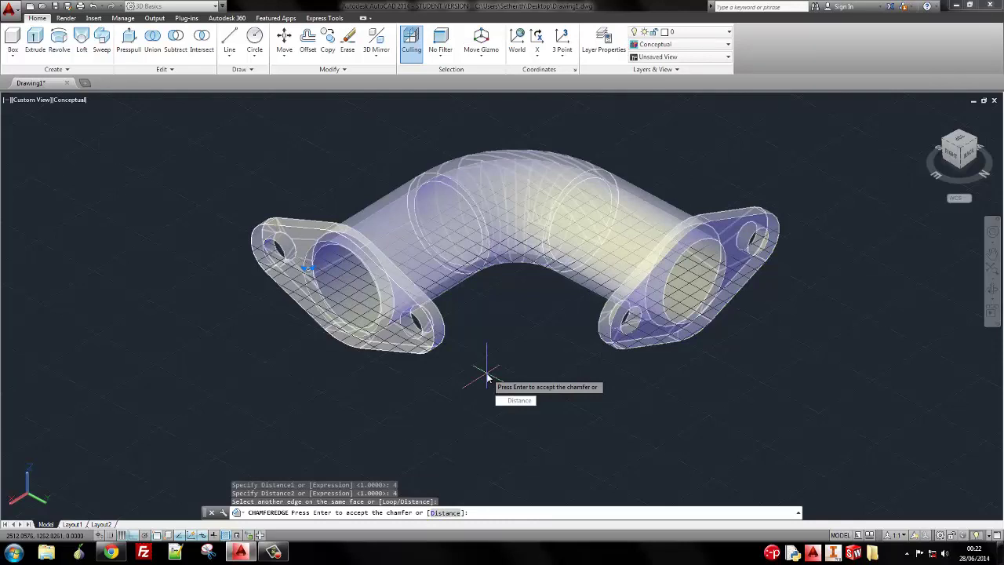
{"action": "key", "text": "Return"}
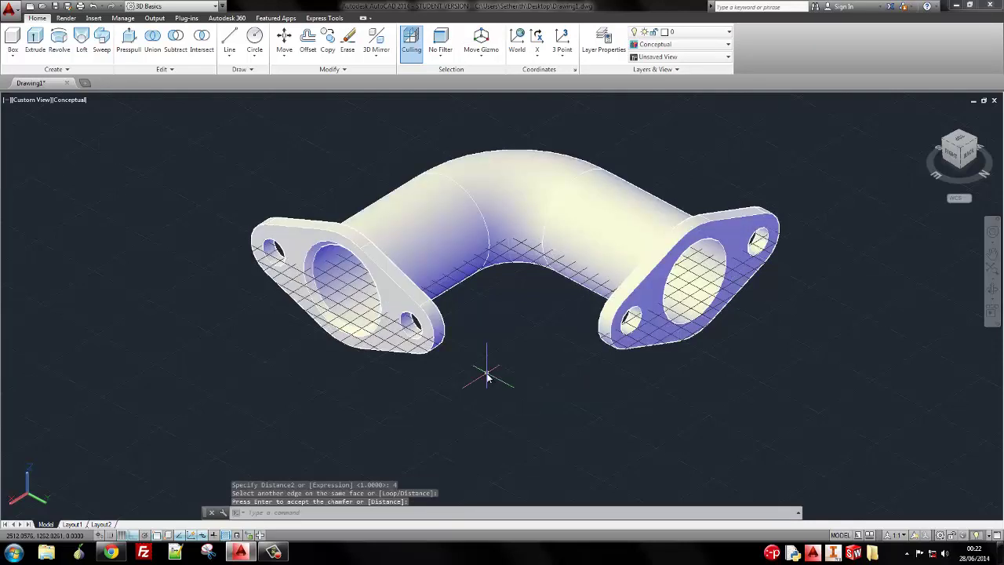
Chamfer the inner edge of the other flange's pipe opening with the same 4 by 4 distances, using CHAMFEREDGE
{"action": "scroll", "coordinate": [313, 278], "scroll_direction": "up", "scroll_amount": 5}
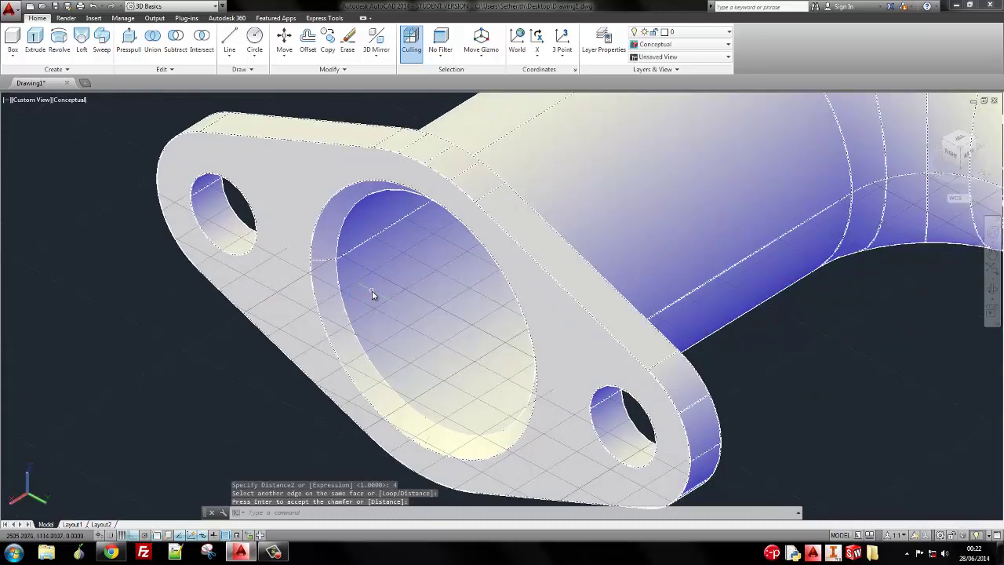
{"action": "scroll", "coordinate": [421, 314], "scroll_direction": "down", "scroll_amount": 5}
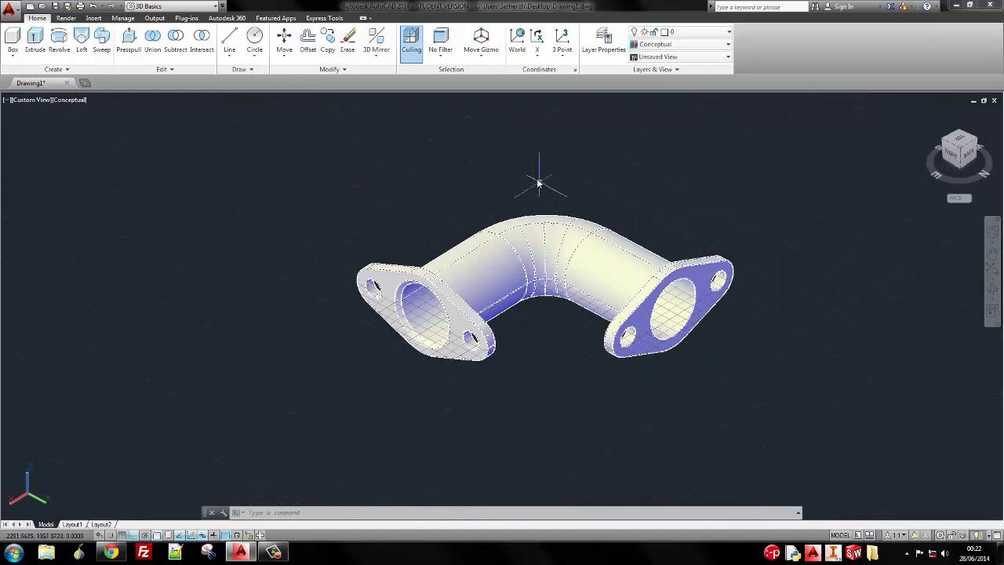
{"action": "type", "text": "chamferedge"}
{"action": "key", "text": "Return"}
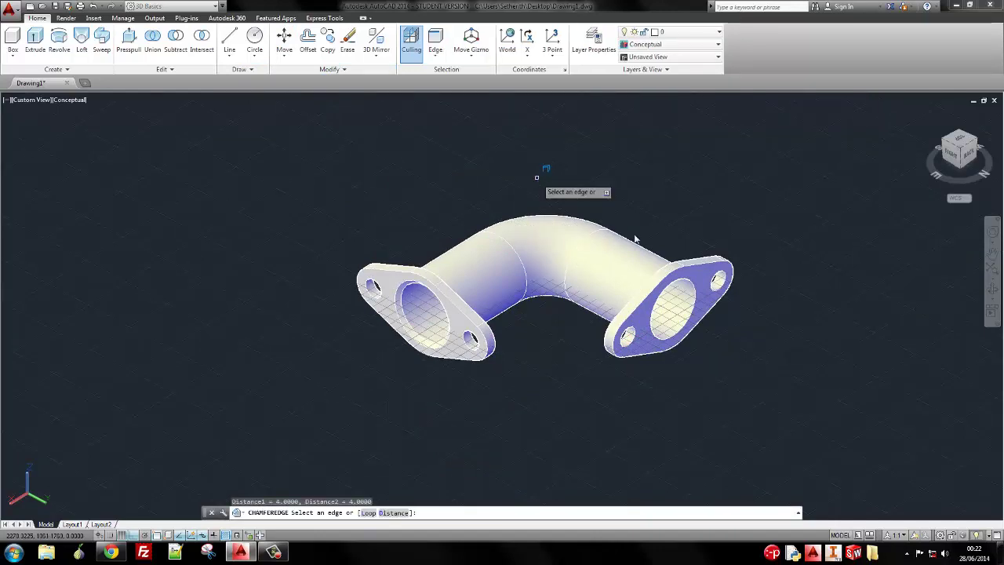
{"action": "left_click", "coordinate": [695, 292]}
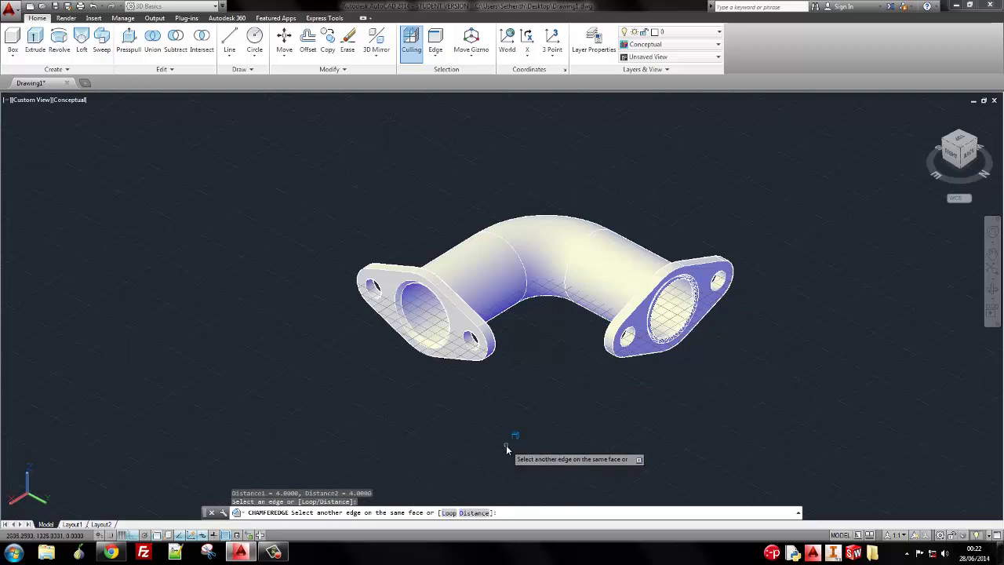
{"action": "key", "text": "Return"}
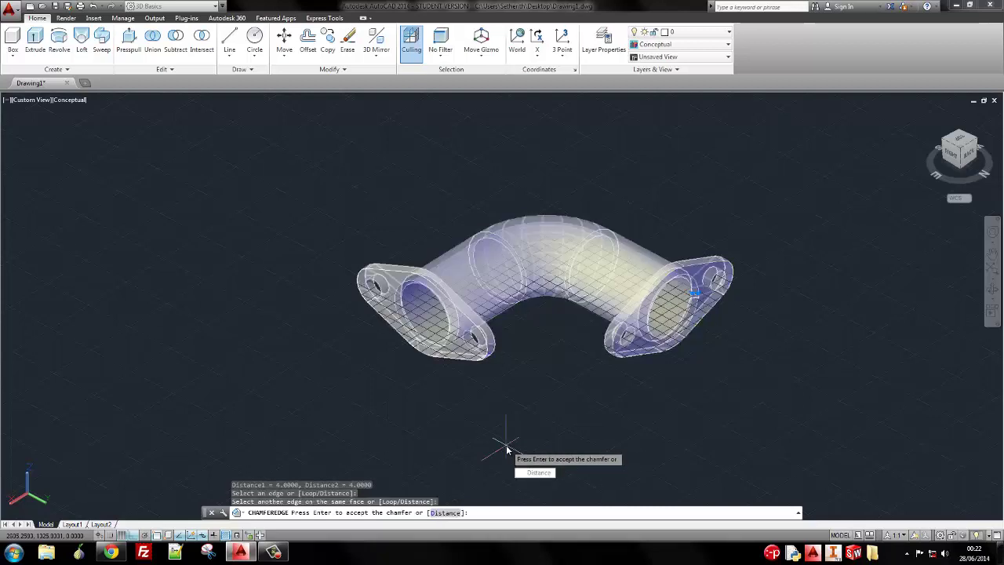
{"action": "key", "text": "Return"}
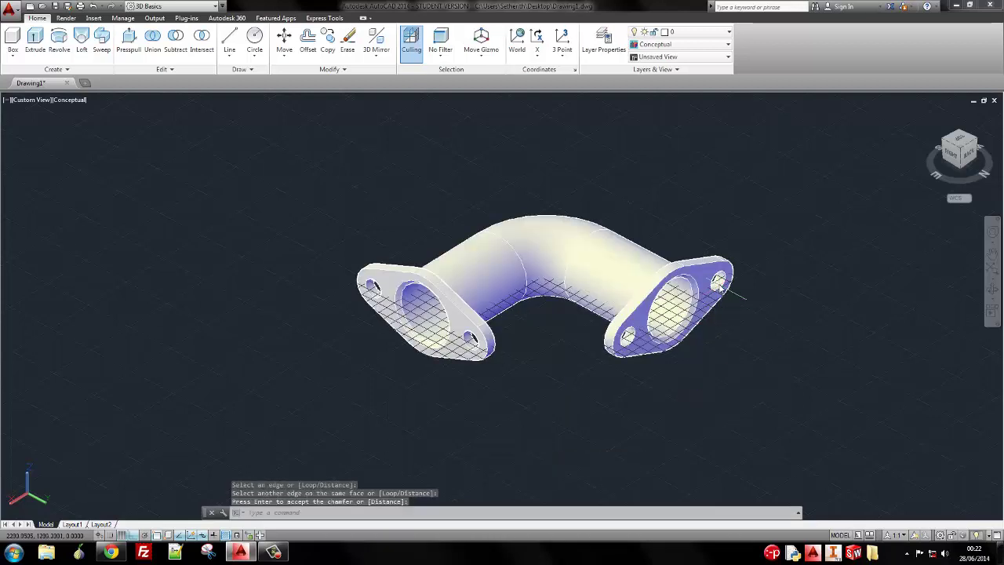
{"action": "scroll", "coordinate": [698, 306], "scroll_direction": "up", "scroll_amount": 5}
{"action": "scroll", "coordinate": [691, 309], "scroll_direction": "down", "scroll_amount": 8}
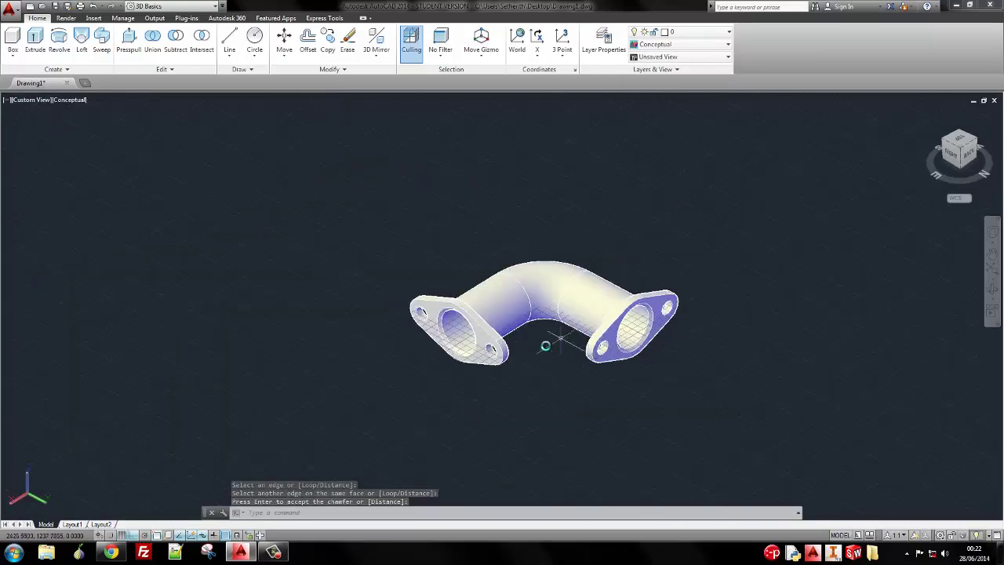
{"action": "scroll", "coordinate": [541, 348], "scroll_direction": "up", "scroll_amount": 3}
Check the reference drawing in the browser, return to AutoCAD and fillet both outer pipe-to-flange edges with a 3 mm radius using FILLETEDGE
{"action": "key", "text": "alt+Tab"}
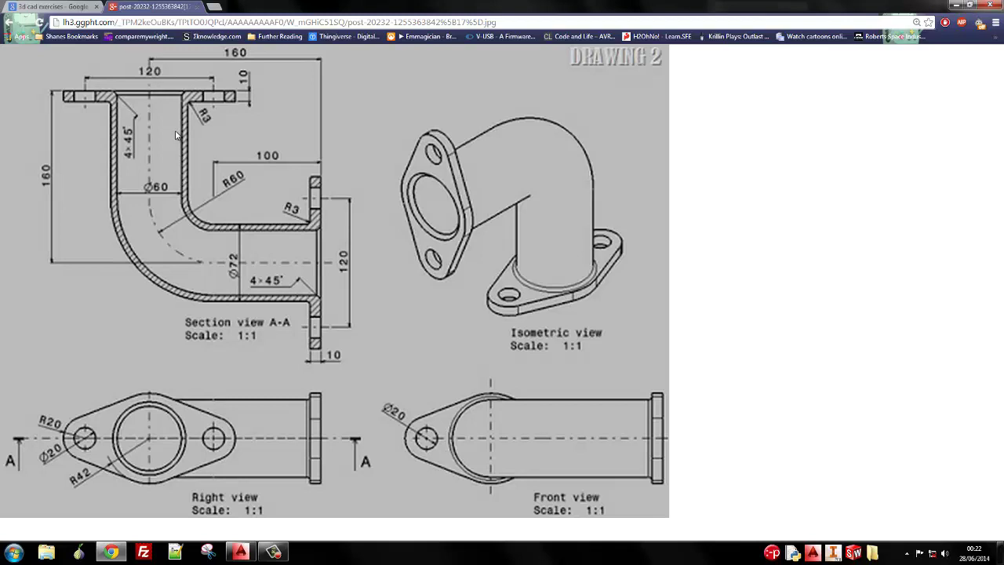
{"action": "key", "text": "alt+Tab"}
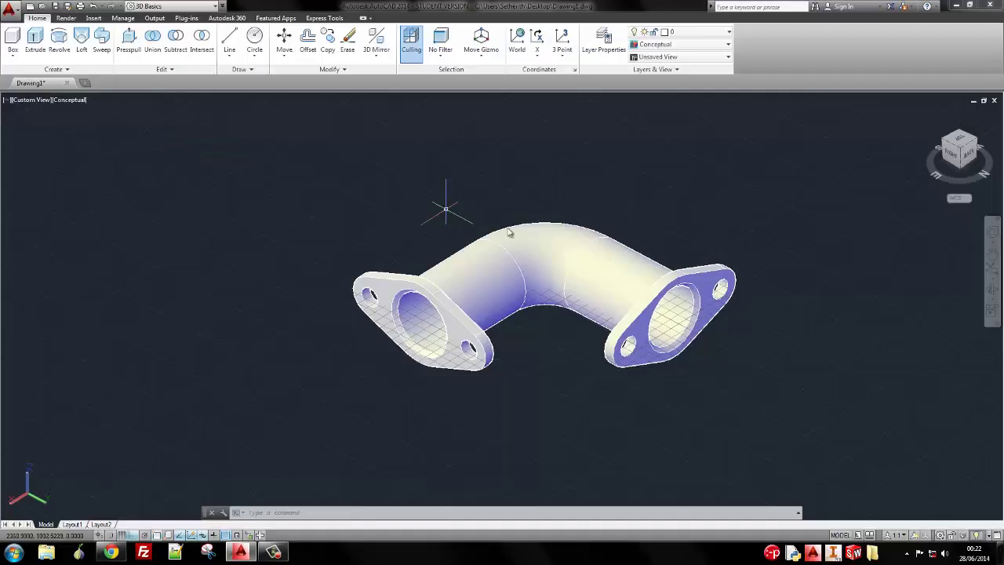
{"action": "middle_click_drag", "start_coordinate": [547, 273], "coordinate": [874, 266], "text": "shift"}
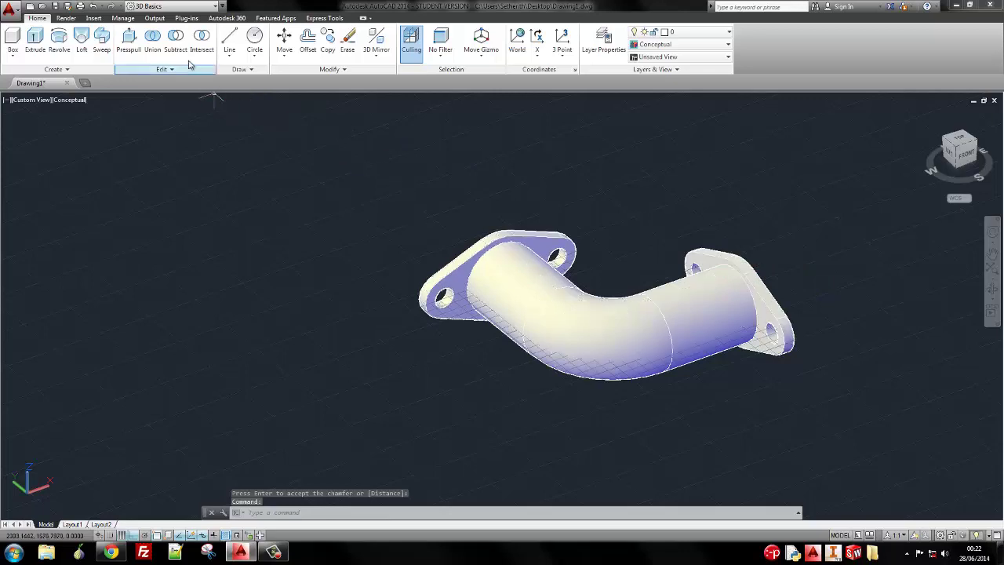
{"action": "left_click", "coordinate": [163, 69]}
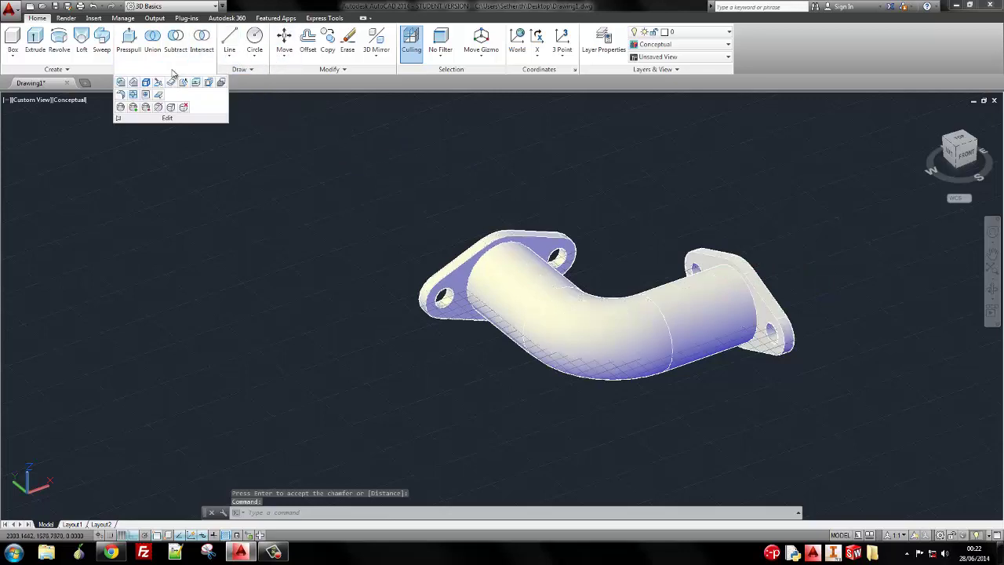
{"action": "left_click", "coordinate": [121, 83]}
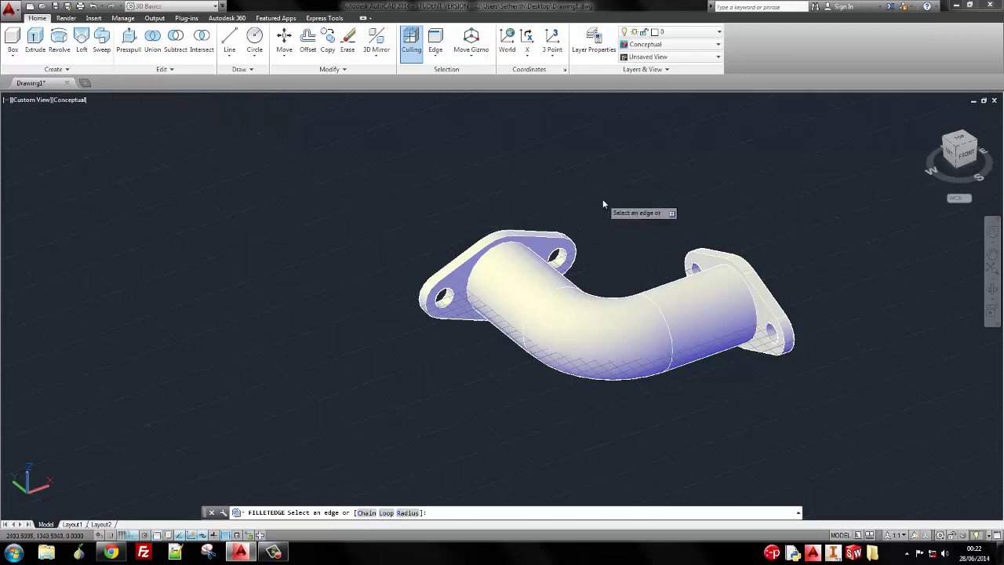
{"action": "type", "text": "r"}
{"action": "key", "text": "Return"}
{"action": "type", "text": "3"}
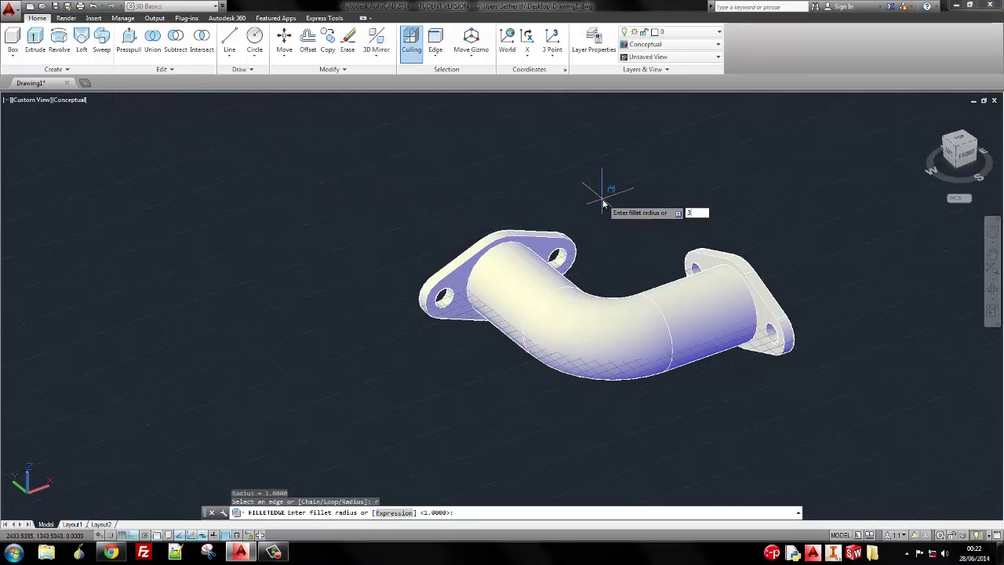
{"action": "key", "text": "Return"}
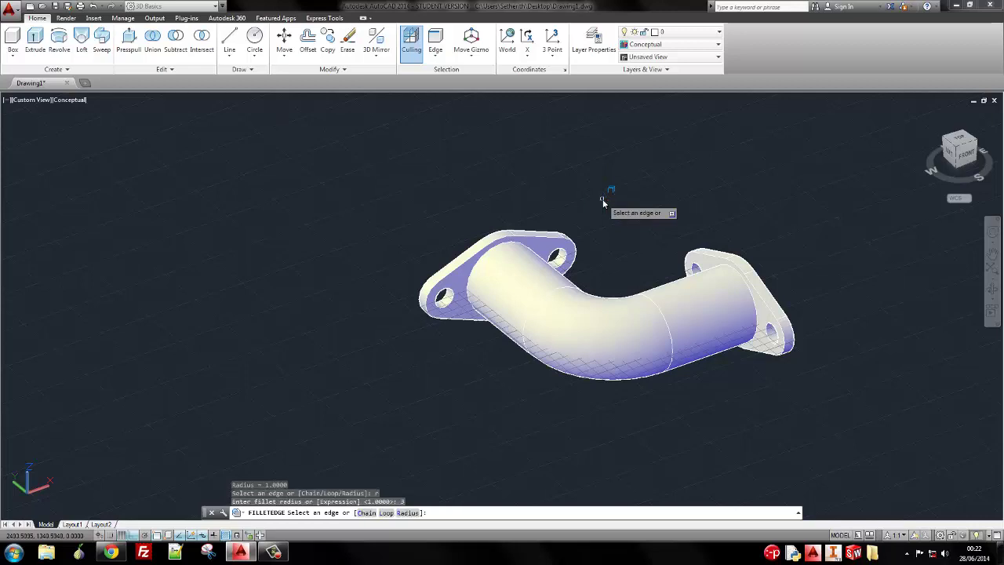
{"action": "left_click", "coordinate": [499, 238]}
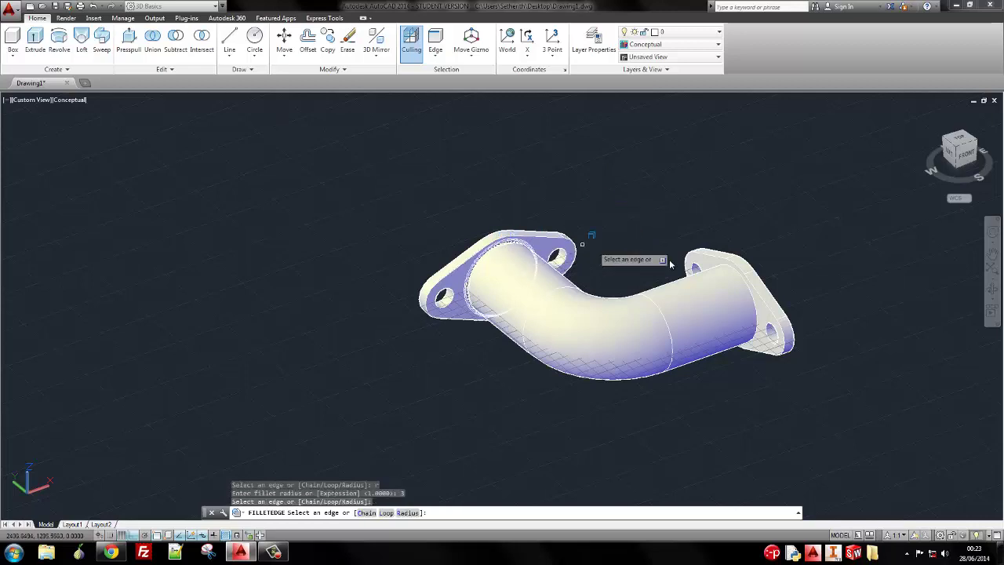
{"action": "left_click", "coordinate": [728, 271]}
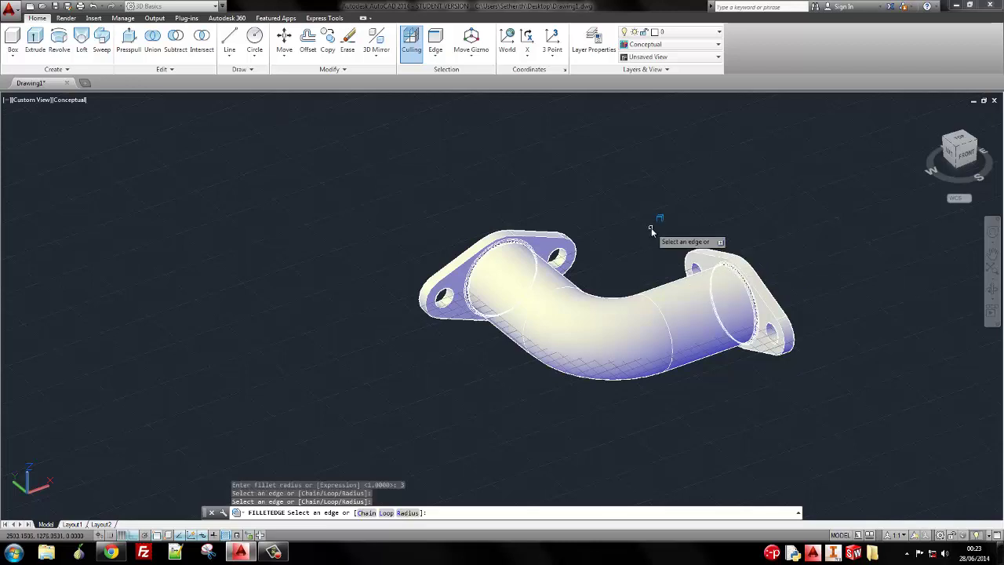
{"action": "key", "text": "Return"}
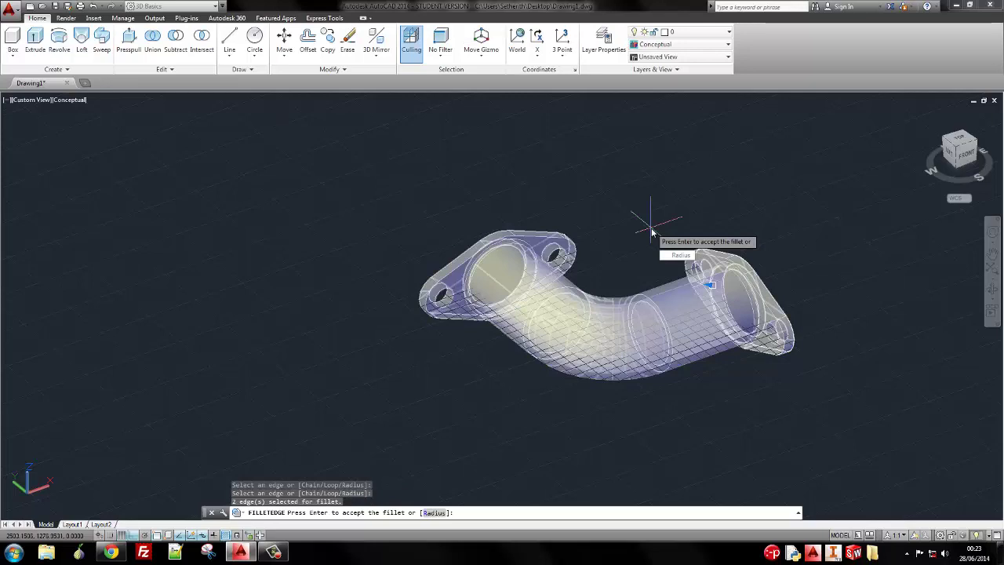
{"action": "key", "text": "Return"}
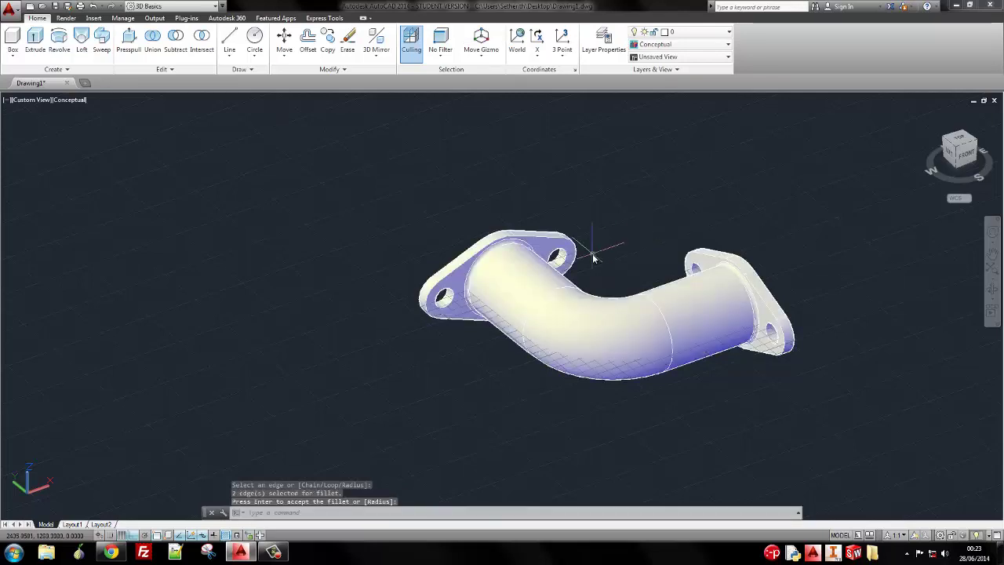
Inspect the filleted pipe from several sides, compare it with the reference drawing in the browser, and save the drawing in AutoCAD
{"action": "scroll", "coordinate": [593, 253], "scroll_direction": "up", "scroll_amount": 4}
{"action": "middle_click_drag", "start_coordinate": [647, 268], "coordinate": [509, 212]}
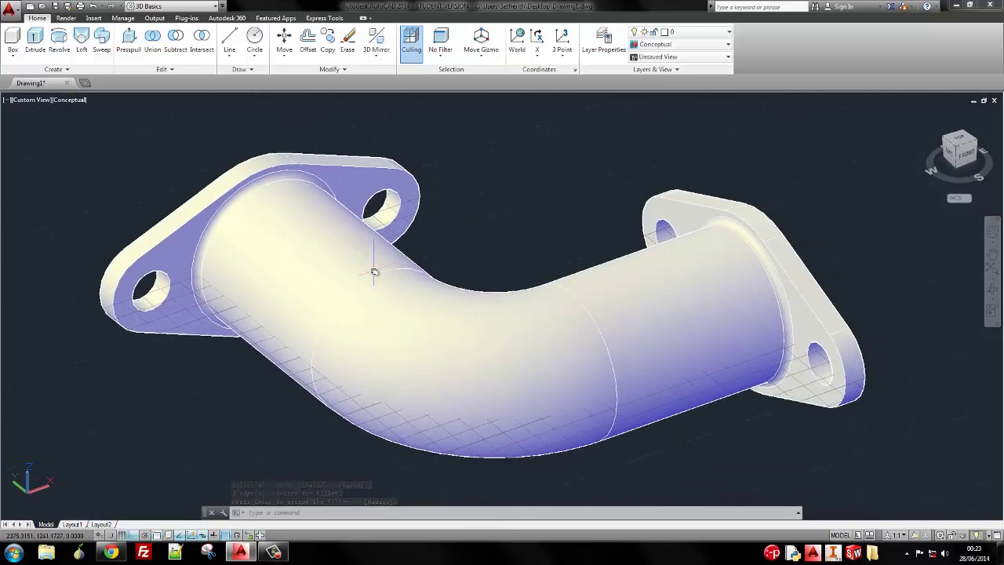
{"action": "middle_click_drag", "start_coordinate": [374, 271], "coordinate": [335, 252], "text": "shift"}
{"action": "key", "text": "Return"}
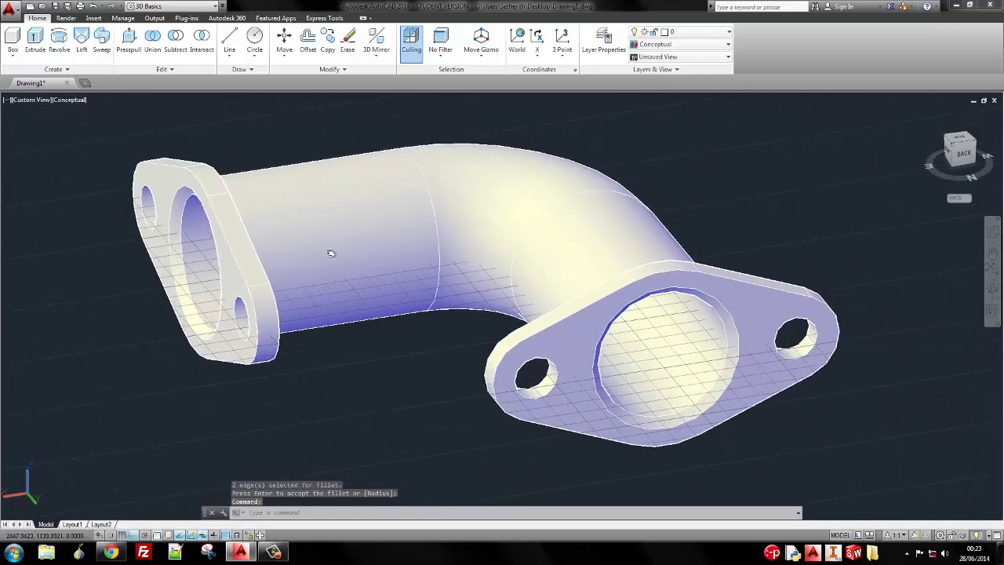
{"action": "mouse_move", "coordinate": [406, 276]}
{"action": "middle_mouse_down", "text": "shift"}
{"action": "mouse_move", "coordinate": [506, 244]}
{"action": "mouse_move", "coordinate": [414, 271]}
{"action": "middle_mouse_up", "text": "shift"}
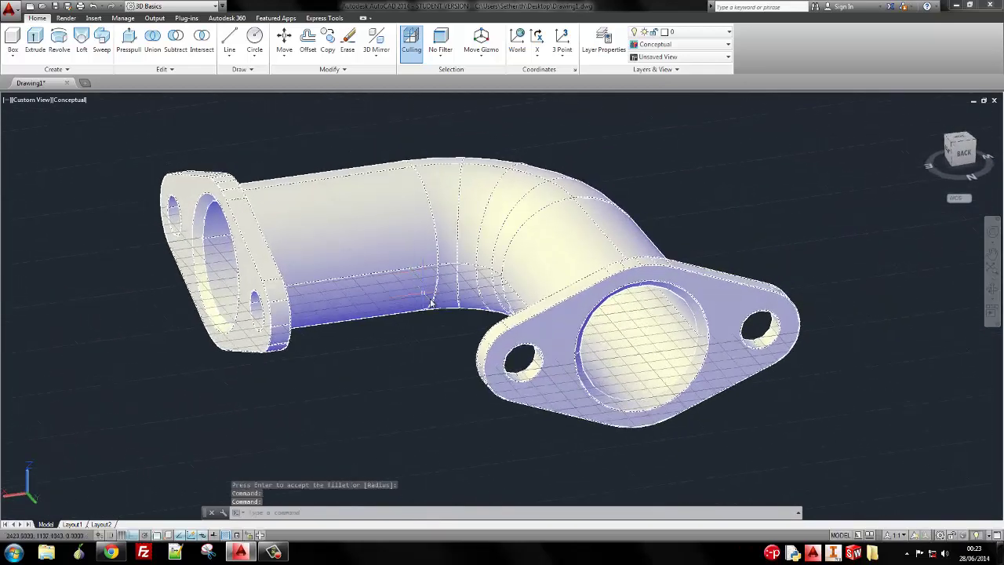
{"action": "key", "text": "alt+Tab"}
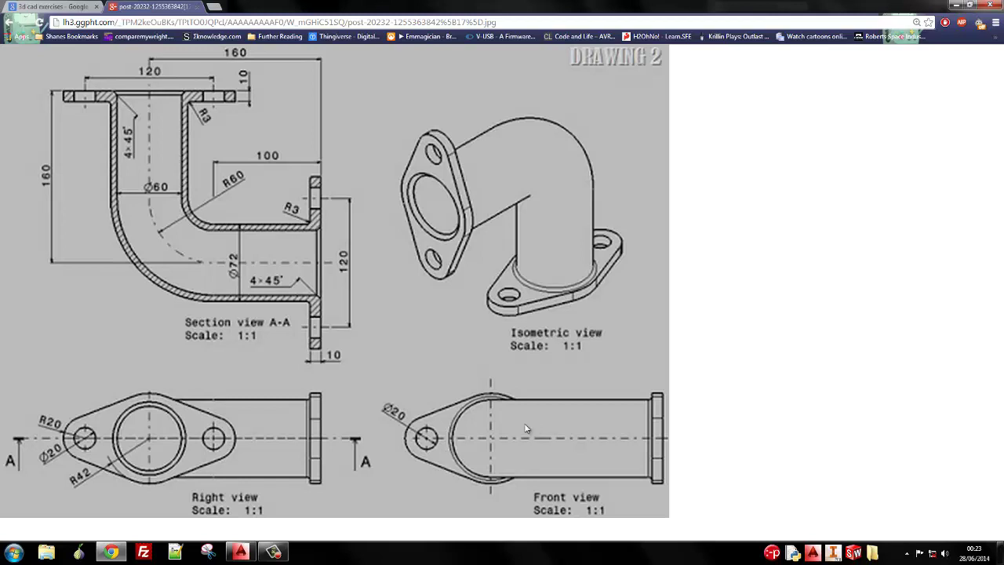
{"action": "key", "text": "alt+Tab"}
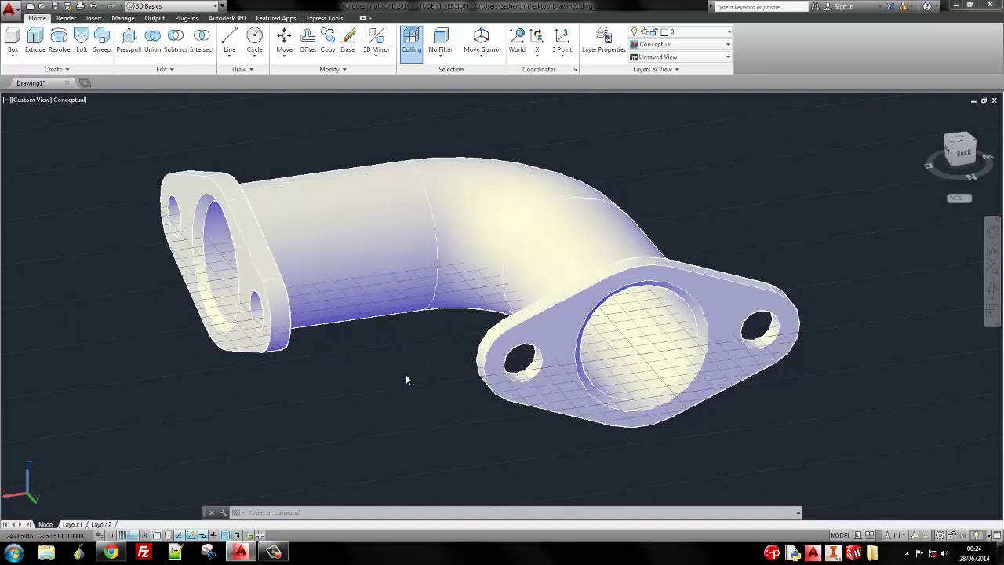
{"action": "key", "text": "Return"}
{"action": "middle_click_drag", "start_coordinate": [421, 359], "coordinate": [341, 402]}
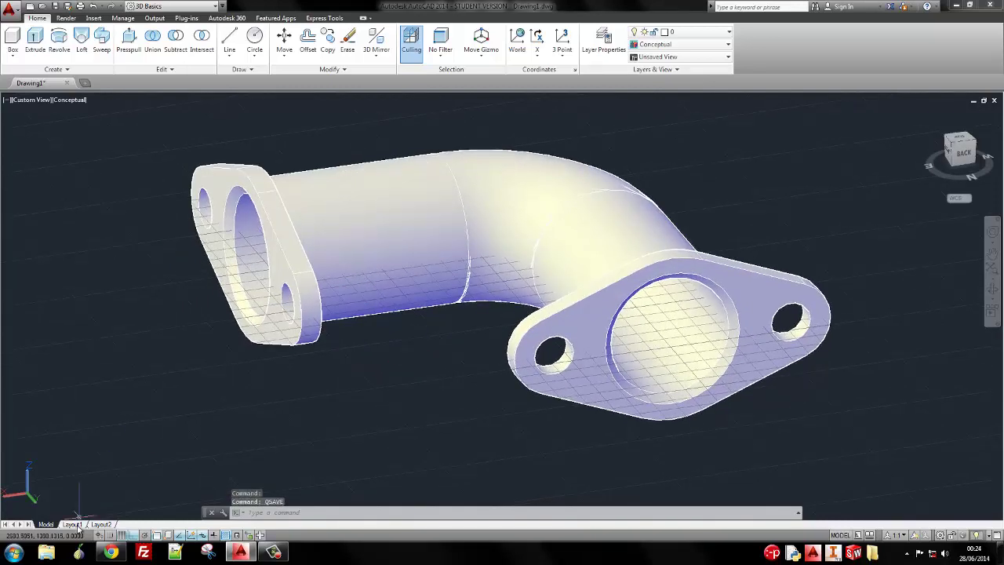
Open Layout1, check the view arrangement on the browser's reference drawing, return to AutoCAD and delete the layout's default viewport
{"action": "left_click", "coordinate": [72, 524]}
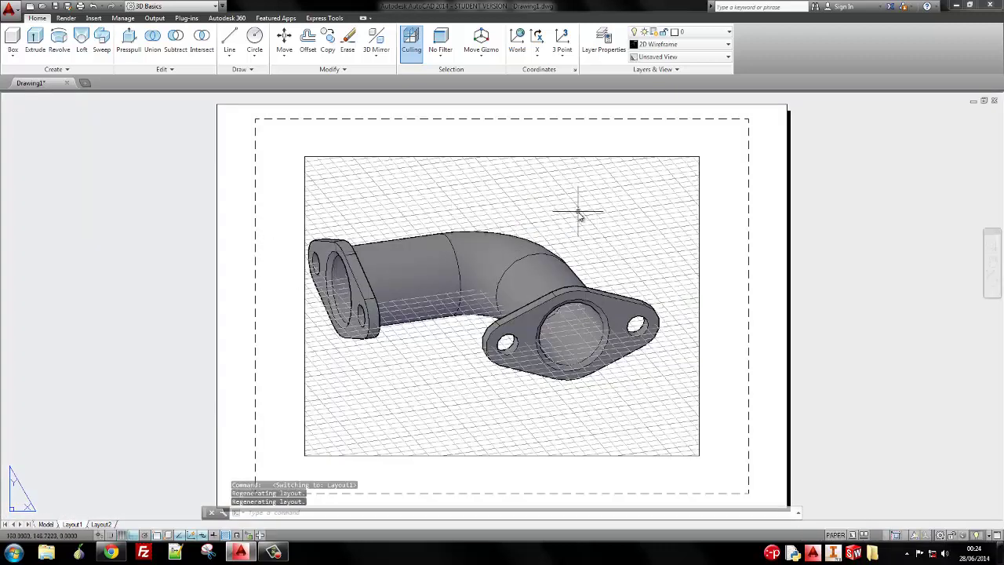
{"action": "key", "text": "alt+Tab"}
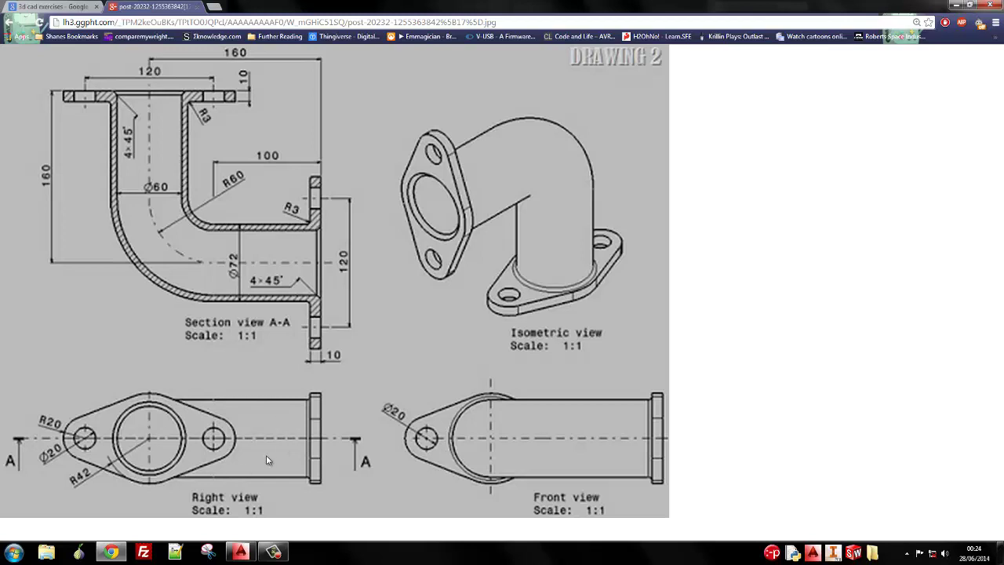
{"action": "key", "text": "alt+Tab"}
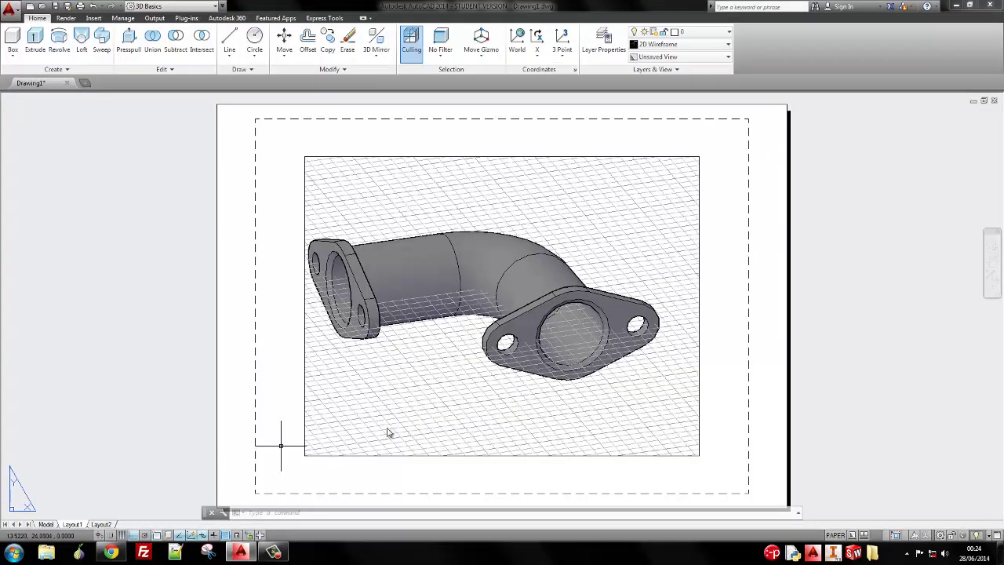
{"action": "left_click", "coordinate": [419, 200]}
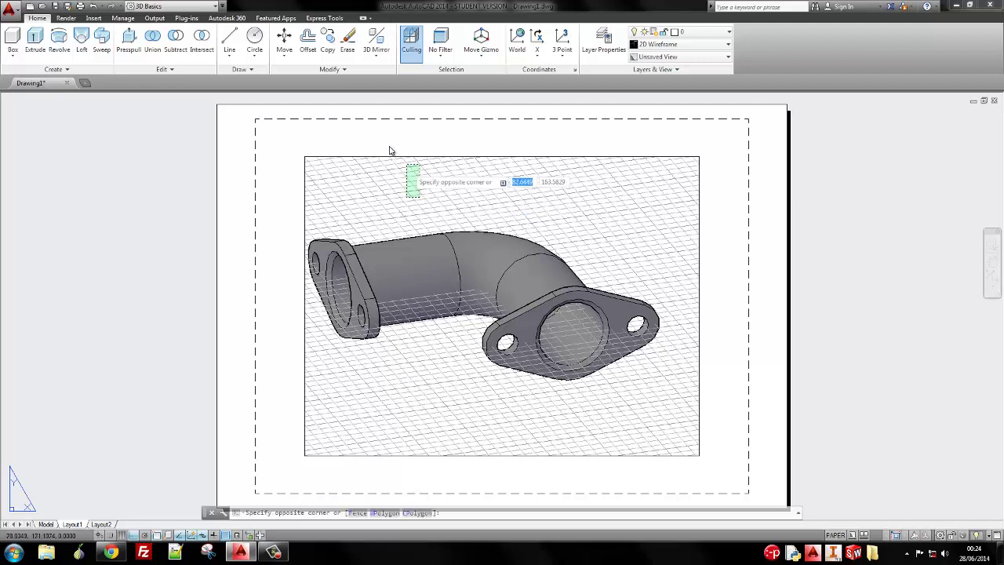
{"action": "left_click", "coordinate": [387, 146]}
{"action": "key", "text": "Delete"}
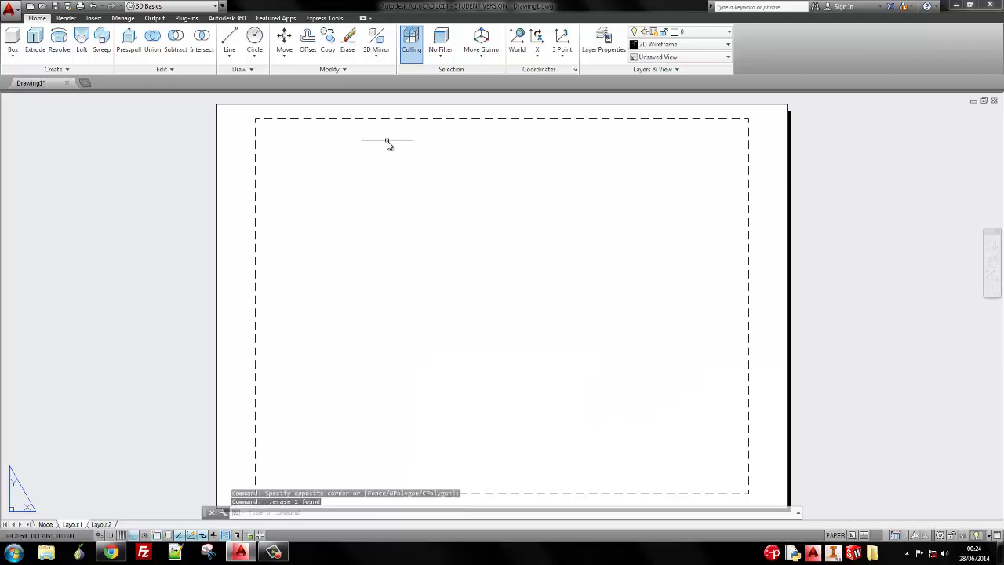
{"action": "left_click", "coordinate": [183, 7]}
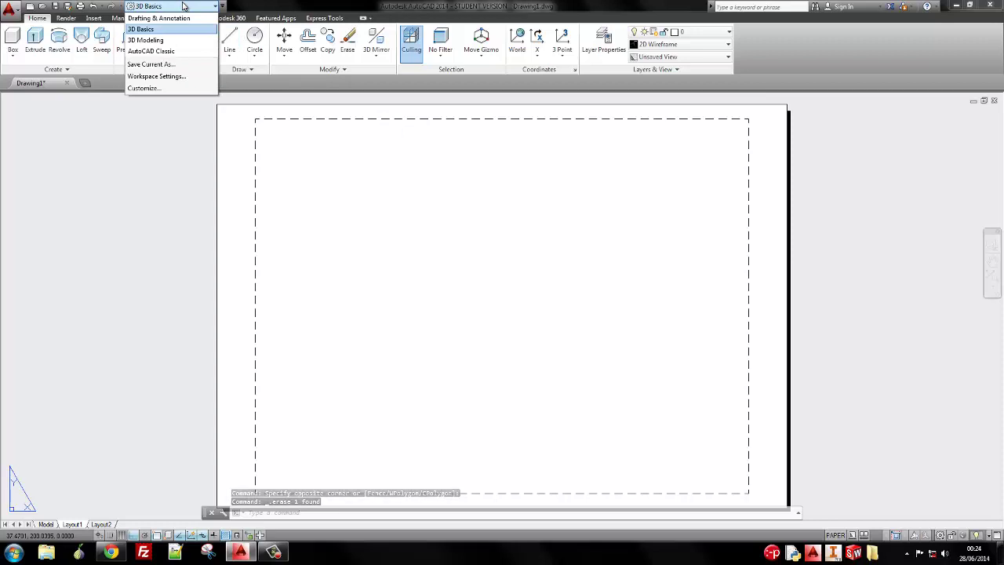
{"action": "left_click", "coordinate": [252, 6]}
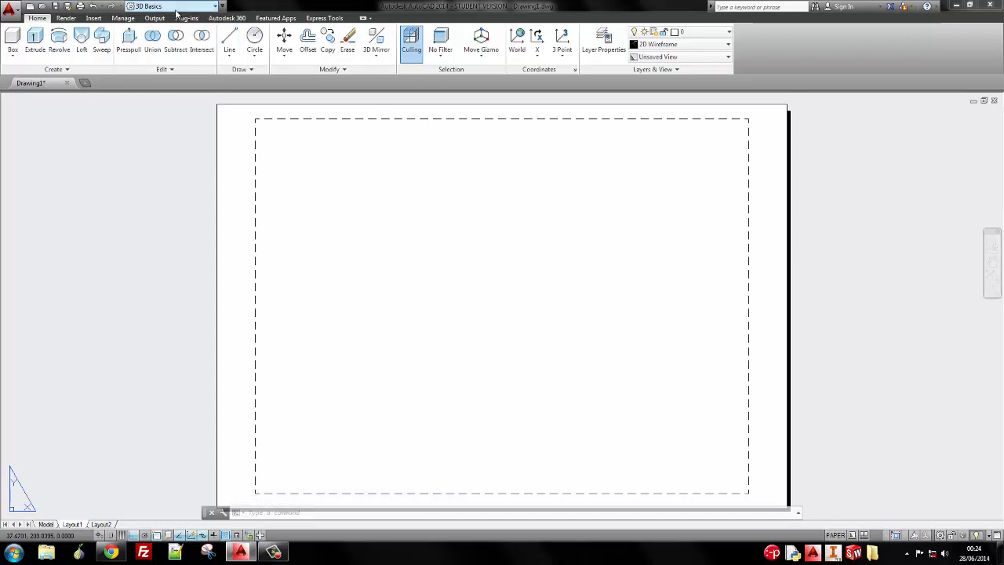
{"action": "left_click", "coordinate": [66, 18]}
{"action": "left_click", "coordinate": [93, 18]}
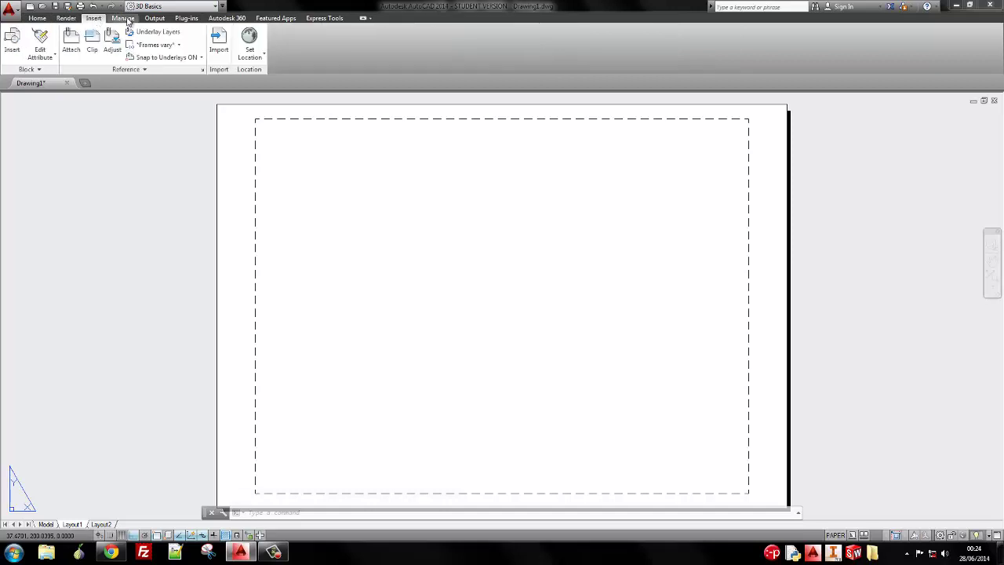
{"action": "left_click", "coordinate": [122, 18]}
{"action": "left_click", "coordinate": [153, 18]}
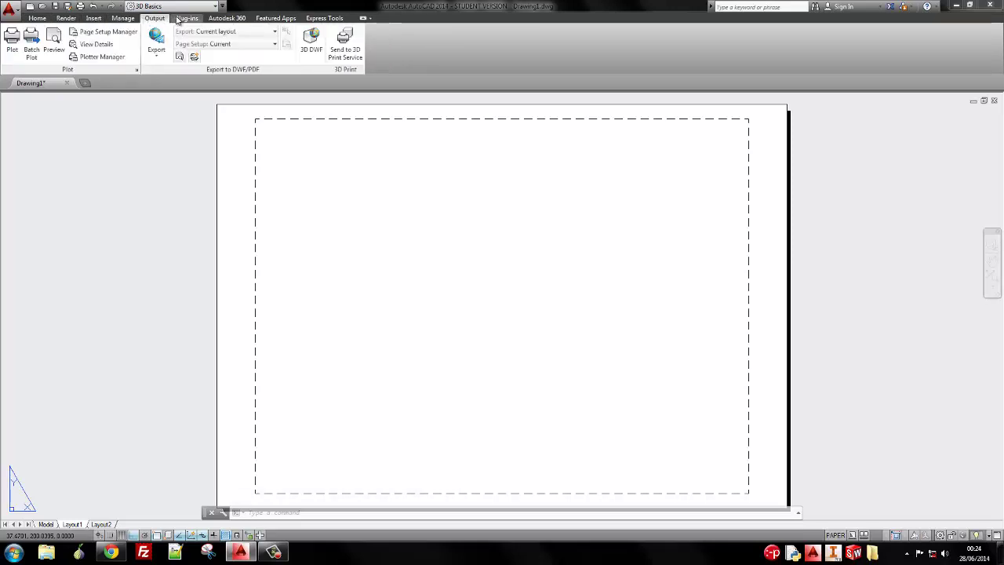
{"action": "left_click", "coordinate": [182, 19]}
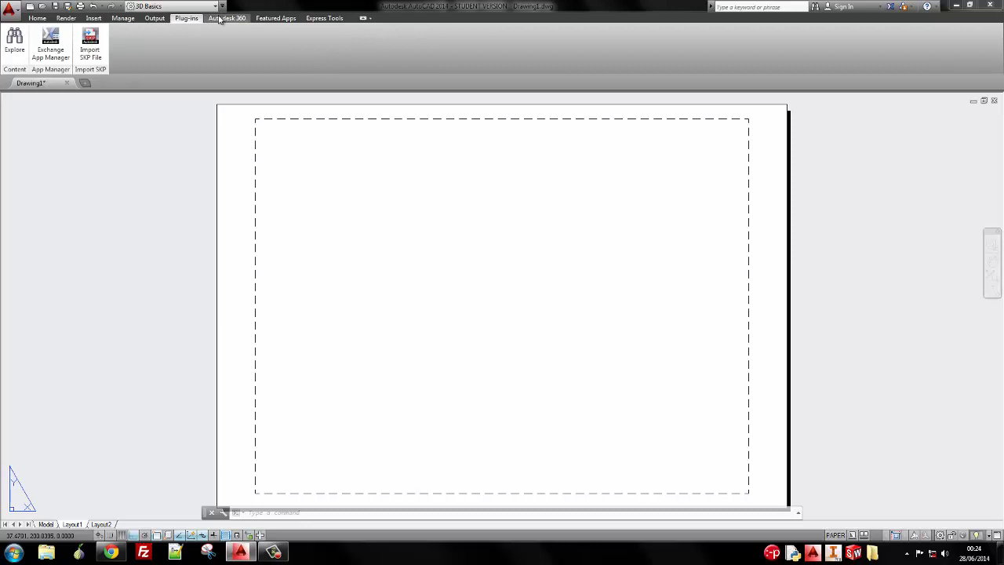
{"action": "left_click", "coordinate": [227, 17]}
Switch to the Drafting & Annotation workspace, show its layout tools and close the Design Feed palette
{"action": "left_click", "coordinate": [196, 6]}
{"action": "left_click", "coordinate": [182, 21]}
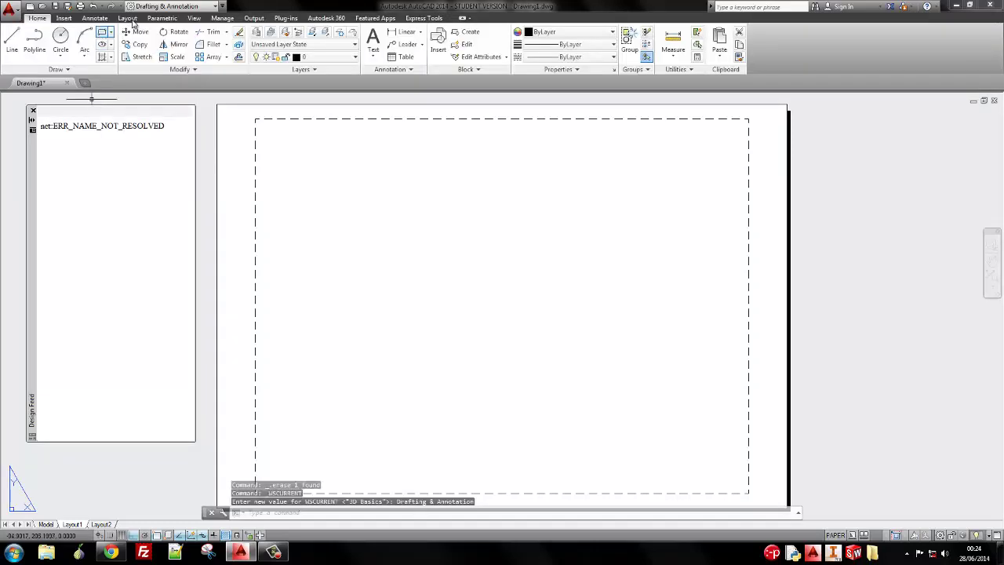
{"action": "left_click", "coordinate": [128, 18]}
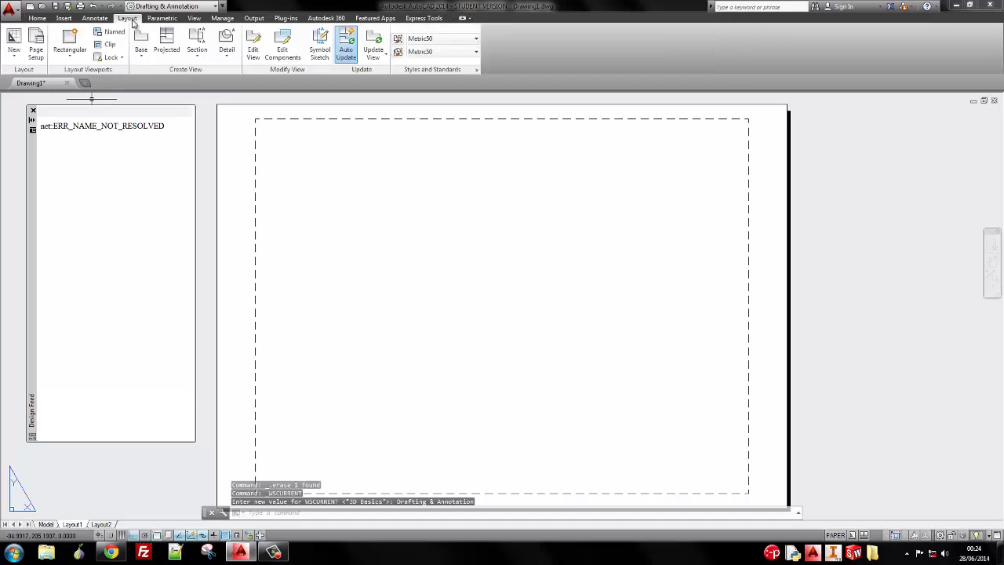
{"action": "left_click", "coordinate": [33, 110]}
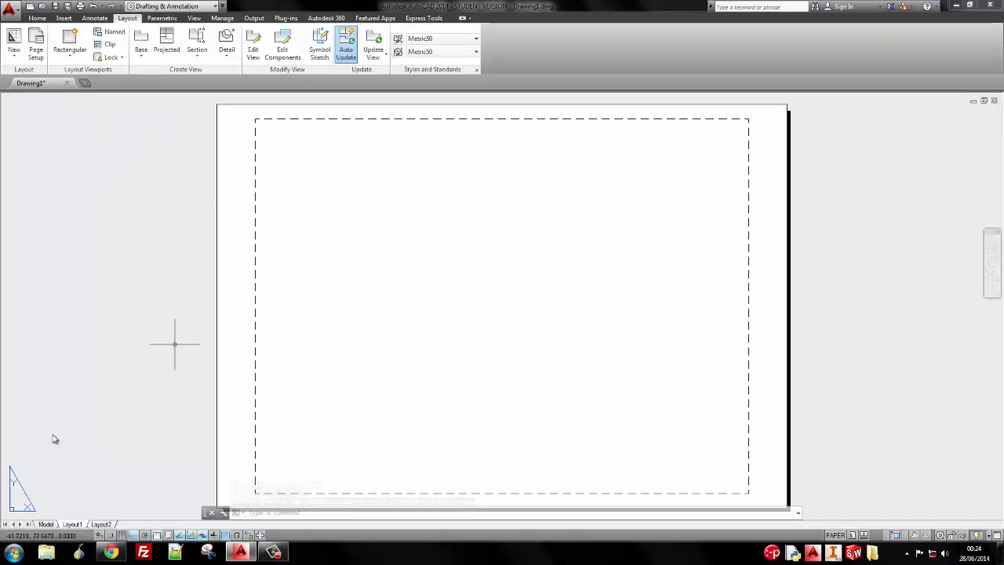
In model space, inspect the pipe's front, back and right sides and match them against the right view on the browser's reference drawing
{"action": "left_click", "coordinate": [47, 523]}
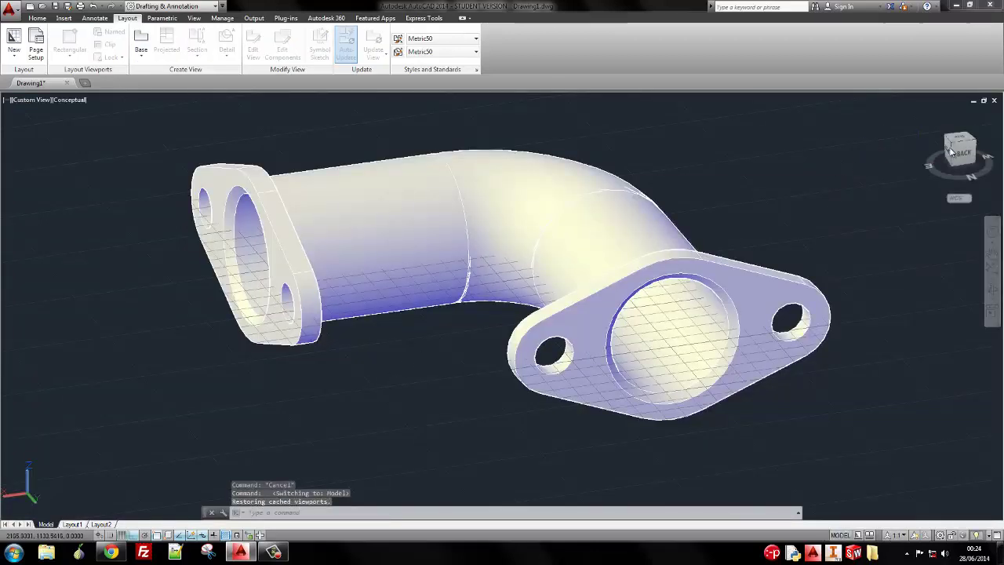
{"action": "left_click", "coordinate": [950, 152]}
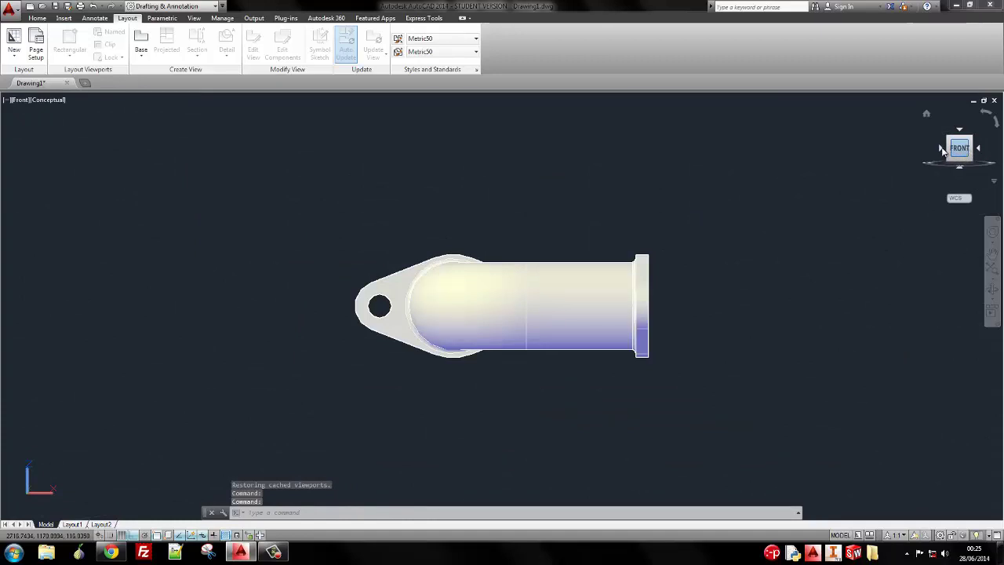
{"action": "left_click", "coordinate": [954, 150]}
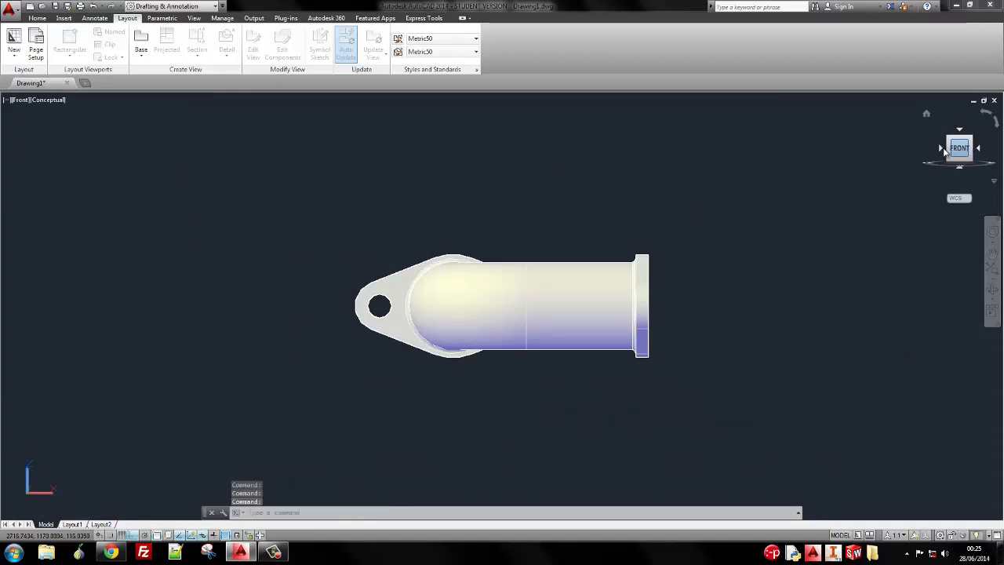
{"action": "middle_click_drag", "start_coordinate": [508, 224], "coordinate": [796, 243], "text": "shift"}
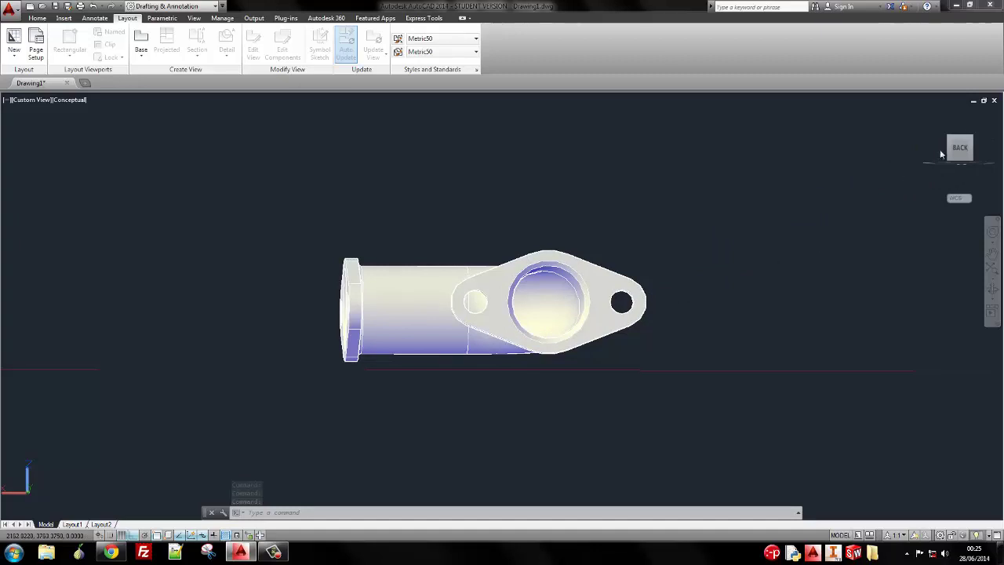
{"action": "middle_click_drag", "start_coordinate": [890, 152], "coordinate": [895, 209], "text": "shift"}
{"action": "key", "text": "alt+Tab"}
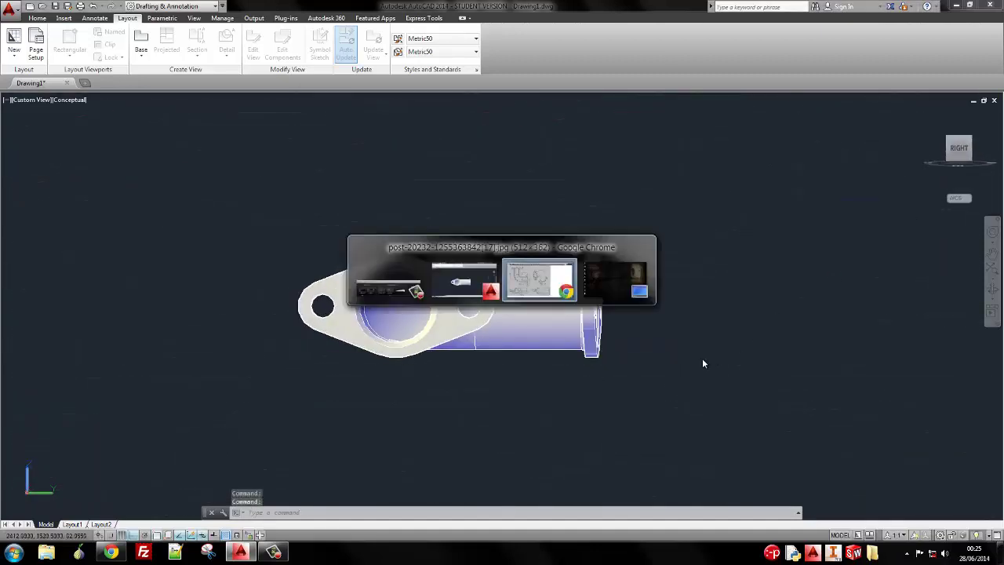
{"action": "key", "text": "alt+Tab"}
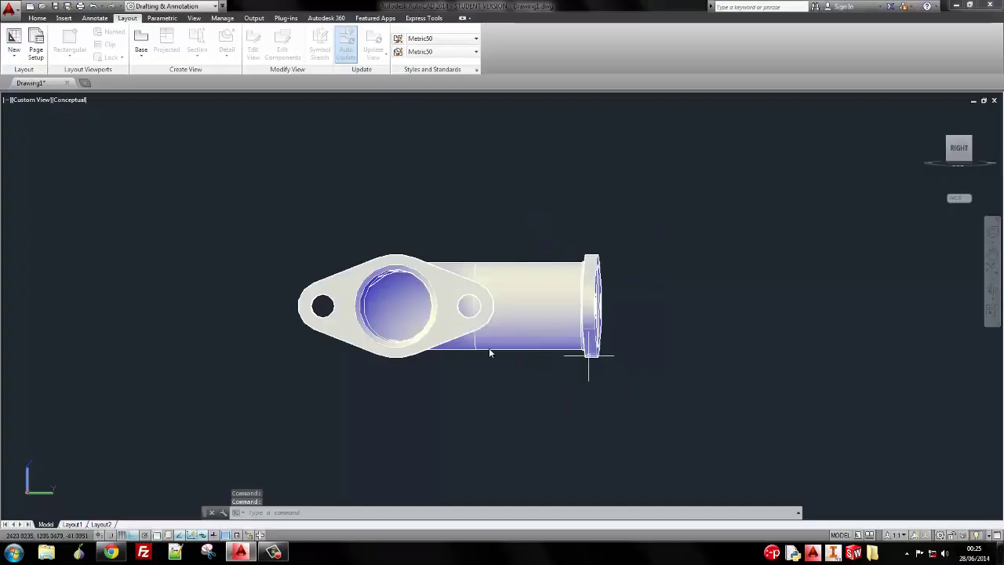
{"action": "key", "text": "alt+Tab"}
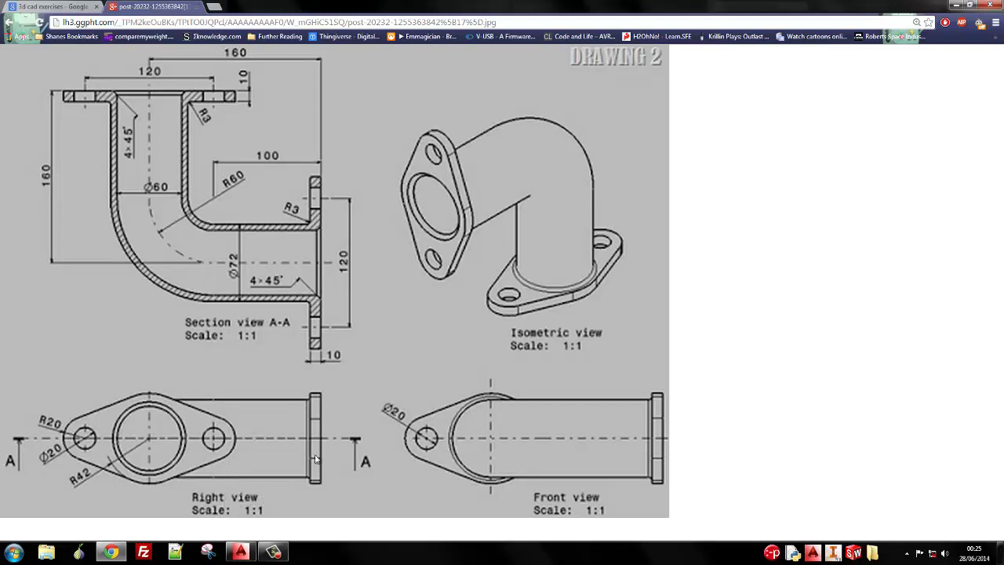
{"action": "key", "text": "alt+Tab"}
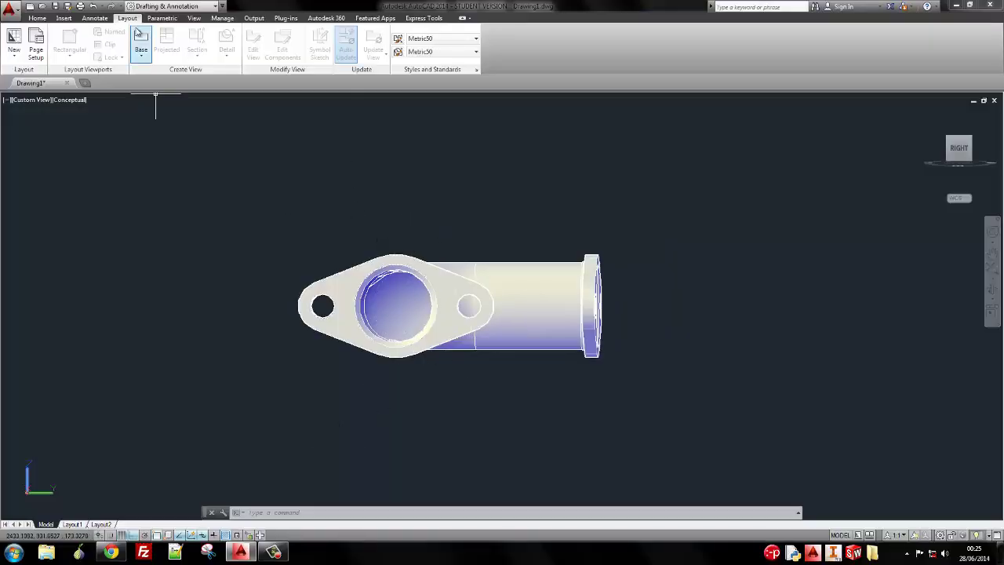
On Layout1, place a base view from model space with Right orientation in the sheet's lower-left area, without projected views, checking the reference drawing
{"action": "left_click", "coordinate": [73, 523]}
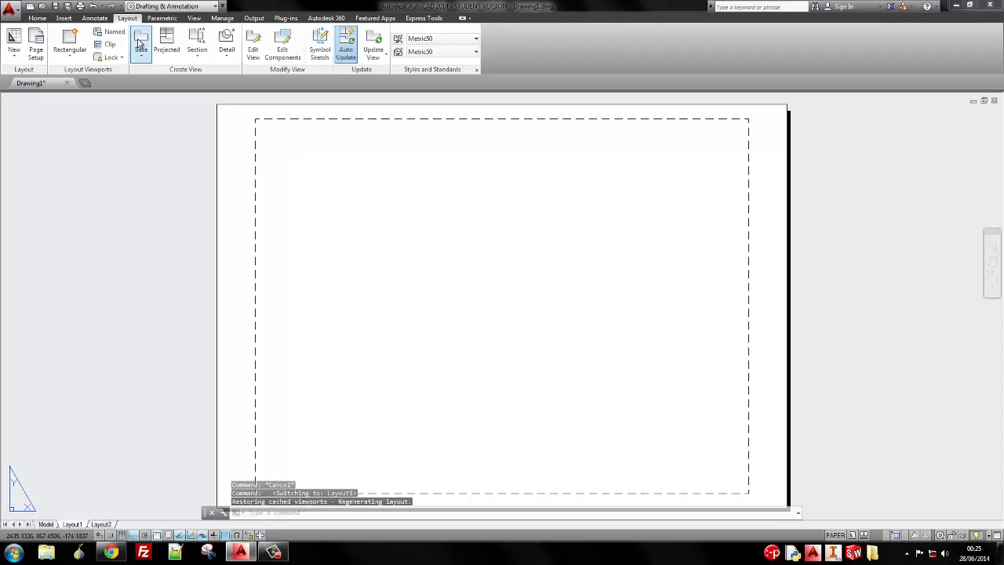
{"action": "left_click", "coordinate": [141, 54]}
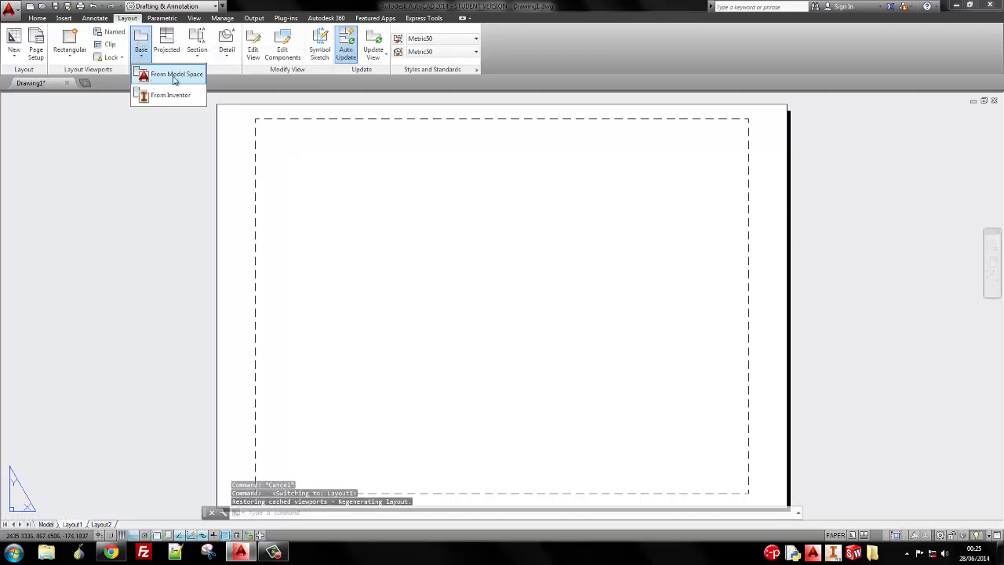
{"action": "left_click", "coordinate": [174, 75]}
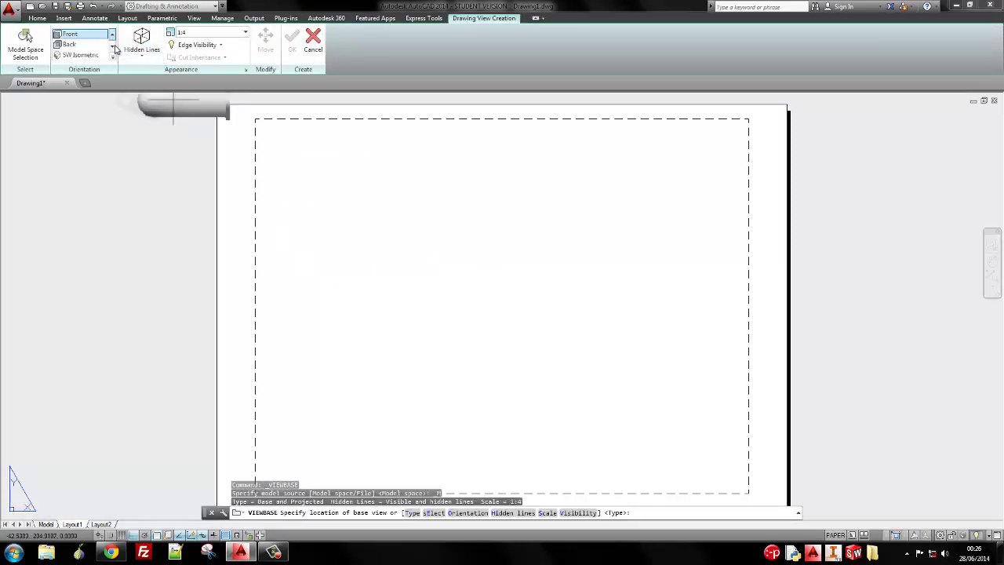
{"action": "left_click", "coordinate": [112, 47]}
{"action": "left_click", "coordinate": [113, 58]}
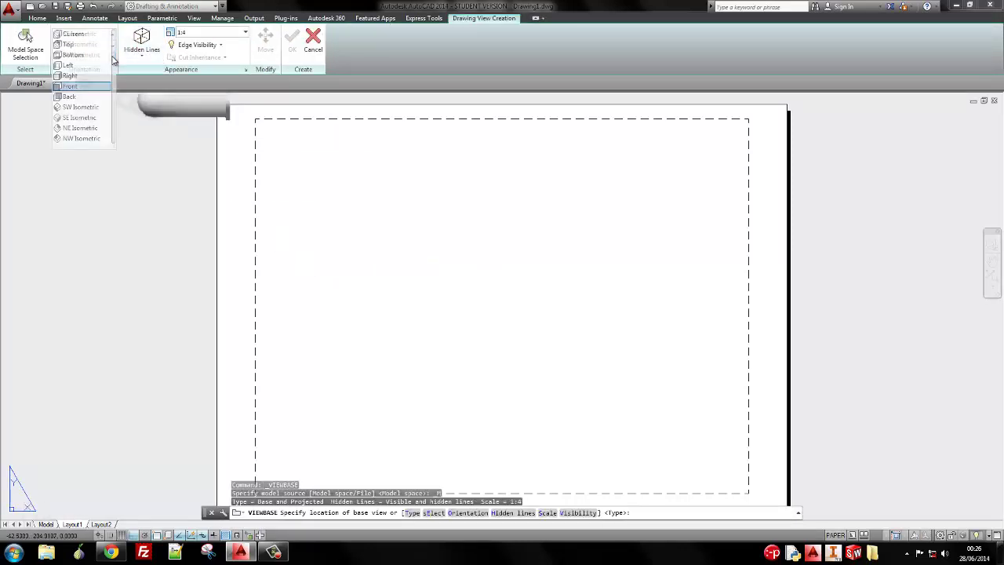
{"action": "left_click", "coordinate": [79, 76]}
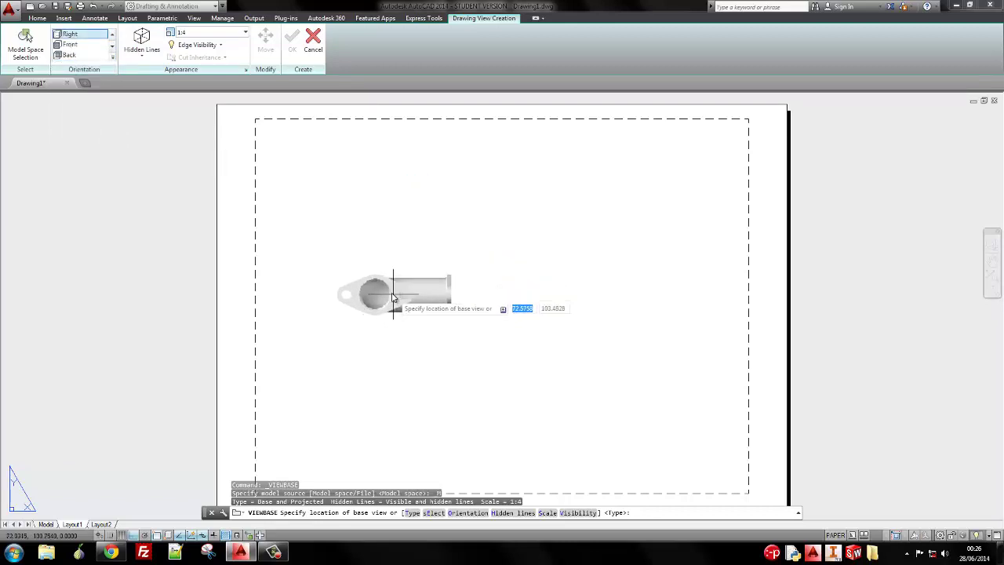
{"action": "left_click", "coordinate": [387, 395]}
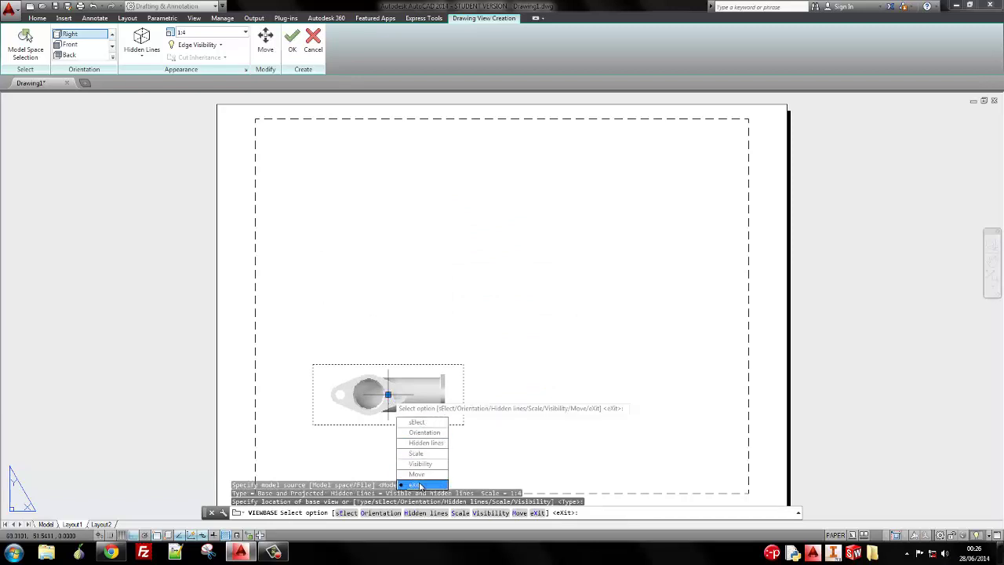
{"action": "left_click", "coordinate": [415, 484]}
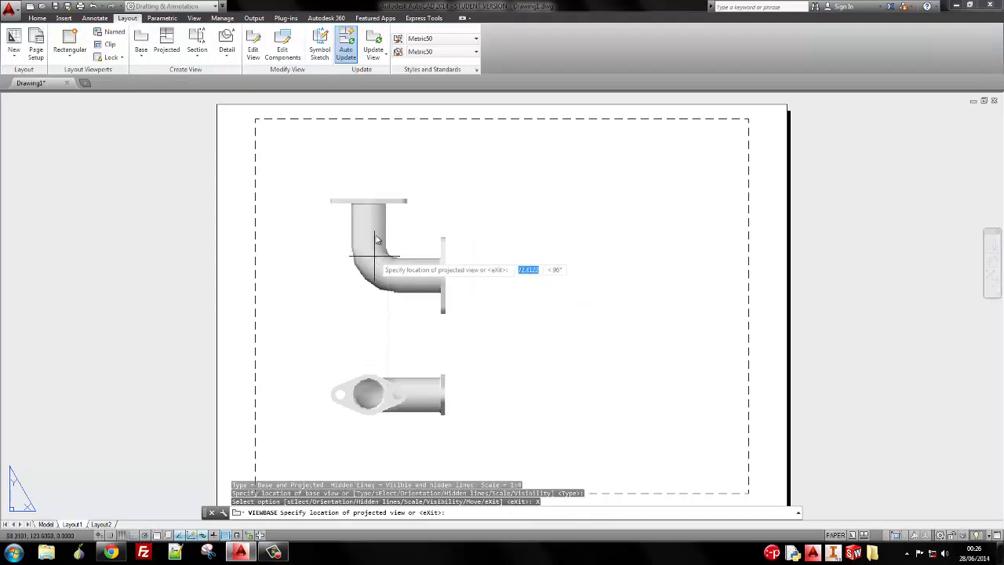
{"action": "key", "text": "alt+Tab"}
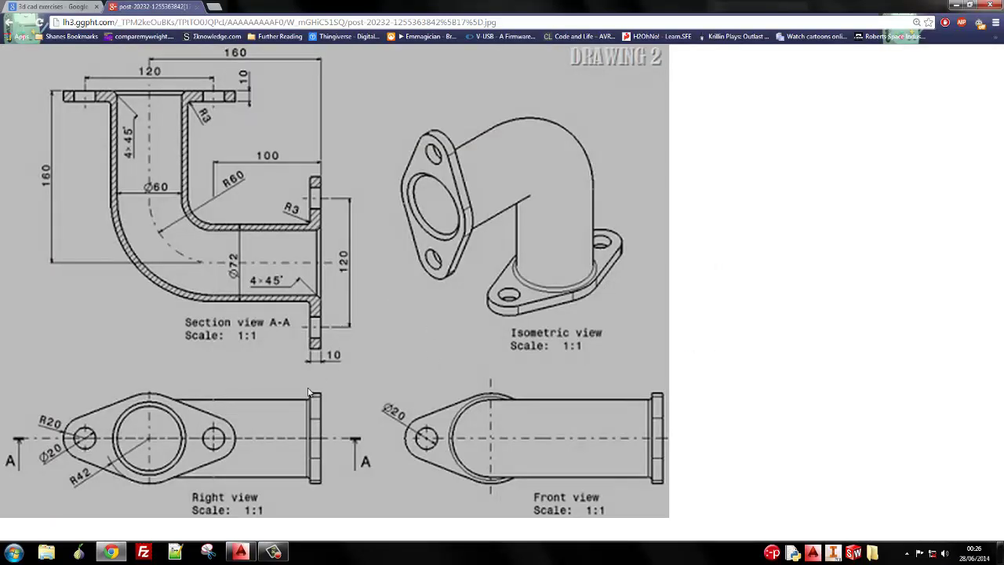
{"action": "key", "text": "alt+Tab"}
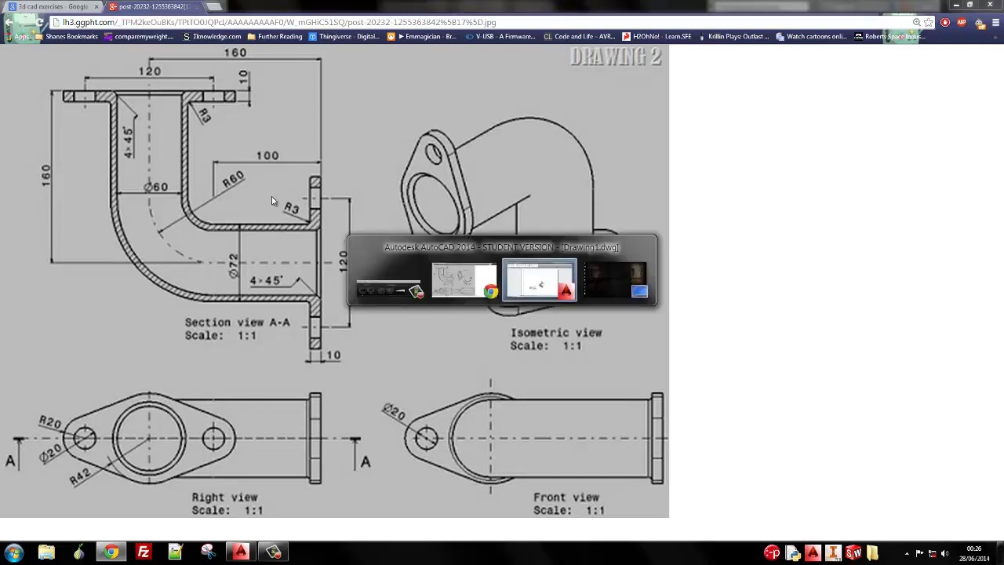
{"action": "key", "text": "Return"}
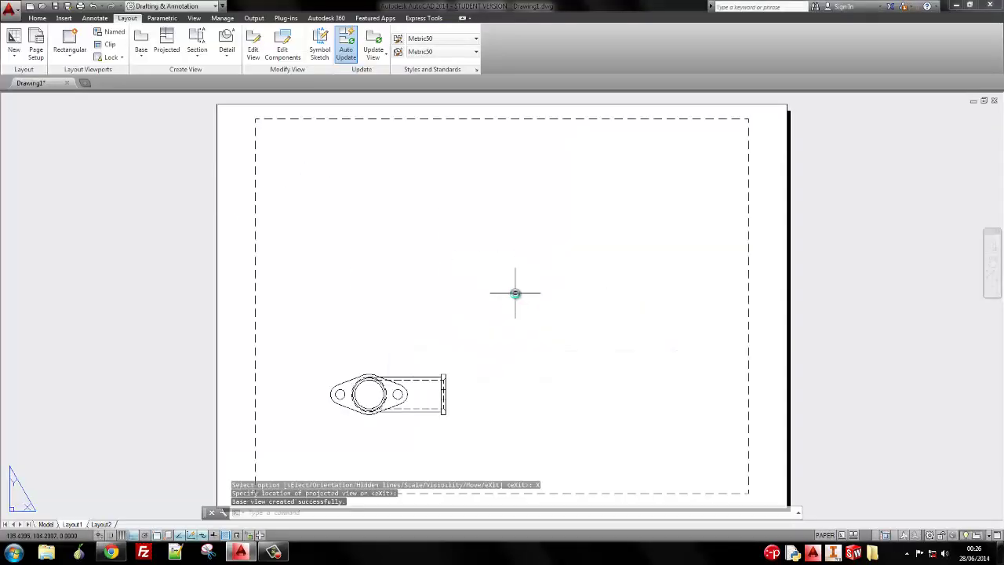
Edit the right view on the sheet so that it displays visible lines only
{"action": "left_click", "coordinate": [413, 383]}
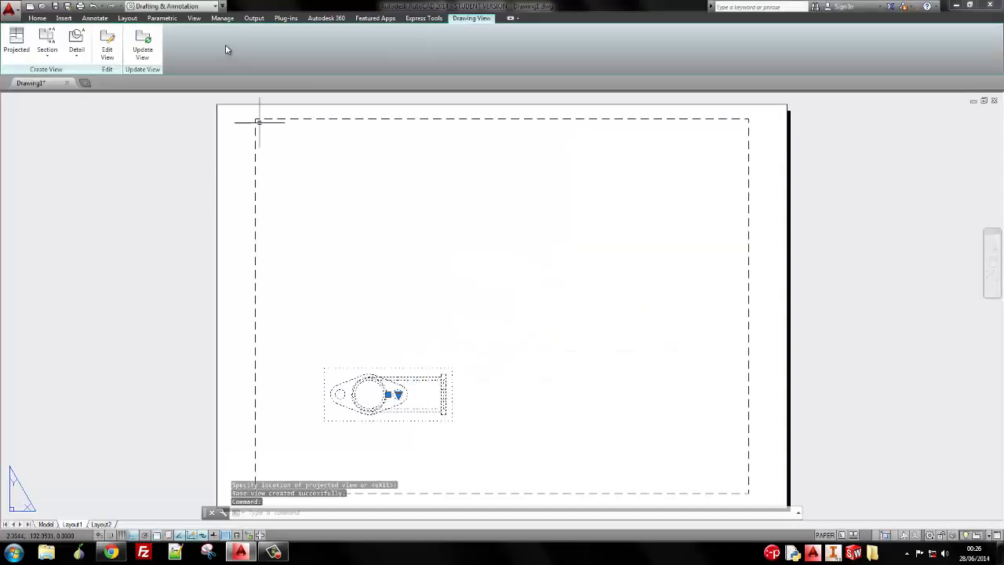
{"action": "left_click", "coordinate": [106, 43]}
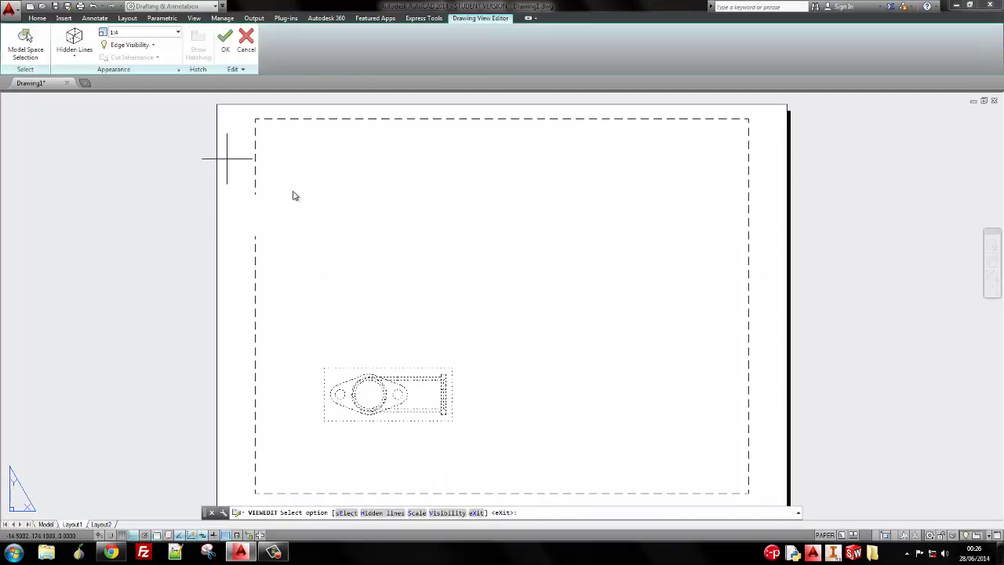
{"action": "key", "text": "Down"}
{"action": "key", "text": "Down"}
{"action": "key", "text": "Return"}
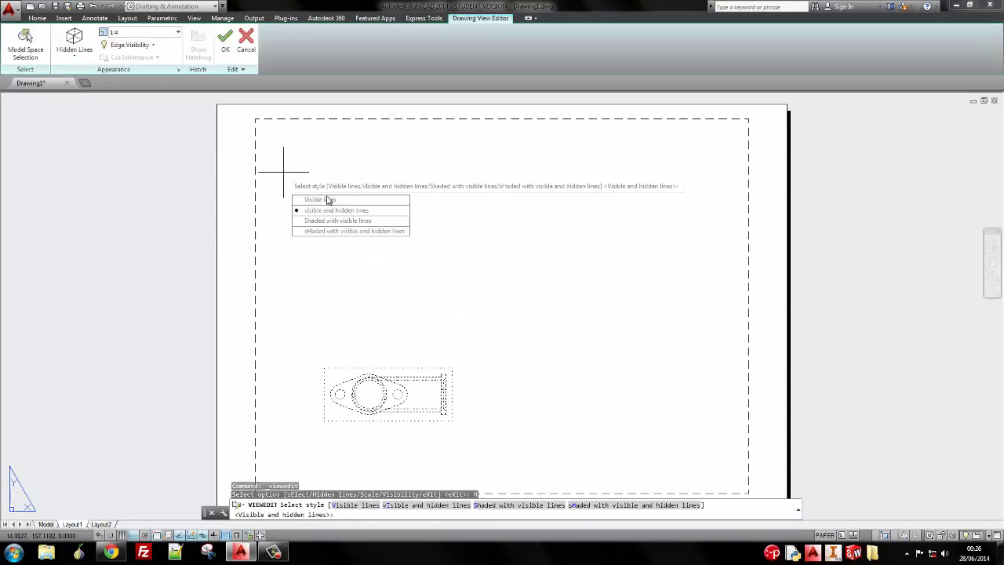
{"action": "left_click", "coordinate": [330, 199]}
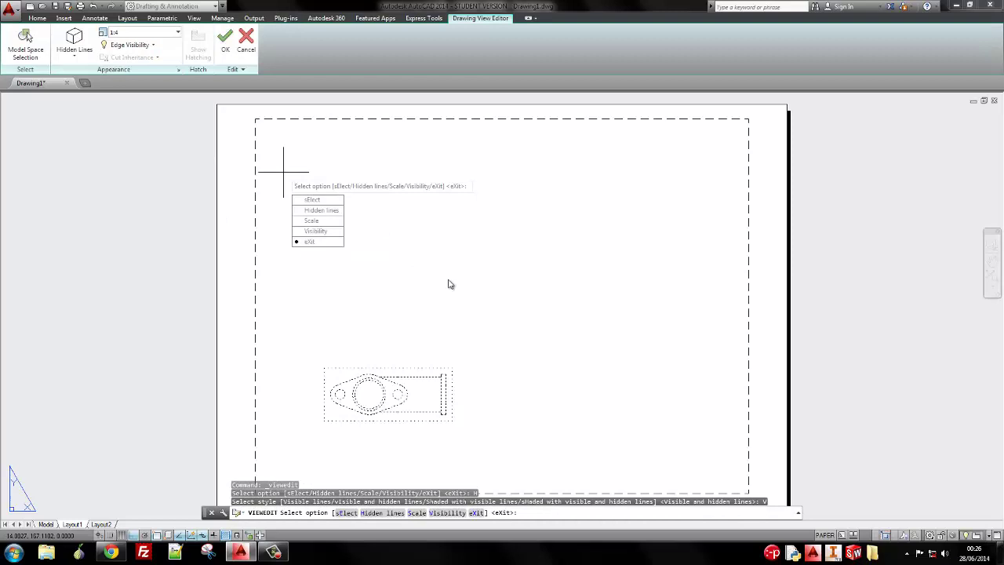
{"action": "left_click", "coordinate": [329, 241]}
Start a full section of the right view and draw section line A-A along its horizontal centreline from the flange tip to the opposite flange face
{"action": "key", "text": "alt+Tab"}
{"action": "key", "text": "alt+Tab"}
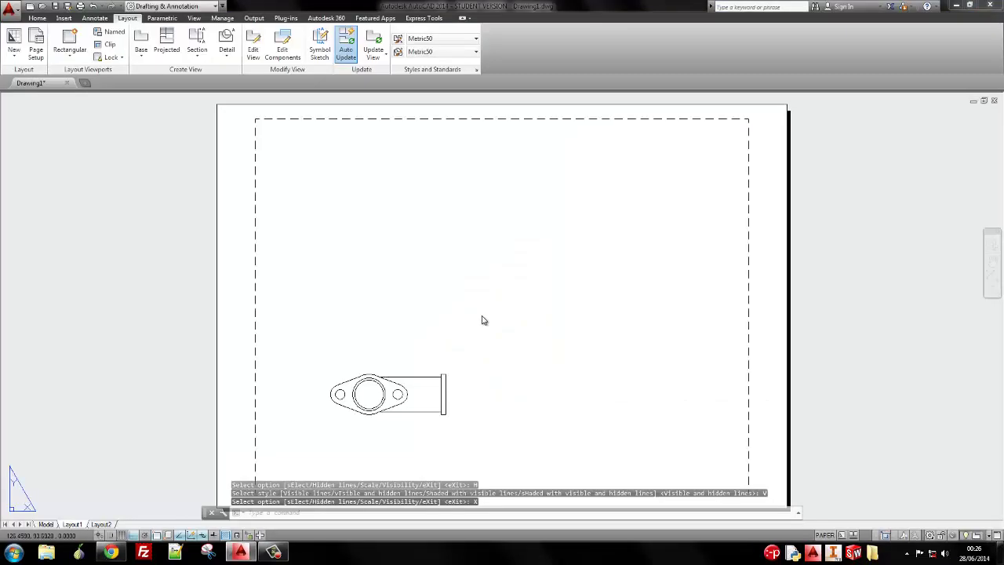
{"action": "left_click", "coordinate": [202, 57]}
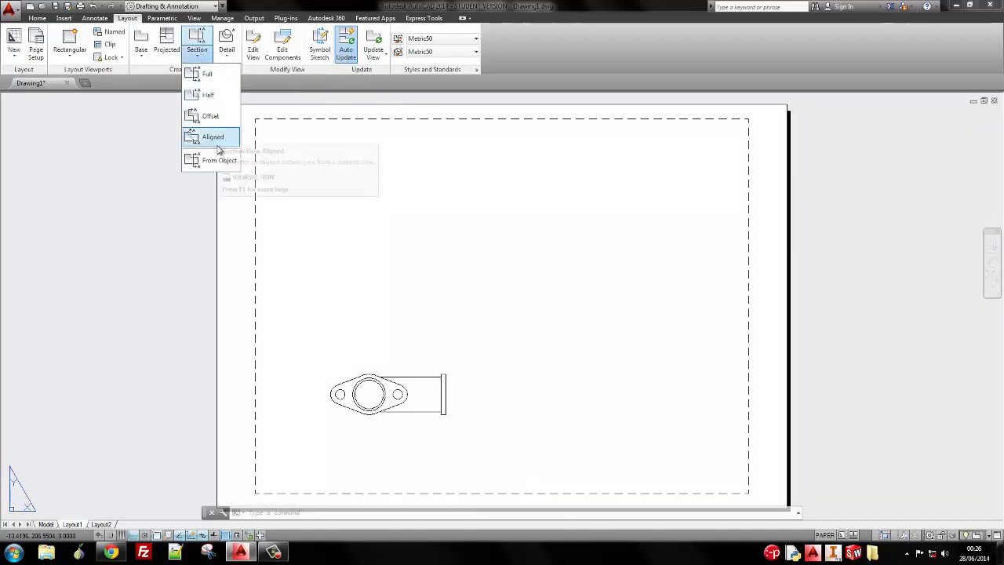
{"action": "left_click", "coordinate": [228, 76]}
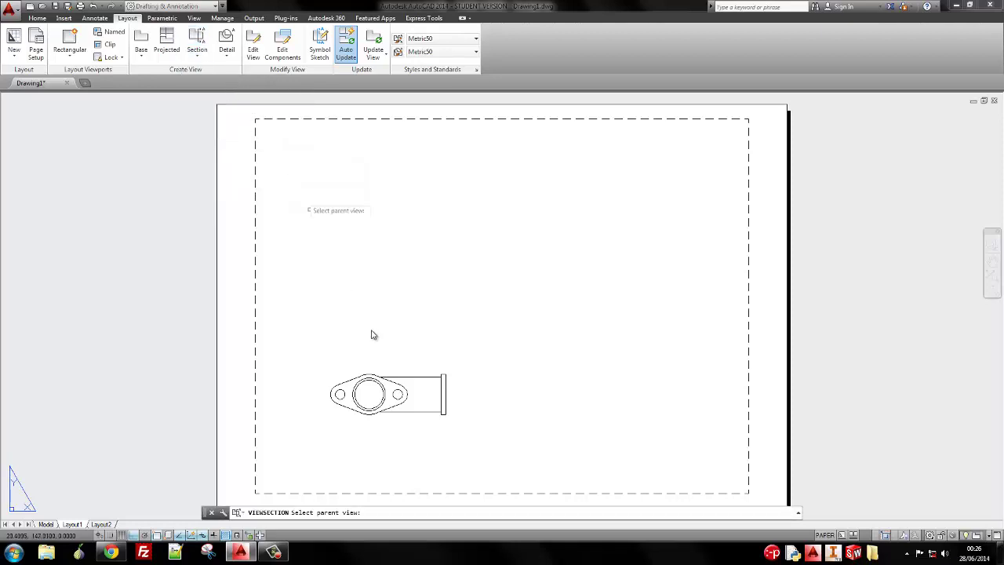
{"action": "left_click", "coordinate": [368, 402]}
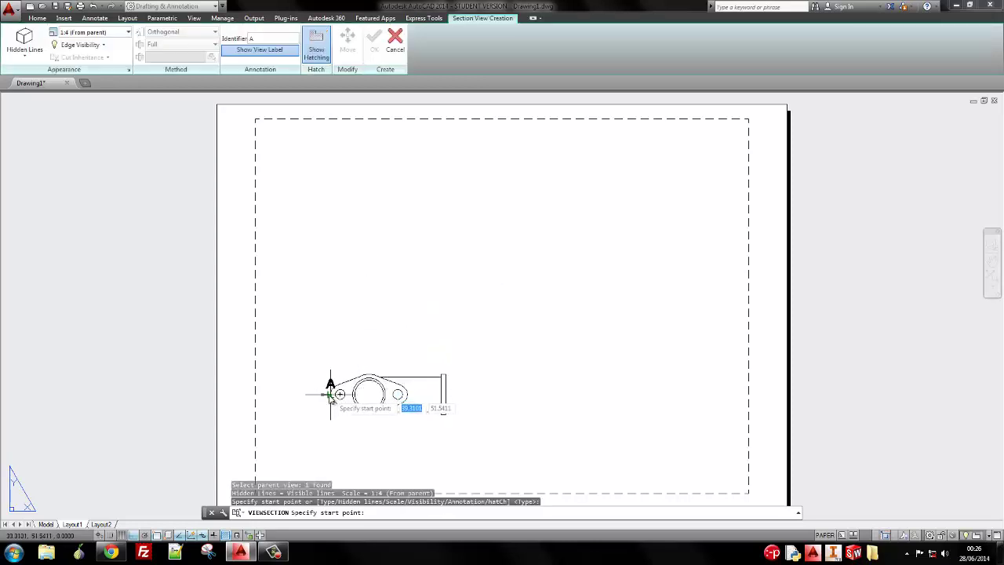
{"action": "scroll", "coordinate": [330, 394], "scroll_direction": "up", "scroll_amount": 2}
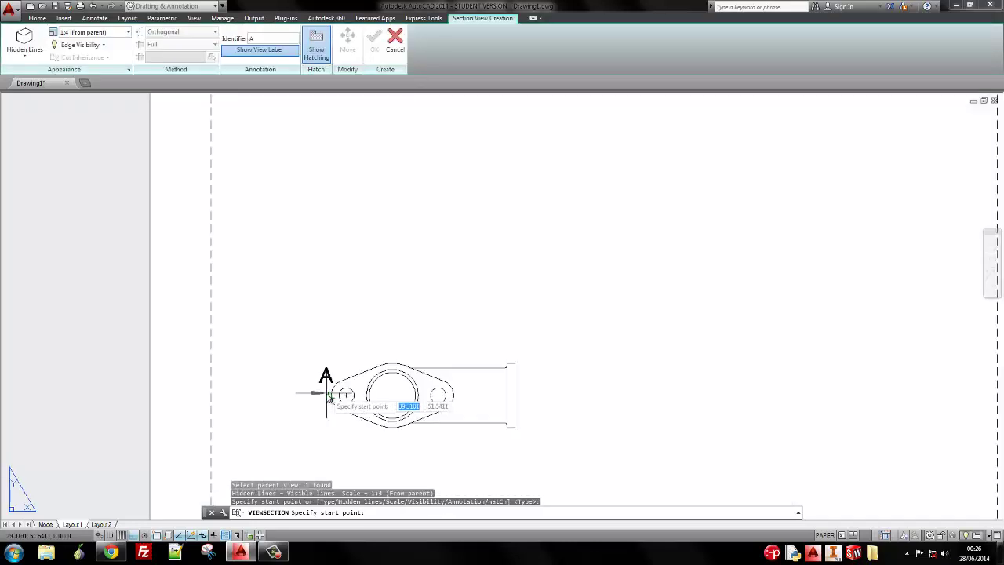
{"action": "scroll", "coordinate": [331, 395], "scroll_direction": "up", "scroll_amount": 1}
{"action": "left_click", "coordinate": [330, 395]}
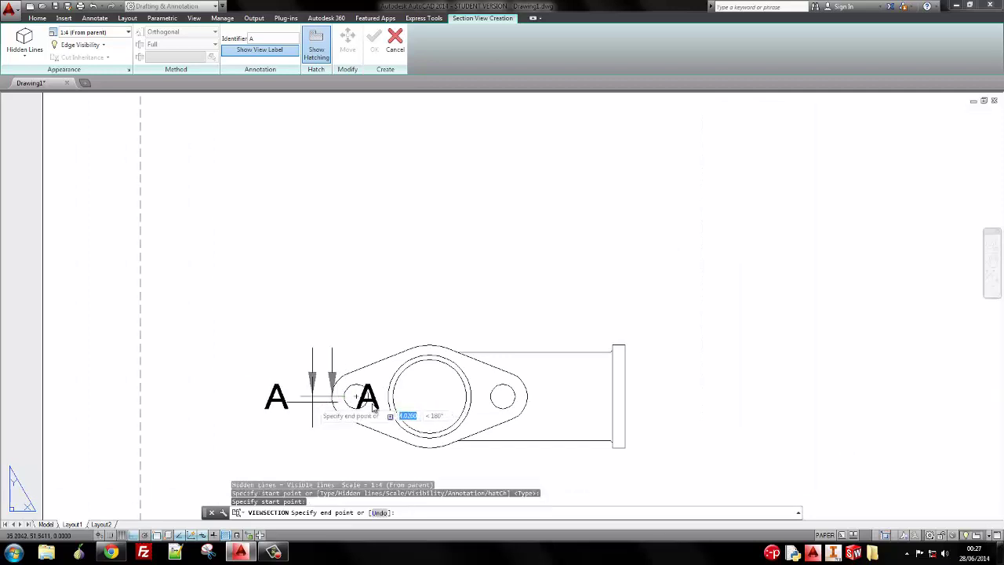
{"action": "left_click", "coordinate": [625, 400]}
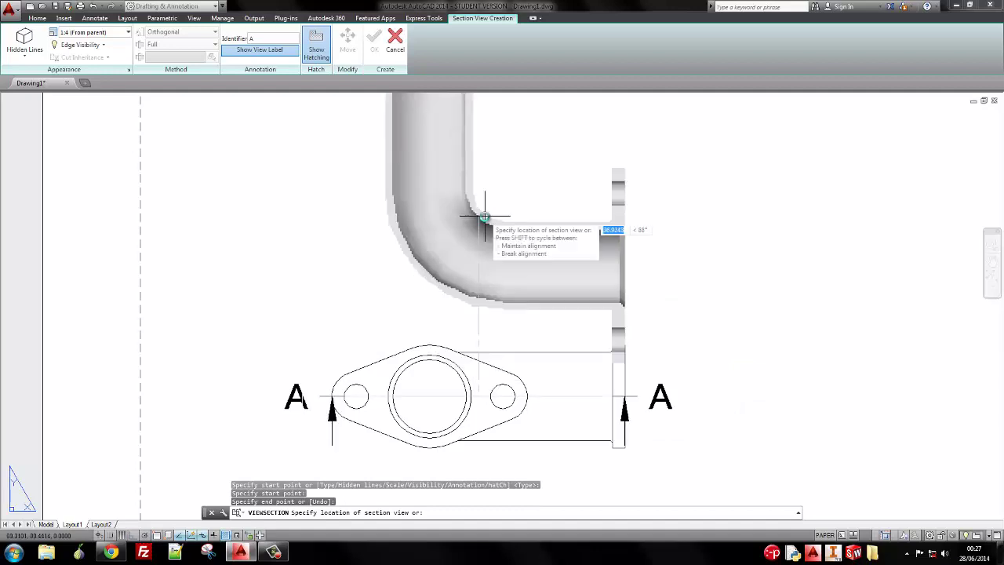
Check the reference drawing in the browser, return to AutoCAD and place section view A-A aligned above the right view
{"action": "scroll", "coordinate": [485, 216], "scroll_direction": "down", "scroll_amount": 3}
{"action": "key", "text": "alt+Tab"}
{"action": "key", "text": "alt+Tab"}
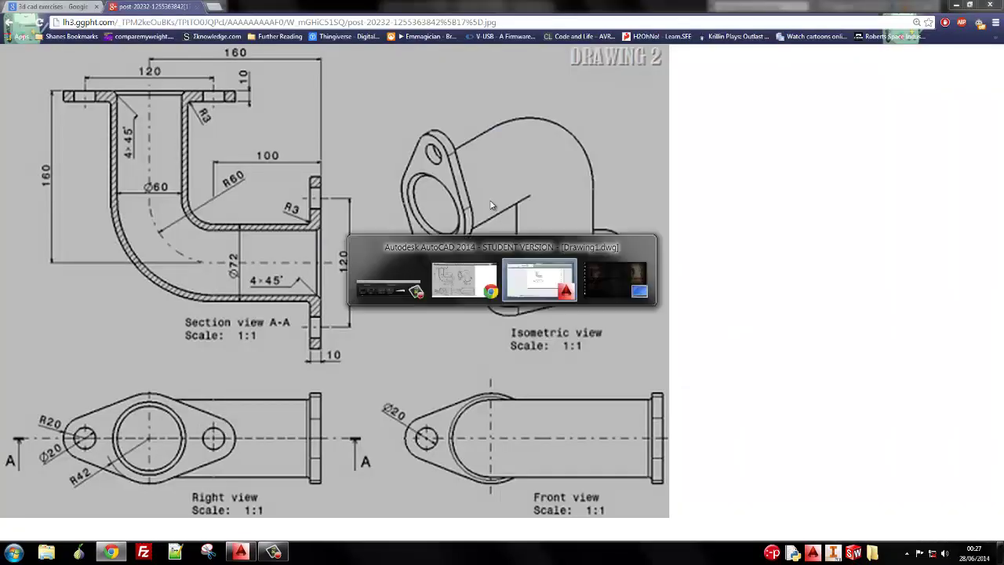
{"action": "middle_click_drag", "start_coordinate": [447, 246], "coordinate": [391, 283]}
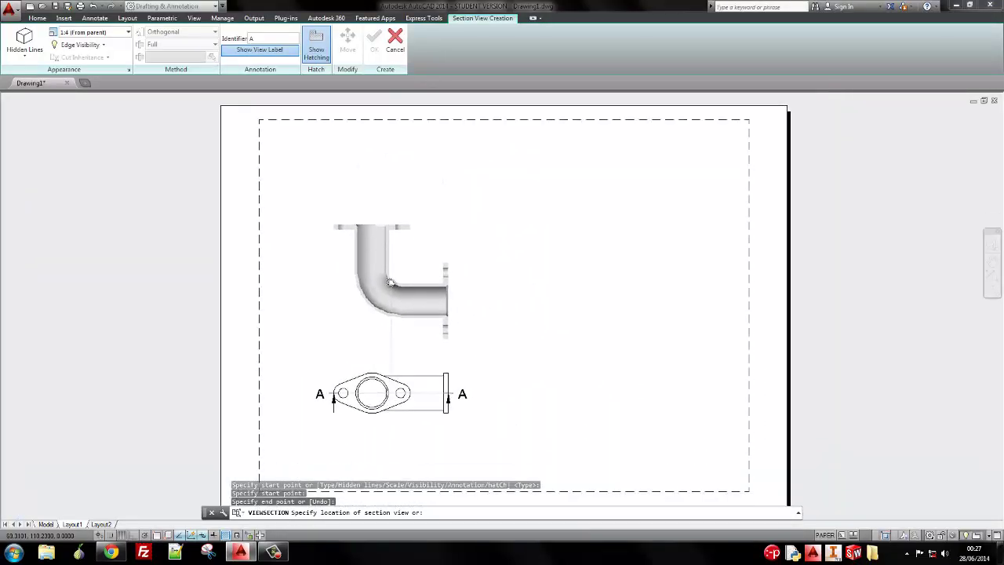
{"action": "left_click", "coordinate": [382, 232]}
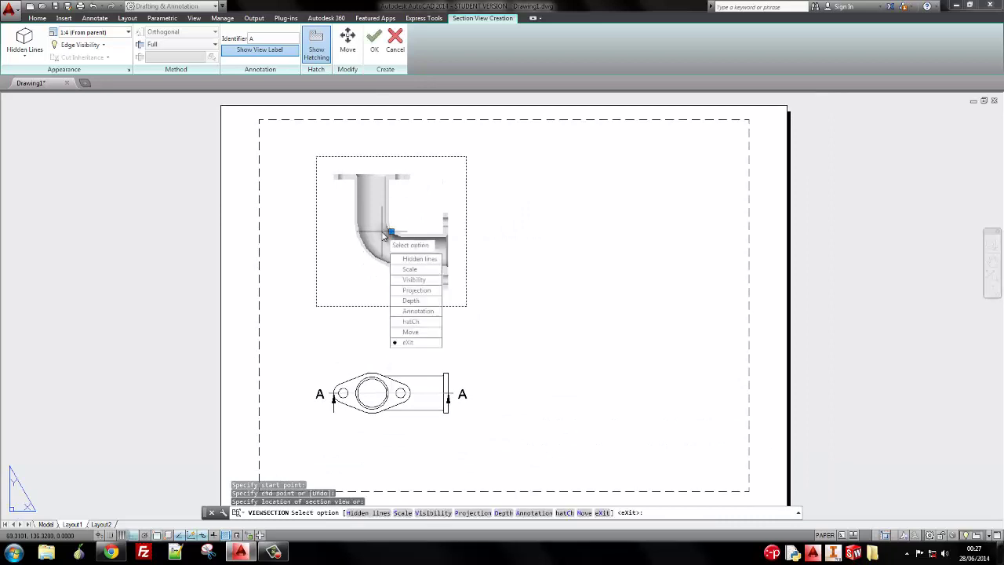
{"action": "left_click", "coordinate": [416, 343]}
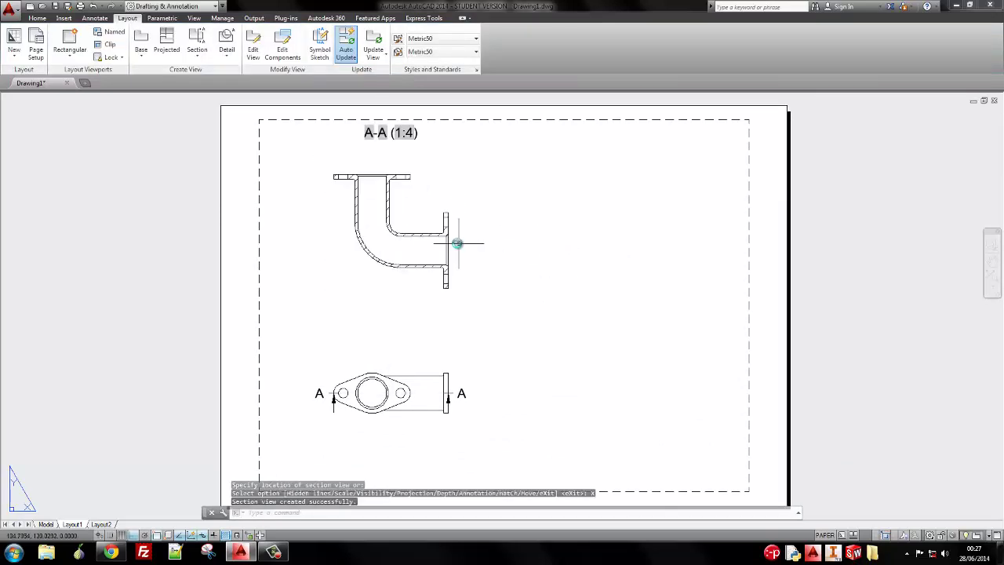
Examine section view A-A and its label up close, and compare them with the reference drawing in the browser
{"action": "scroll", "coordinate": [498, 231], "scroll_direction": "up", "scroll_amount": 2}
{"action": "scroll", "coordinate": [448, 225], "scroll_direction": "down", "scroll_amount": 2}
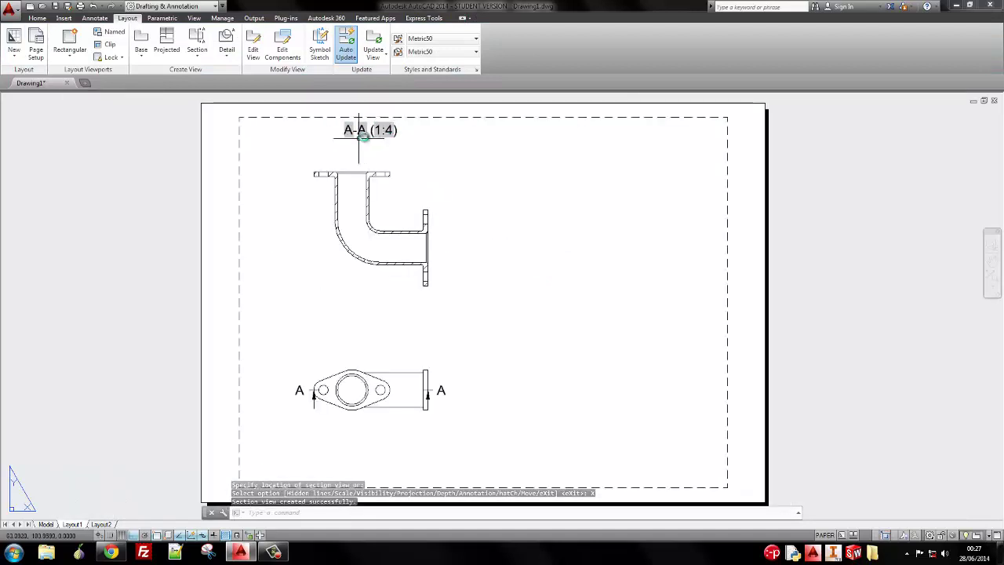
{"action": "key", "text": "alt+Tab"}
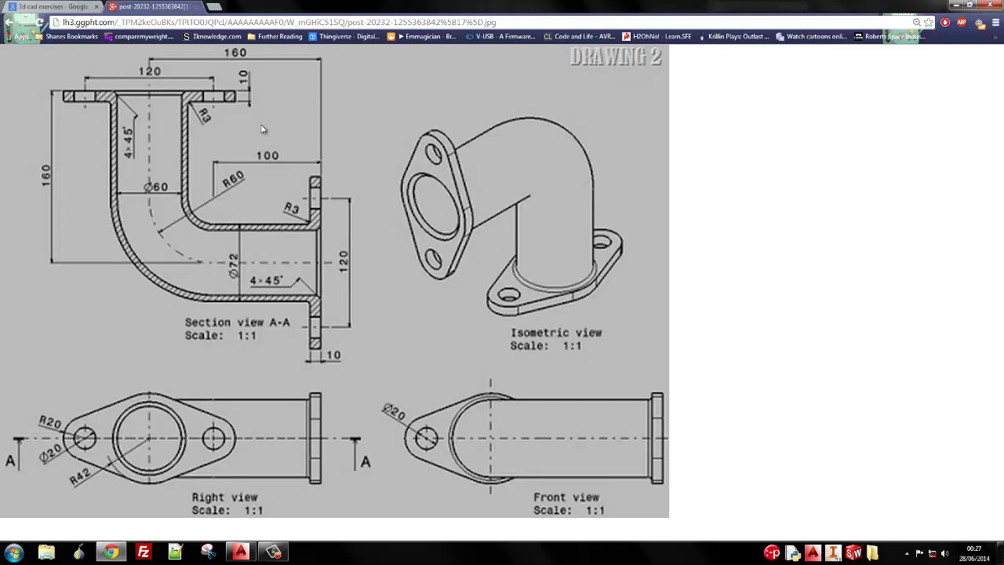
Return to AutoCAD, inspect section view A-A up close, and compare it with the reference drawing in the browser
{"action": "key", "text": "alt+Tab"}
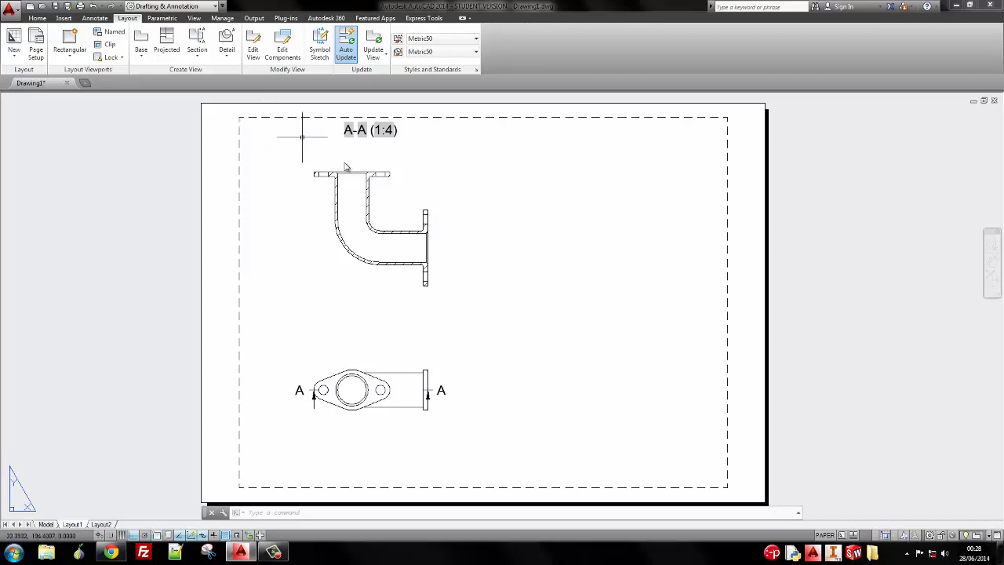
{"action": "scroll", "coordinate": [356, 182], "scroll_direction": "up", "scroll_amount": 4}
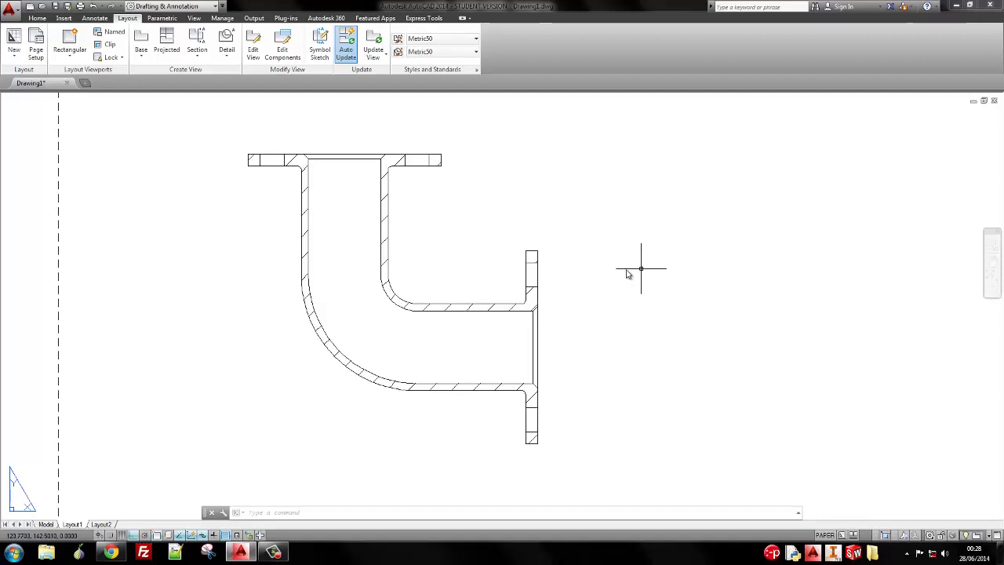
{"action": "key", "text": "alt+Tab"}
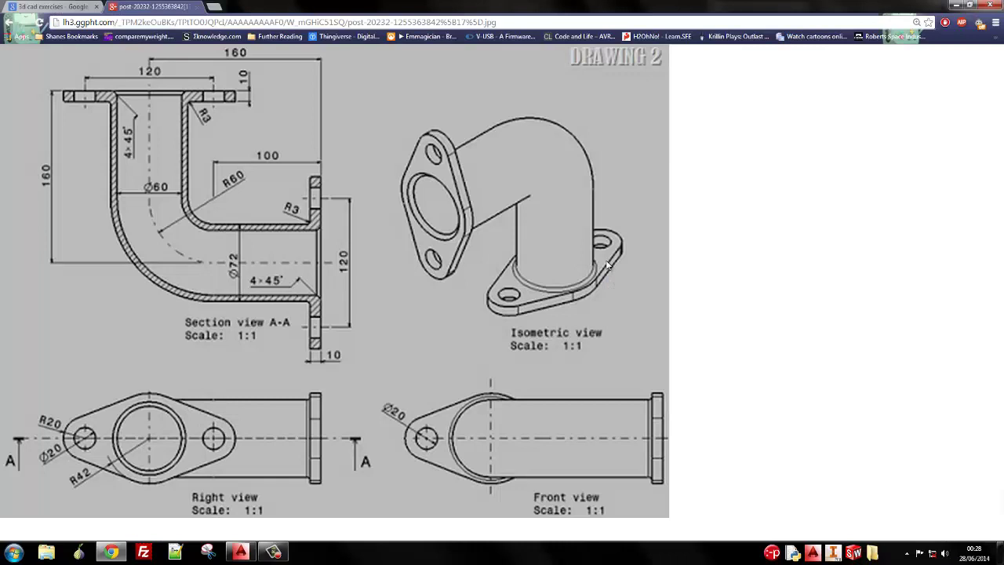
Switch back to AutoCAD, go to model space and orbit the bent pipe to an oblique 3D view showing both flanges
{"action": "key", "text": "alt+Tab"}
{"action": "scroll", "coordinate": [604, 262], "scroll_direction": "down", "scroll_amount": 4}
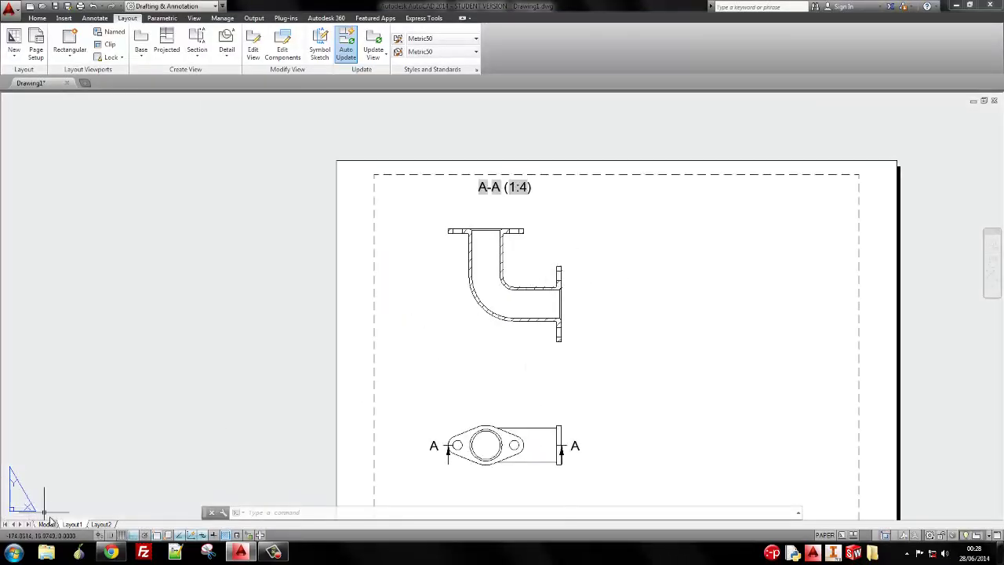
{"action": "left_click", "coordinate": [48, 524]}
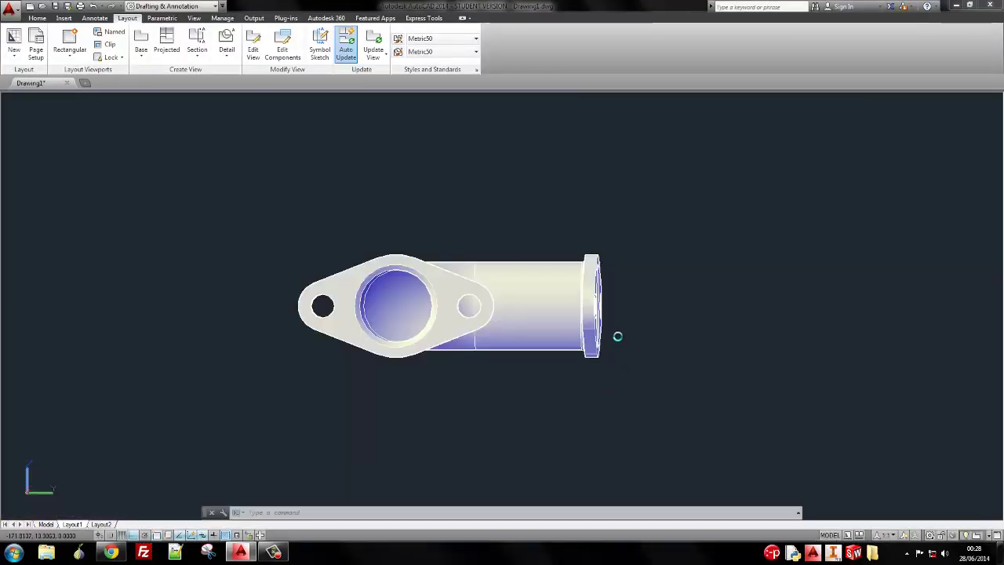
{"action": "middle_click_drag", "start_coordinate": [654, 293], "coordinate": [533, 326], "text": "shift"}
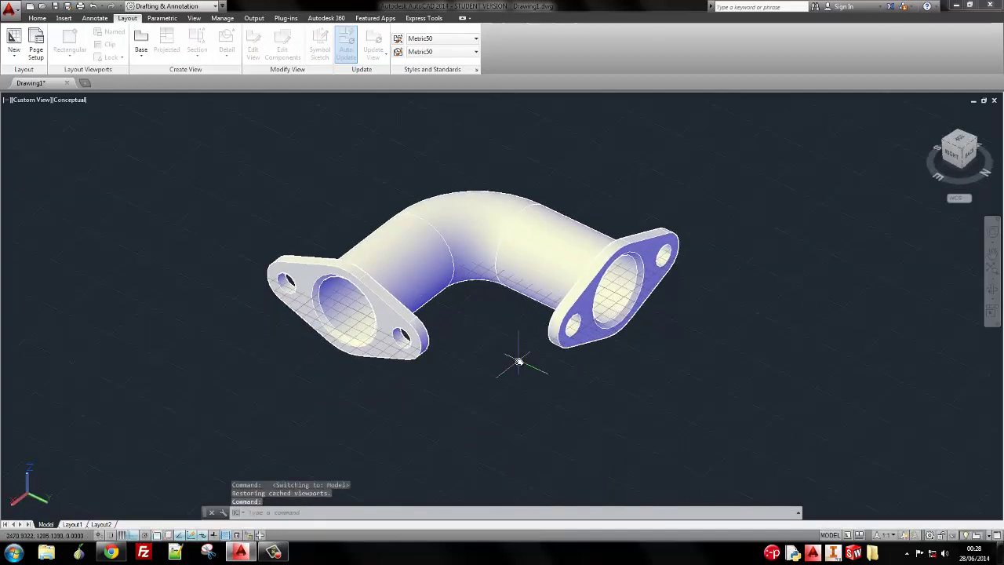